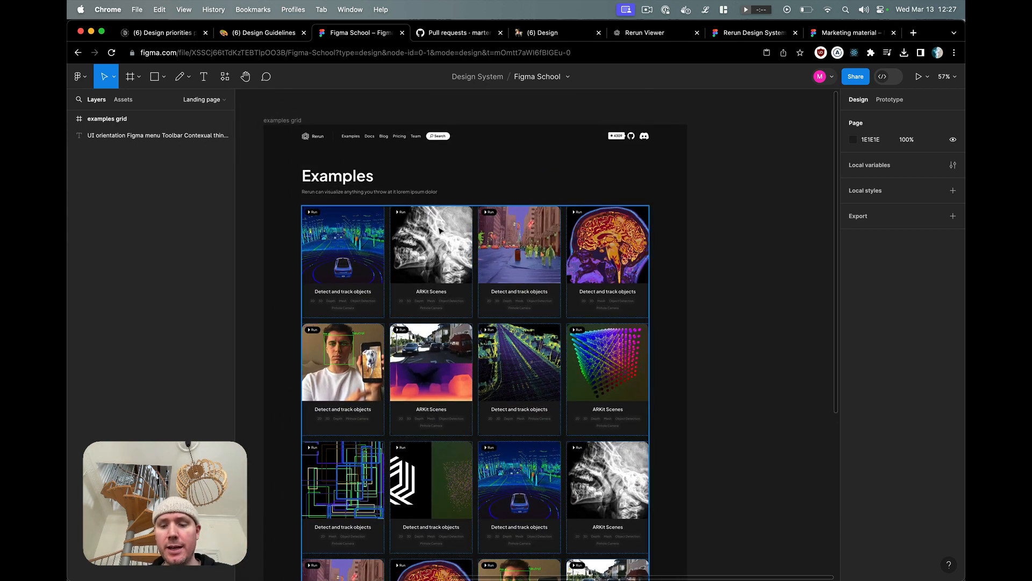
Step: Show the examples page at 100% zoom with the interface panels hidden
key("shift+0")
key("super+backslash")
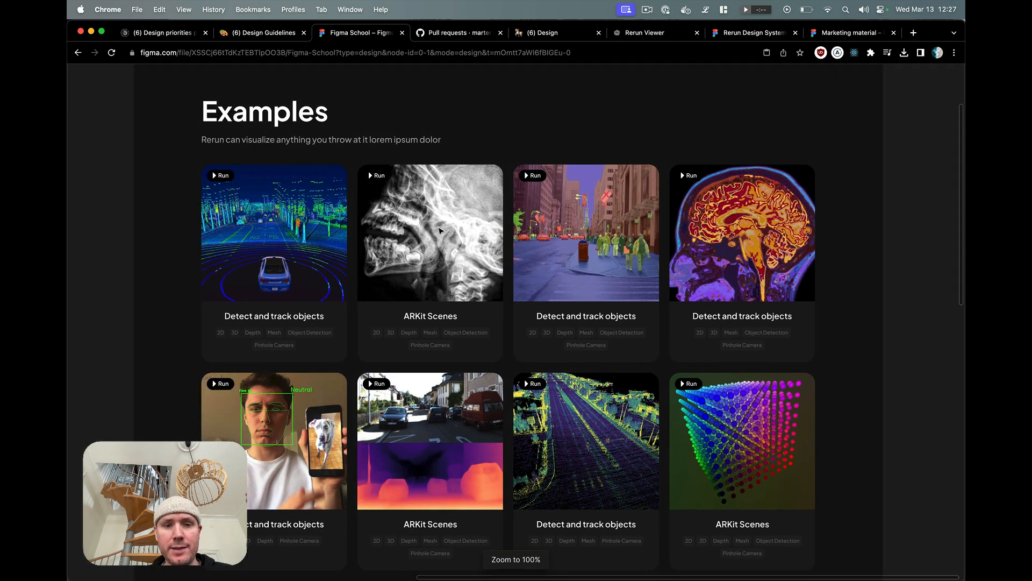
scroll(440, 230, "up", 1)
scroll(439, 230, "left", 1)
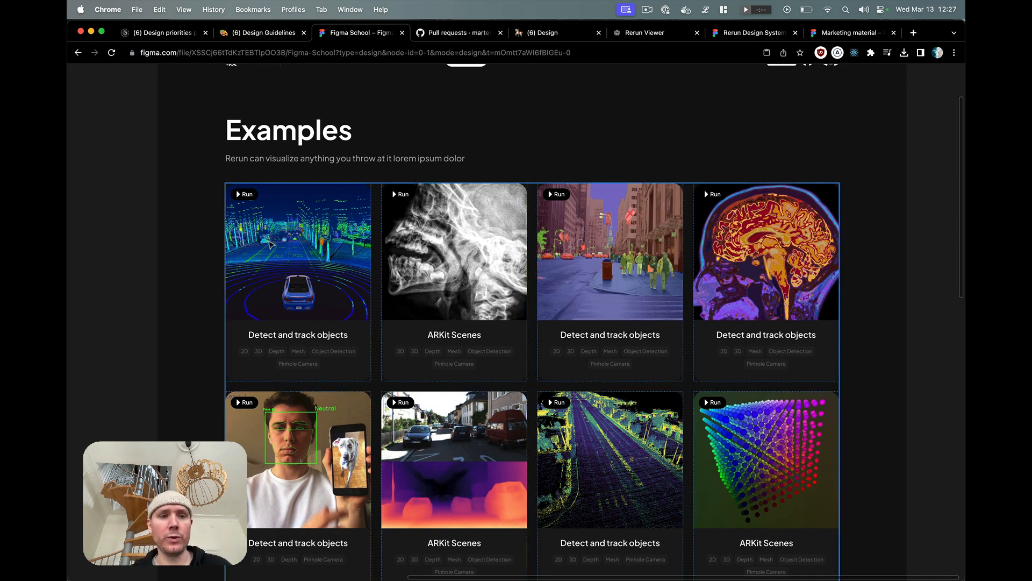
Step: Try moving the card grid lower on the examples page, and undo the move
left_click_drag(501, 337, 486, 373)
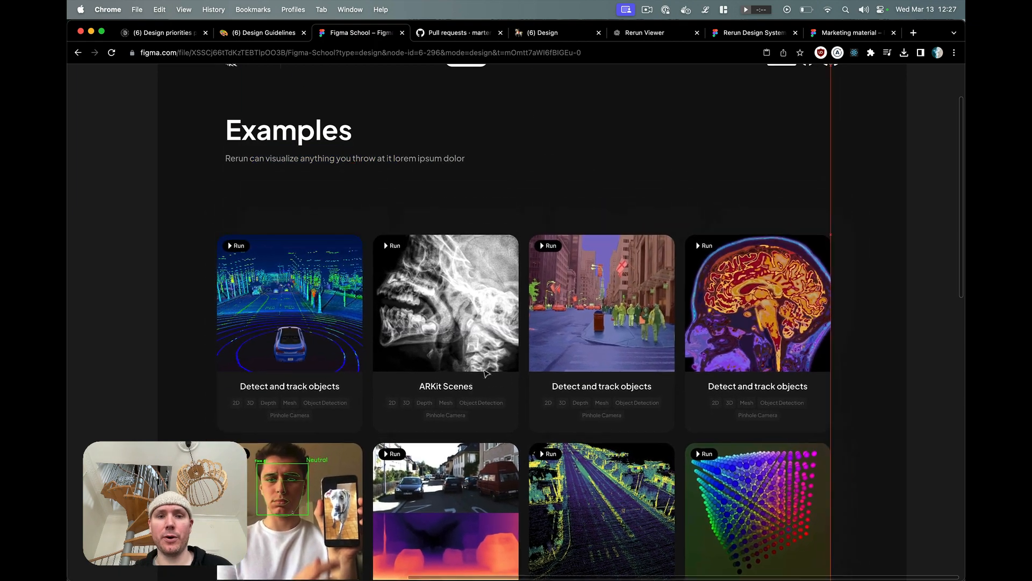
key("ctrl+z")
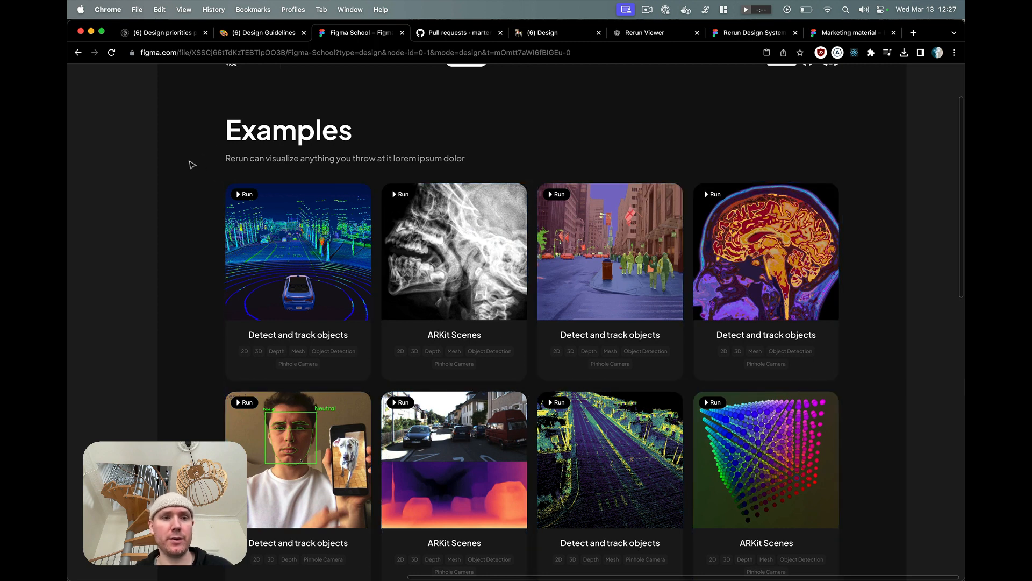
Step: Capture a screenshot of the first two rows of example cards, and delete the card grid from the page
left_click_drag(207, 170, 862, 570)
left_click(812, 492)
key("Delete")
Step: Paste the captured image beside the examples grid frame, scaled to about 962 × 588 and top-aligned with the frame
scroll(594, 415, "left", 1)
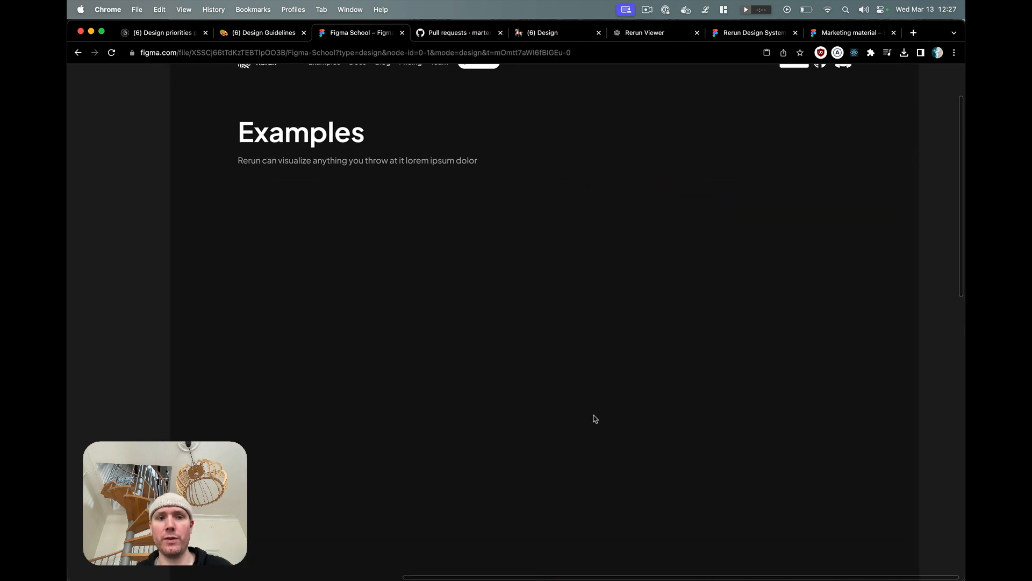
scroll(594, 417, "left", 3)
scroll(594, 418, "down", 5, "ctrl")
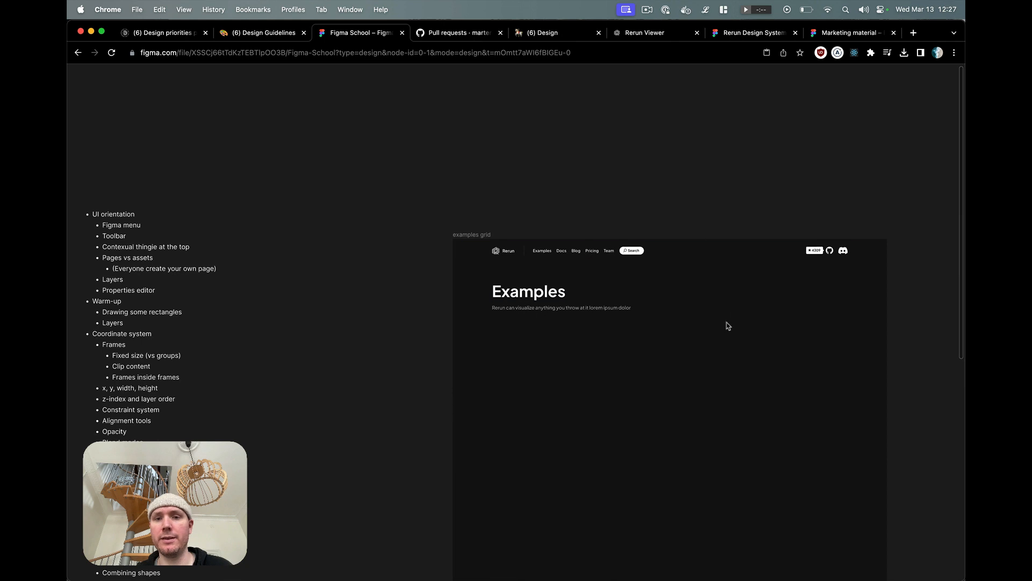
scroll(715, 349, "right", 5)
scroll(715, 349, "down", 2)
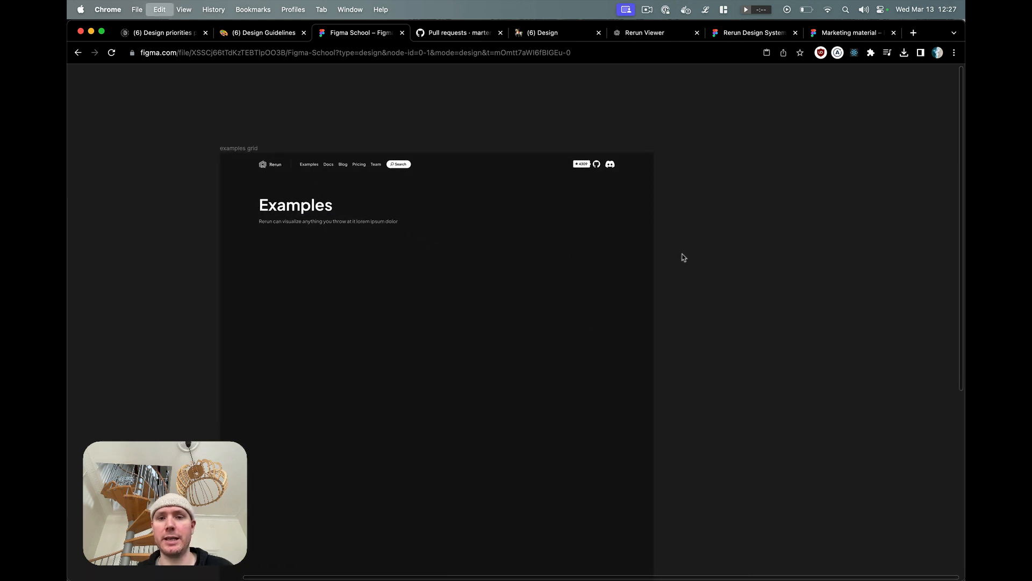
key("super+v")
left_click_drag(584, 298, 872, 243)
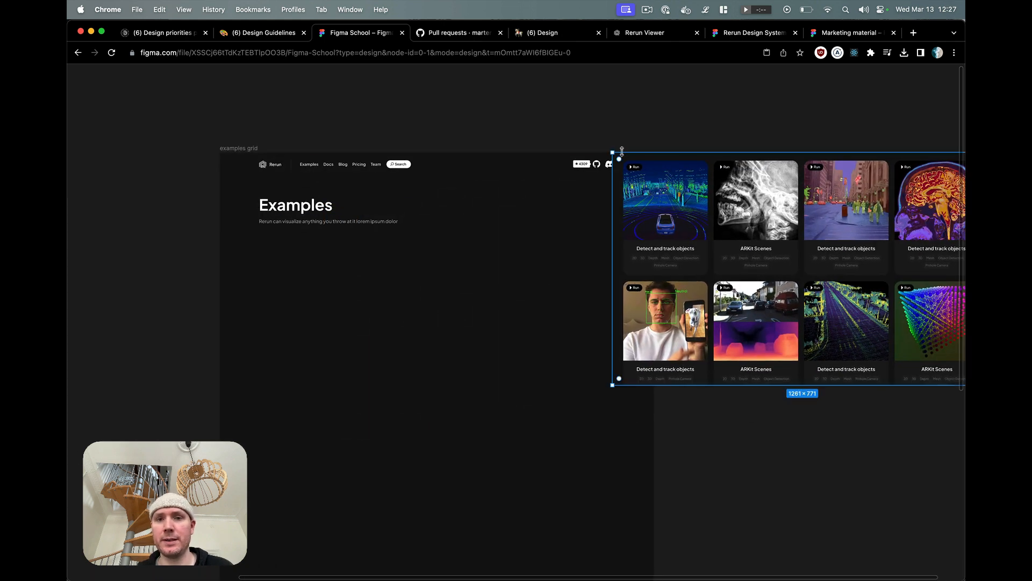
left_click_drag(622, 151, 675, 158)
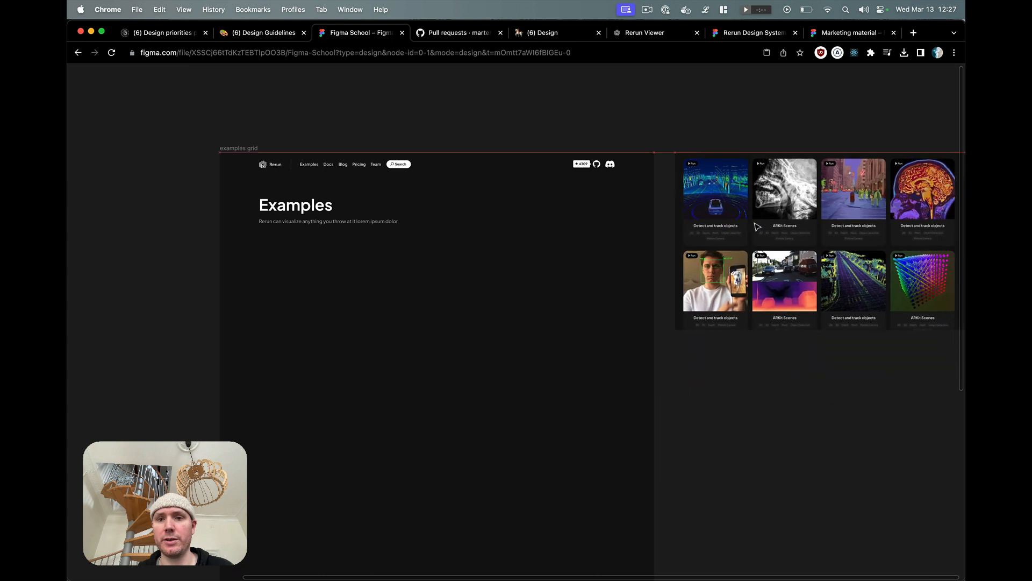
Step: Add the text "Reference: Let's make this design happen" above the pasted image, aligned with the image's left edge
key("t")
left_click(678, 131)
type("Referenc")
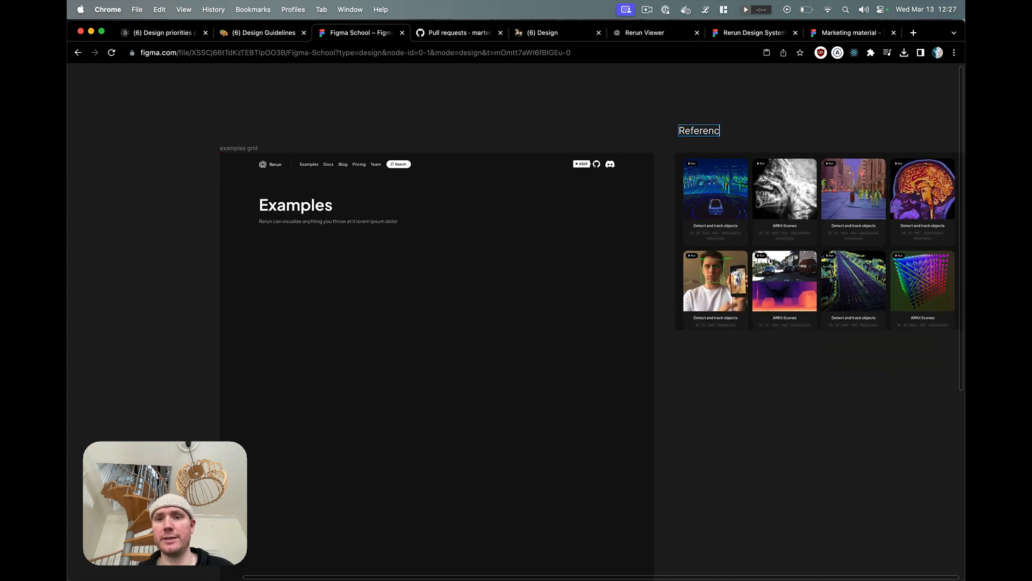
type("e: Let's make this")
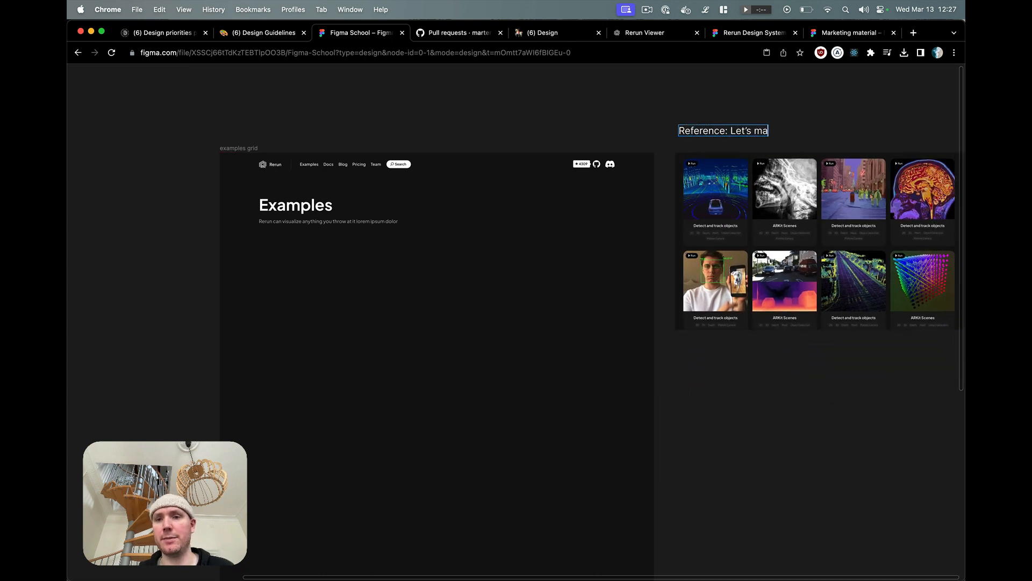
type(" design happen")
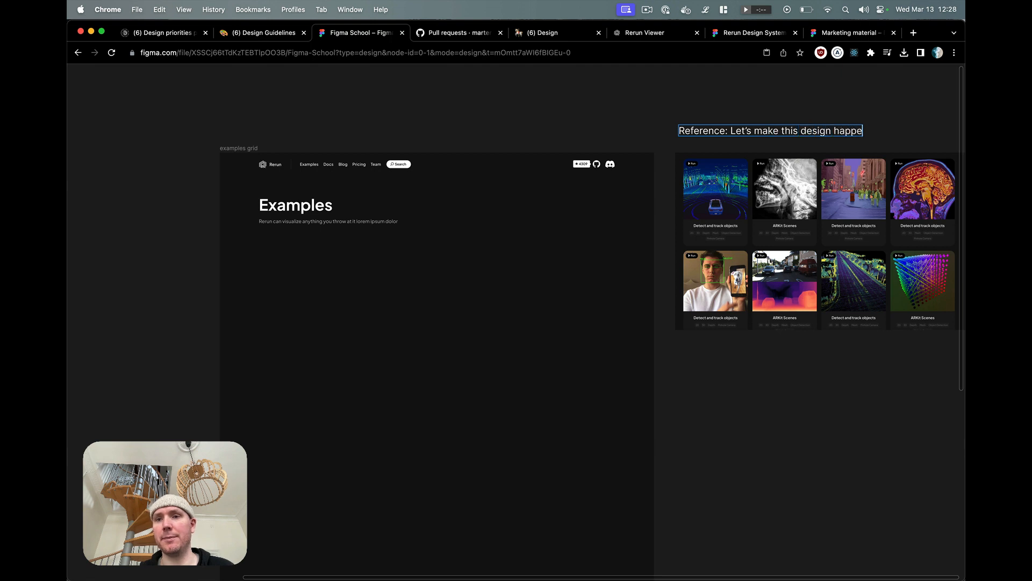
key("Escape")
left_click(749, 341)
left_click(737, 129)
left_click_drag(734, 143, 732, 147)
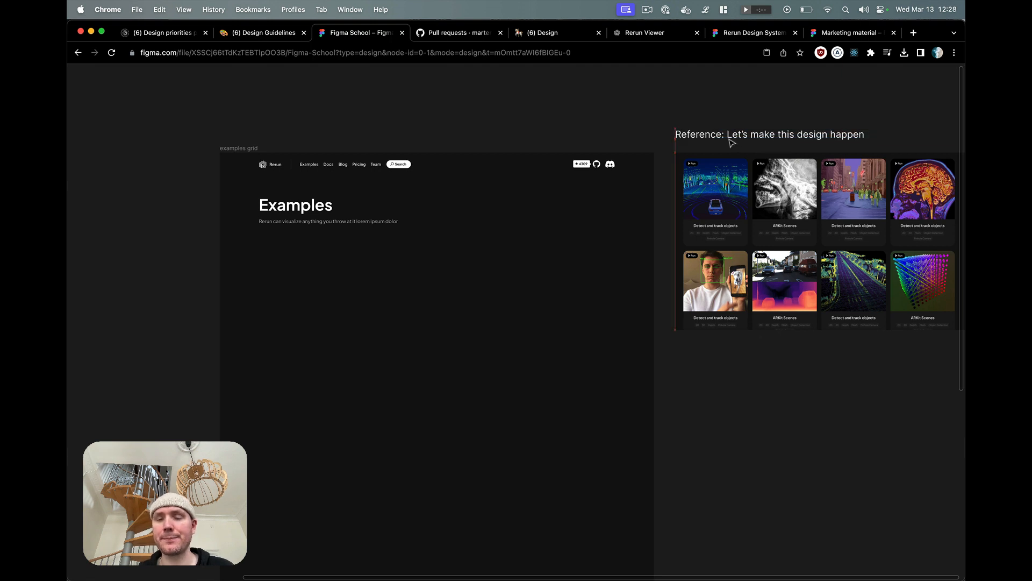
left_click(786, 464)
Step: Try laying rectangles over the first three cards of the reference image, and delete them
scroll(766, 275, "right", 5)
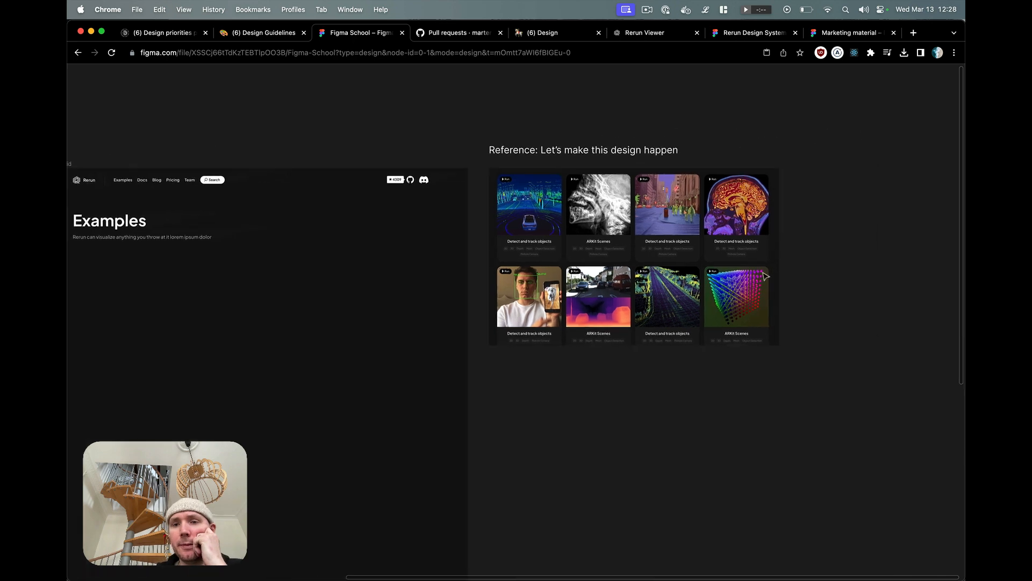
scroll(590, 254, "up", 5)
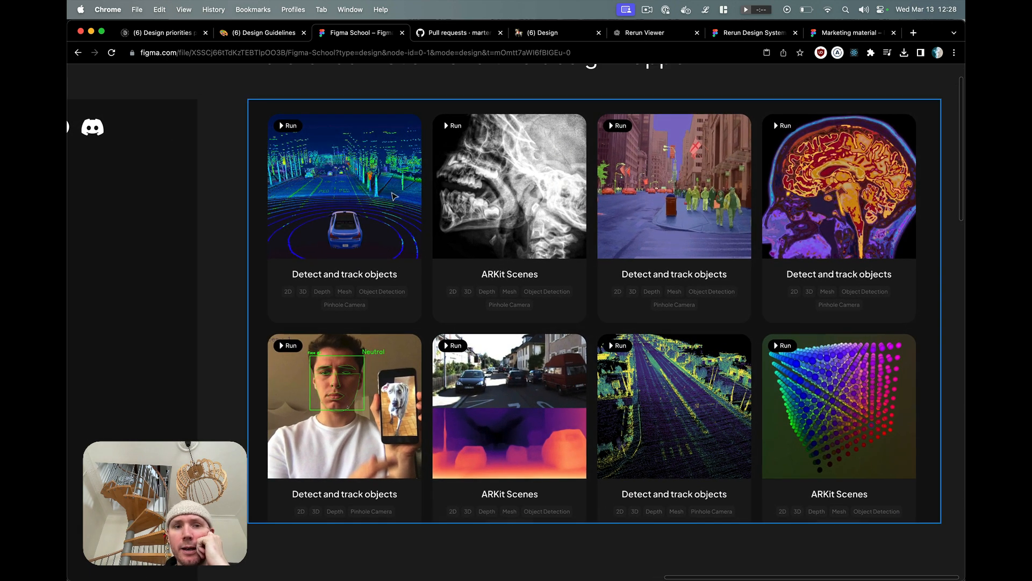
left_click(386, 193)
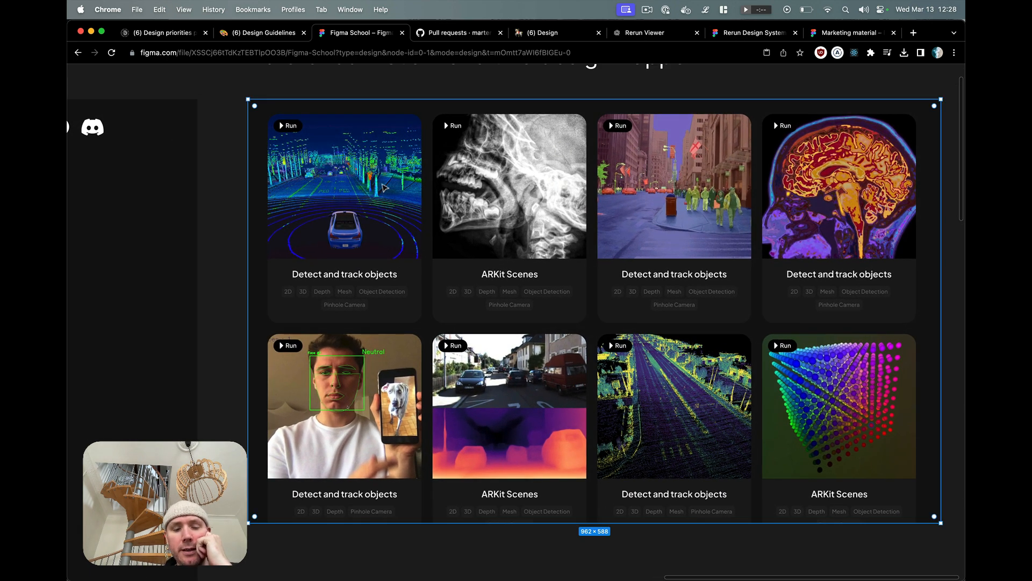
key("r")
mouse_move(268, 113)
left_mouse_down()
mouse_move(419, 322)
mouse_move(541, 288)
mouse_move(699, 285)
mouse_move(682, 286)
left_mouse_up()
left_click(551, 261, "shift")
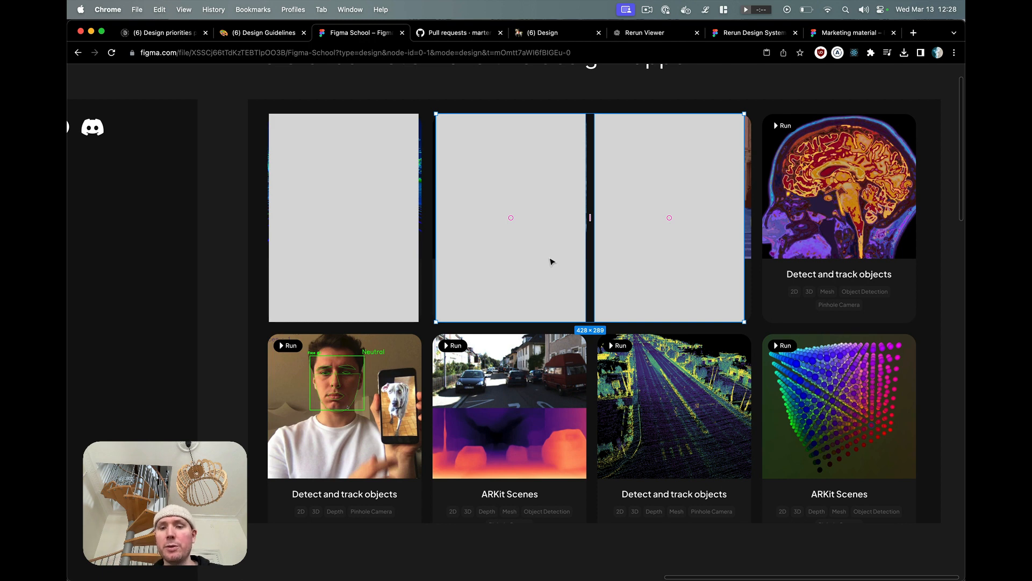
left_click(419, 240, "shift")
key("Delete")
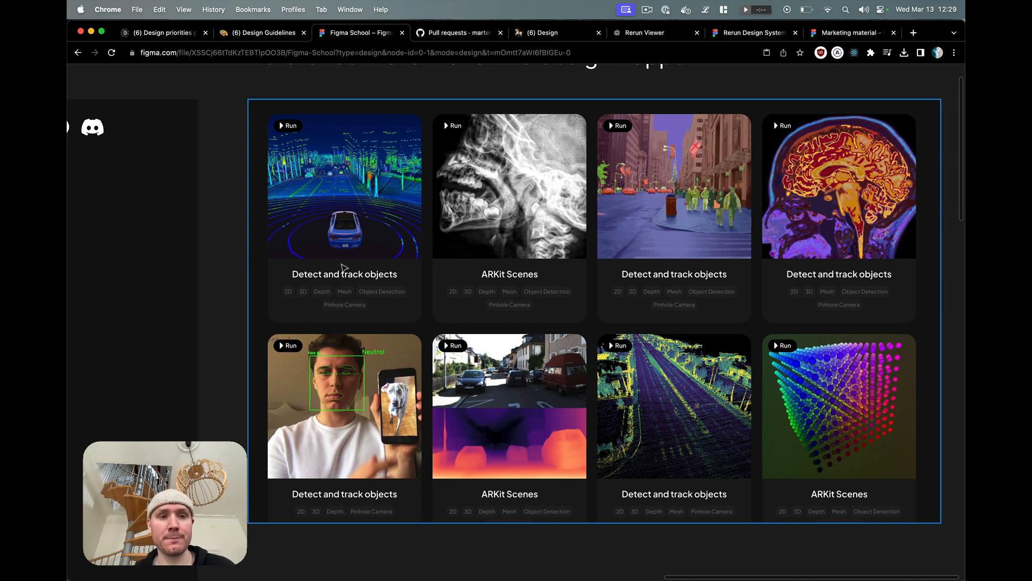
scroll(343, 267, "up", 2)
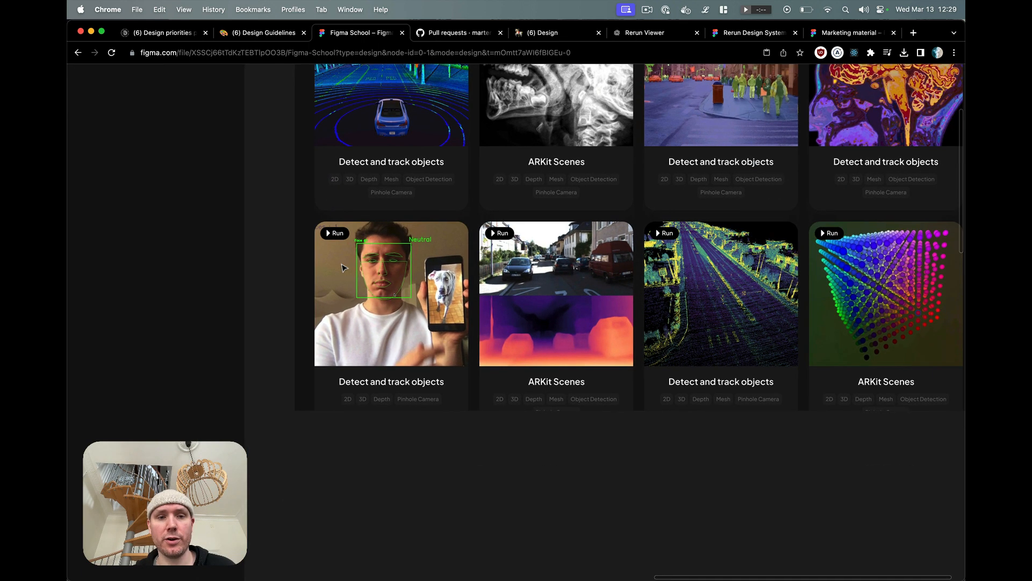
scroll(344, 267, "down", 3)
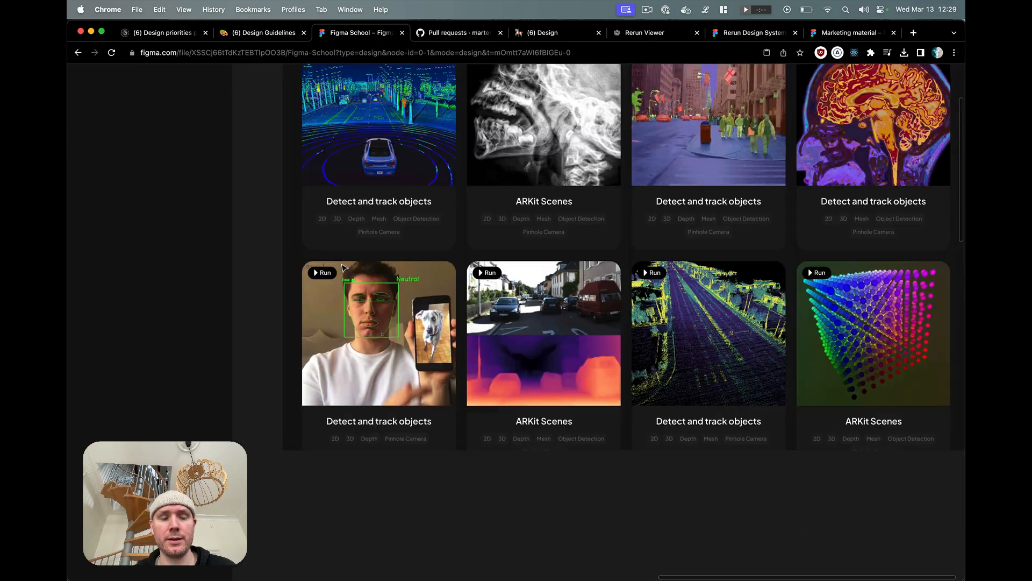
scroll(344, 267, "up", 1)
scroll(387, 452, "down", 3)
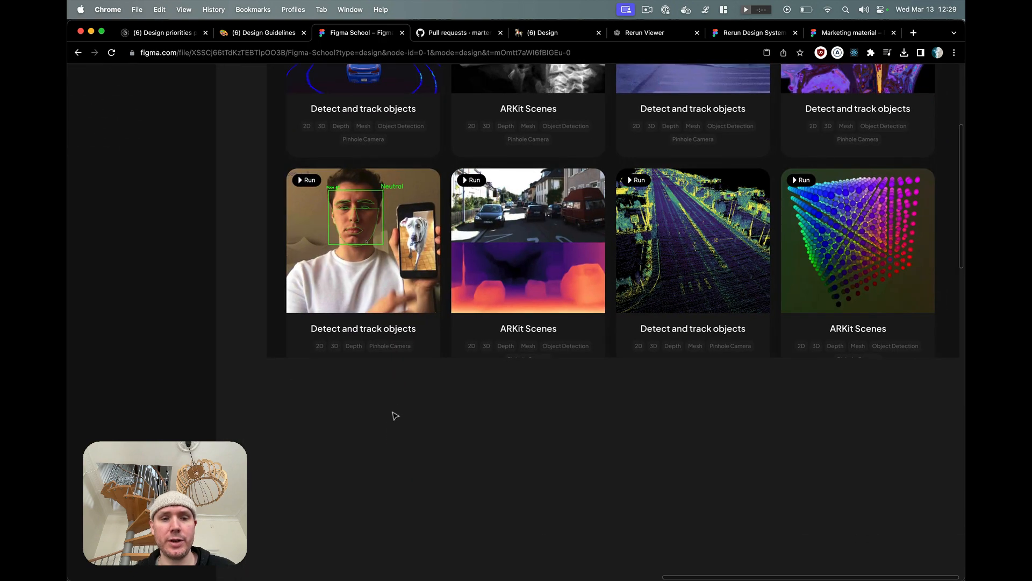
scroll(395, 416, "down", 3)
scroll(406, 297, "up", 5)
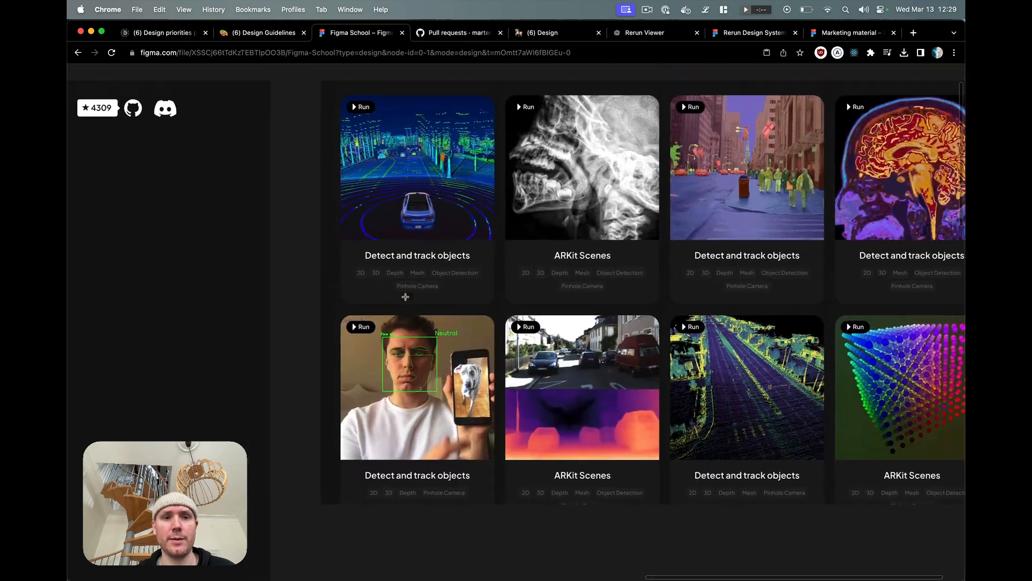
scroll(524, 139, "down", 6)
scroll(473, 457, "down", 1)
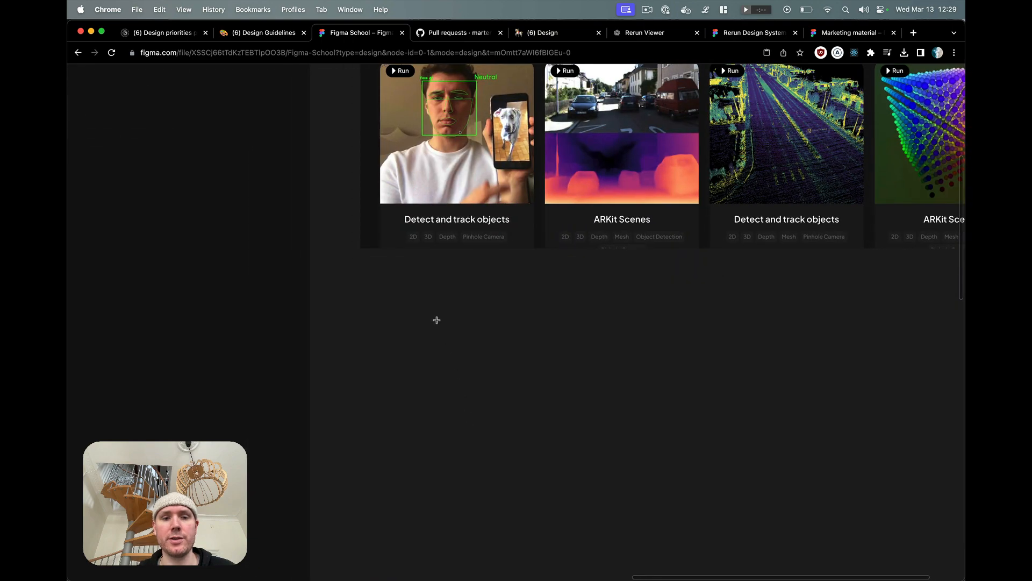
scroll(414, 287, "up", 5)
scroll(422, 293, "down", 5)
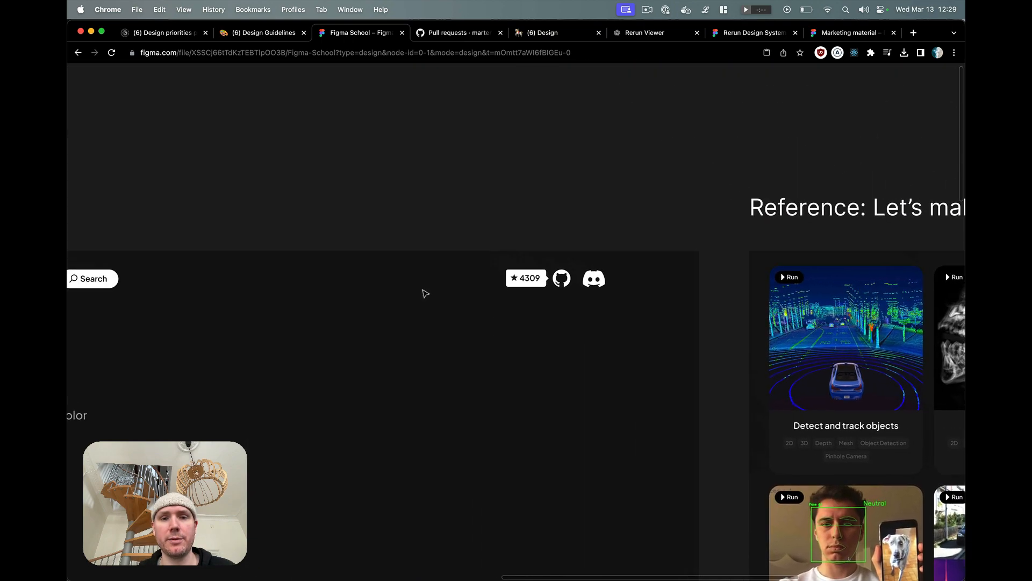
Step: Select the examples grid frame and bring back the interface panels
scroll(424, 295, "left", 2)
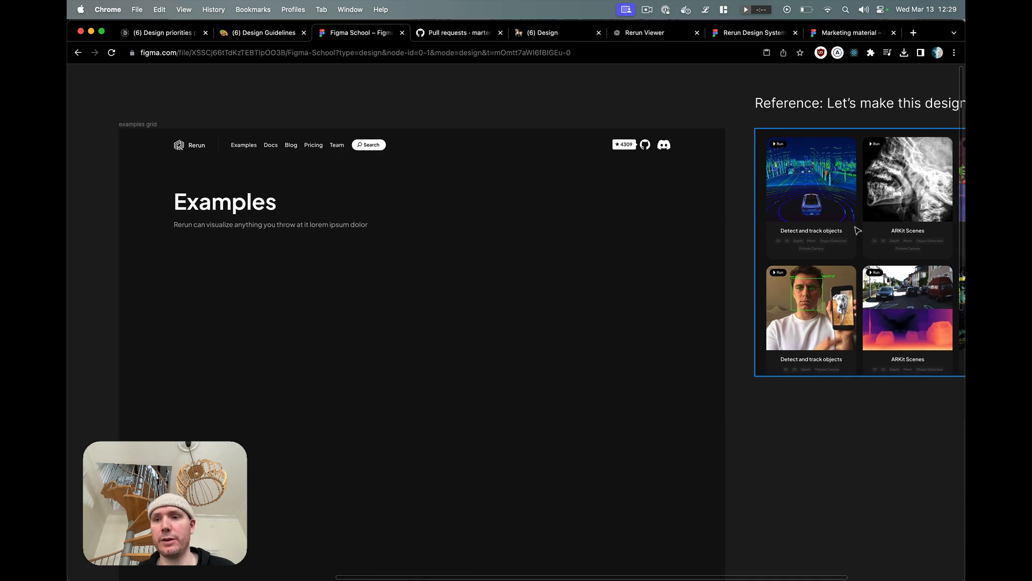
left_click(122, 128)
key("super+backslash")
scroll(496, 152, "left", 5)
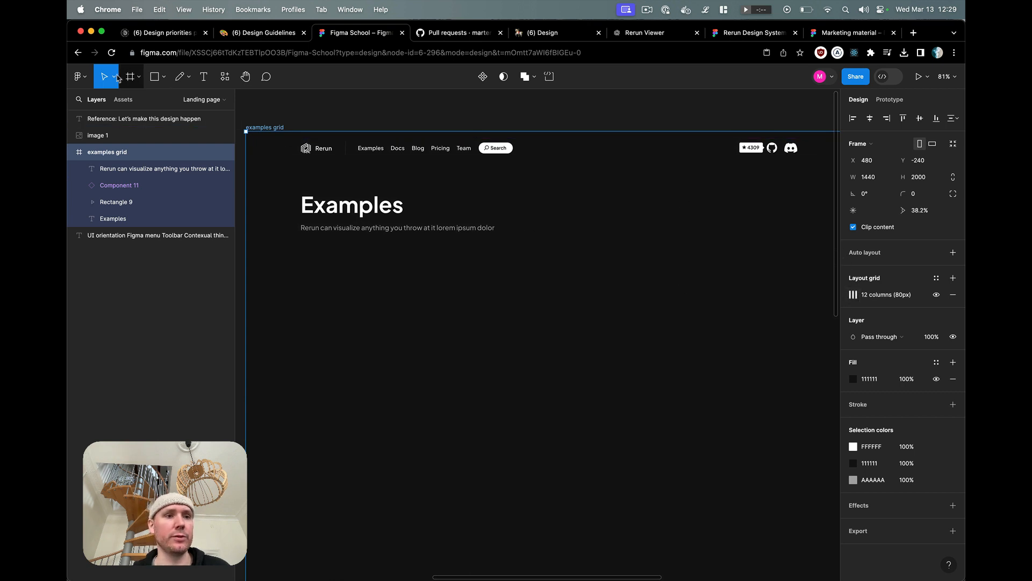
Step: Search the quick actions for "layout" and turn on Show layout grids
left_click(87, 77)
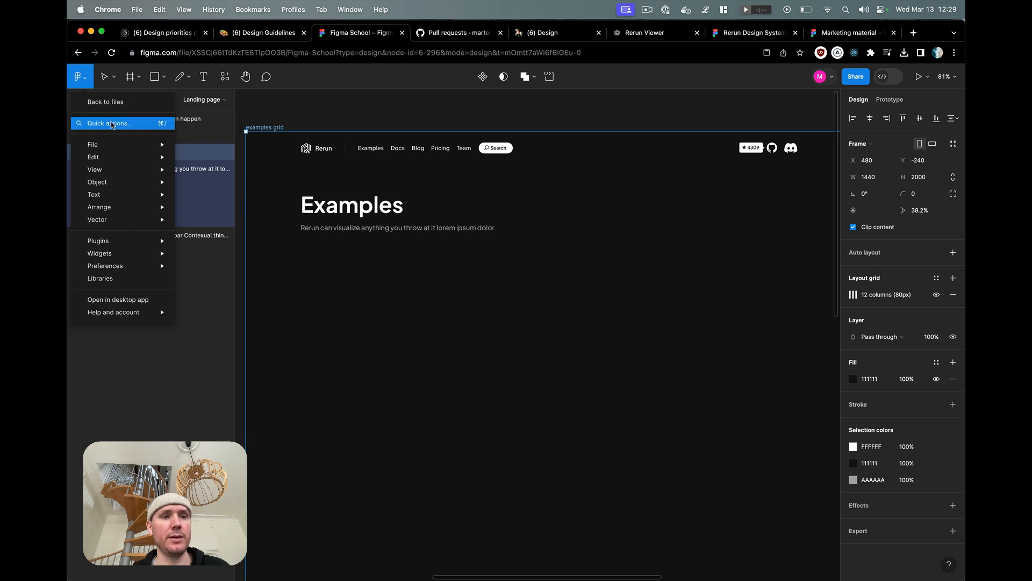
left_click(124, 123)
type("layout")
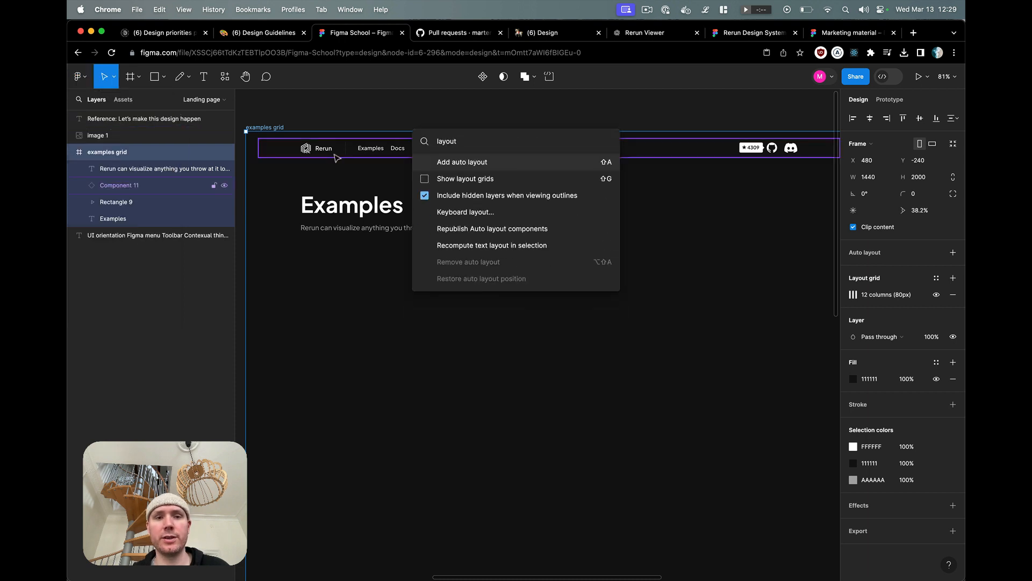
left_click(425, 179)
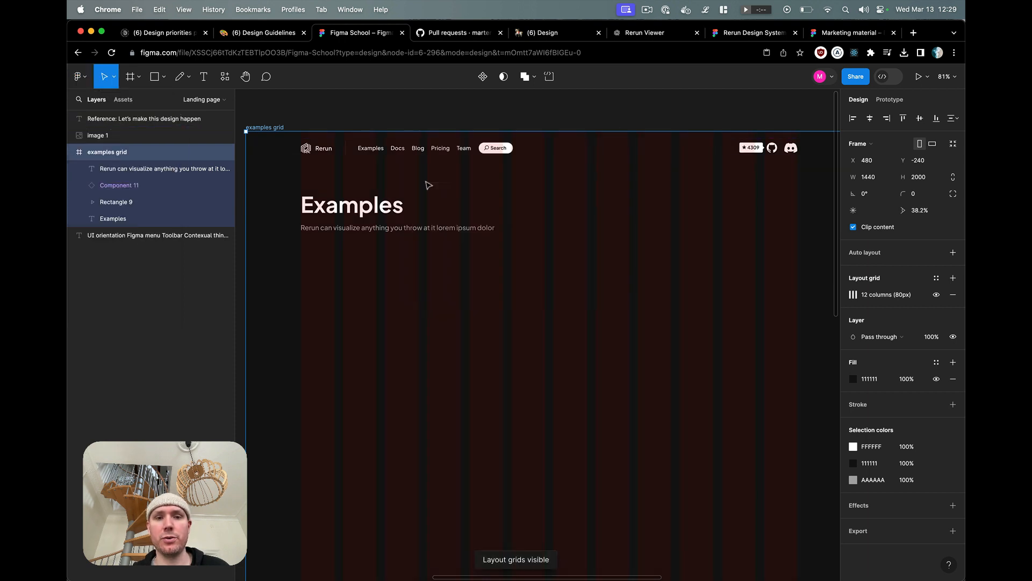
left_click(437, 372)
scroll(438, 372, "down", 2)
scroll(762, 164, "left", 1)
scroll(762, 164, "up", 1)
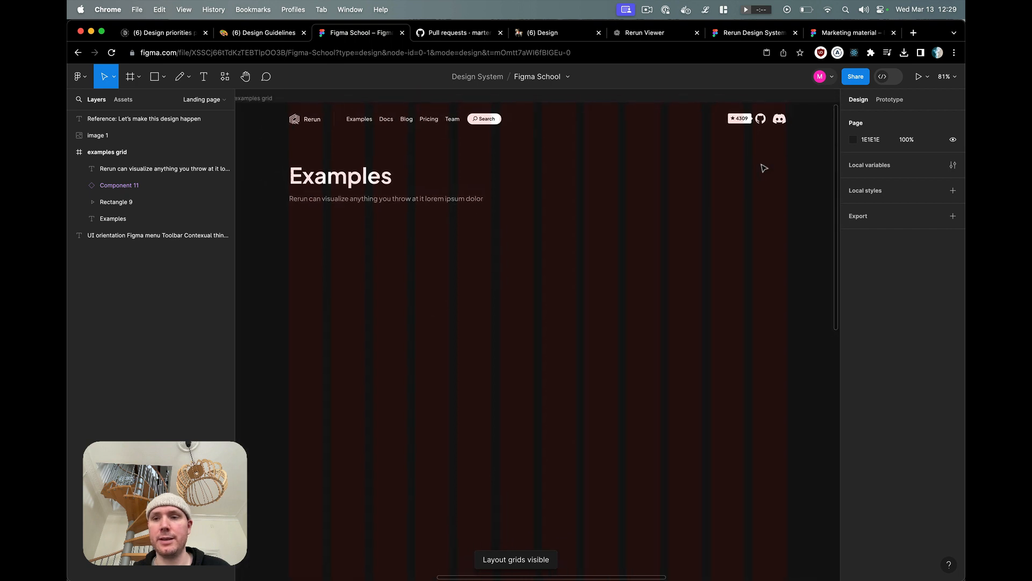
Step: Select the examples grid frame and open the settings of its 12-column layout grid
key("super+backslash")
left_click(270, 98)
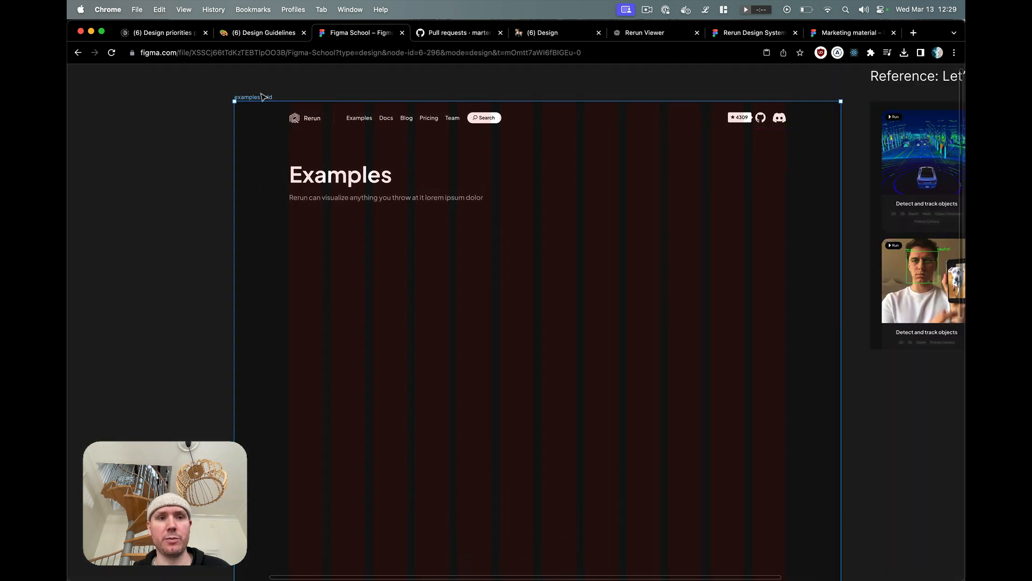
key("super+backslash")
left_click(853, 295)
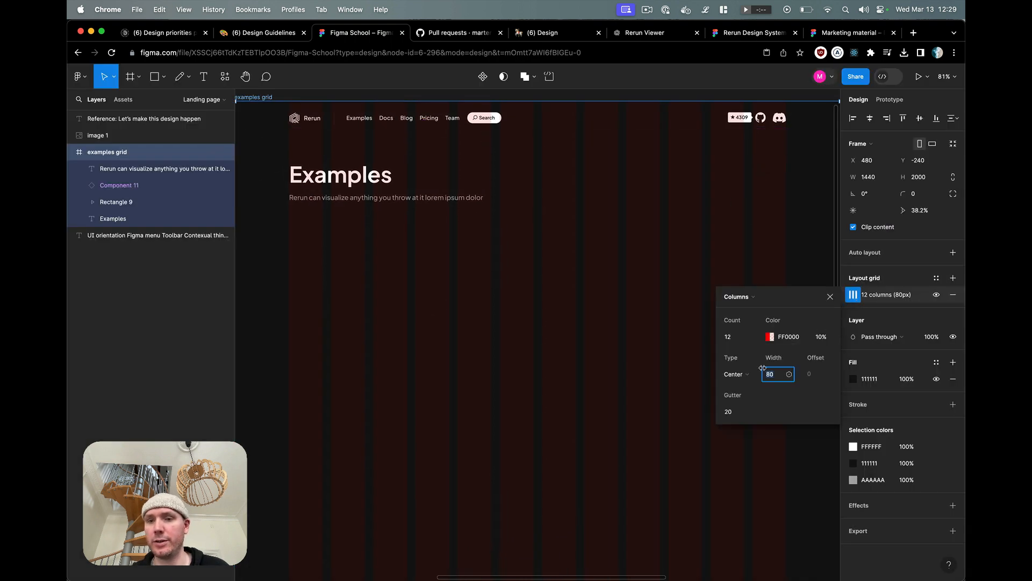
Step: Calculate 12*80+(11*20) in Spotlight for the total width of the 12-column grid
key("super+space")
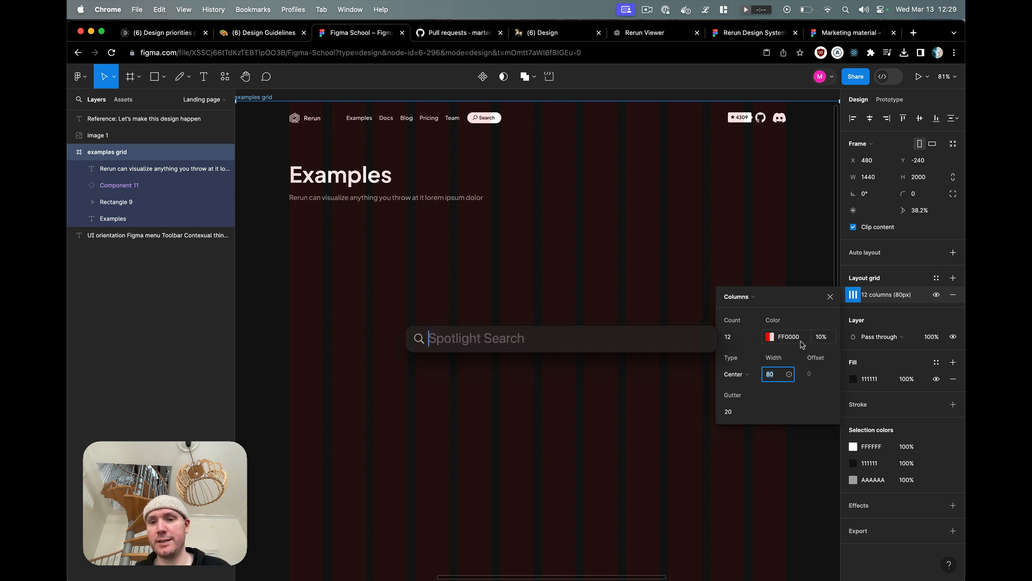
type("12*")
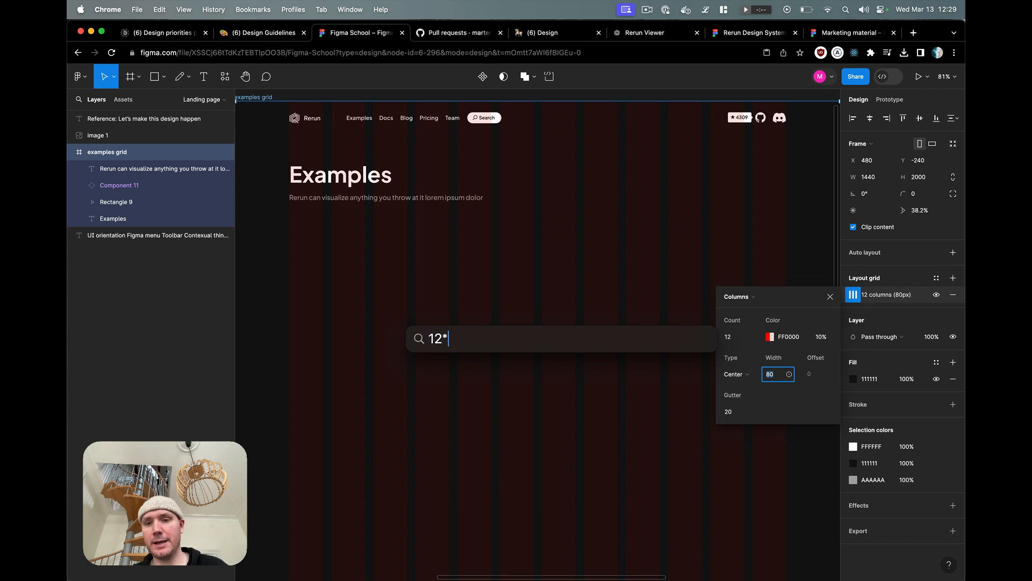
type("80")
key("BackSpace")
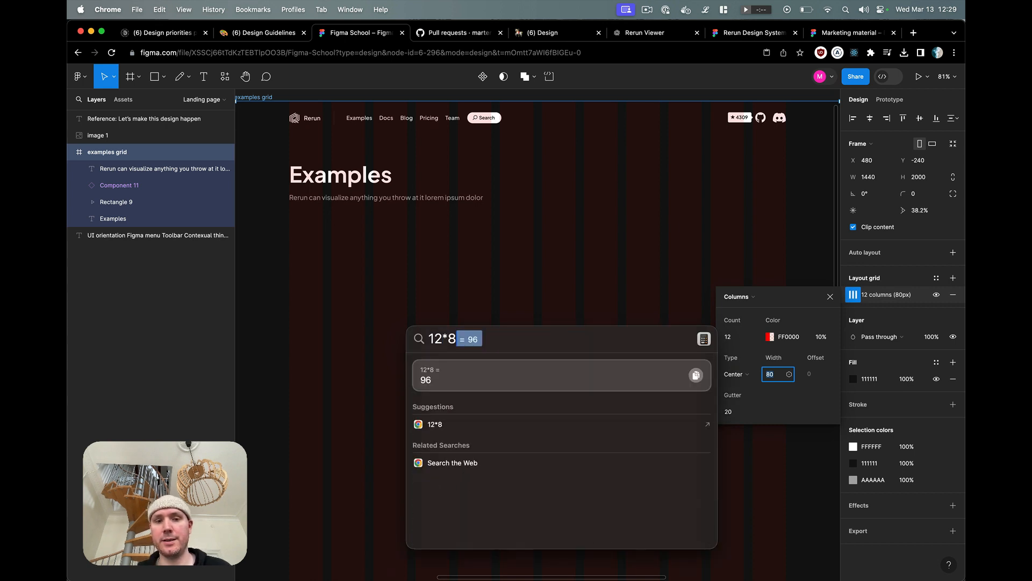
type("0")
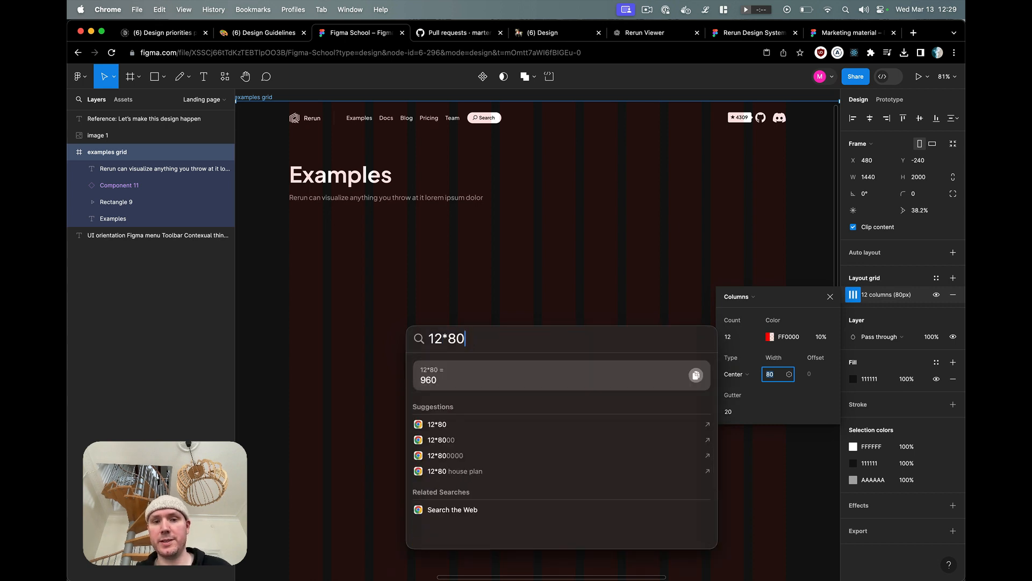
type("+")
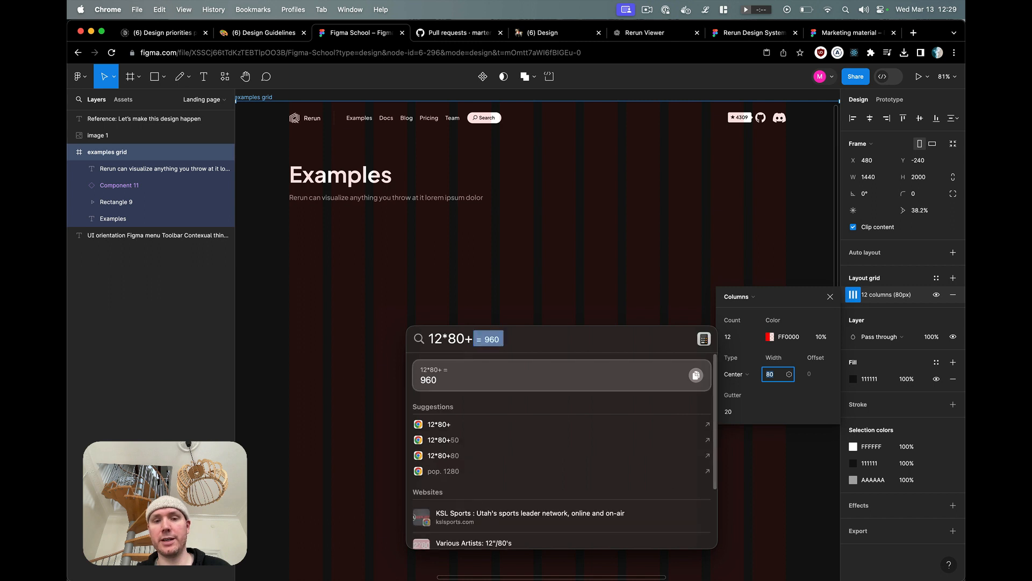
type("(11*20)")
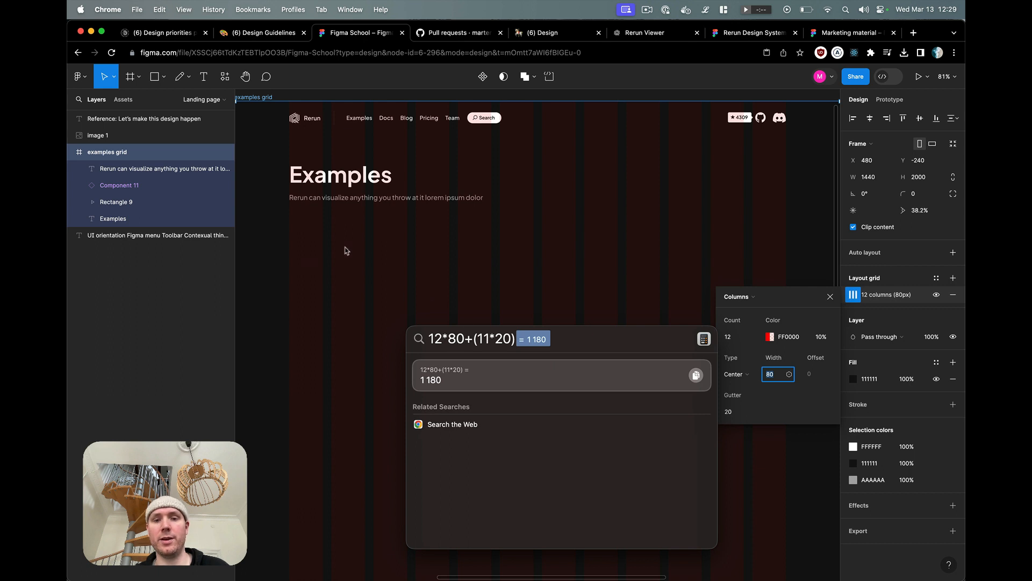
key("Escape")
Step: Draw a rectangle about 1180 × 175 across all 12 columns below the subtitle and move it down to about Y 355
type("r")
key("Escape")
key("Escape")
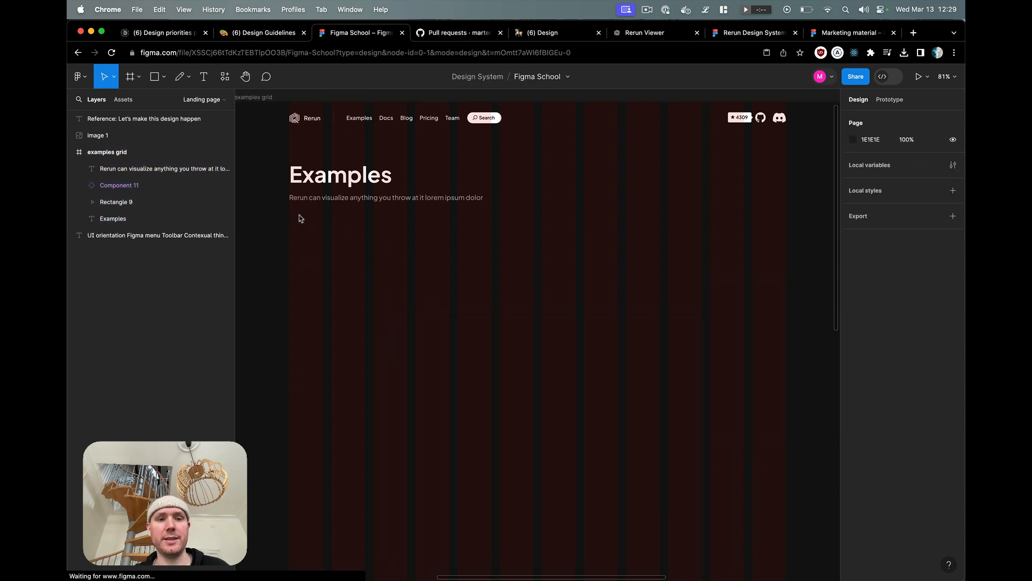
key("r")
mouse_move(289, 213)
left_mouse_down()
mouse_move(653, 380)
mouse_move(767, 289)
mouse_move(787, 286)
left_mouse_up()
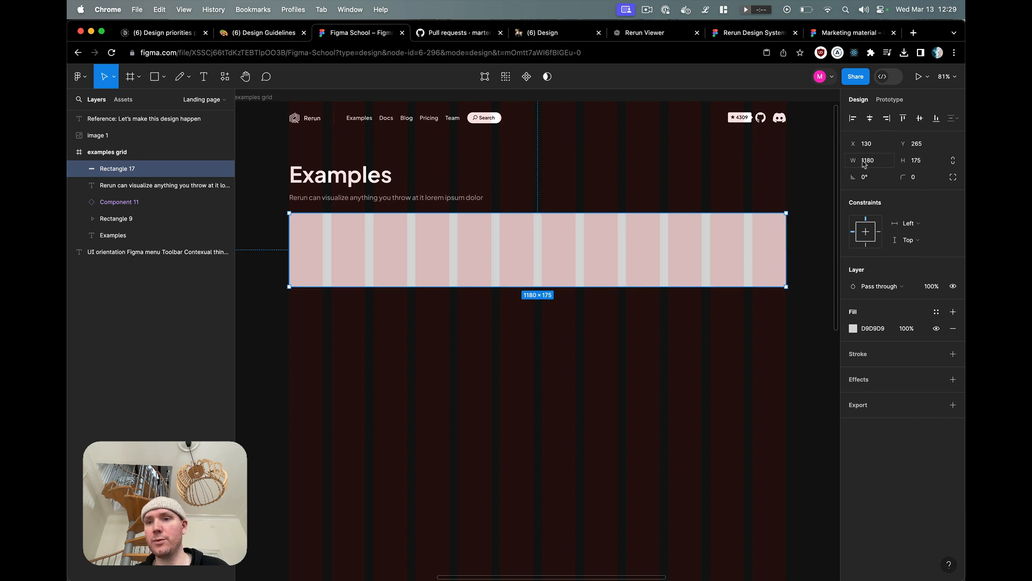
left_click_drag(599, 232, 599, 270)
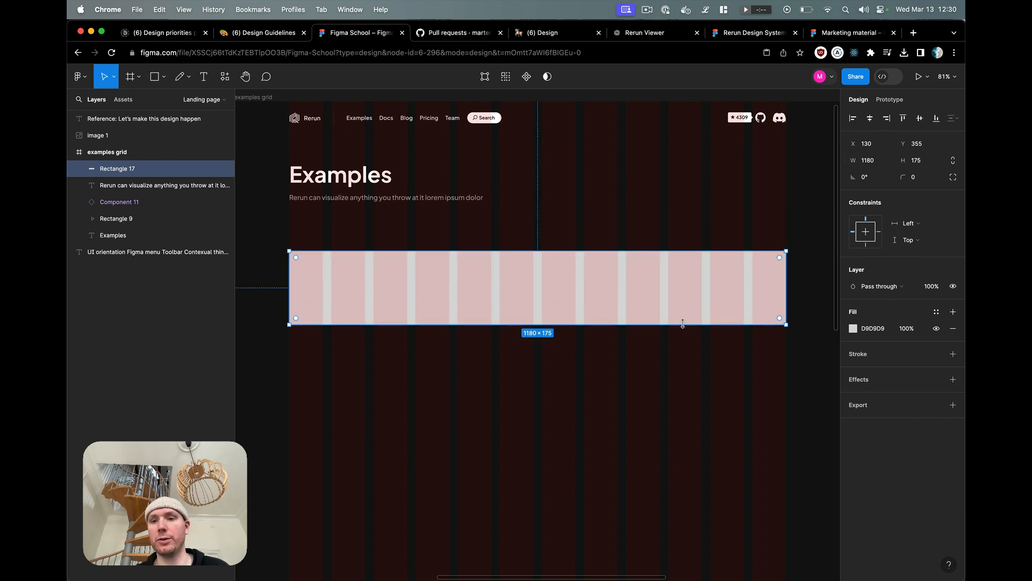
Step: Compare the rectangle with the reference cards and narrow it to span the first four columns, 380 wide
scroll(817, 308, "right", 2)
scroll(815, 311, "down", 2)
scroll(813, 314, "right", 10)
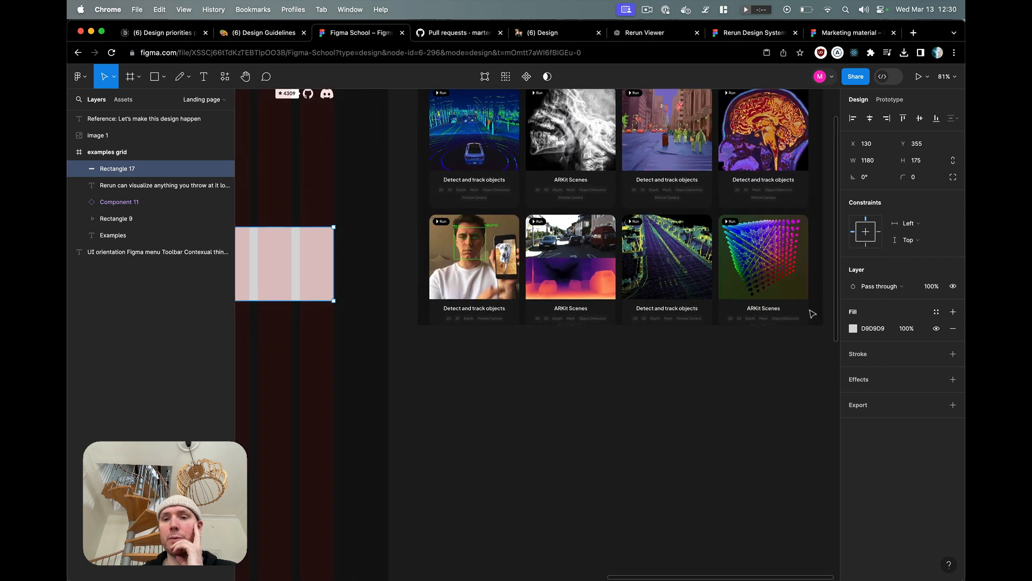
scroll(809, 310, "up", 2)
scroll(523, 228, "left", 12)
scroll(522, 227, "right", 10)
scroll(521, 226, "down", 4)
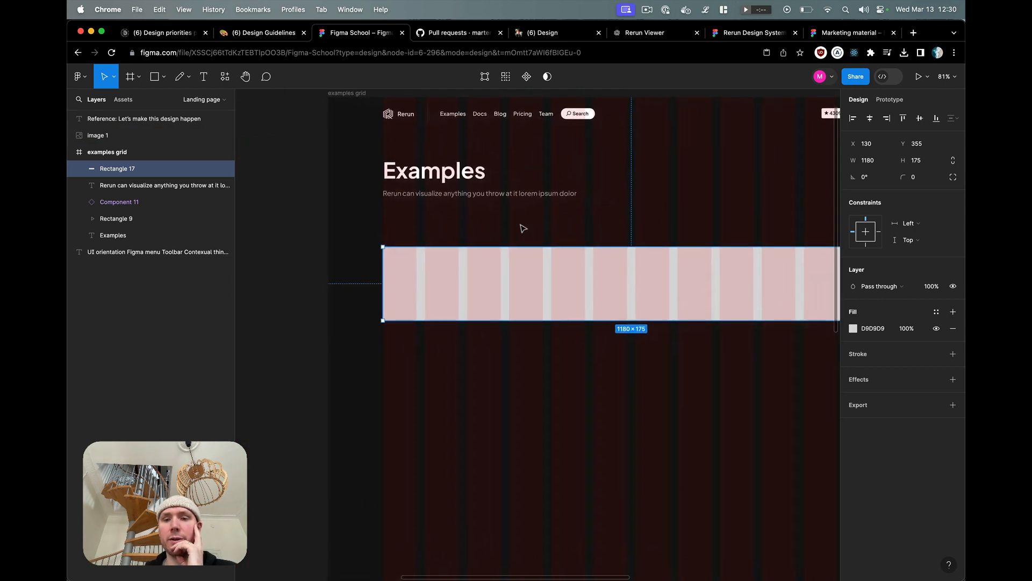
left_click_drag(831, 251, 499, 251)
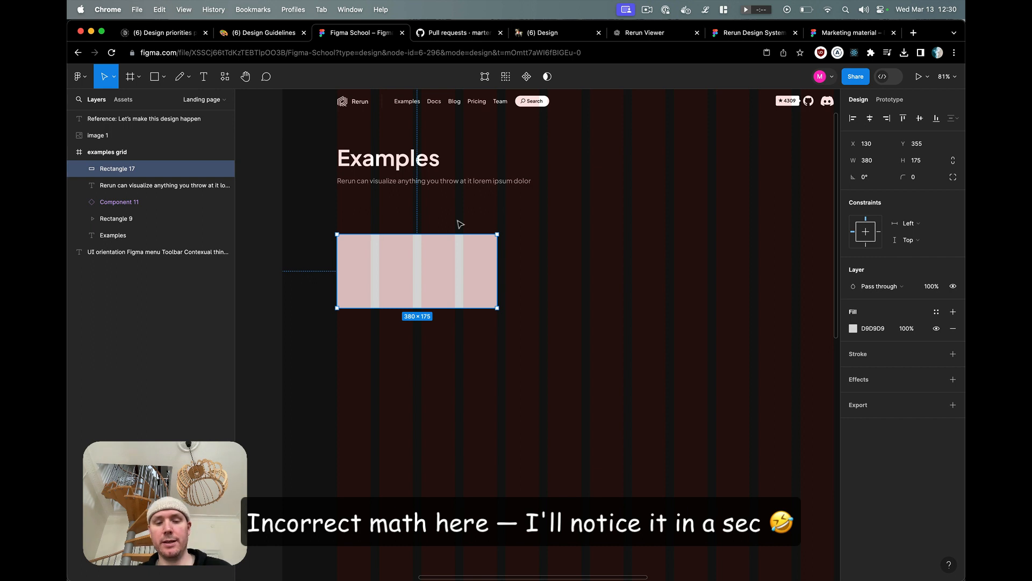
Step: Change the Spotlight calculation to 4*80+(3*20) to check the width of a four-column card
key("super+space")
key("Left")
key("Right")
key("Right")
key("BackSpace")
key("BackSpace")
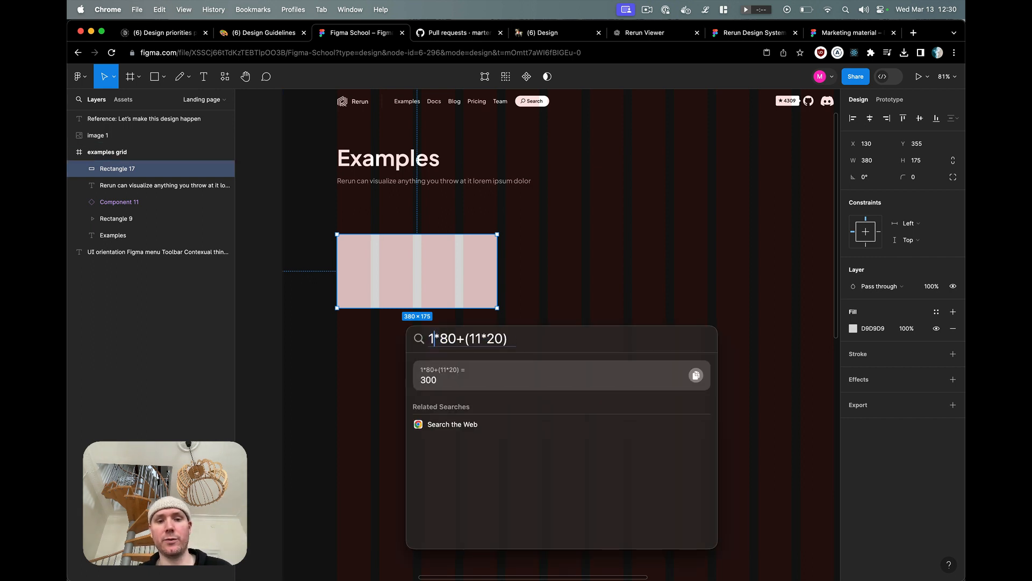
type("4")
key("Right")
key("Right")
key("Right")
key("BackSpace")
key("BackSpace")
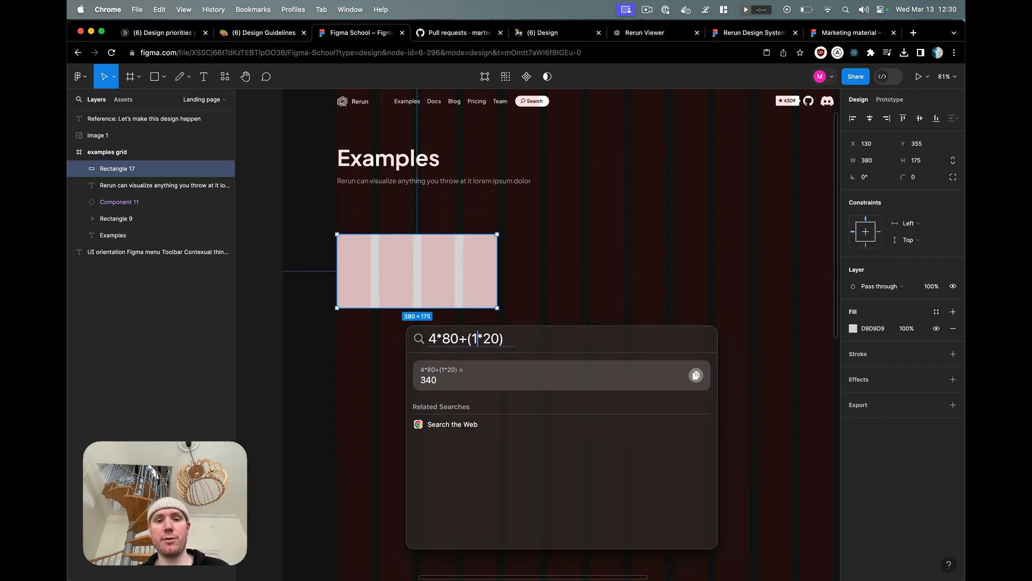
type("3")
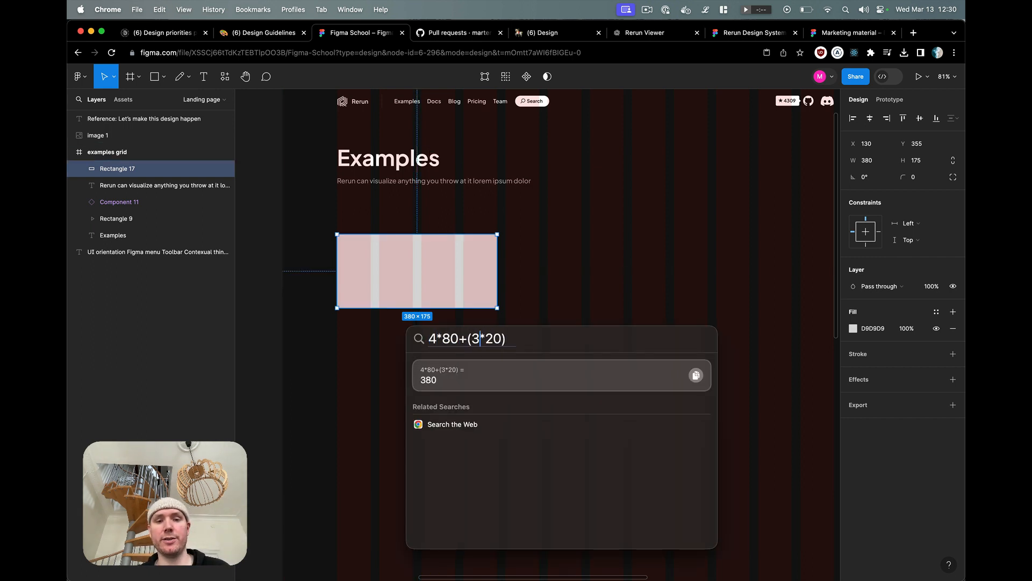
double_click(493, 340)
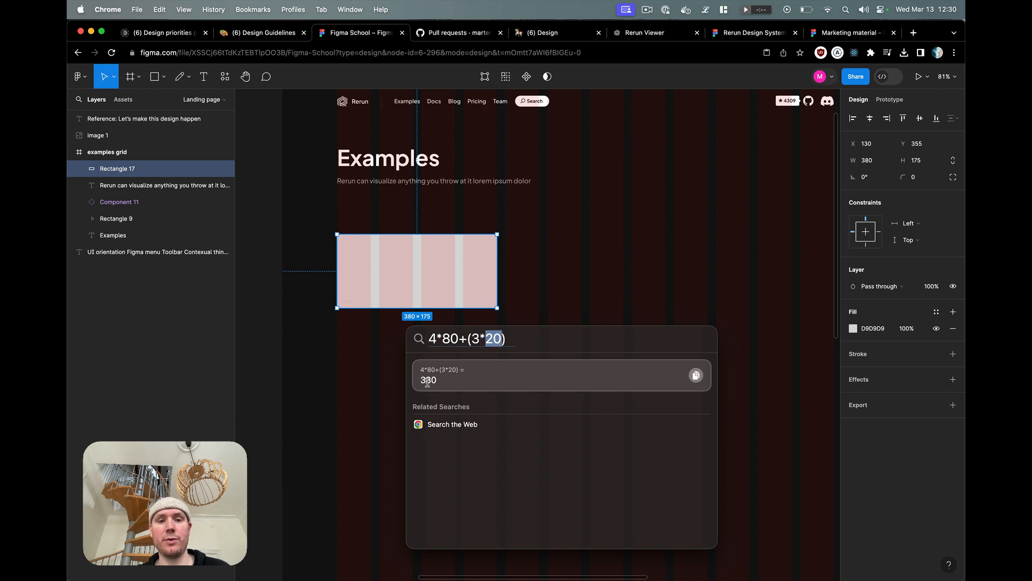
key("Escape")
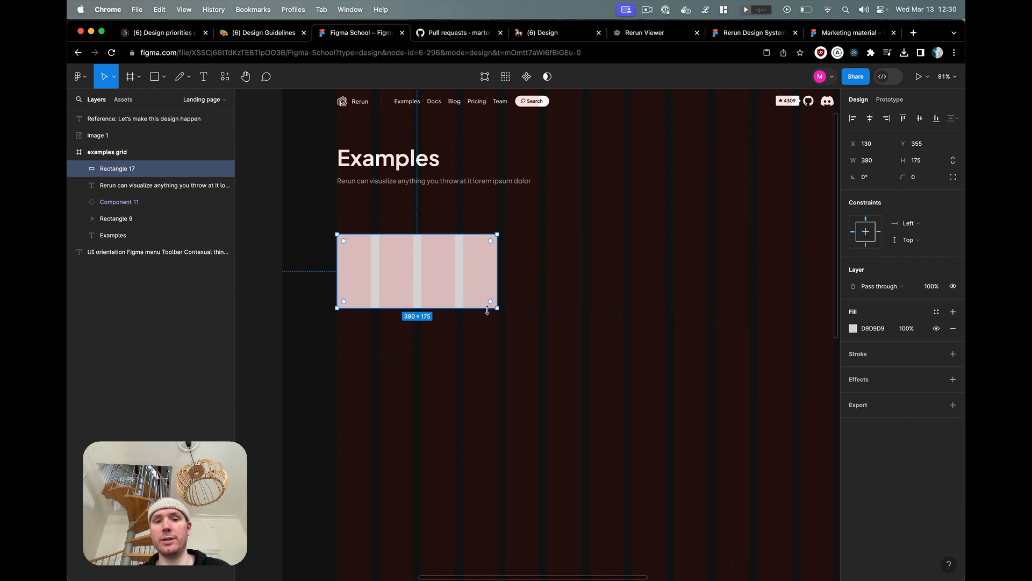
Step: Extend the four-column rectangle downward to about 269 high, keeping it selected
left_click_drag(487, 310, 490, 347)
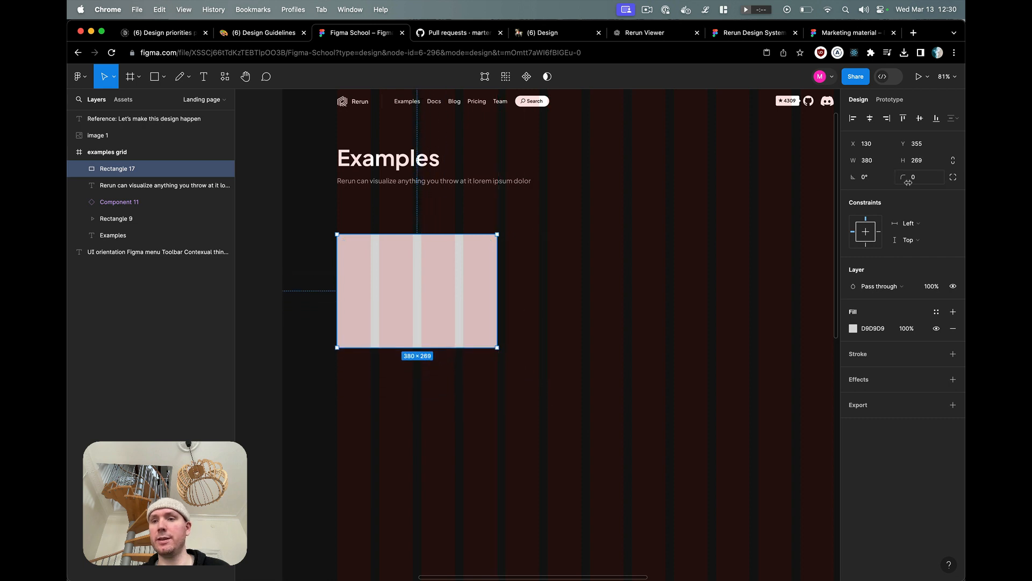
left_click(869, 163)
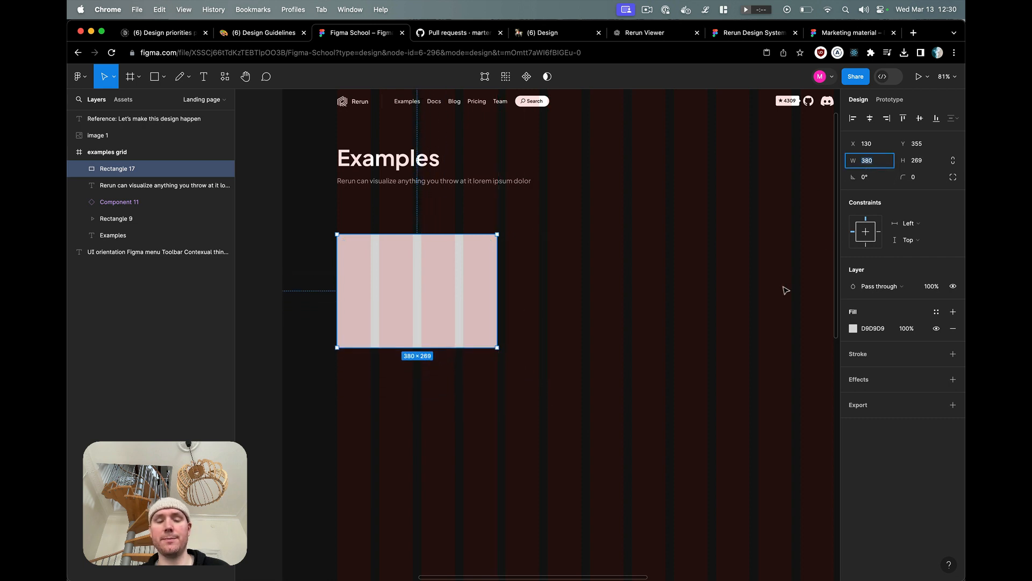
left_click(650, 299)
scroll(650, 298, "down", 2)
left_click(426, 239)
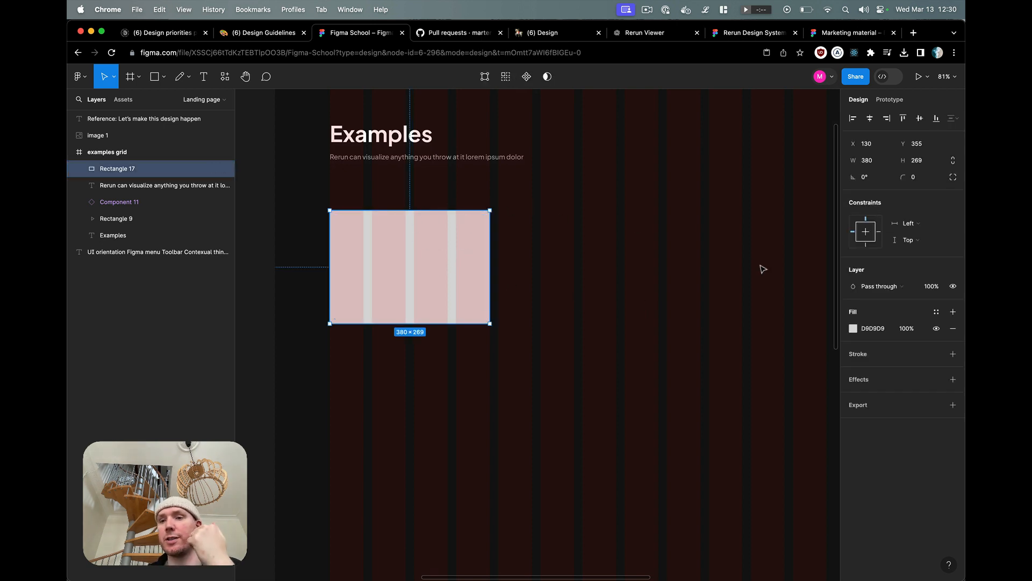
Step: Examine the proportions of the reference cards, copy the rectangle's width and calculate 380*4/3 in Spotlight
scroll(760, 267, "right", 3)
scroll(573, 258, "right", 10)
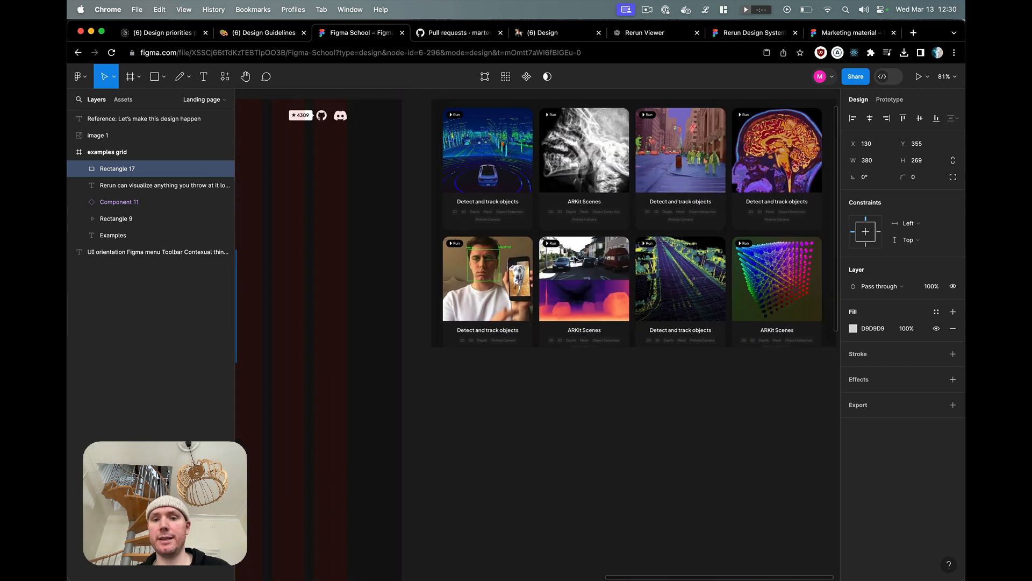
scroll(575, 258, "up", 5)
scroll(577, 258, "down", 1)
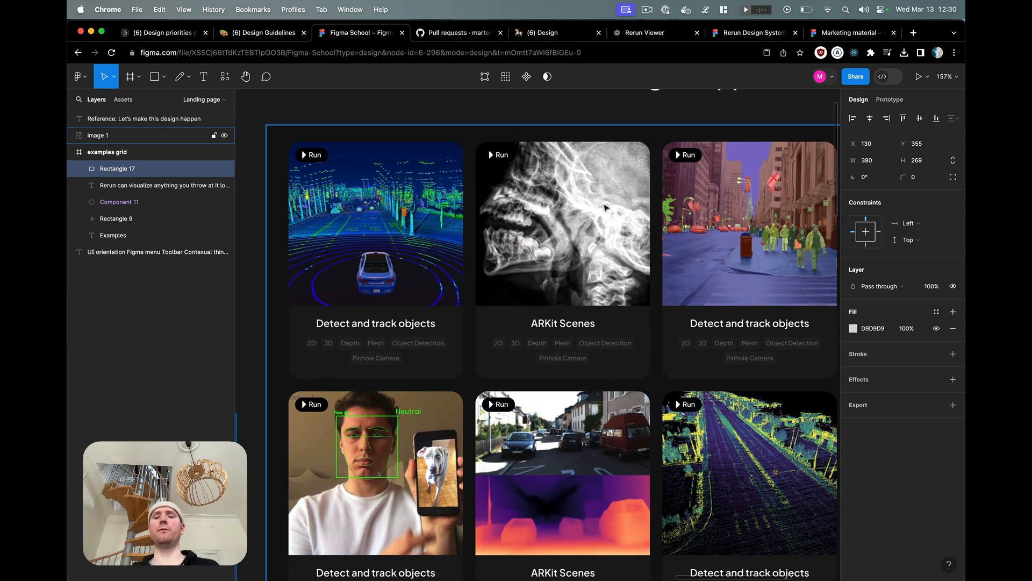
scroll(453, 214, "left", 20)
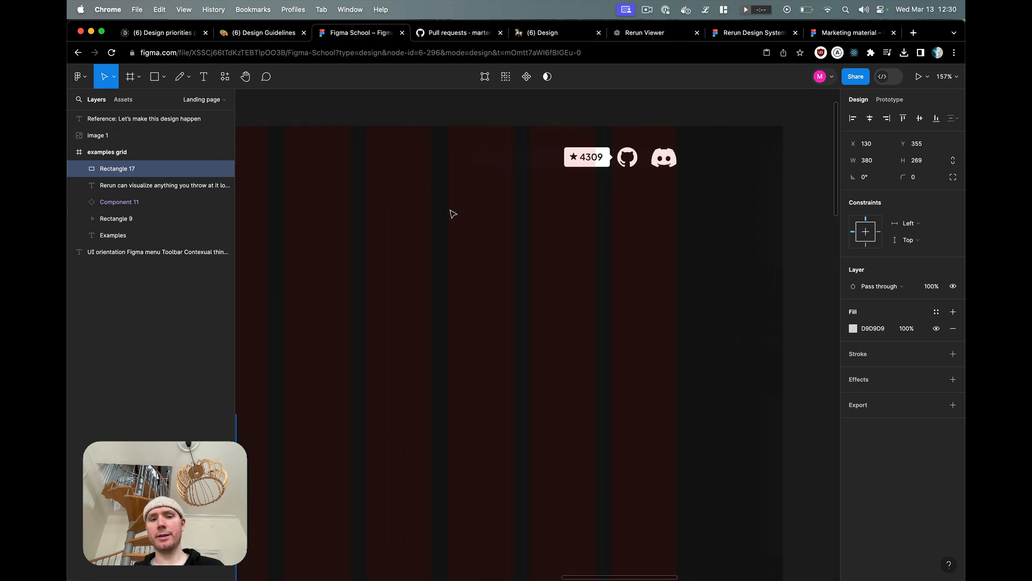
scroll(452, 214, "down", 5)
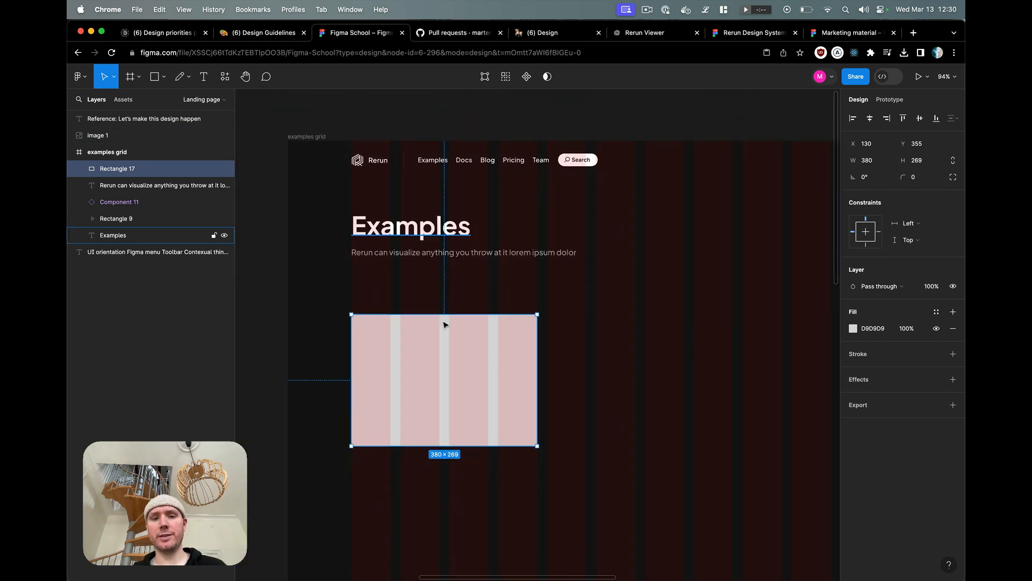
left_click(880, 164)
key("super+c")
key("super+space")
key("super+v")
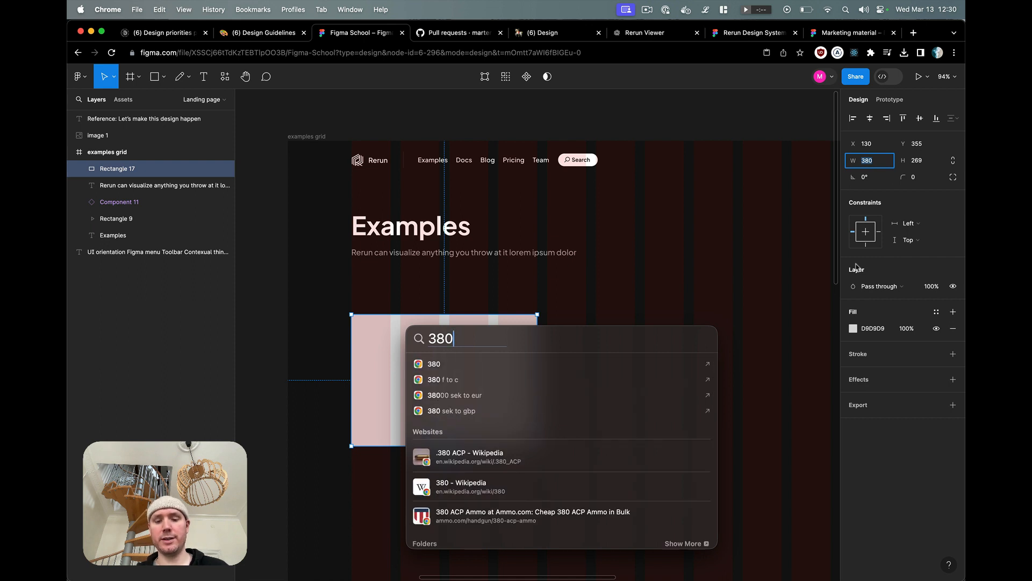
type("*4/3")
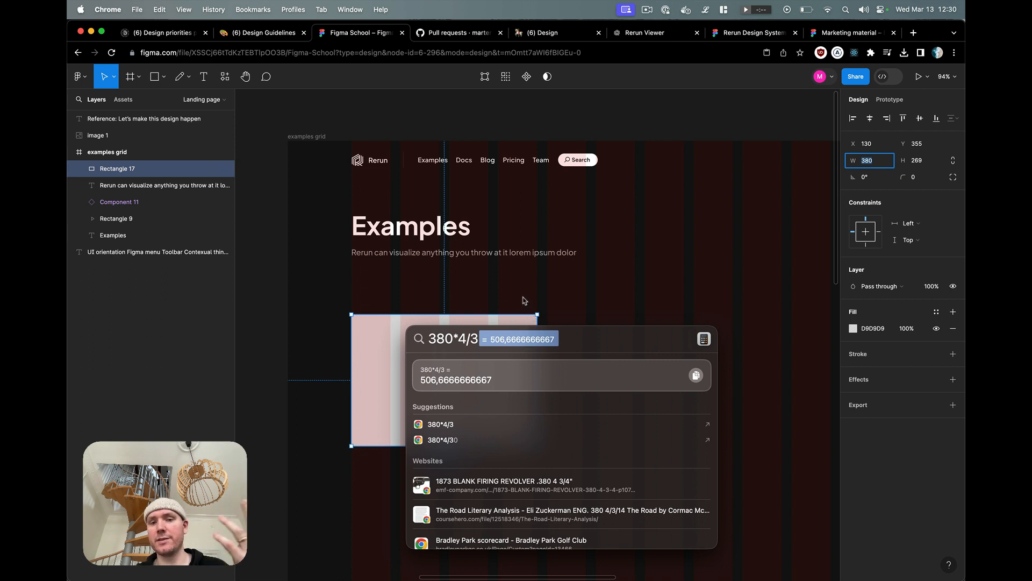
key("Escape")
Step: Try a height of 500 for the four-column rectangle, and delete the rectangle
left_click(925, 157)
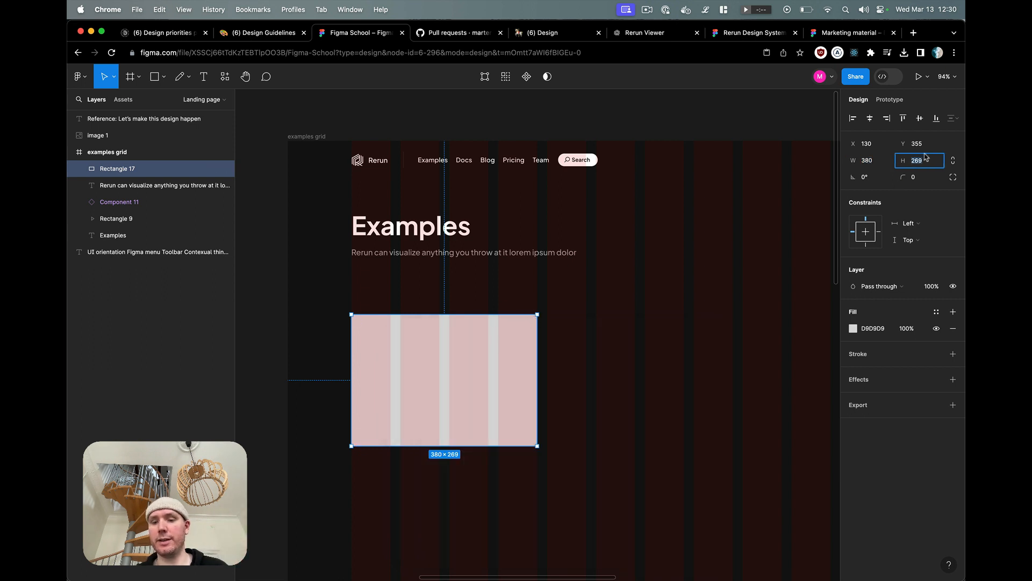
type("500")
key("Return")
left_click(699, 302)
scroll(699, 302, "down", 3)
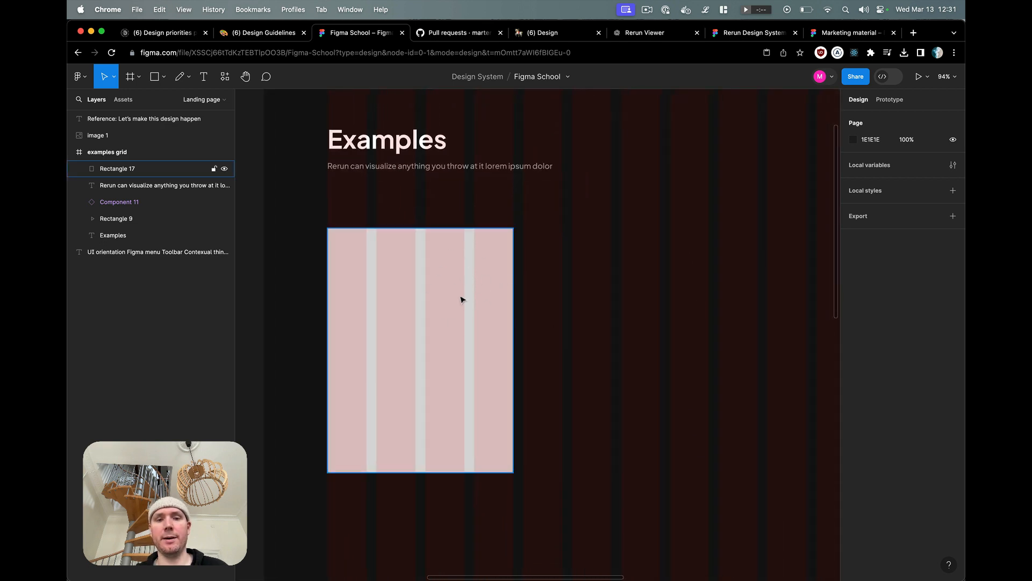
left_click_drag(453, 316, 528, 321)
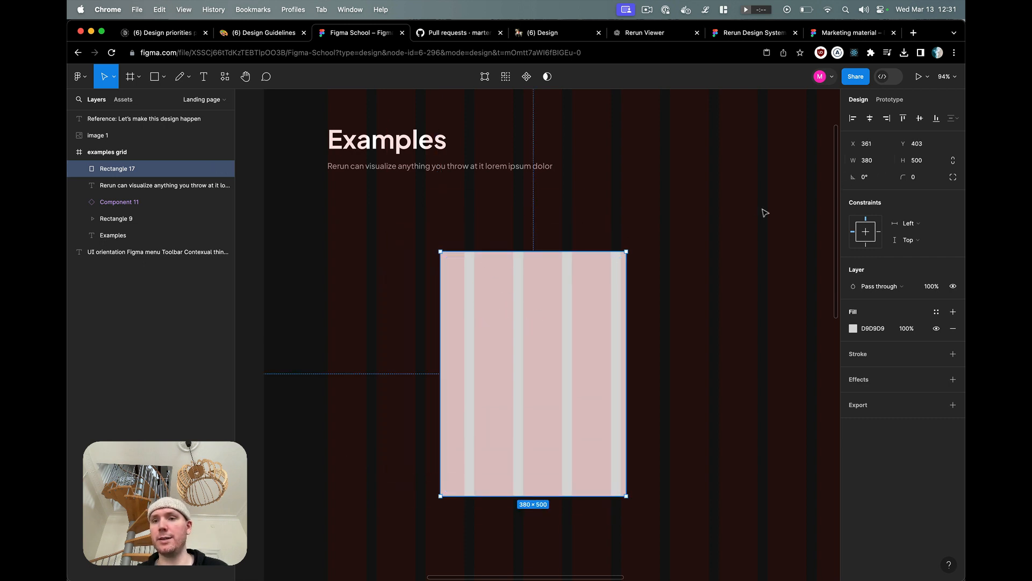
key("Delete")
scroll(616, 260, "down", 10)
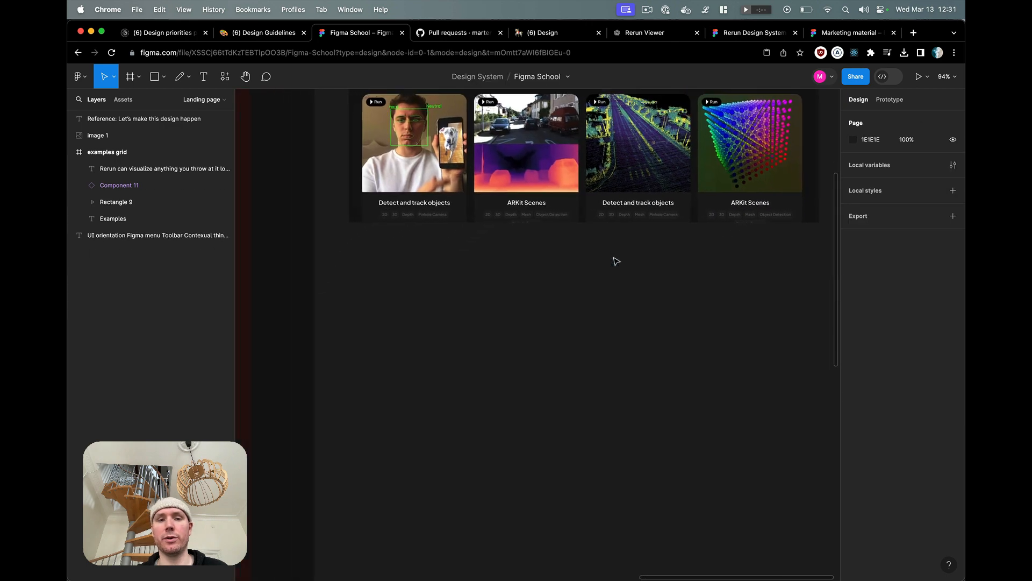
key("f")
left_click(412, 285)
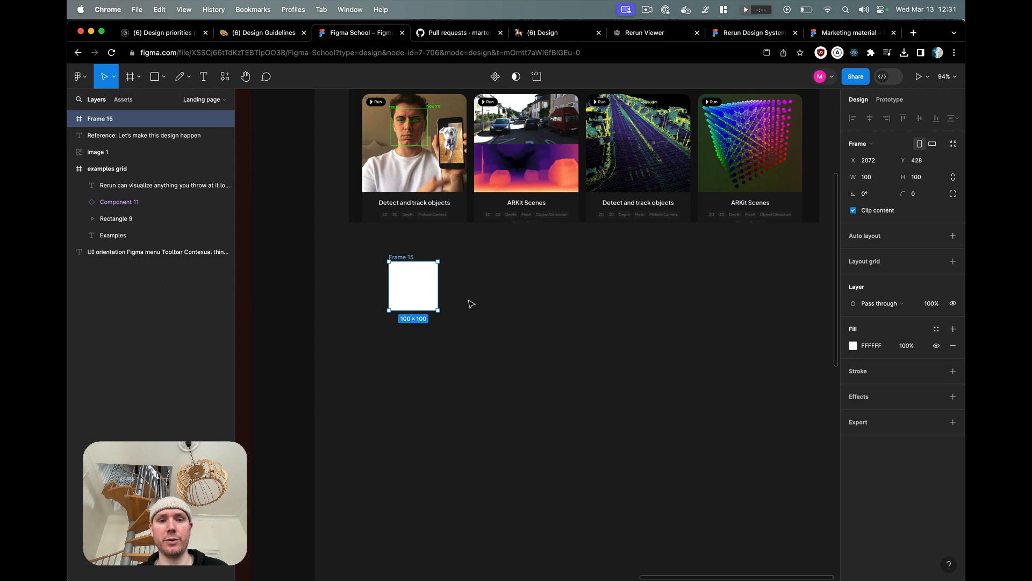
key("Delete")
Step: Create a new default-size frame on the empty canvas below the reference image and shift it slightly downward
key("f")
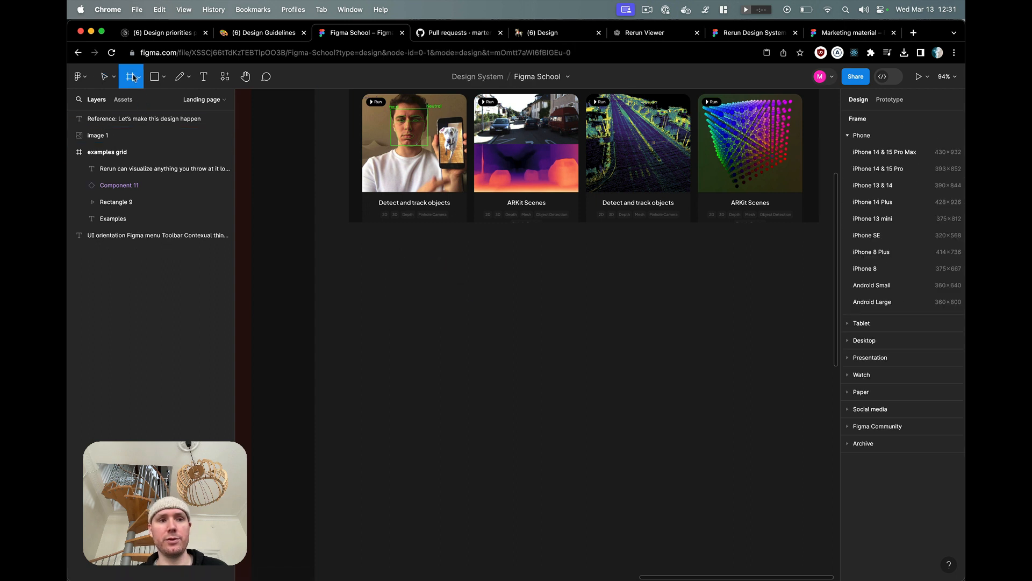
left_click(423, 272)
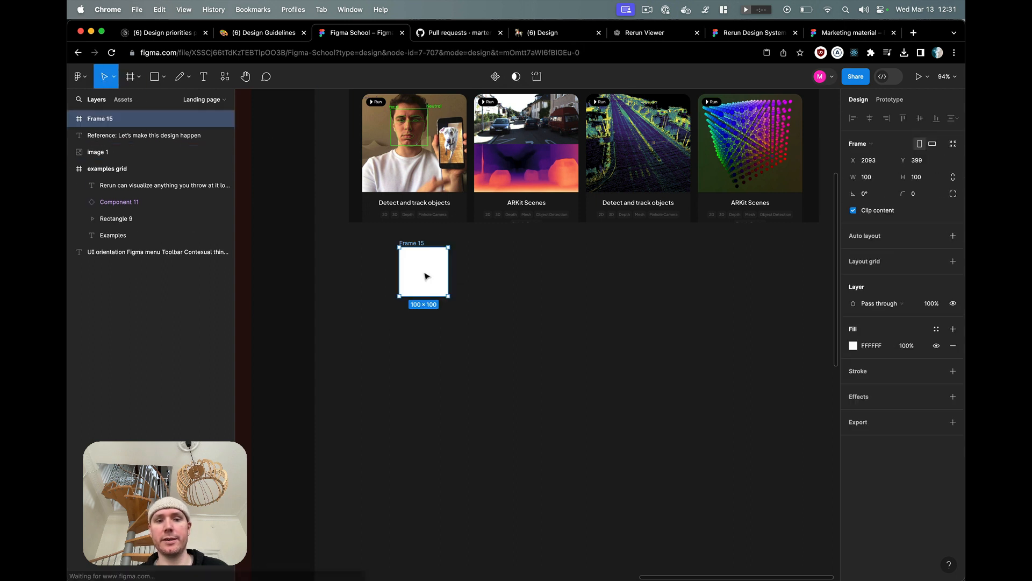
left_click_drag(424, 273, 431, 300)
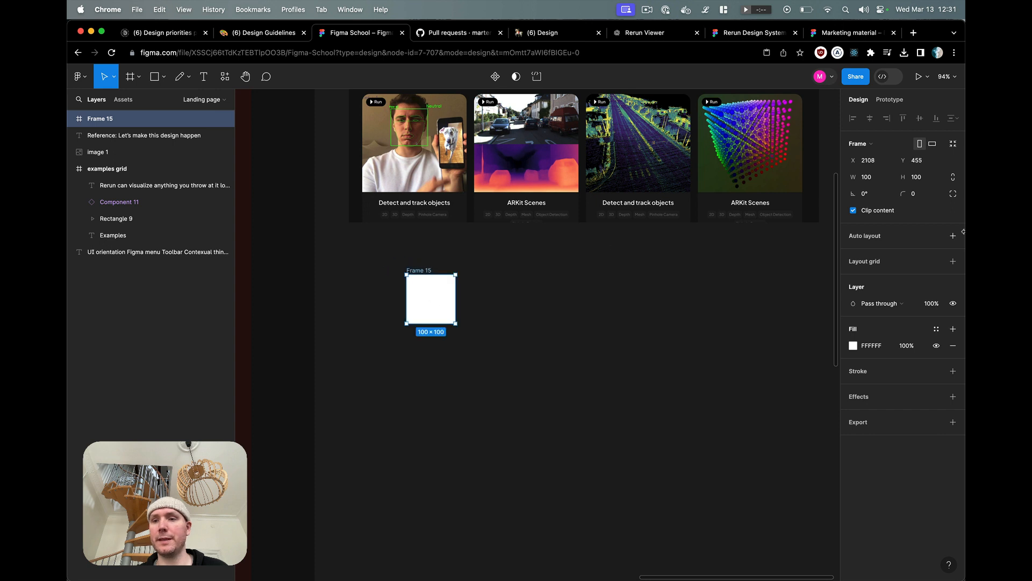
Step: Set the new frame's size to 380 wide by 500 high
left_click(886, 182)
type("380")
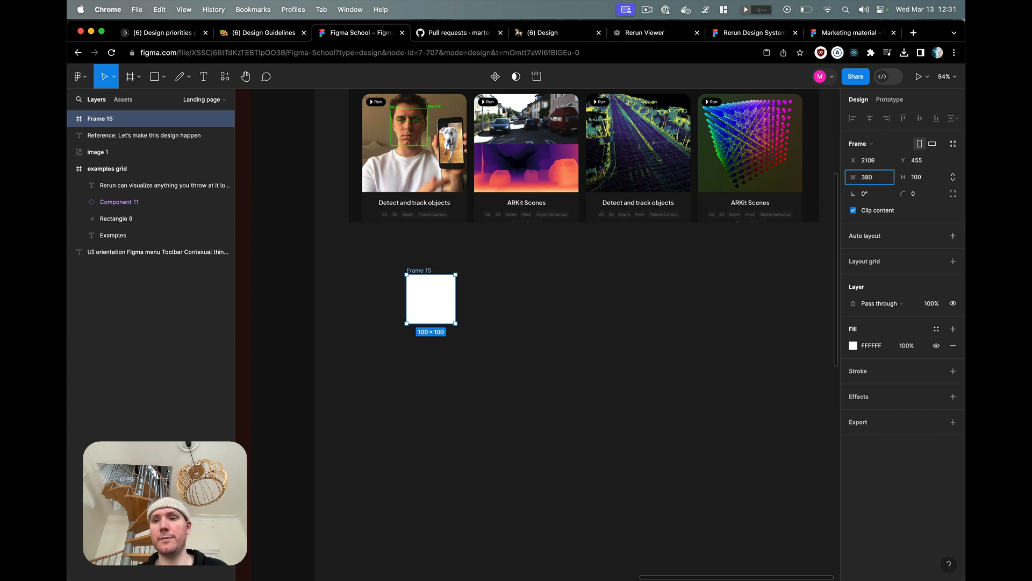
key("Tab")
type("50")
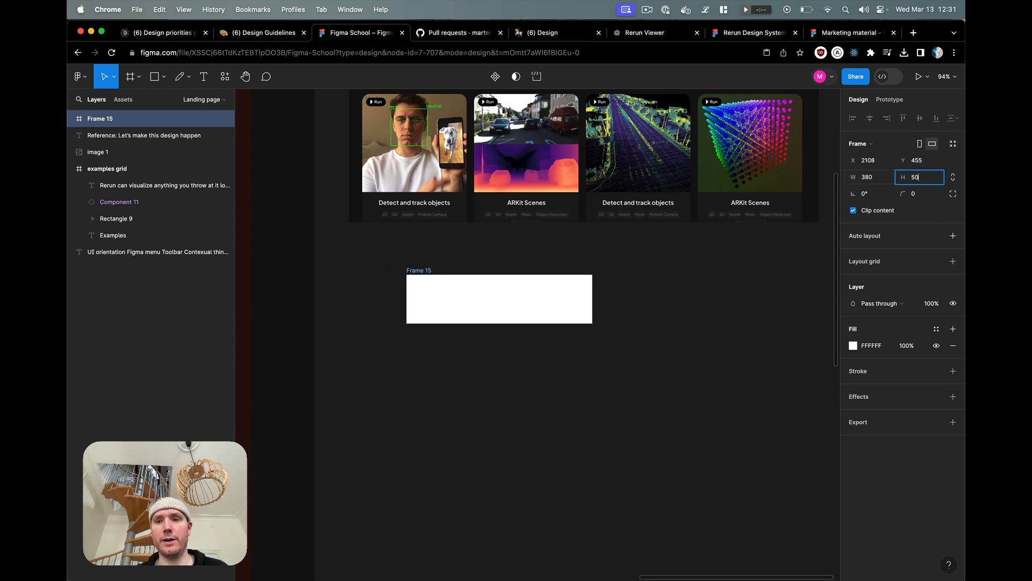
type("0")
key("Return")
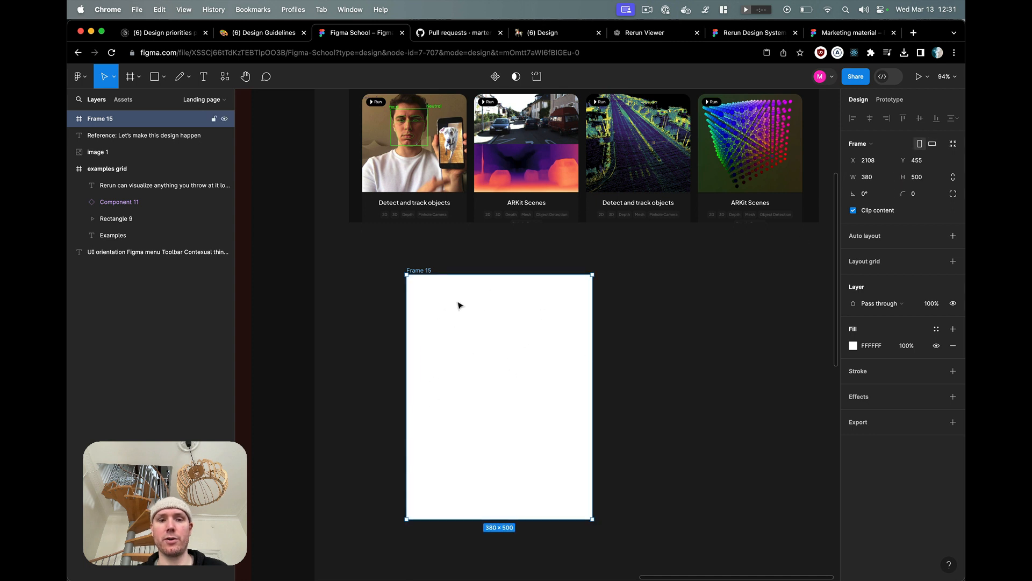
Step: Nudge the 380 × 500 frame slightly to the left and rename it Card
scroll(427, 270, "left", 5)
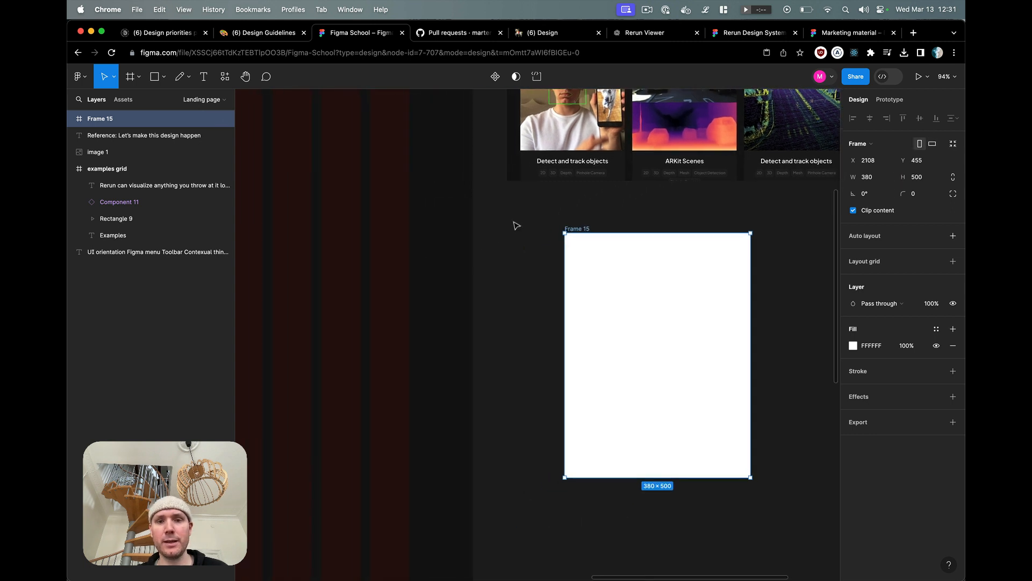
left_click_drag(581, 231, 563, 231)
double_click(564, 229)
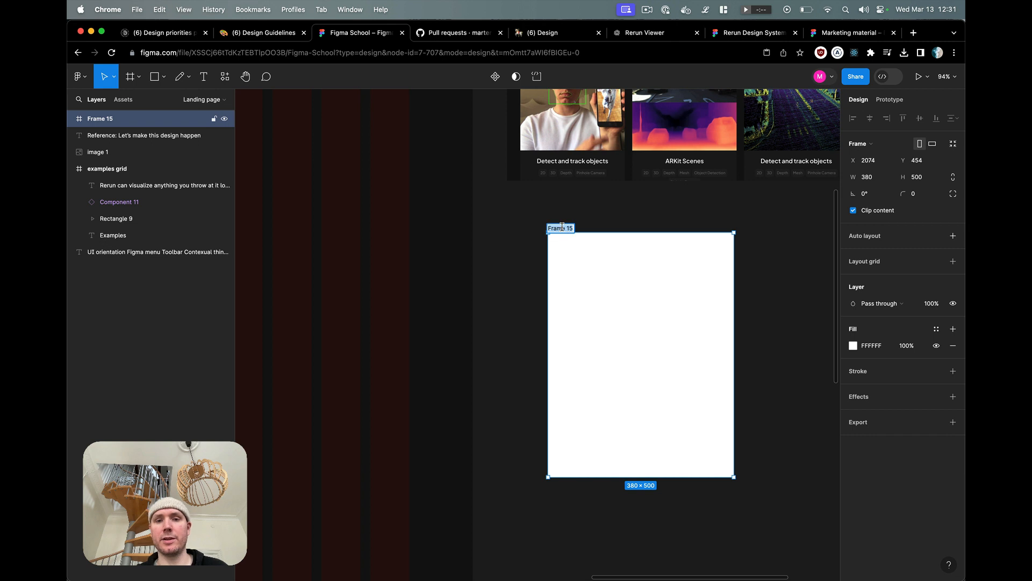
type("Card")
key("Return")
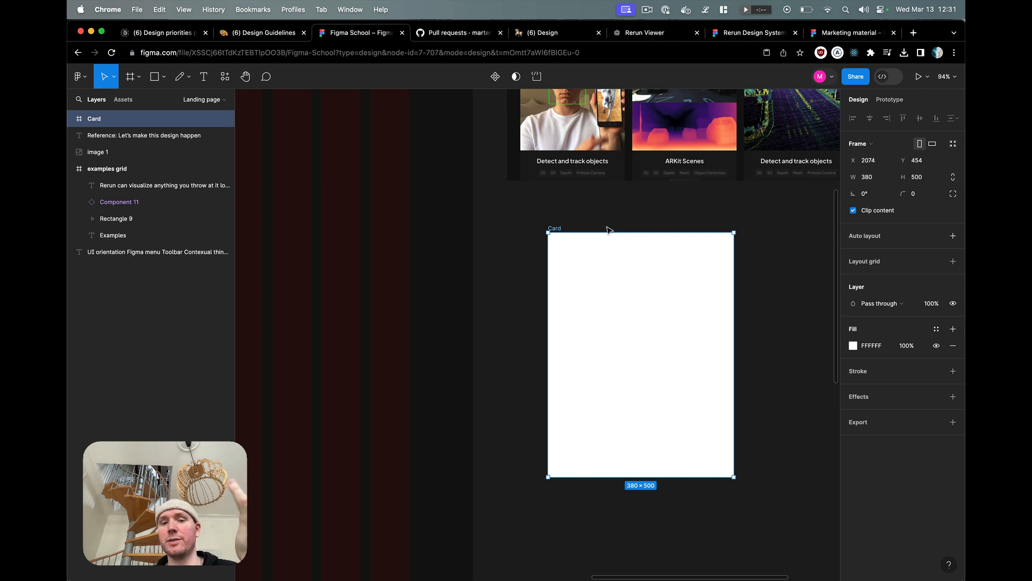
Step: Turn the Card frame into a reusable component
scroll(599, 227, "up", 1)
scroll(599, 227, "left", 1)
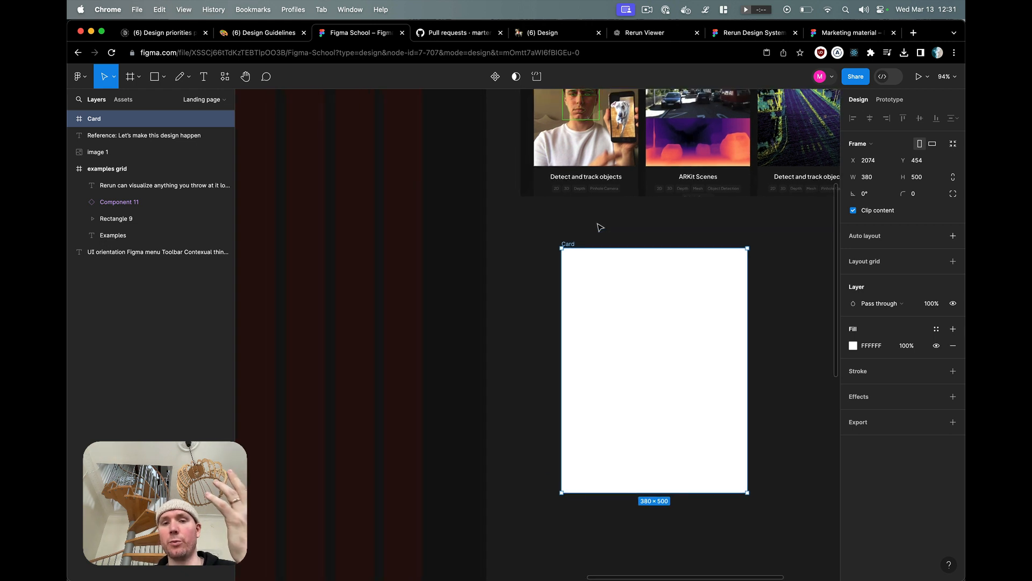
right_click(575, 246)
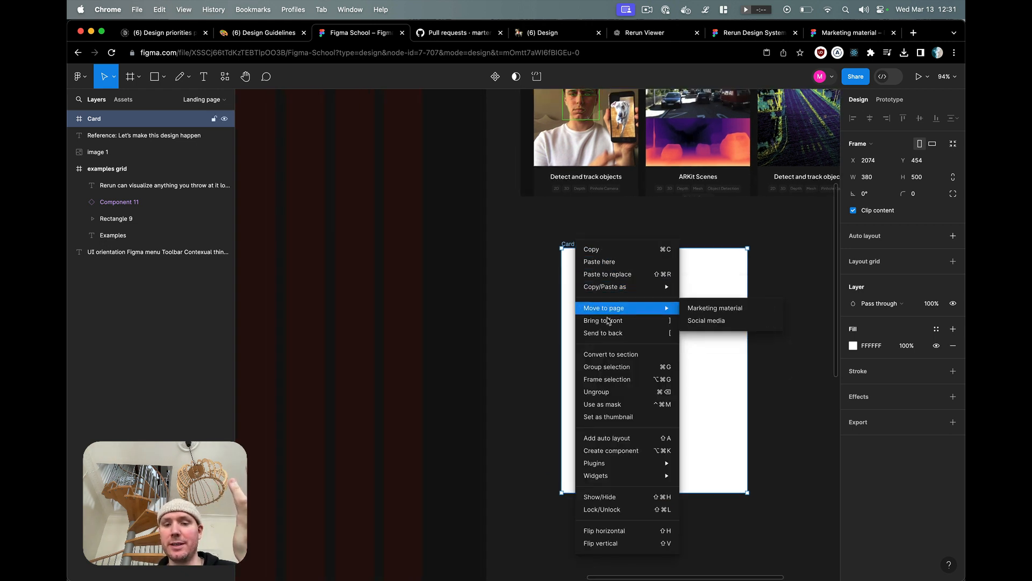
left_click(608, 455)
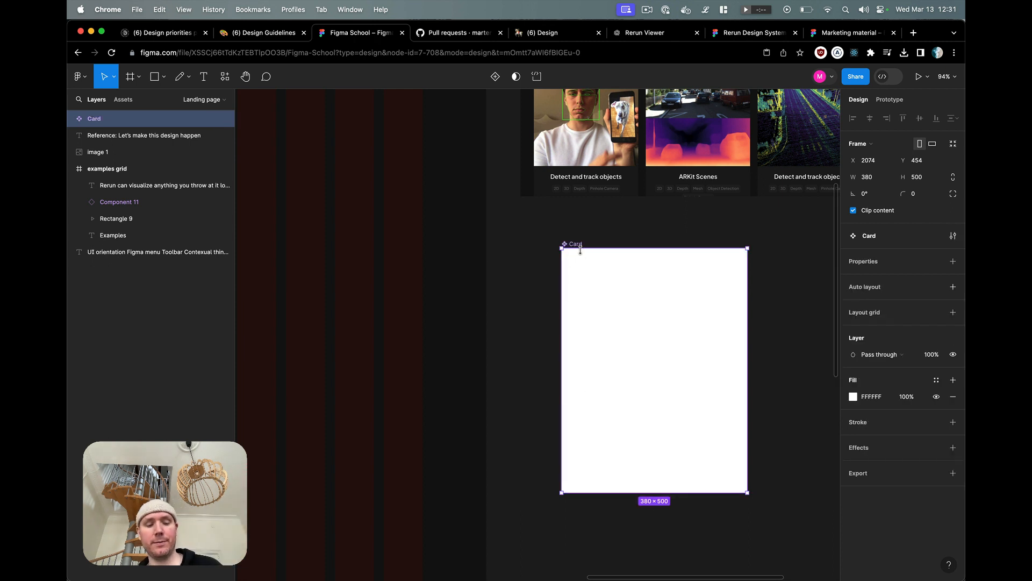
Step: Insert two instances of the local Card component from the assets into the examples grid frame
left_click(123, 100)
left_click_drag(104, 194, 302, 210)
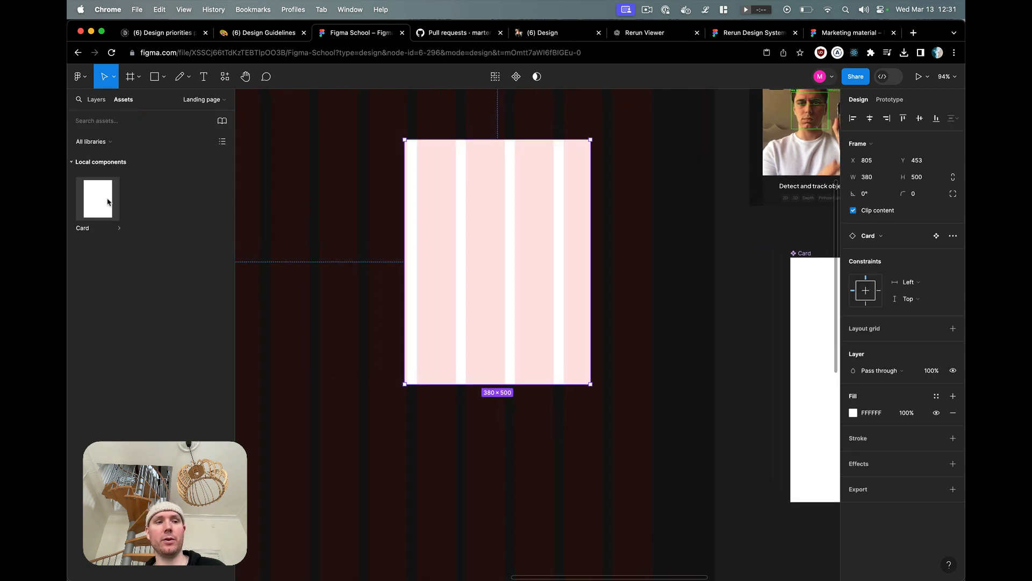
left_click_drag(108, 203, 295, 203)
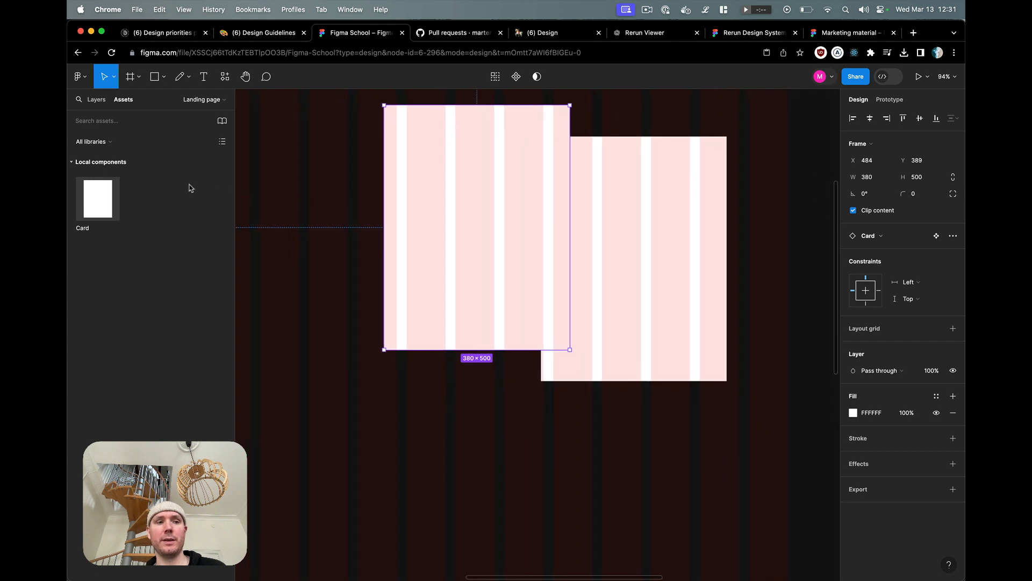
Step: Duplicate the main Card component into the examples grid frame three more times, placing the instances below the first two
key("alt+1")
scroll(485, 258, "down", 5)
scroll(467, 255, "right", 2)
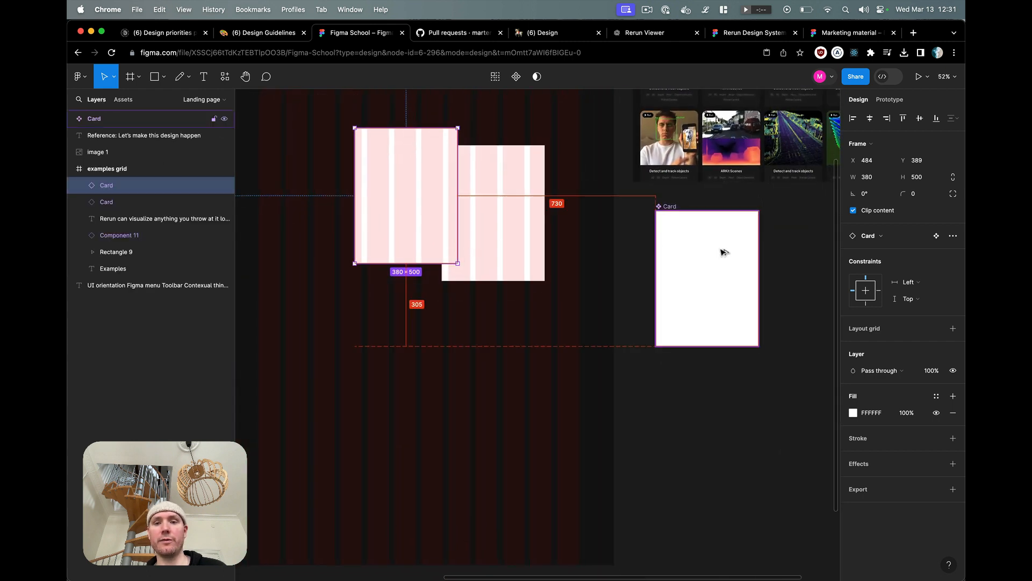
left_click_drag(694, 237, 479, 348)
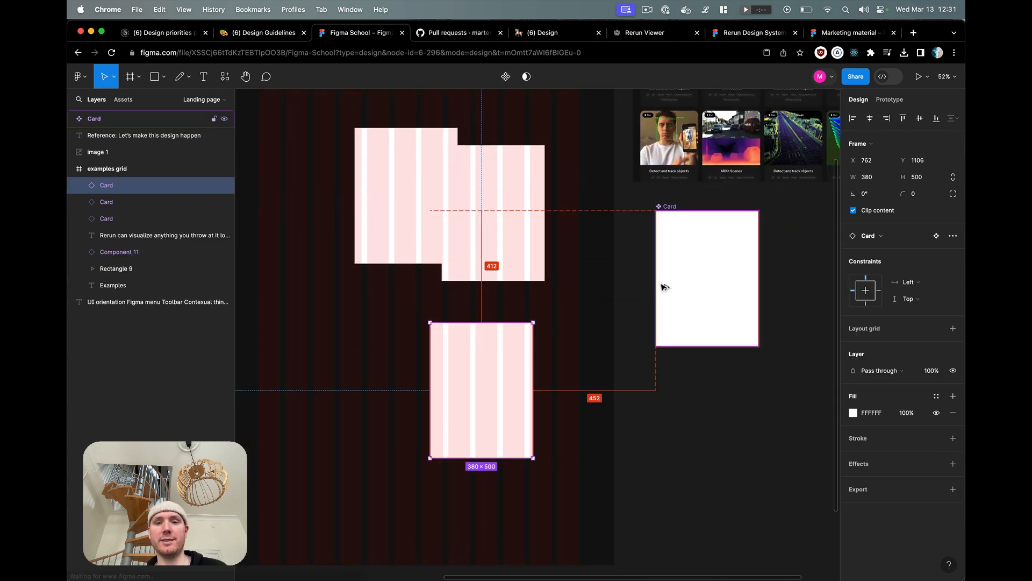
left_click_drag(665, 287, 325, 337)
left_click_drag(685, 286, 336, 433)
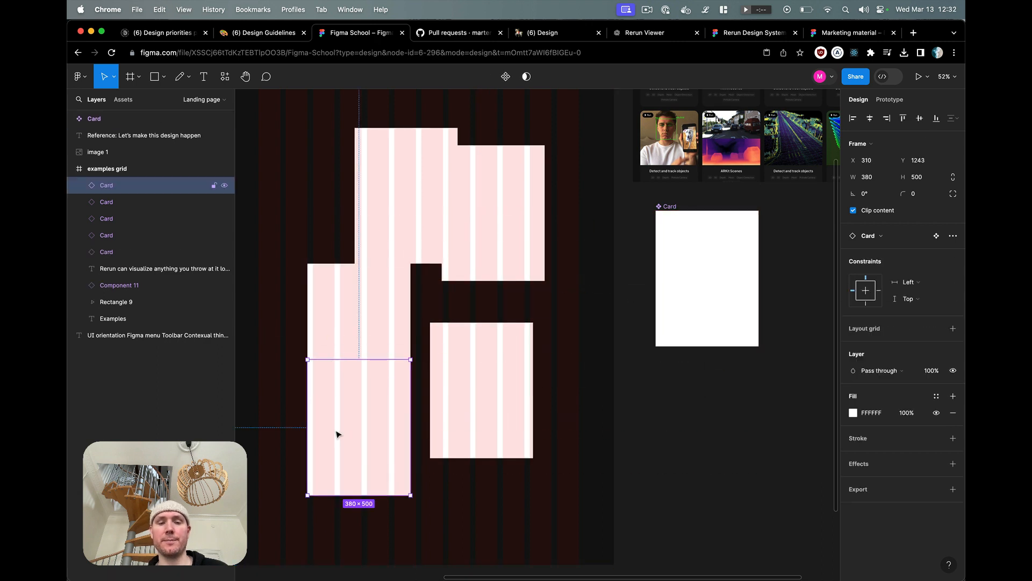
Step: Line up three Card instances side by side in a row under the Examples heading, at Y 339
scroll(336, 434, "down", 3)
left_click_drag(417, 223, 363, 210)
left_click_drag(499, 237, 446, 215)
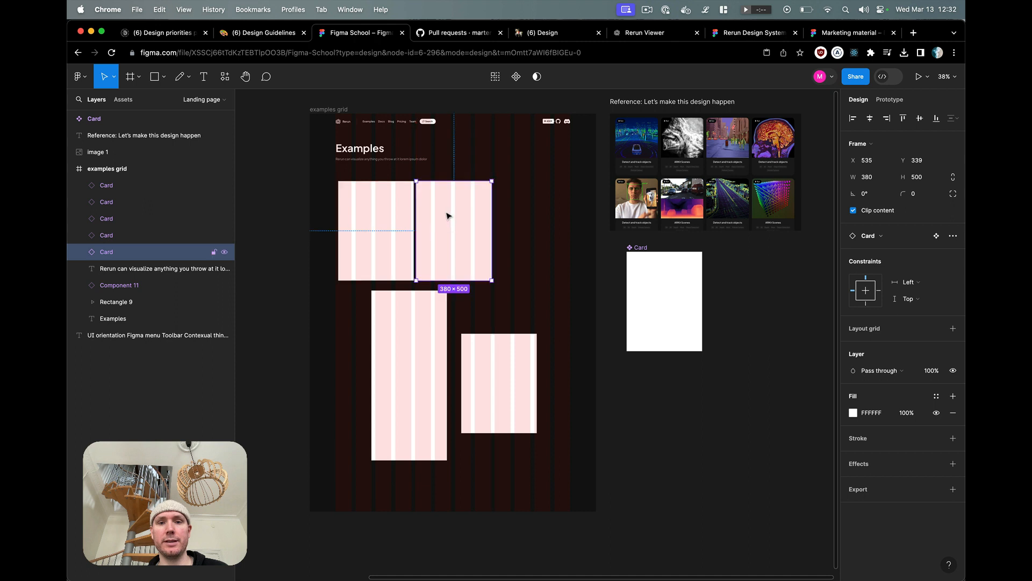
left_click_drag(419, 339, 542, 230)
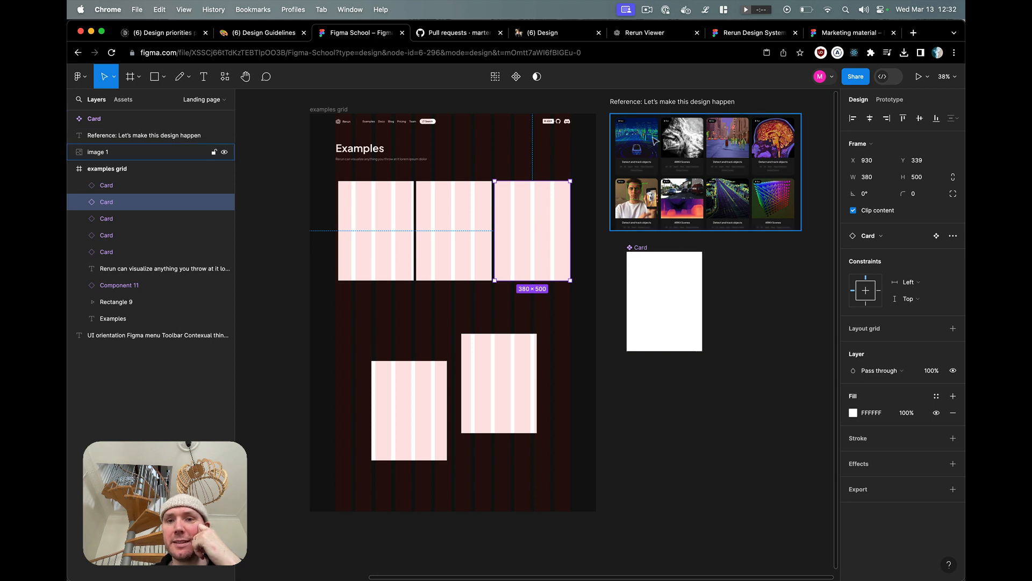
Step: Draw a rectangle under the first card row and resize it to span three grid columns, about 280 × 303
scroll(652, 138, "up", 3)
scroll(337, 328, "down", 5)
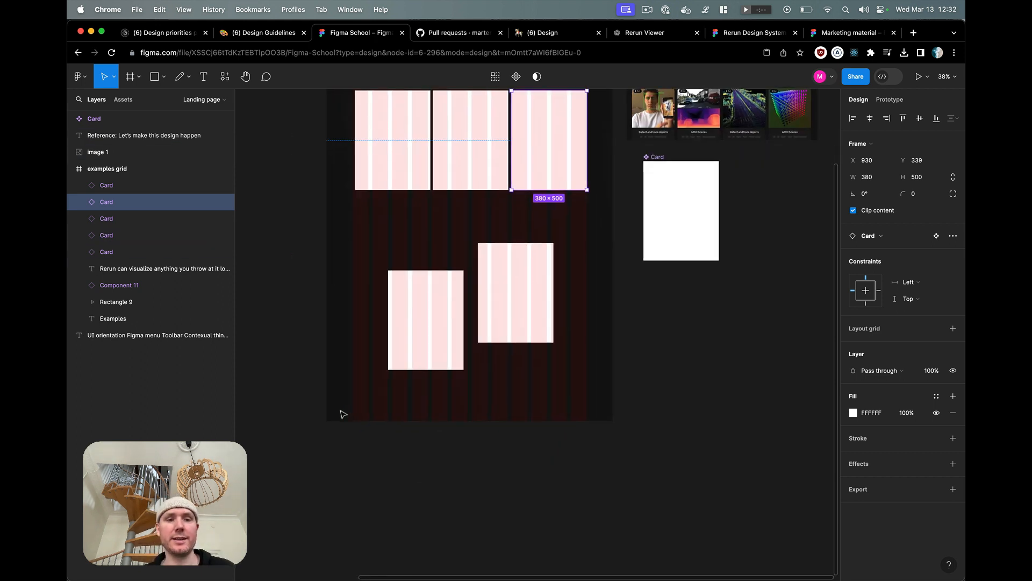
key("r")
left_click_drag(352, 204, 413, 269)
scroll(410, 268, "up", 5)
scroll(411, 271, "left", 3)
scroll(413, 272, "up", 4)
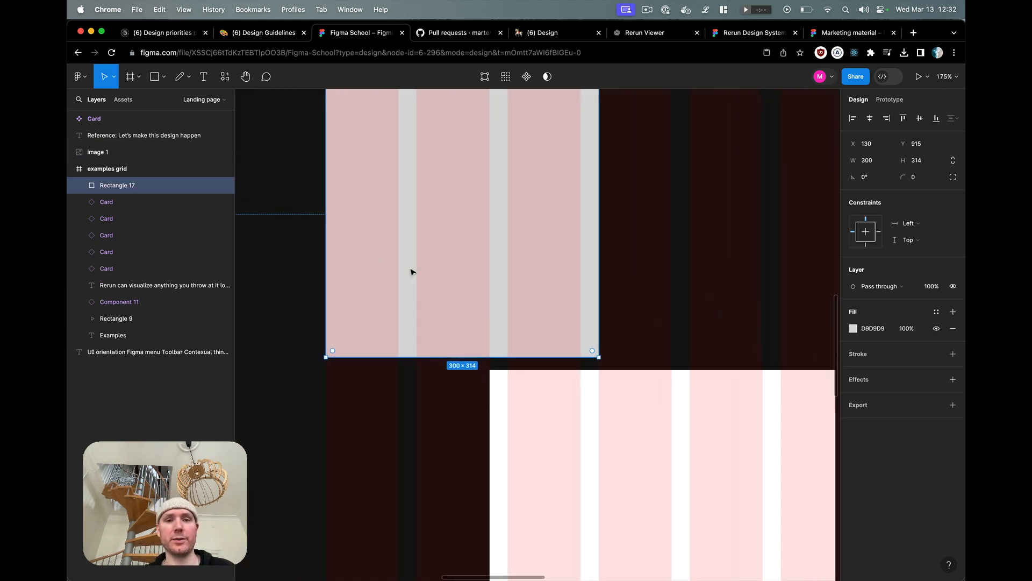
left_click_drag(611, 456, 593, 444)
Step: Calculate 3*80+2*20 in Spotlight to check the width of a three-column card
key("super+space")
type("3*80+")
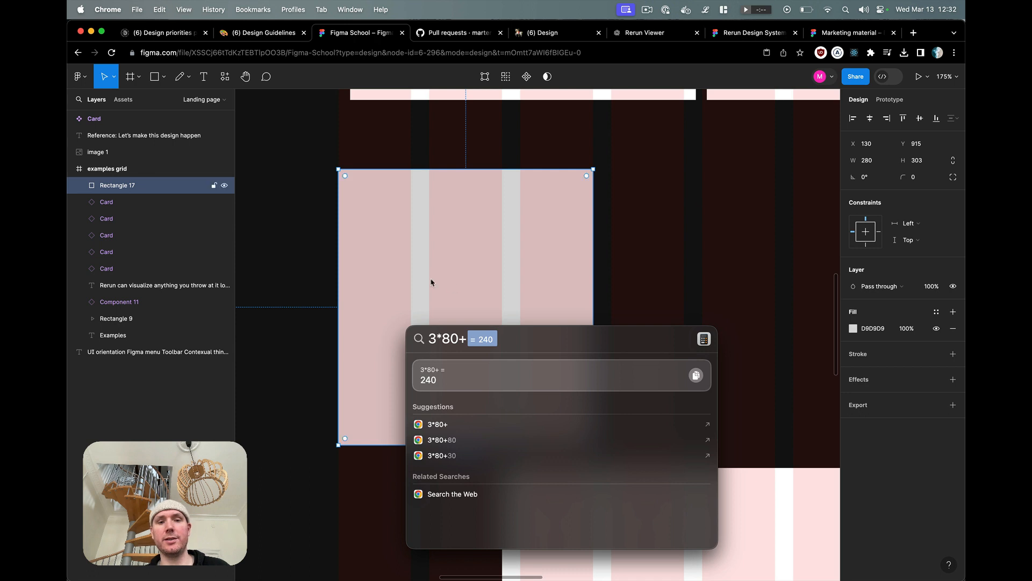
type("2*20")
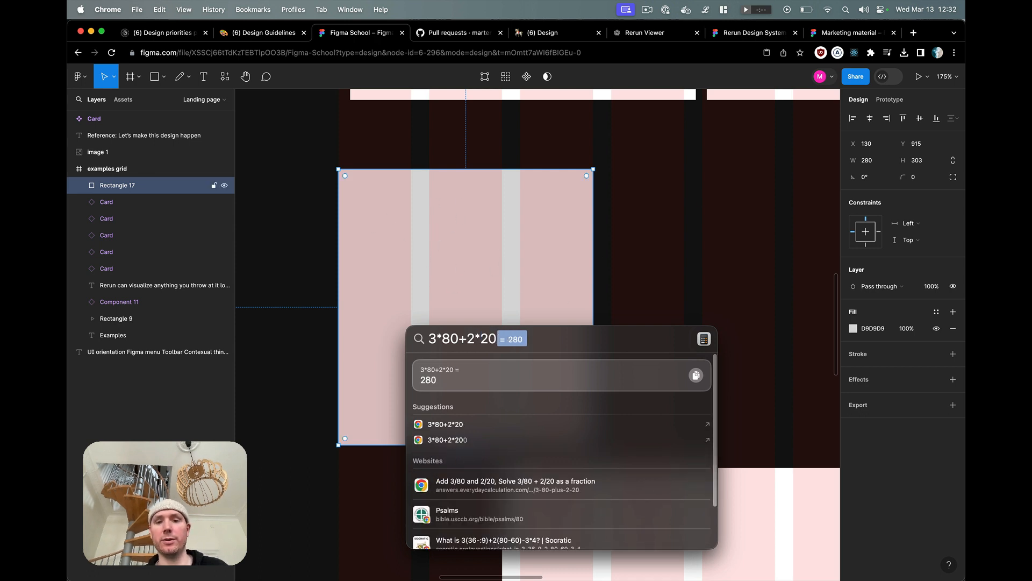
key("Escape")
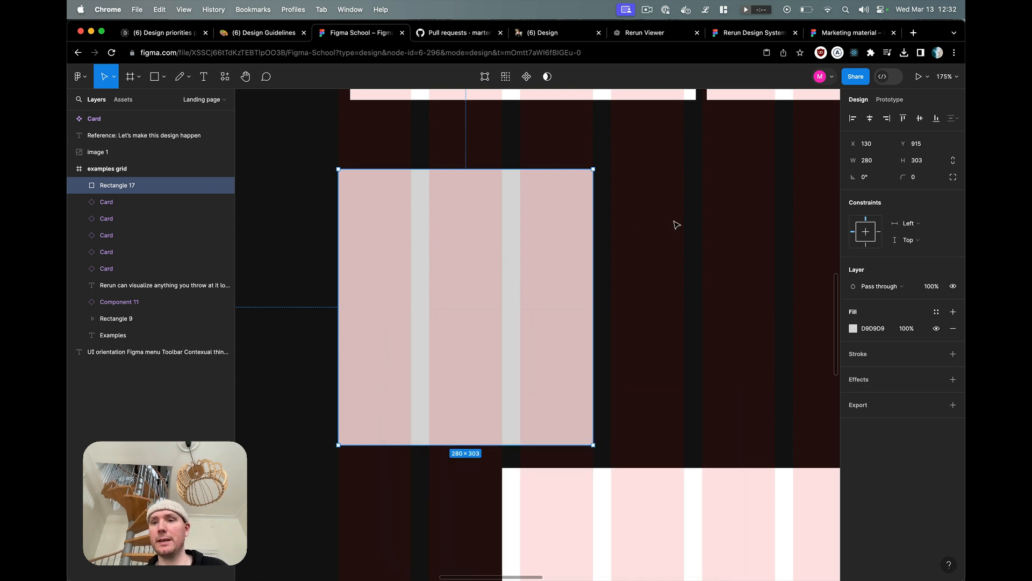
Step: Calculate 280*(4/3) in Spotlight to find the height of a three-column card
key("super+space")
type("280*")
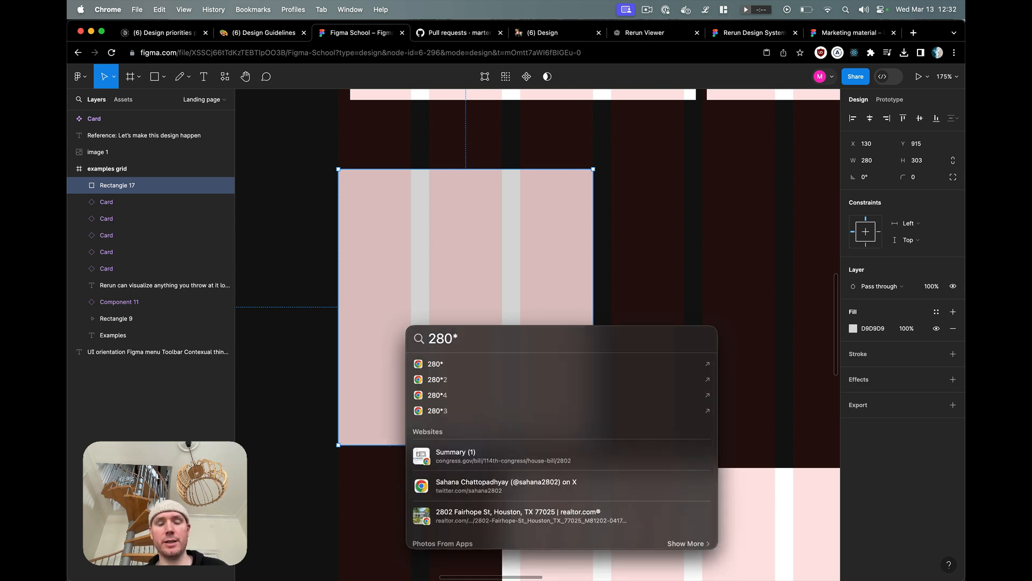
type("(4/3)")
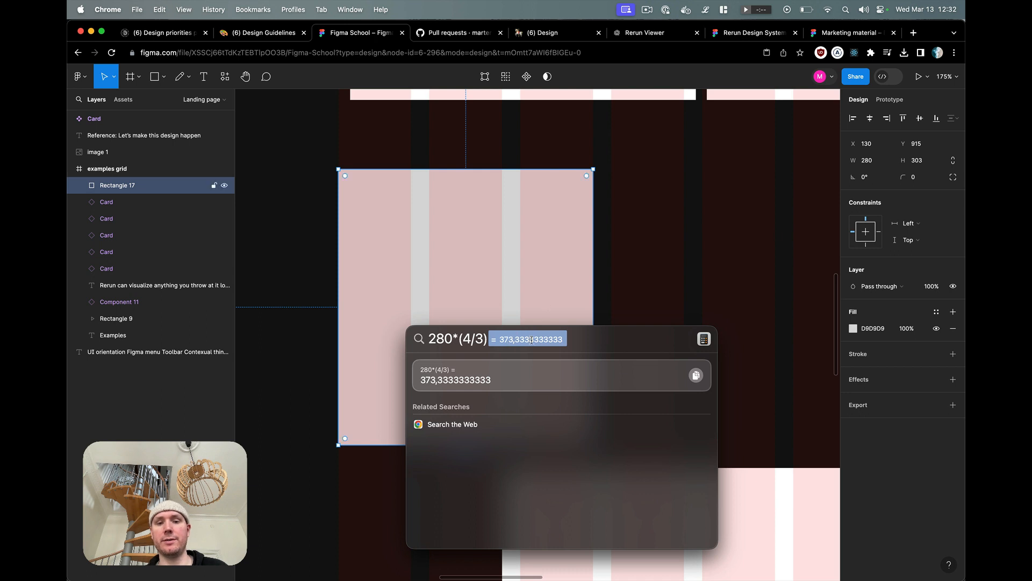
key("Escape")
key("Escape")
Step: Set the three-column rectangle's height to 380 and deselect it
left_click(932, 162)
type("3")
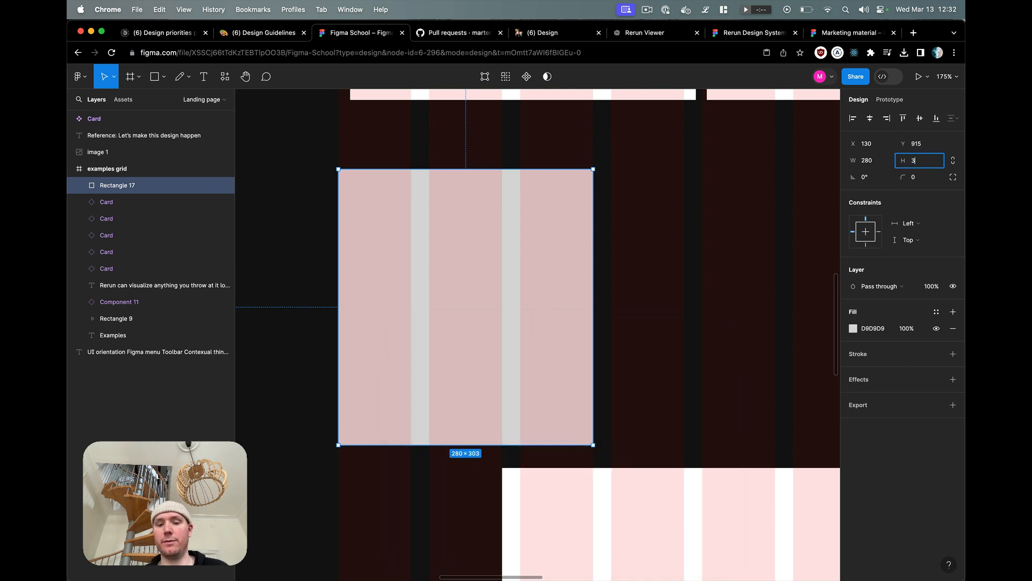
key("Return")
left_click(629, 261)
scroll(629, 260, "down", 5)
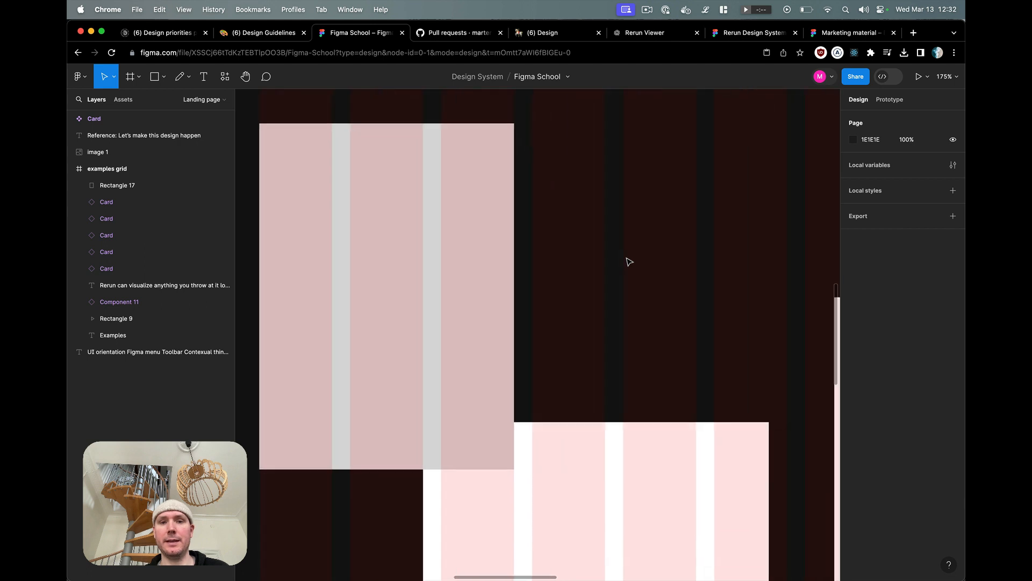
scroll(629, 262, "right", 3)
scroll(580, 256, "right", 2)
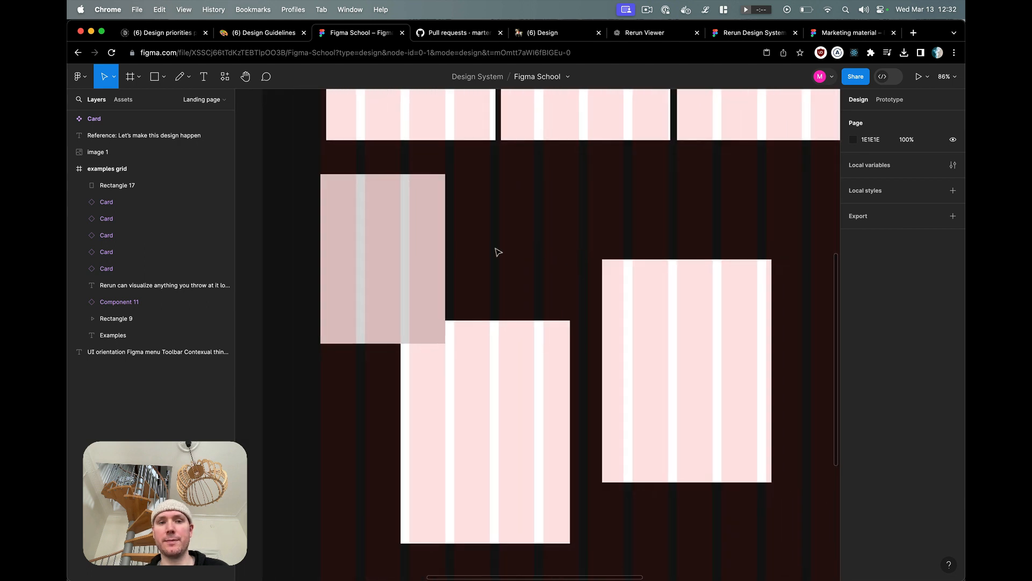
Step: Resize the main Card component to 280 × 380, matching the three-column rectangle
left_click(425, 238)
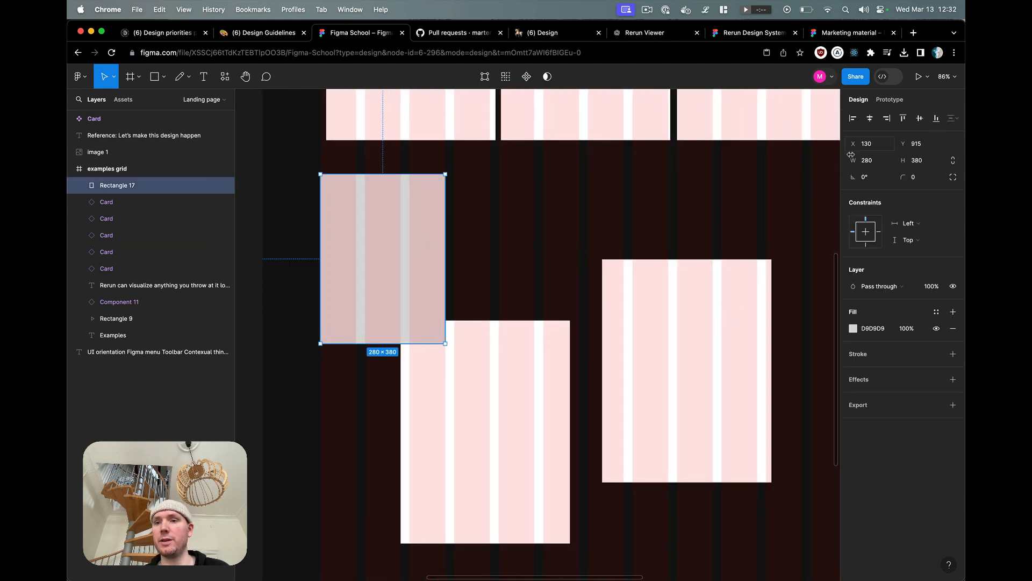
scroll(795, 224, "right", 10)
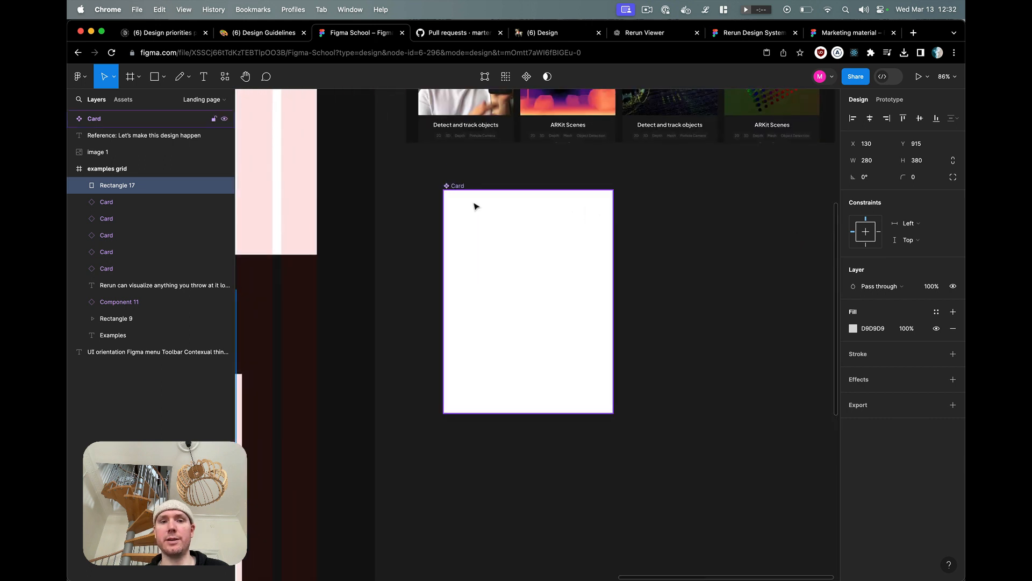
left_click(458, 187)
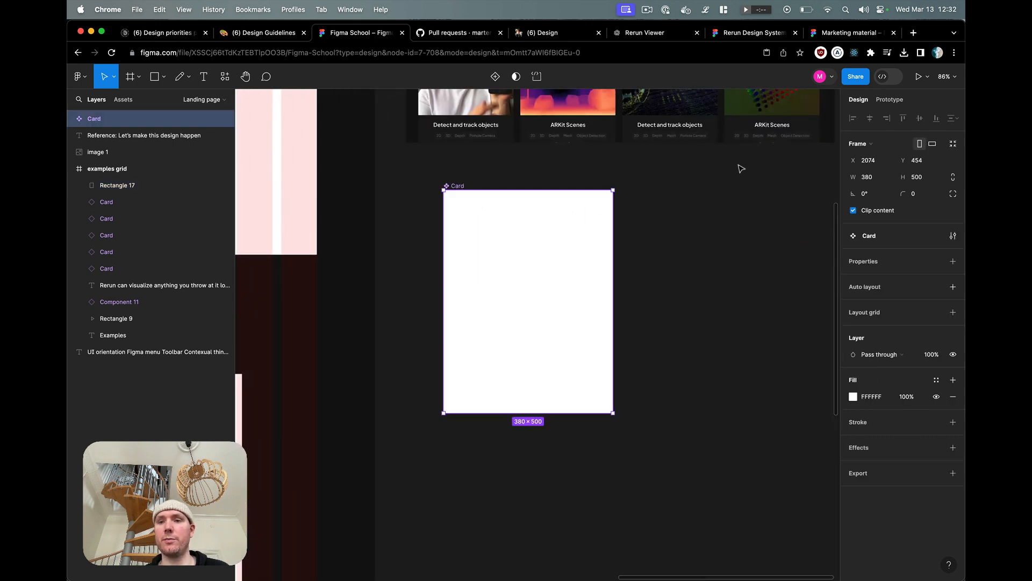
left_click(869, 178)
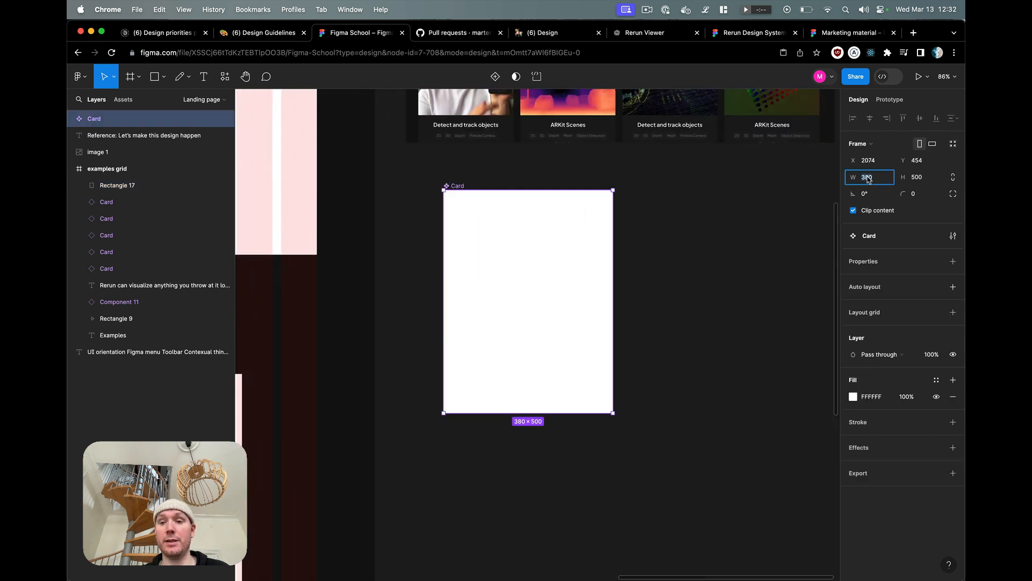
scroll(486, 396, "left", 10)
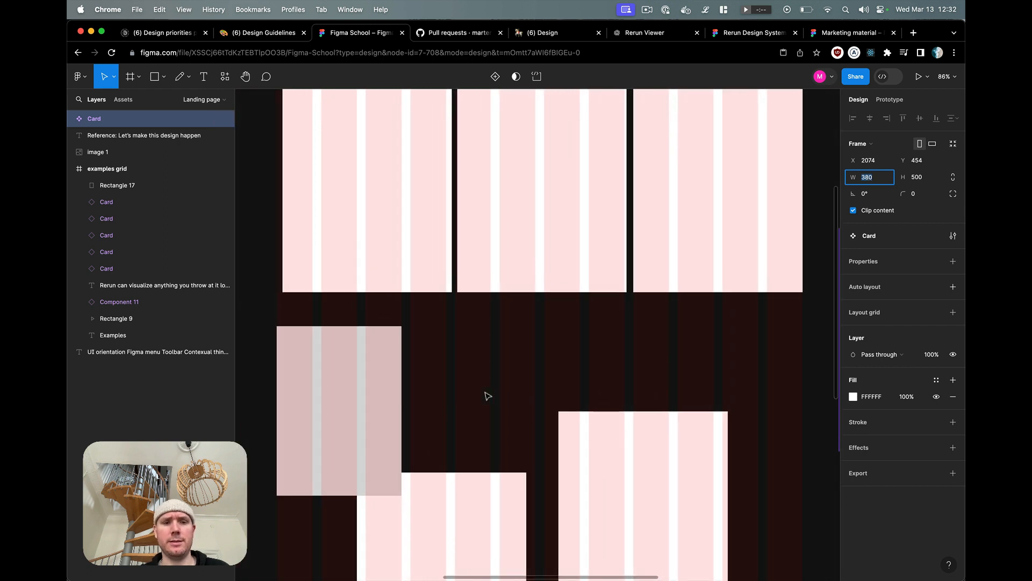
left_click(360, 364)
scroll(560, 338, "right", 10)
left_click(545, 291)
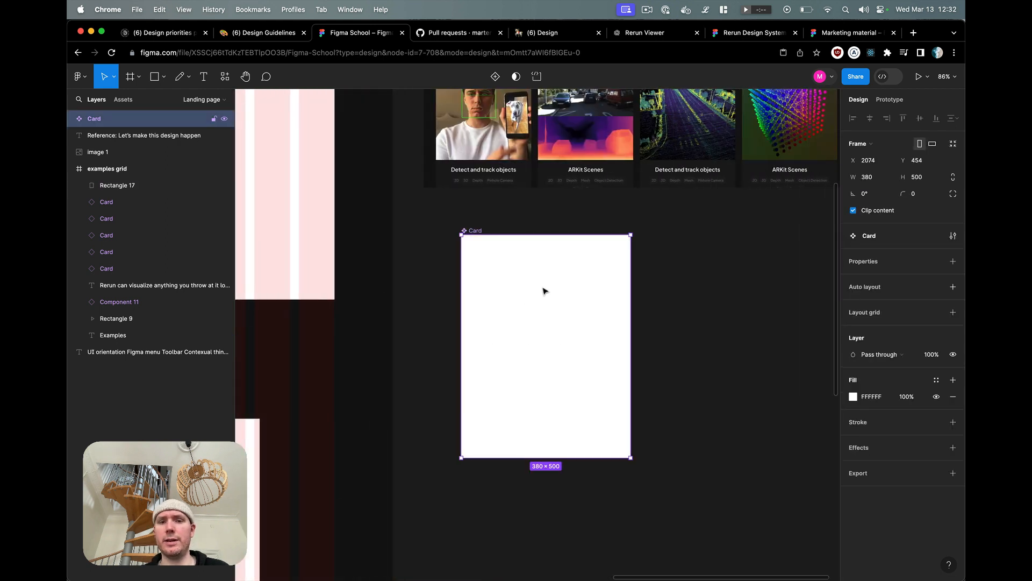
left_click(885, 176)
type("280")
key("Tab")
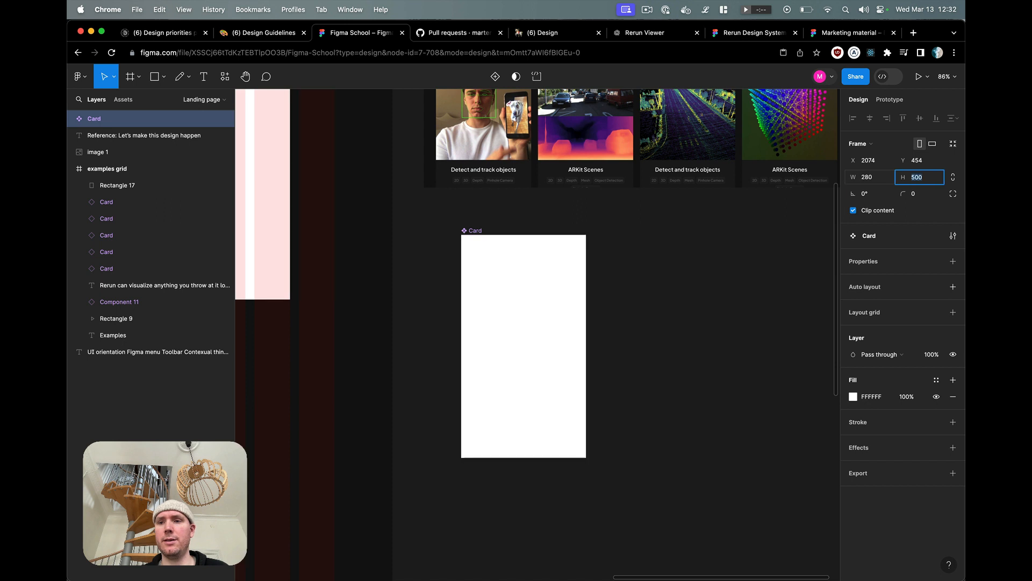
type("380")
key("Return")
Step: Delete the three-column measuring rectangle from the examples grid frame
scroll(484, 272, "left", 10)
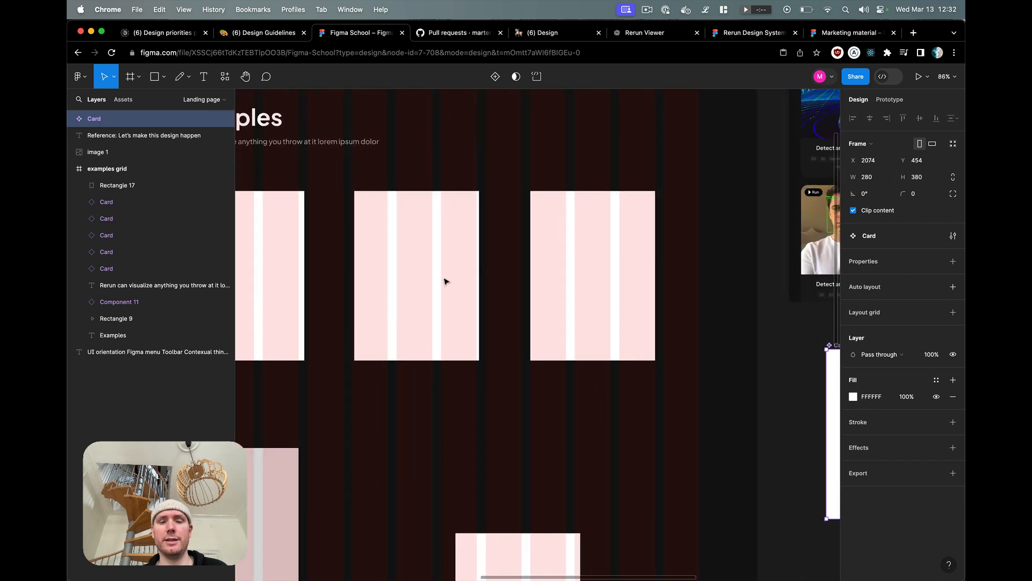
scroll(487, 284, "down", 3)
scroll(487, 284, "right", 3)
left_click(344, 179)
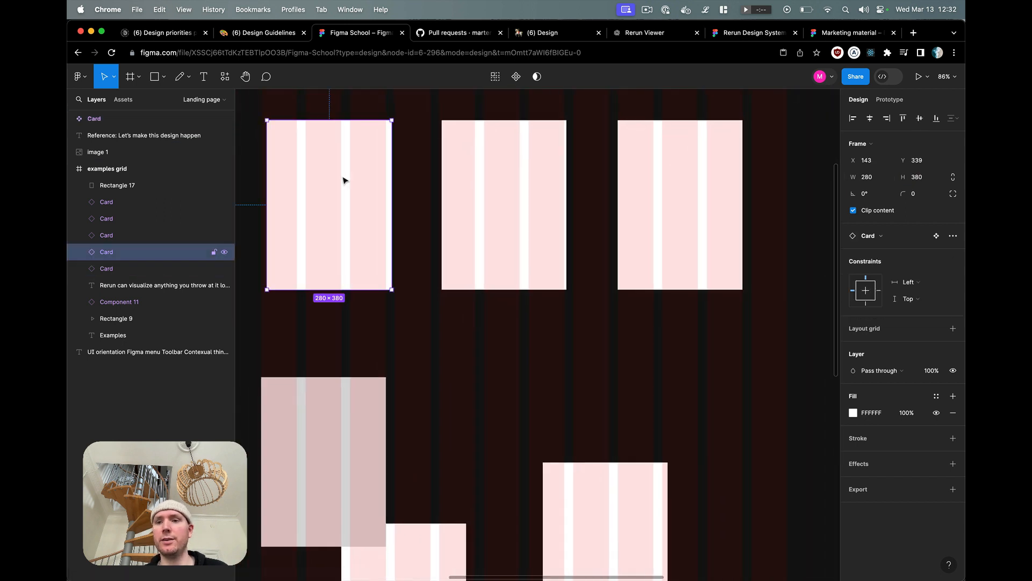
left_click(150, 186)
key("Delete")
Step: Add the text "Card" in the upper part of the main Card component and deselect it
scroll(513, 276, "down", 4)
scroll(514, 276, "right", 2)
scroll(515, 277, "down", 5)
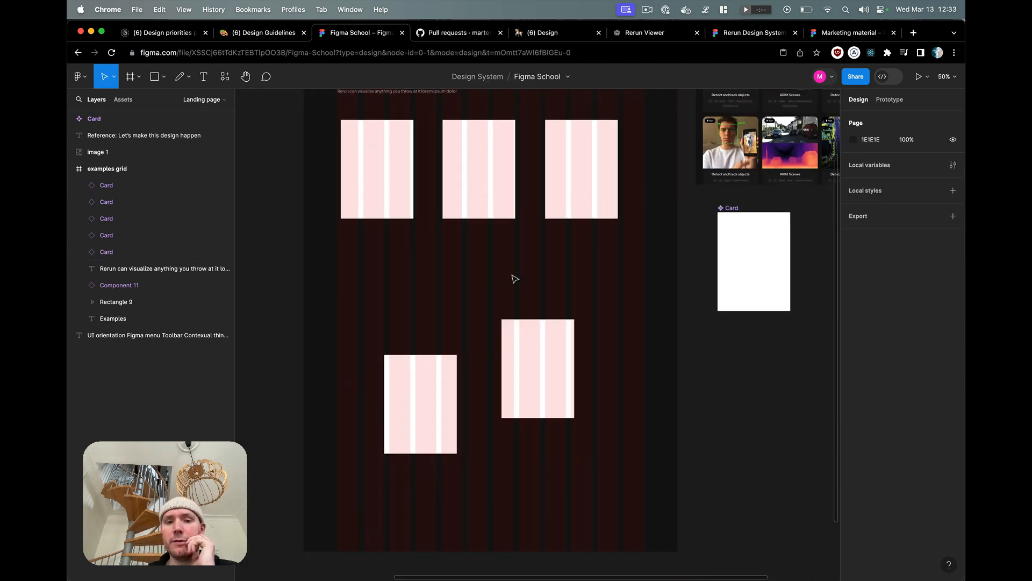
scroll(664, 277, "right", 3)
scroll(664, 277, "up", 1)
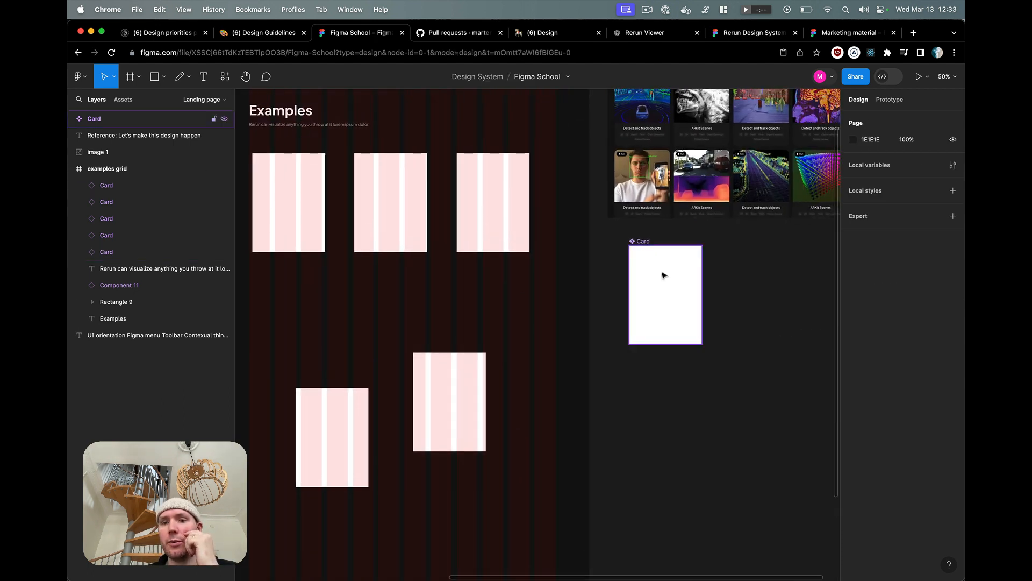
left_click(670, 272)
key("Escape")
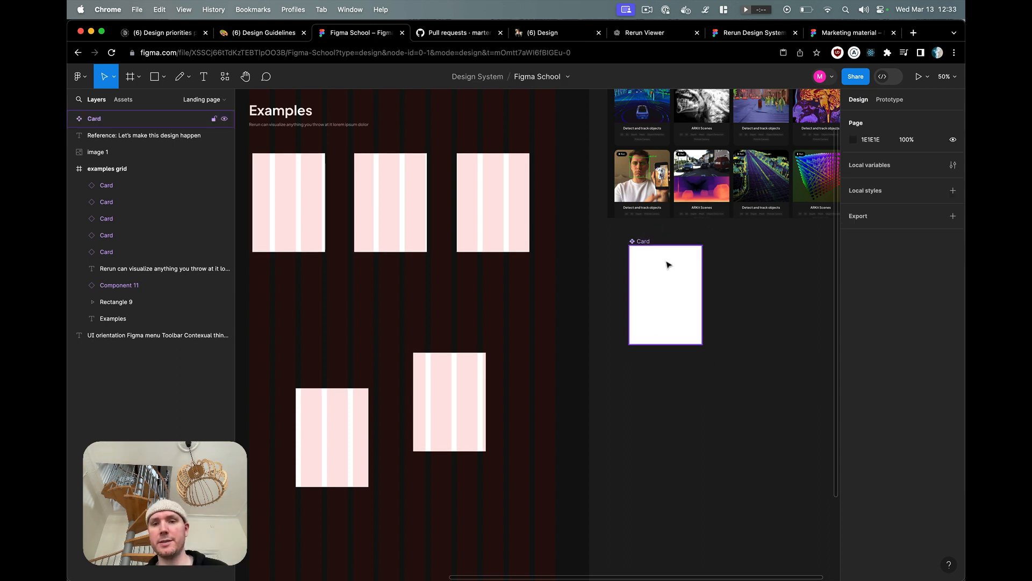
key("t")
left_click(655, 272)
type("Card")
key("Escape")
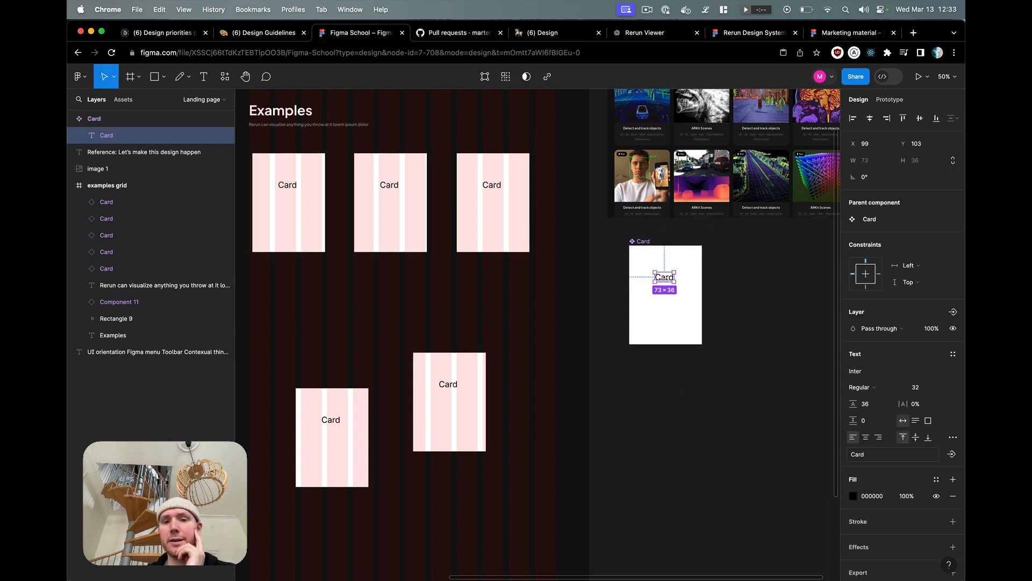
left_click(502, 202)
left_click(529, 280)
Step: Put the five card instances in a wrapping auto layout frame and fit it across all twelve grid columns, about 1179 × 1185
scroll(530, 282, "left", 2)
scroll(530, 282, "up", 1)
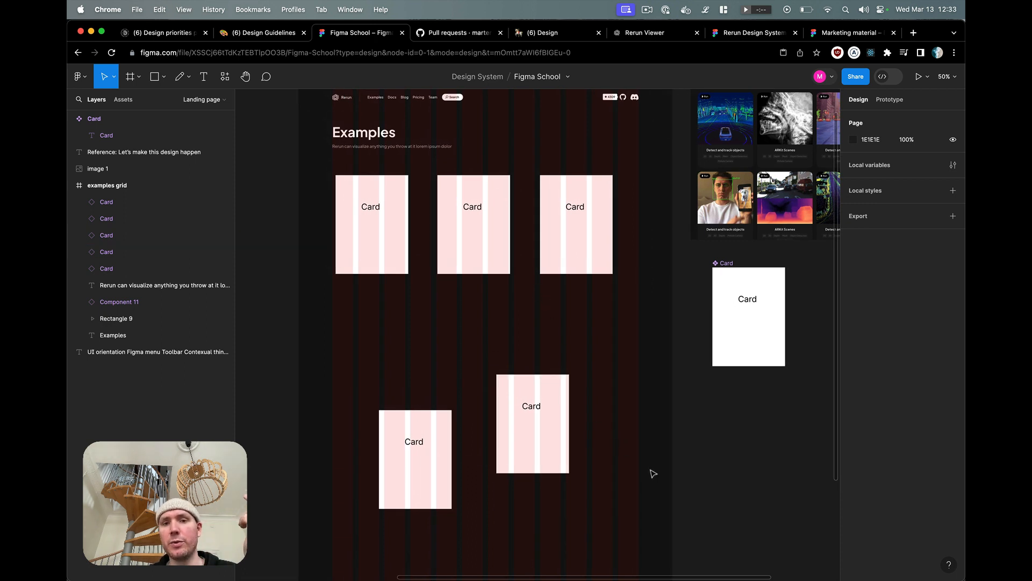
left_click_drag(649, 468, 389, 211)
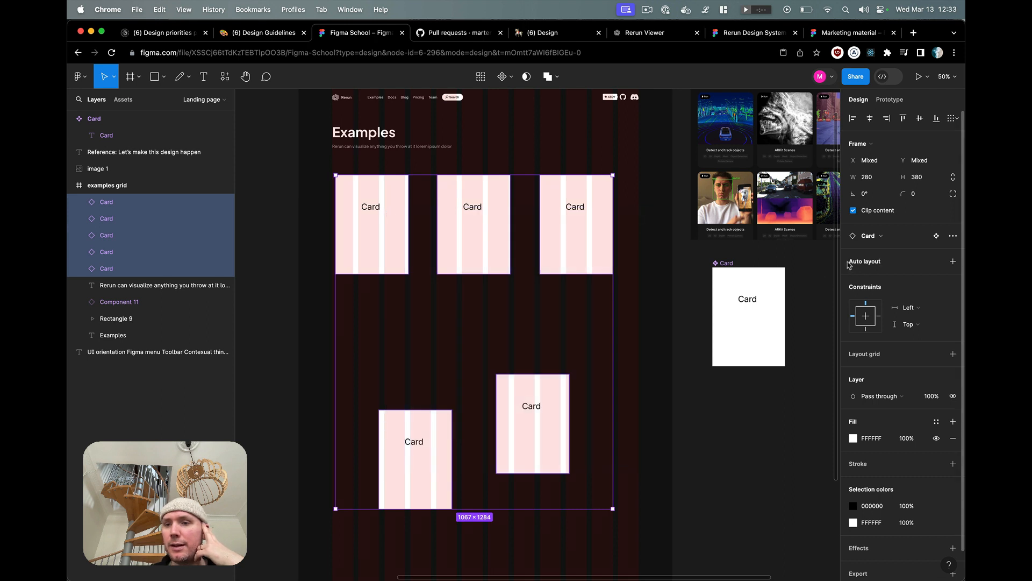
left_click(952, 262)
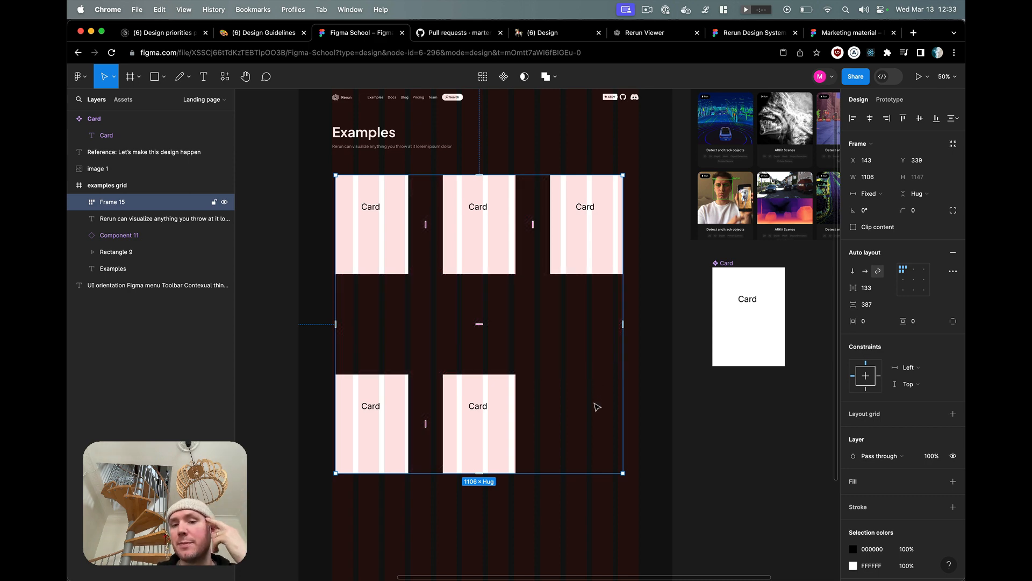
left_click_drag(592, 408, 590, 404)
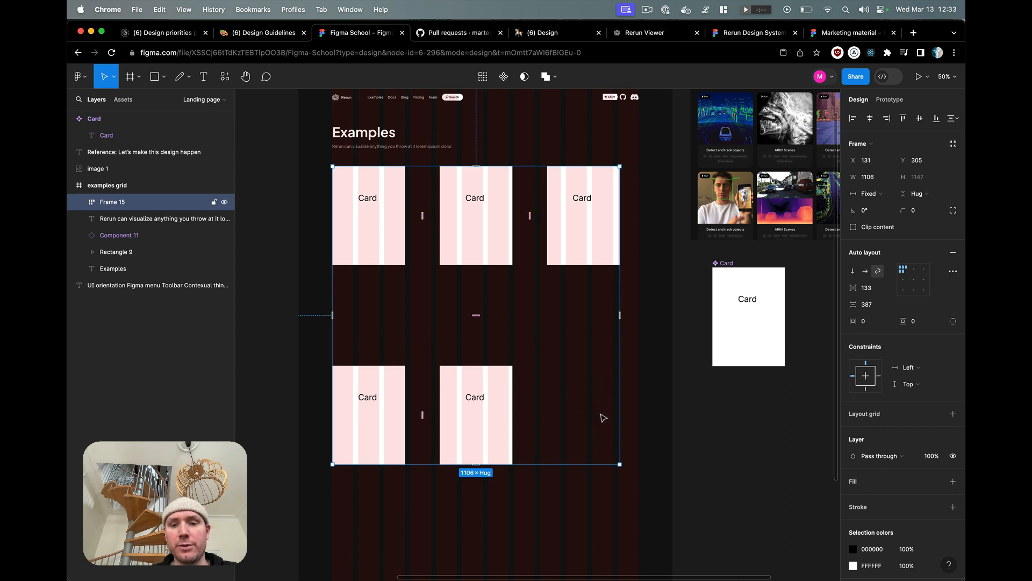
left_click_drag(620, 464, 639, 473)
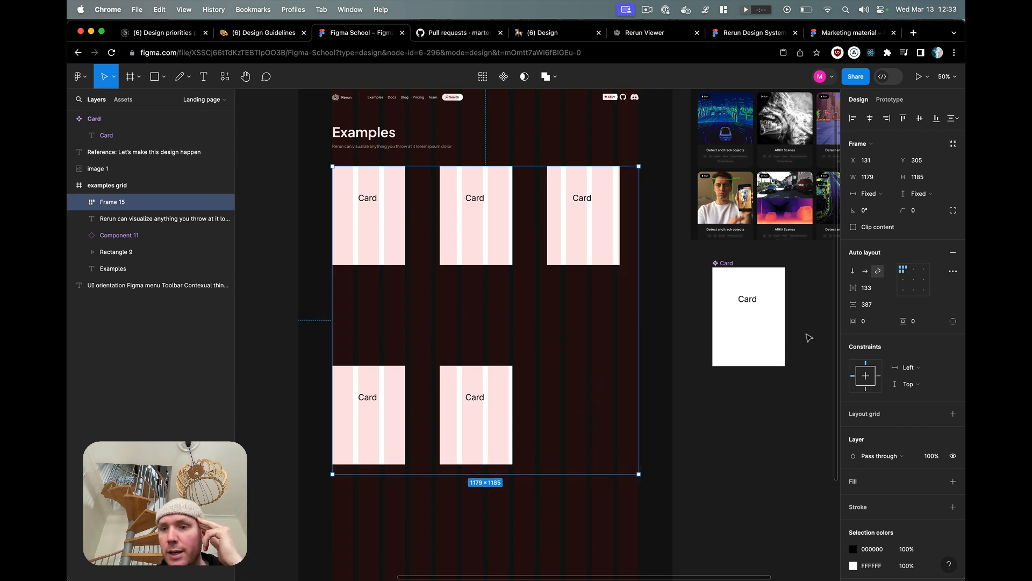
Step: Set both the horizontal and vertical gaps between the cards in the auto layout frame to 20
left_click(876, 293)
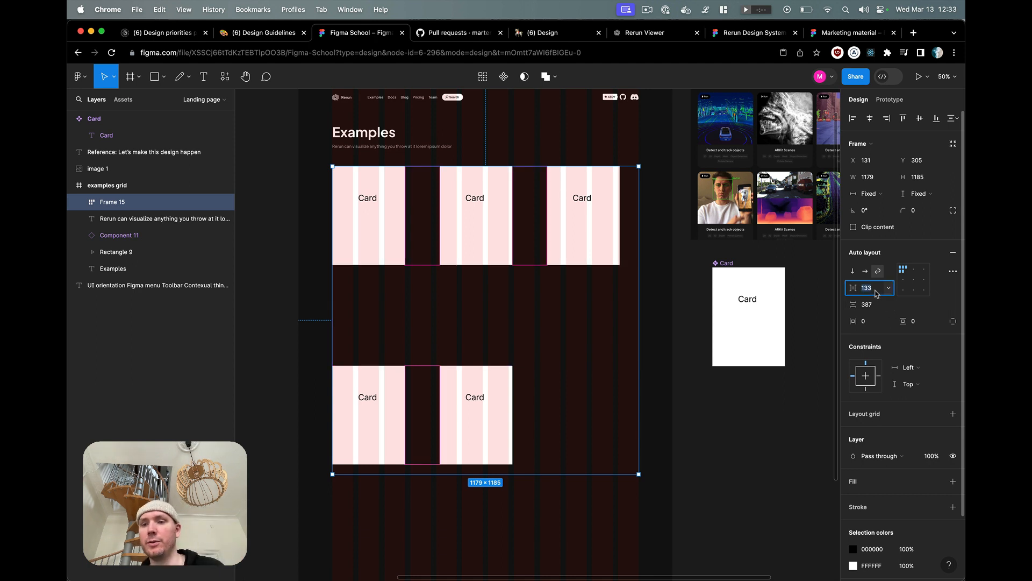
type("20")
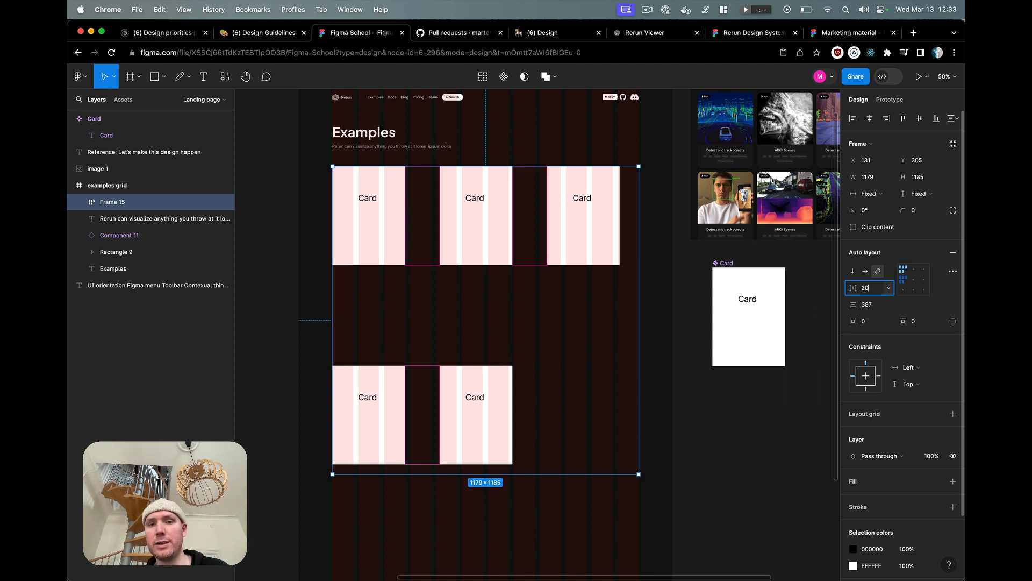
key("Return")
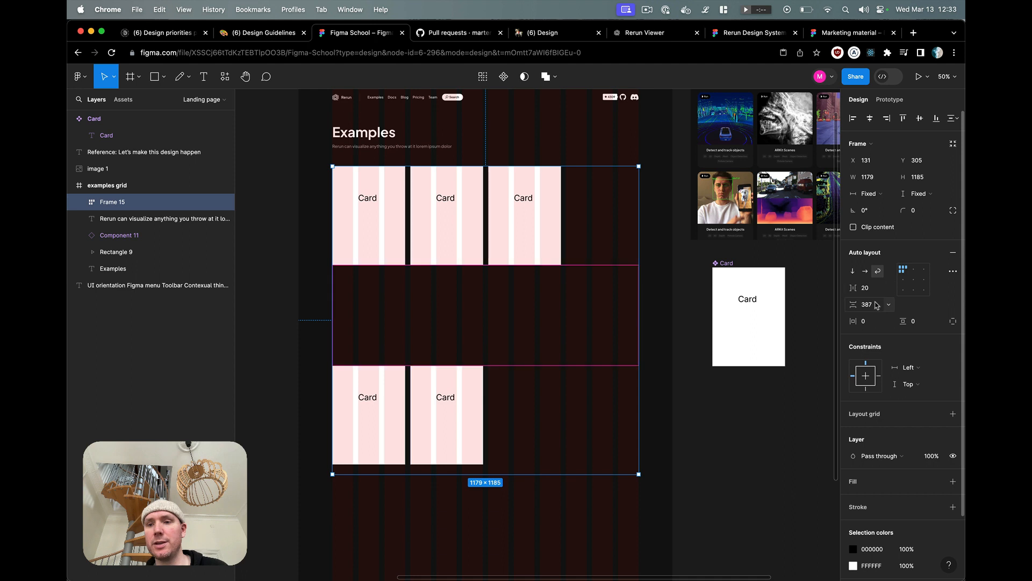
left_click(876, 305)
type("2")
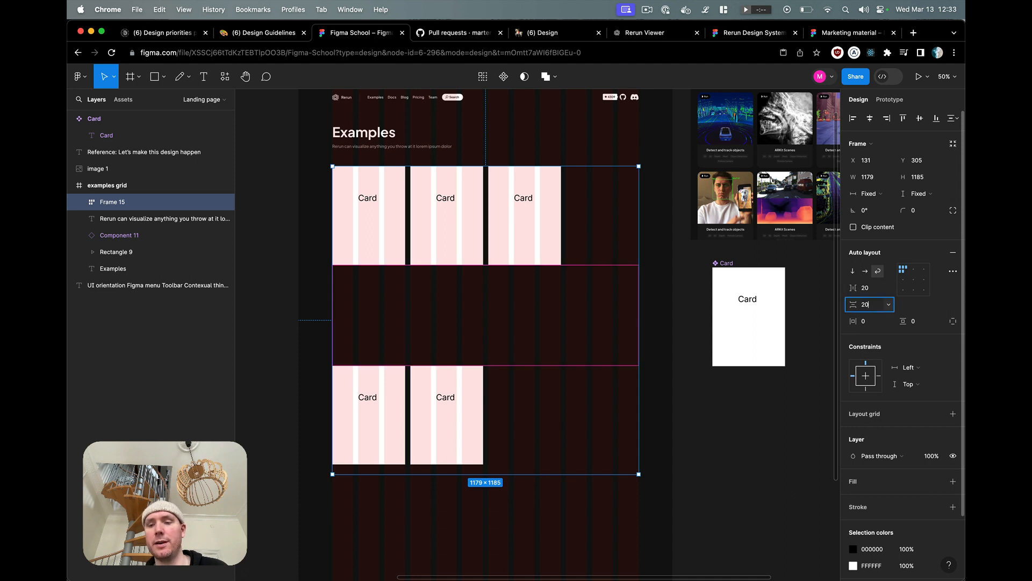
type("0")
key("Return")
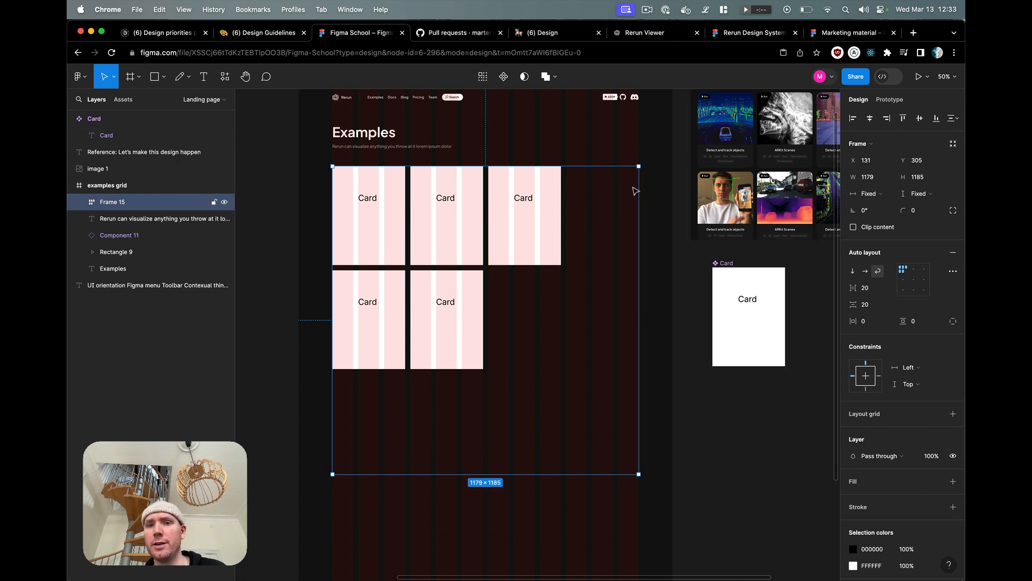
Step: Set the auto layout frame's width to 1180 so four cards fit per row, and deselect it
left_click(629, 189)
left_click(629, 189)
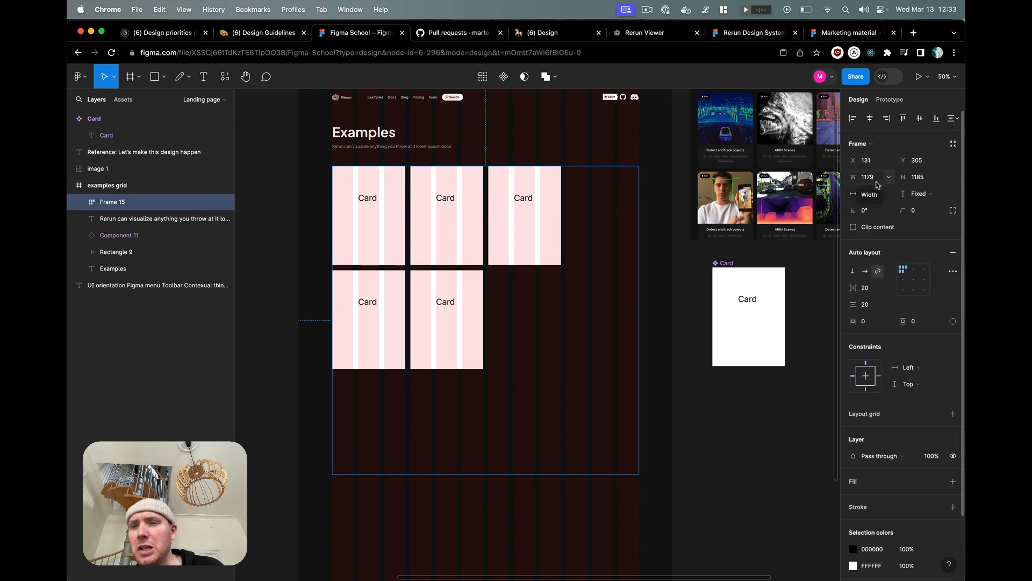
left_click(875, 182)
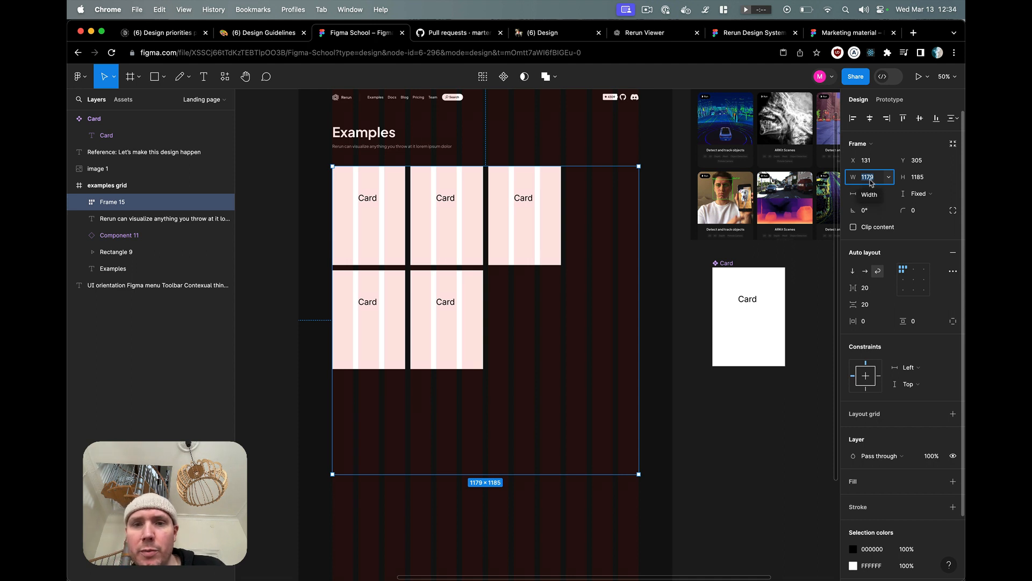
key("Up")
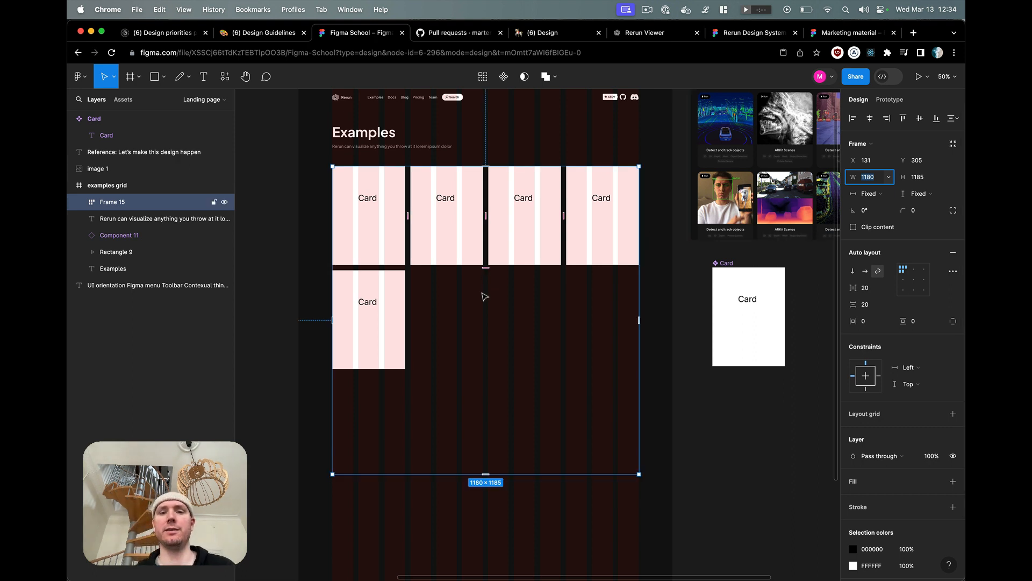
left_click(308, 223)
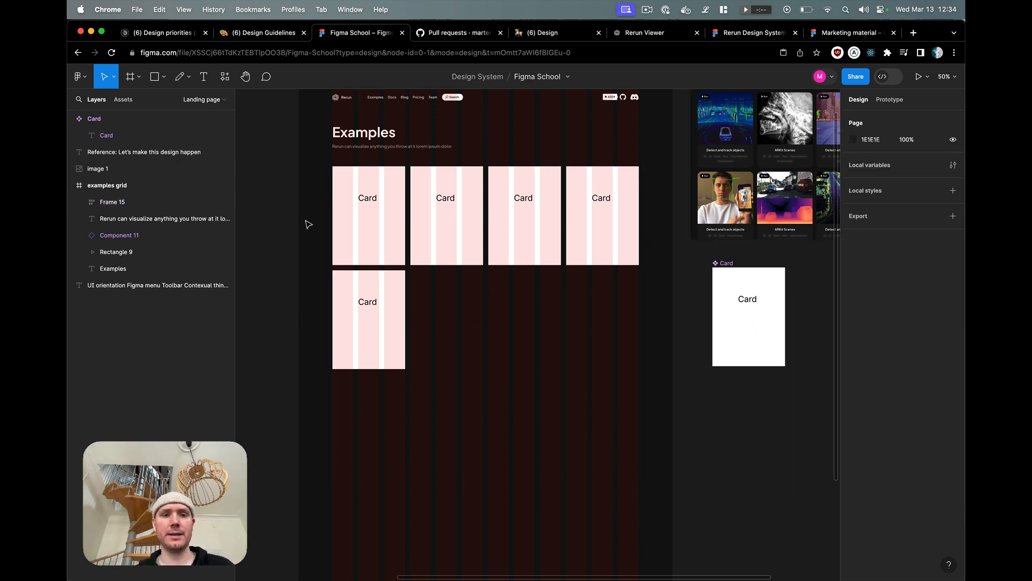
Step: Move the card frame down to about Y 349 and center it horizontally in the examples grid
mouse_move(383, 202)
left_mouse_down()
mouse_move(454, 258)
mouse_move(389, 213)
left_mouse_up()
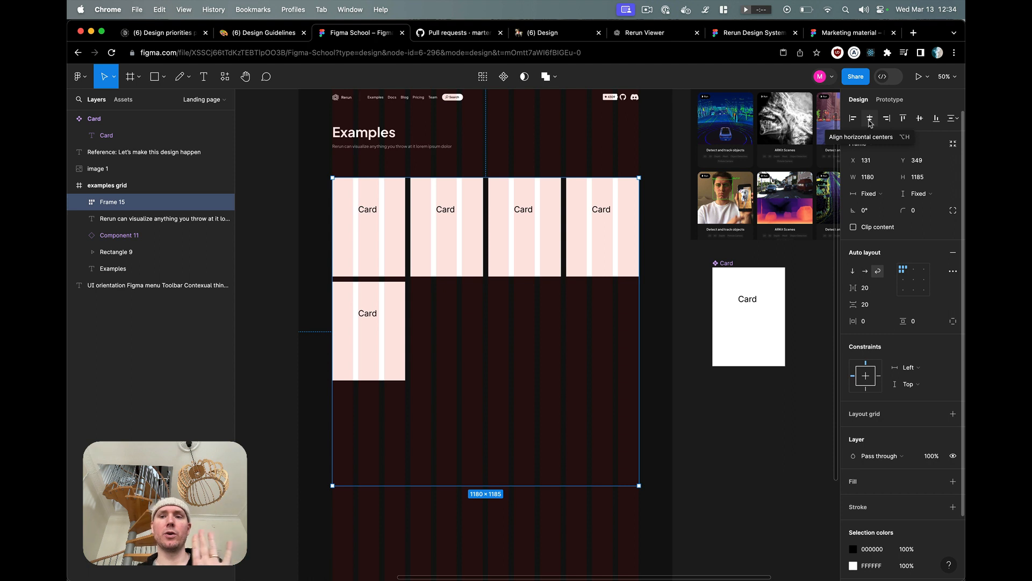
left_click(870, 119)
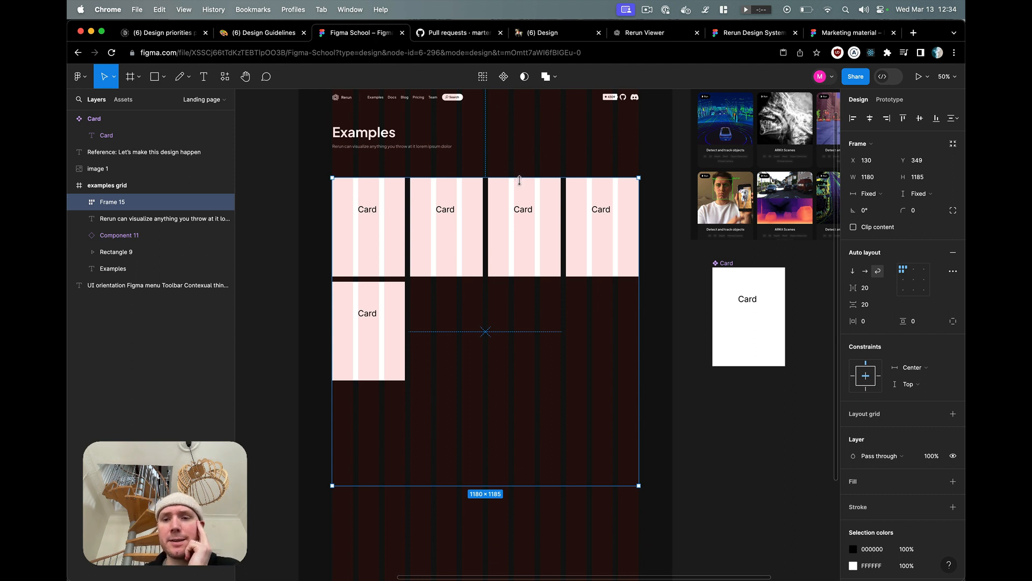
Step: Set the corner radius of the main Card component beside the examples grid to 24
scroll(519, 180, "up", 5)
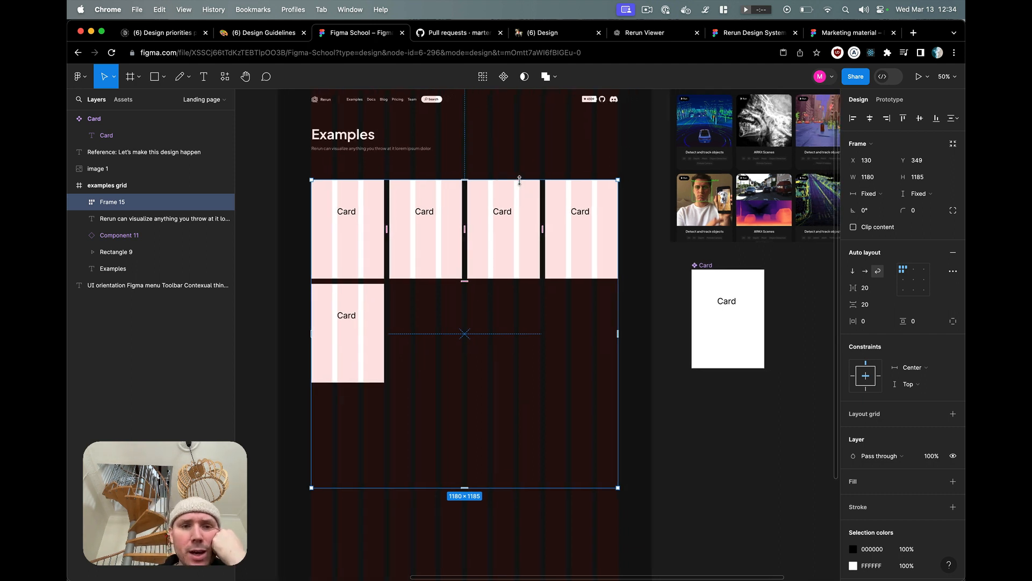
key("super+backslash")
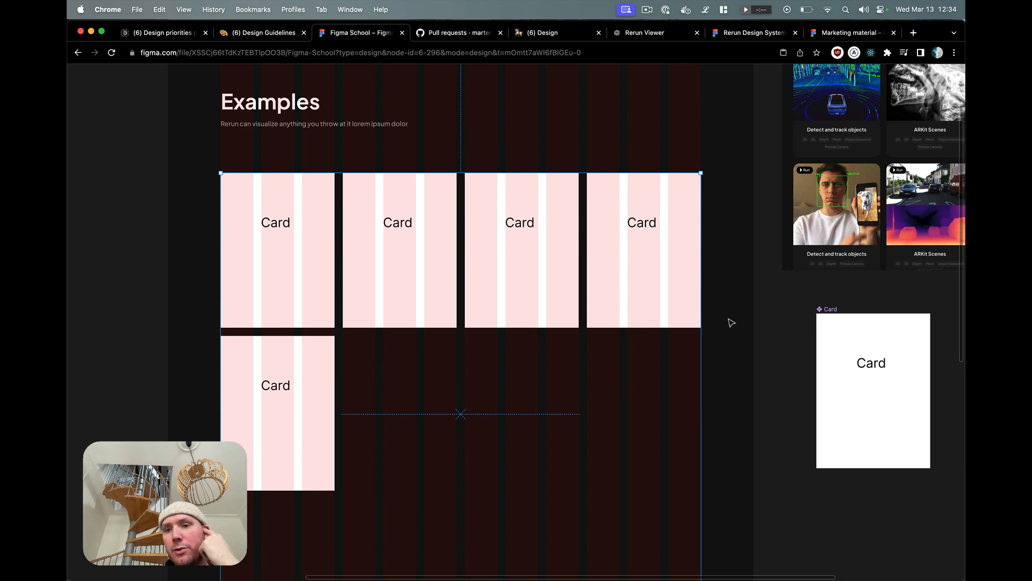
left_click(830, 309)
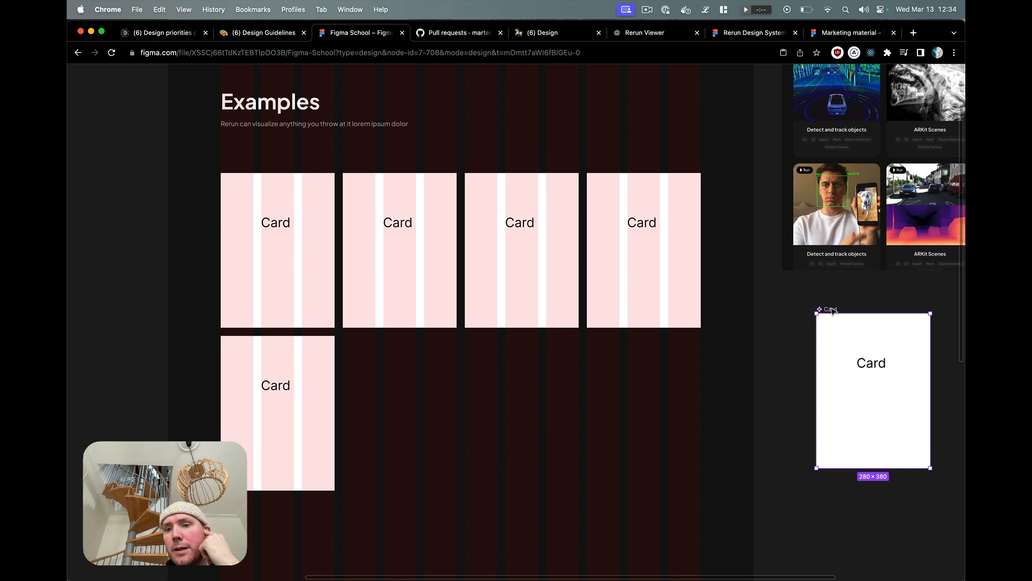
scroll(831, 311, "right", 2)
key("super+backslash")
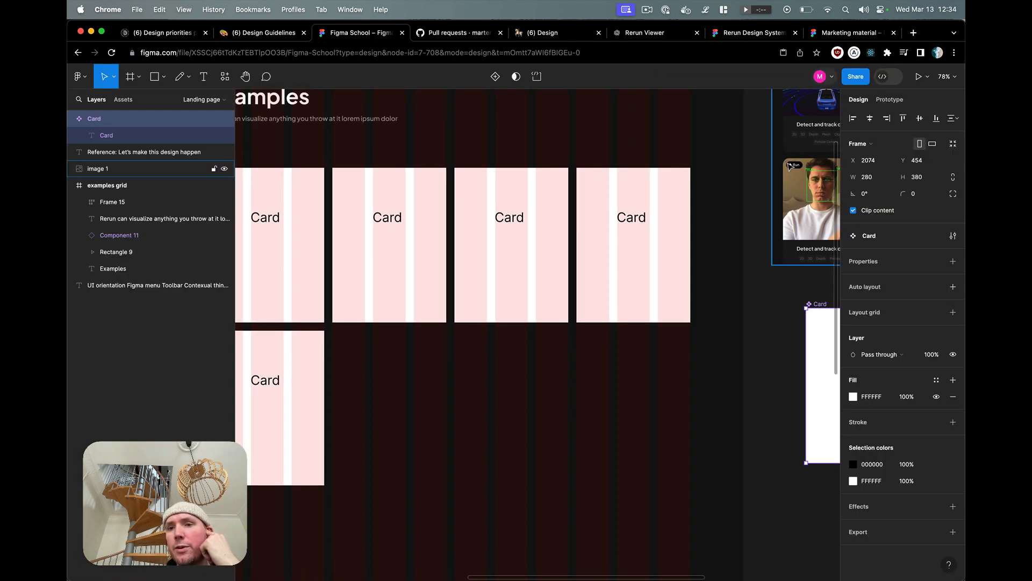
scroll(789, 165, "right", 10)
scroll(790, 166, "up", 3)
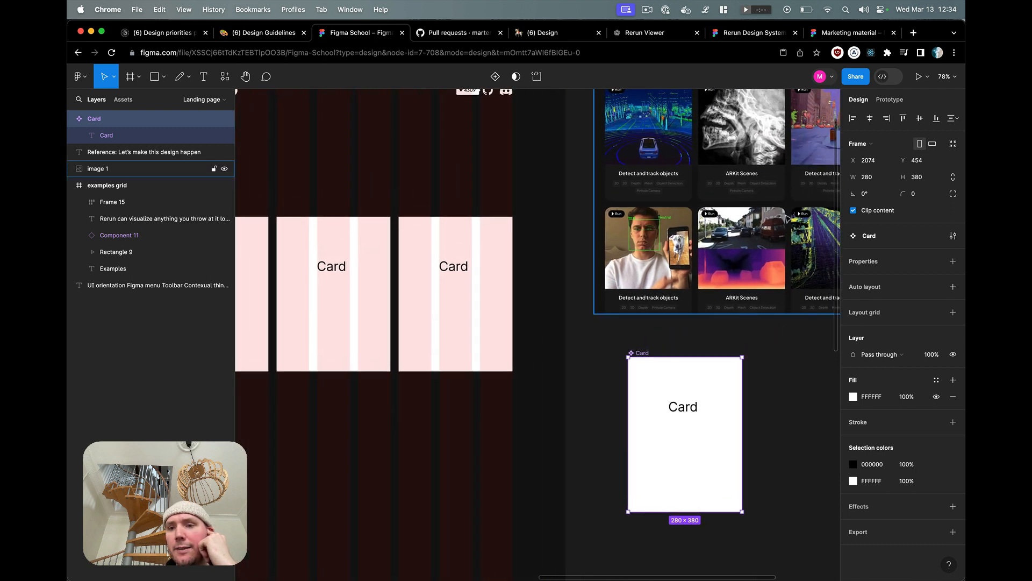
left_click(920, 195)
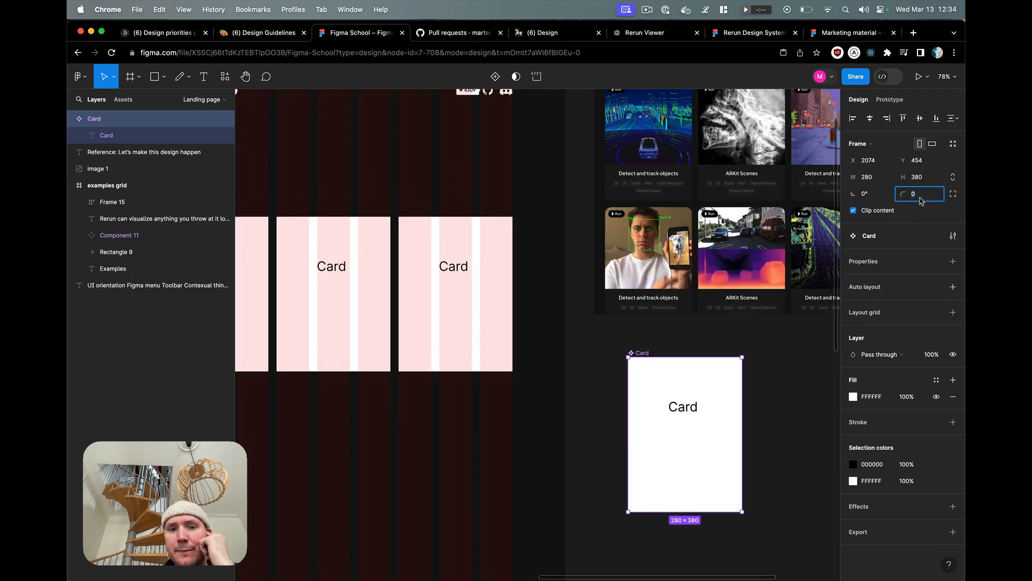
type("30")
key("Return")
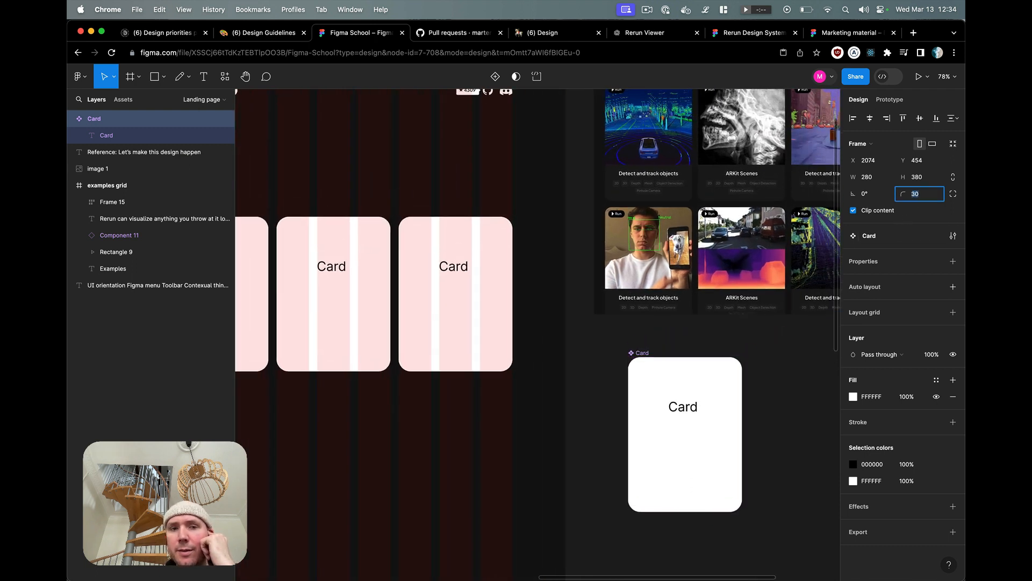
type("24")
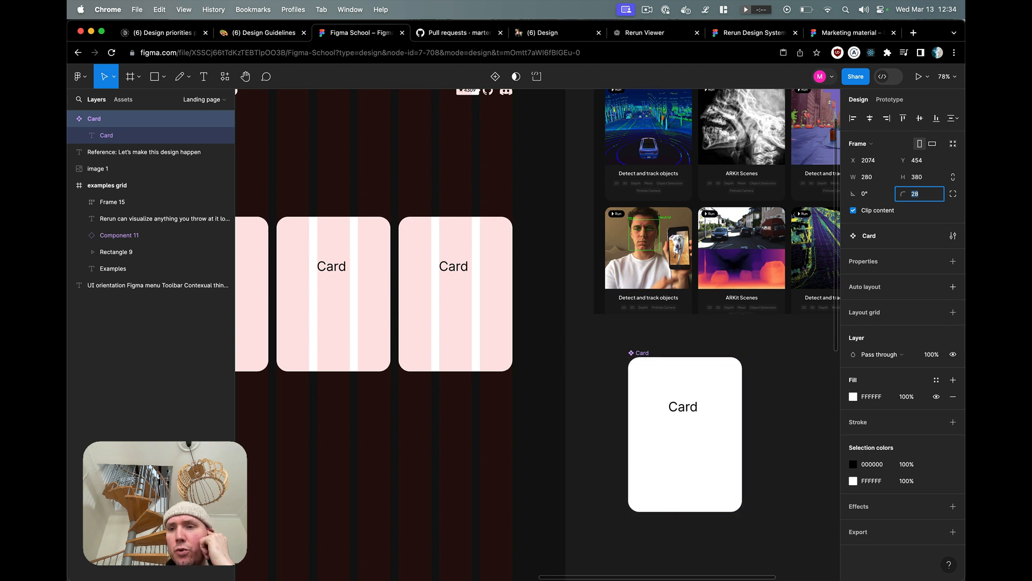
key("Return")
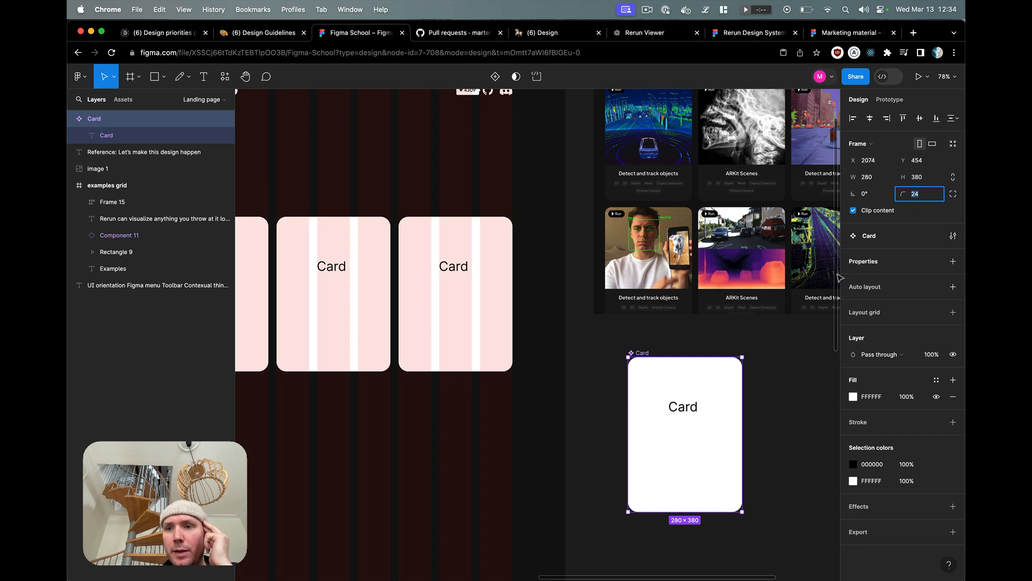
left_click(769, 375)
Step: Fill the main Card component with the dark card background color 1A1A1A, sampled from the reference image
scroll(599, 311, "left", 8)
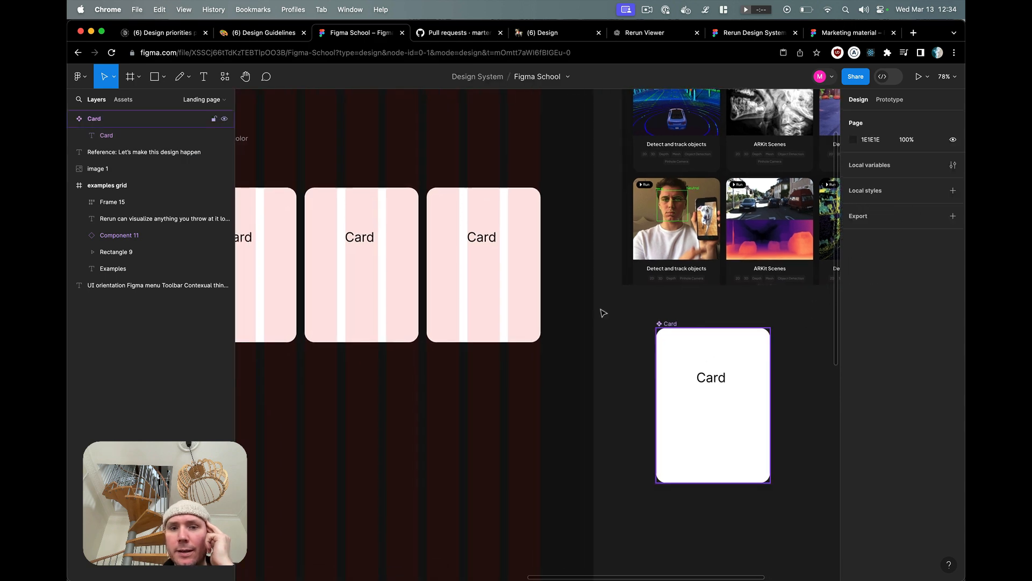
scroll(451, 286, "right", 10)
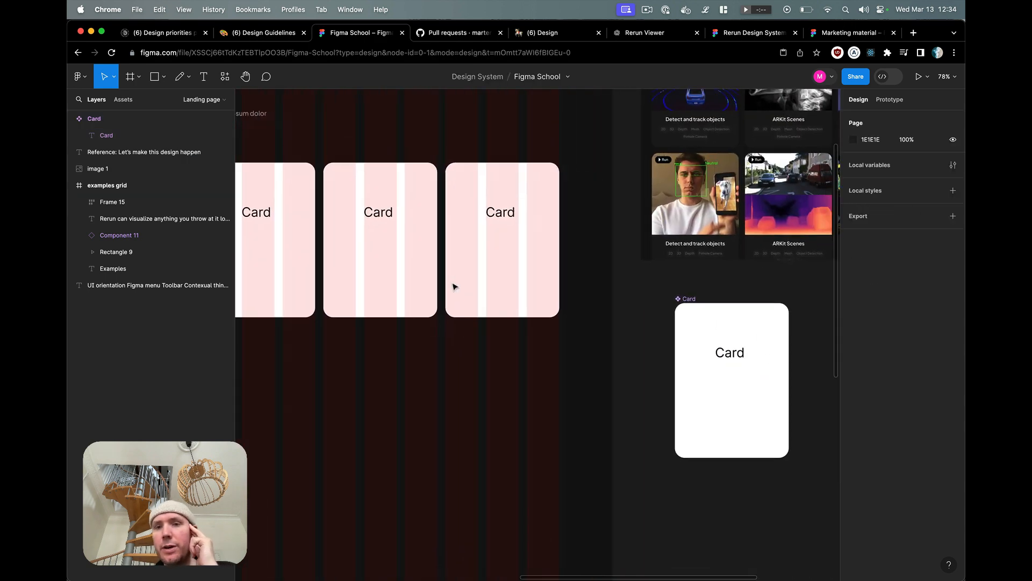
scroll(453, 286, "up", 2)
left_click(505, 368)
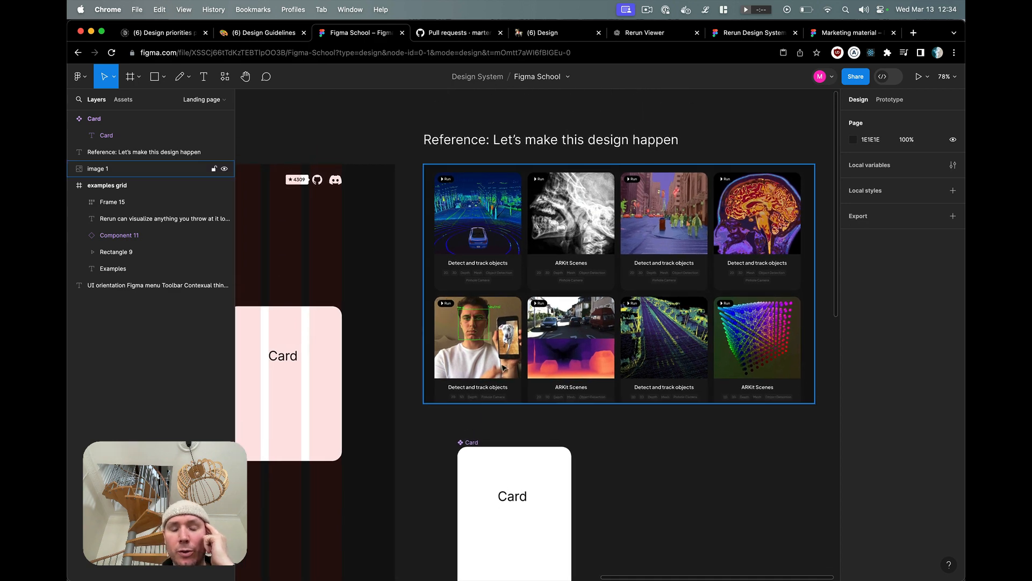
left_click(476, 444)
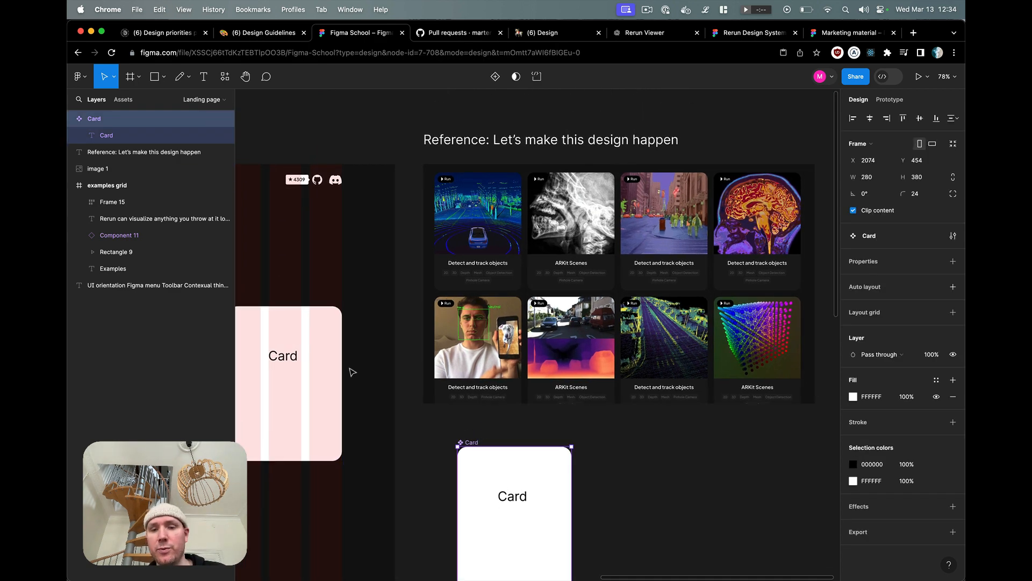
left_click(853, 396)
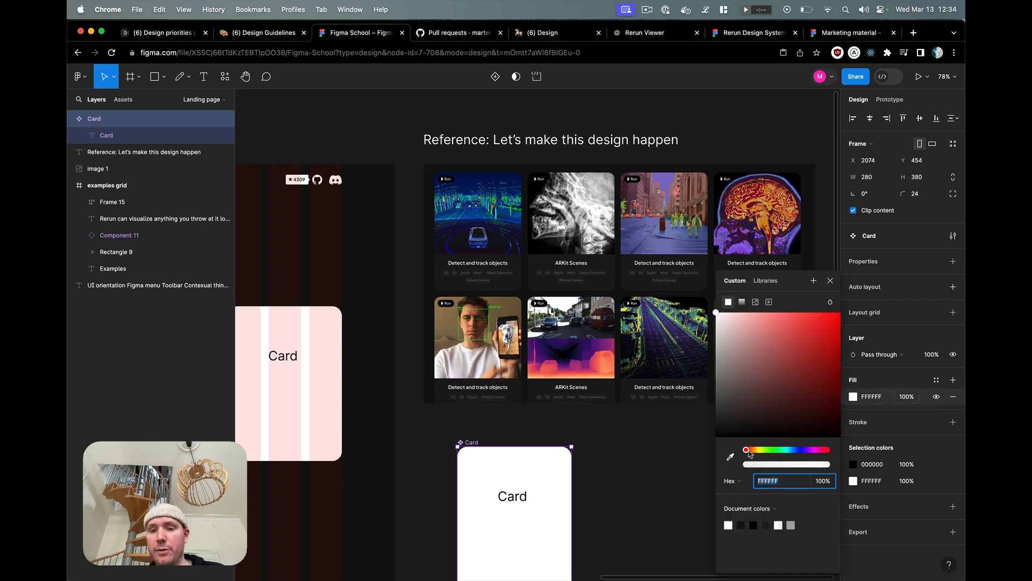
left_click(730, 456)
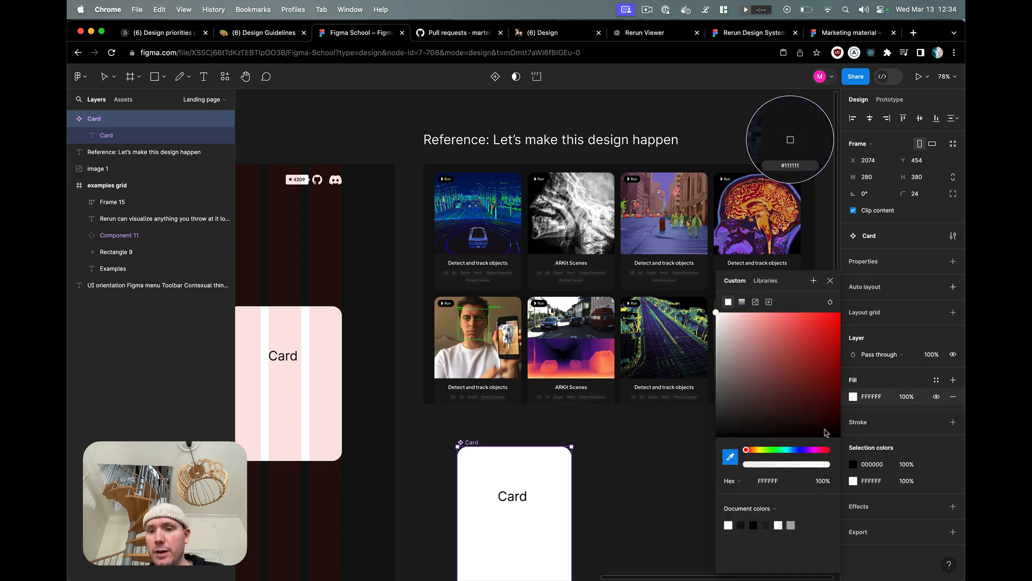
left_click(854, 396)
left_click(853, 396)
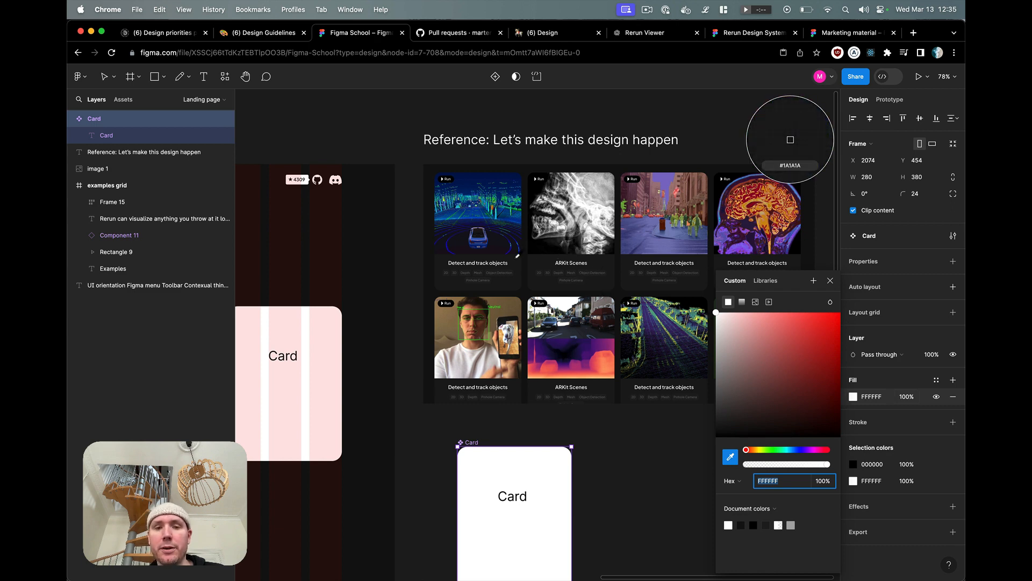
left_click(790, 139)
scroll(438, 385, "left", 5)
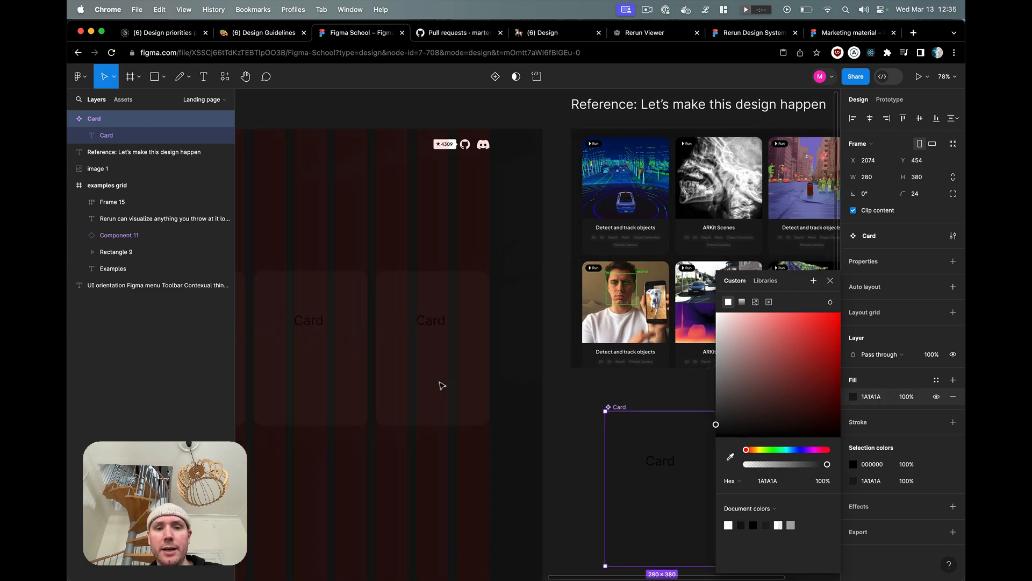
Step: Deselect everything, hide the layout grids to view the dark cards without columns, and show the grids again
left_click(471, 421)
scroll(571, 417, "left", 5)
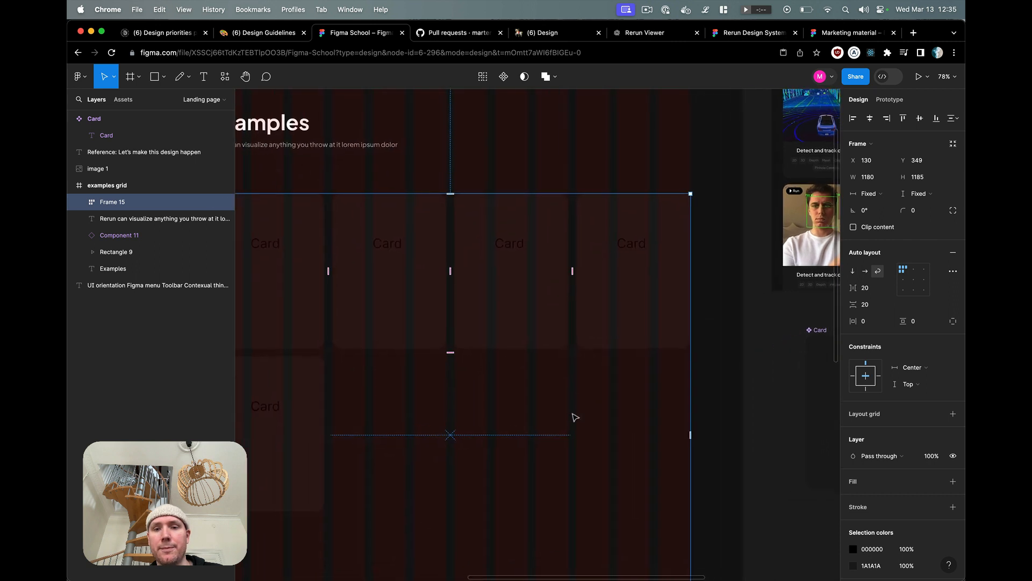
left_click(620, 176)
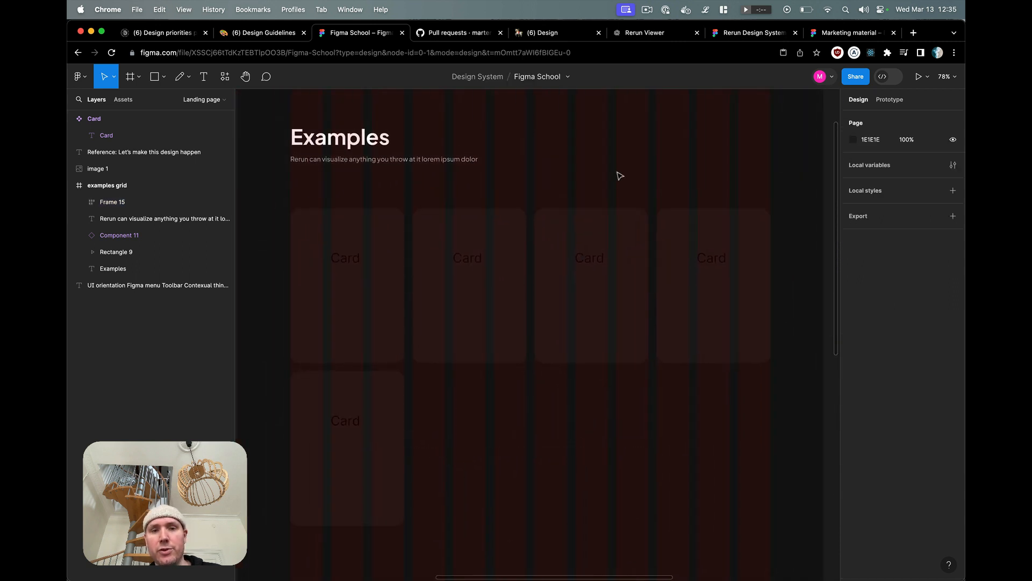
key("ctrl+shift+4")
key("ctrl+shift+4")
key("ctrl+shift+4")
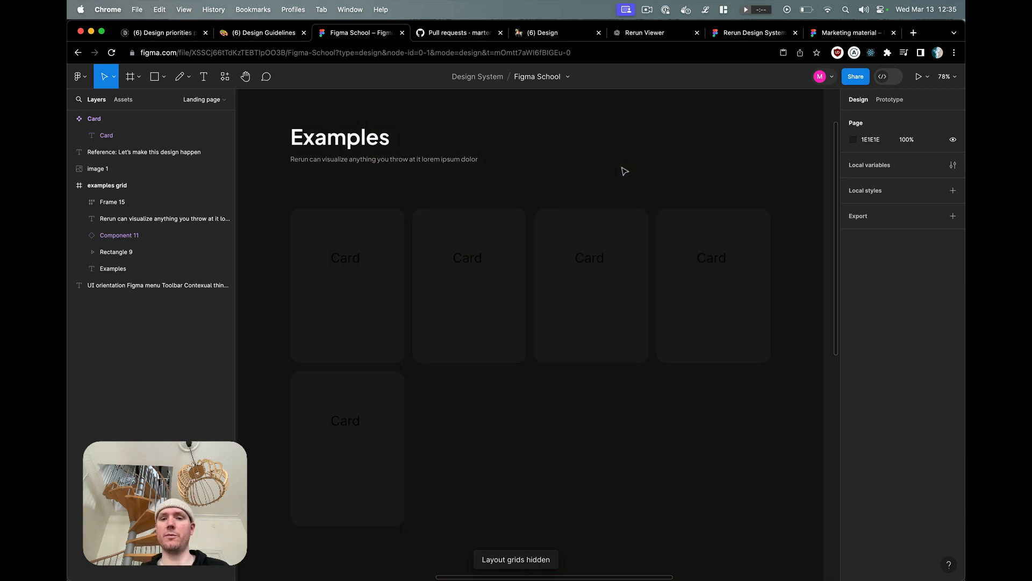
key("ctrl+shift+4")
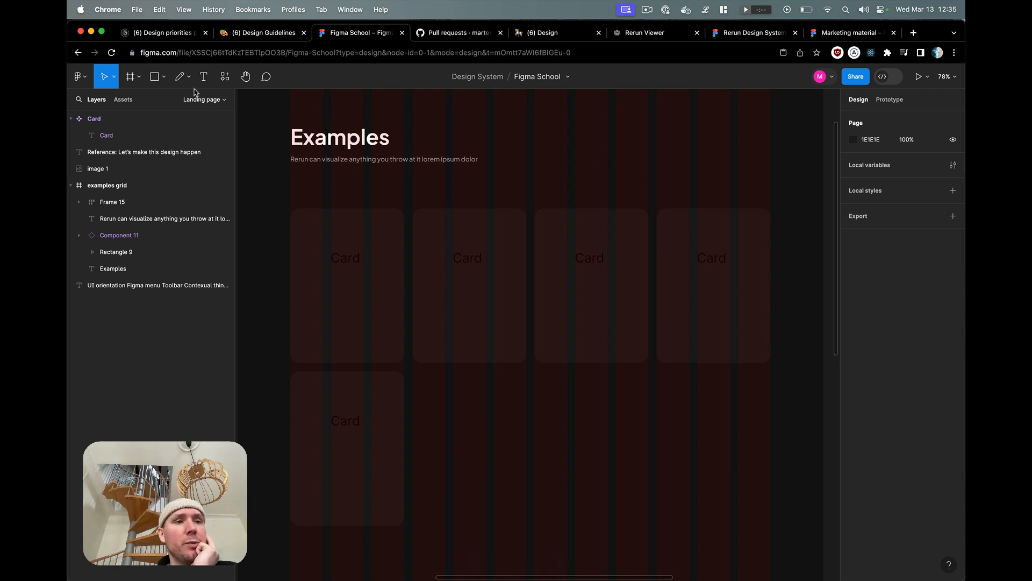
Step: Find the layout grids option by searching quick actions for "grid", turn the grids off, and make them visible again
left_click(89, 78)
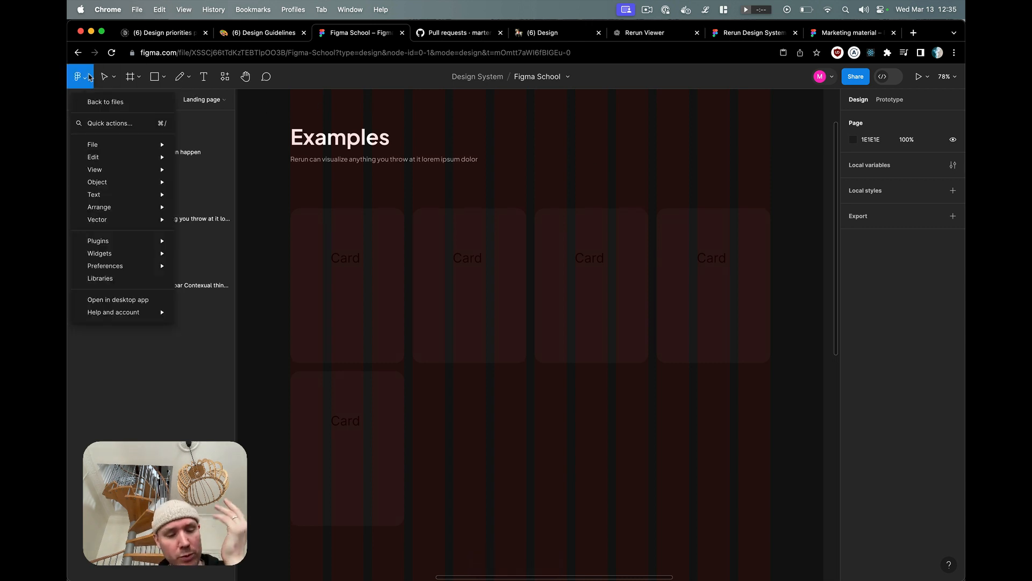
left_click(104, 123)
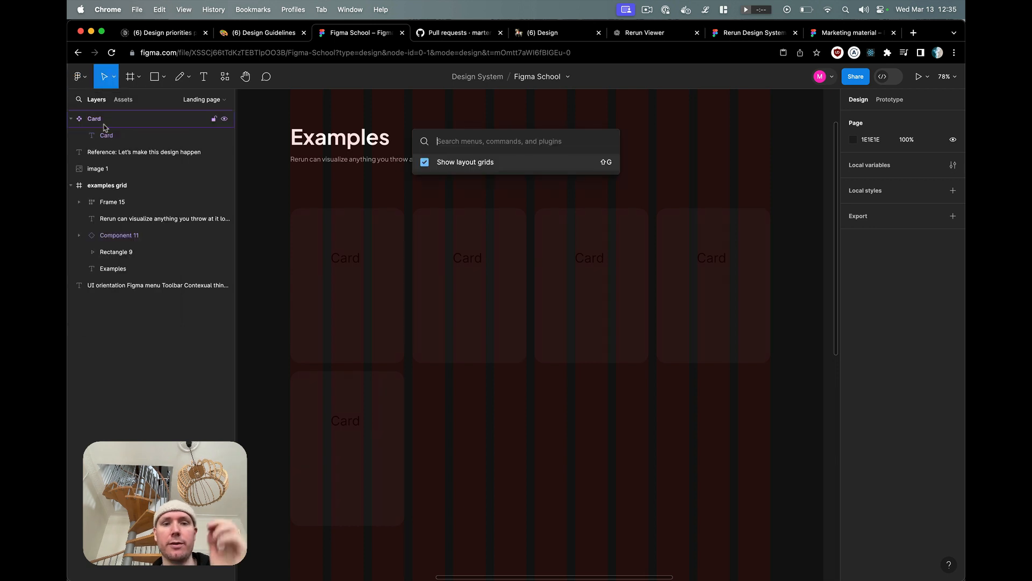
type("grid")
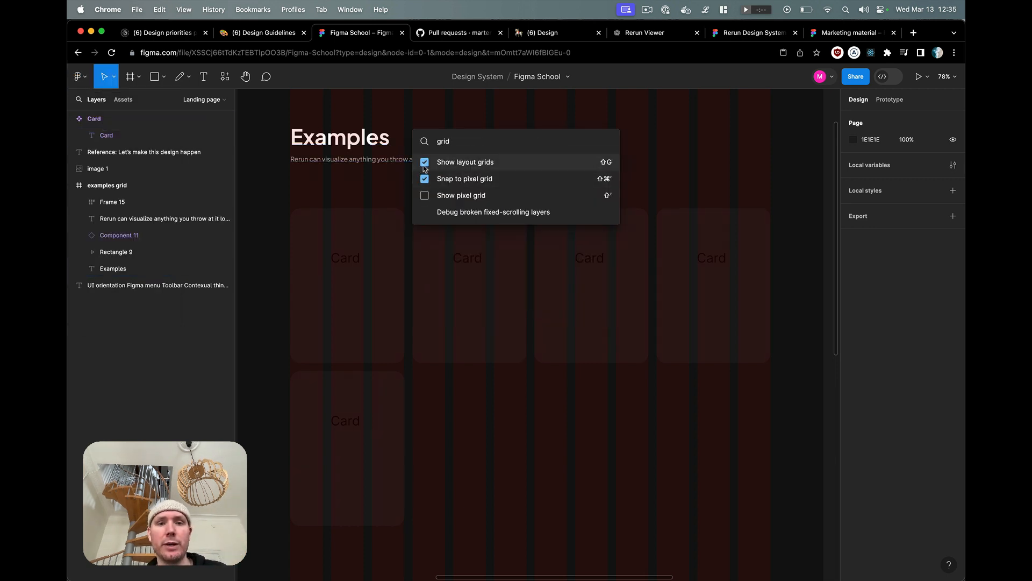
left_click(424, 166)
left_click(429, 163)
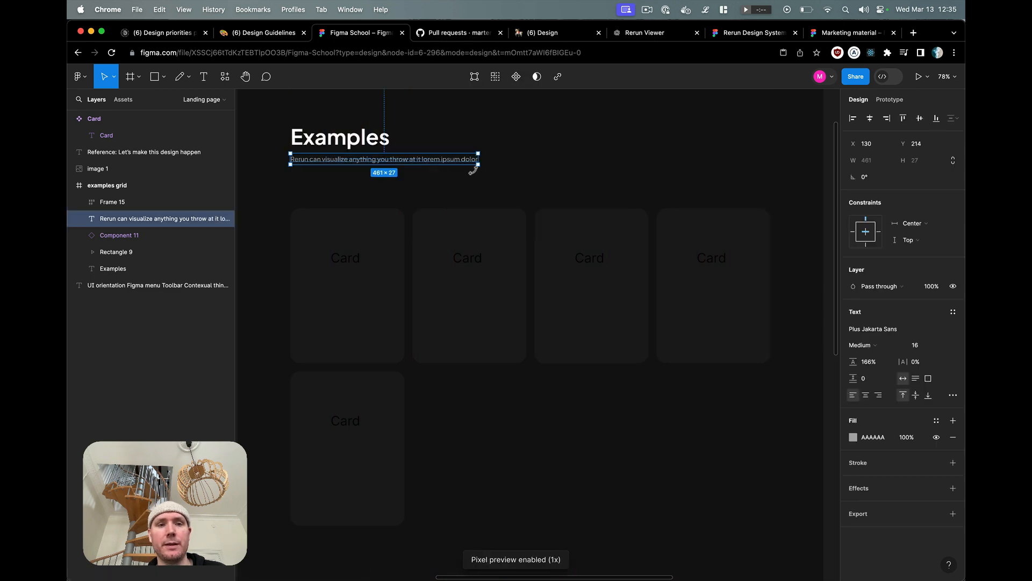
key("ctrl+g")
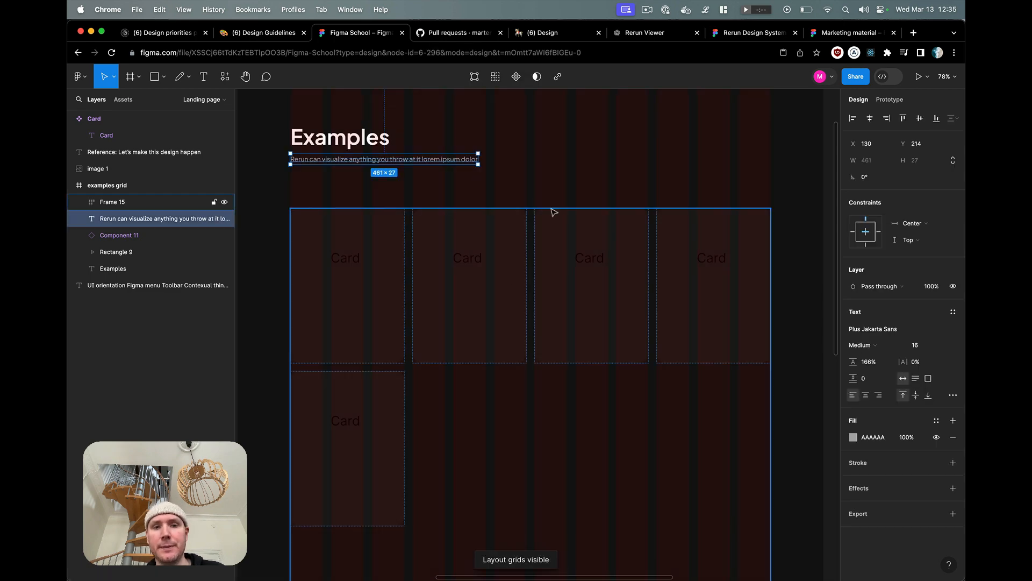
left_click(621, 199)
Step: Delete the placeholder "Card" text from the main Card component
scroll(622, 200, "right", 10)
scroll(621, 200, "up", 2)
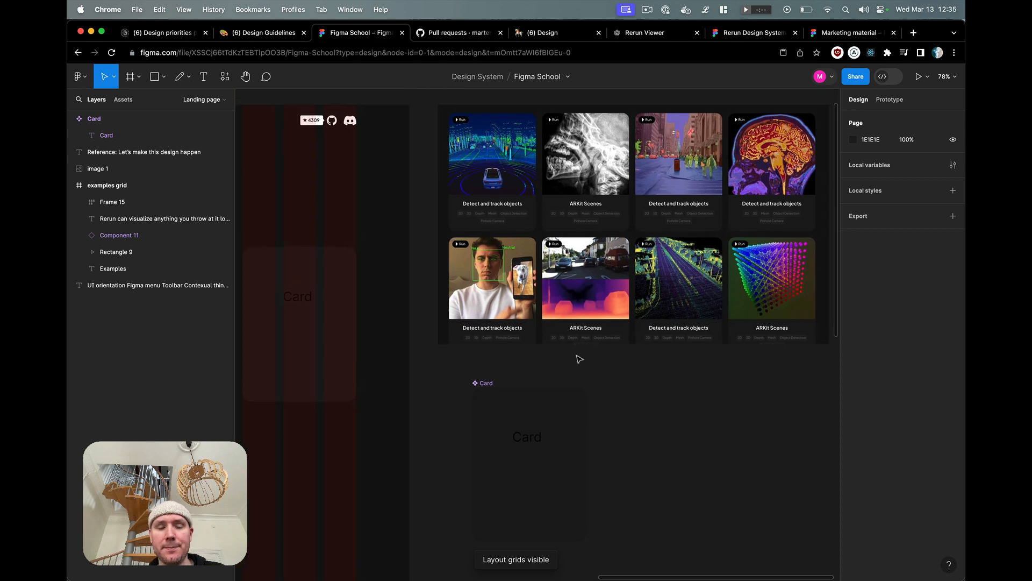
left_click(529, 441)
key("Delete")
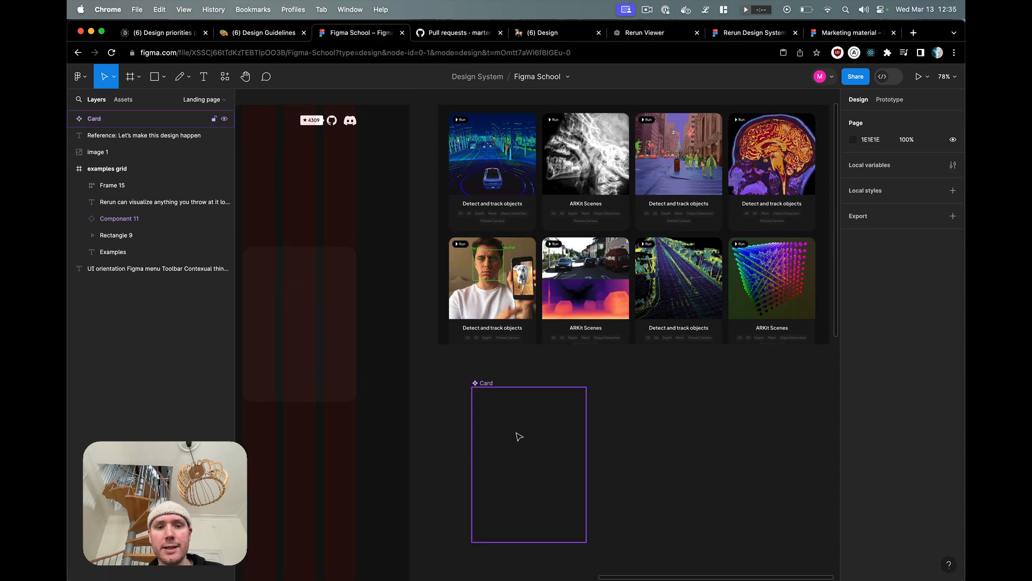
Step: Add a text layer reading "Detect and track objects" inside the main Card component
left_click(519, 436)
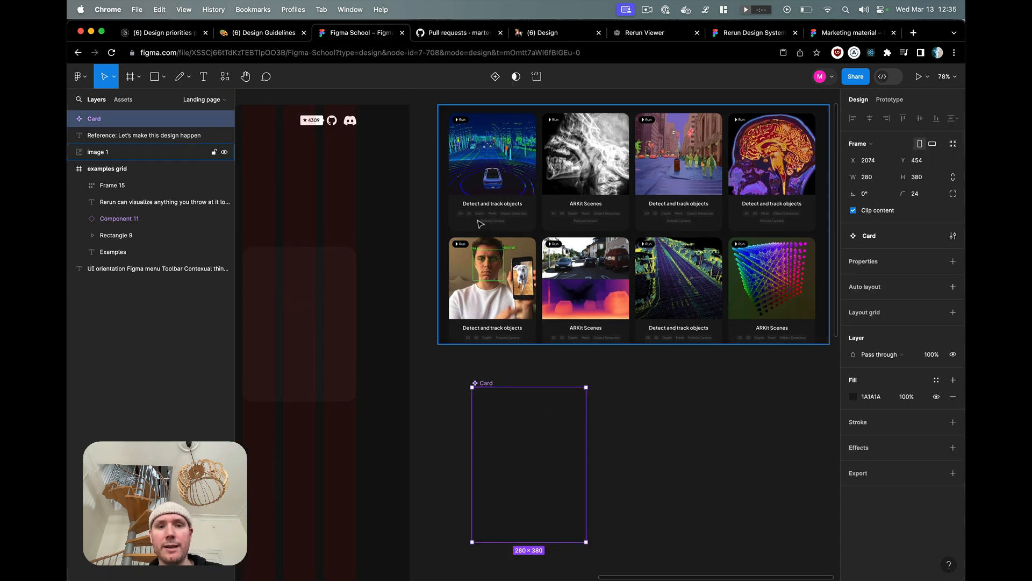
key("t")
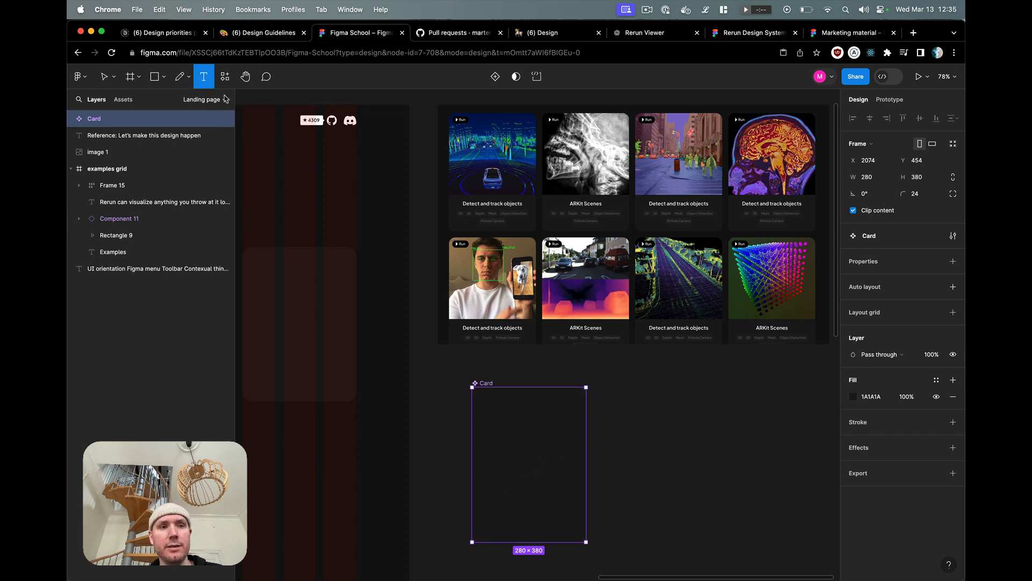
left_click(524, 451)
type("Det")
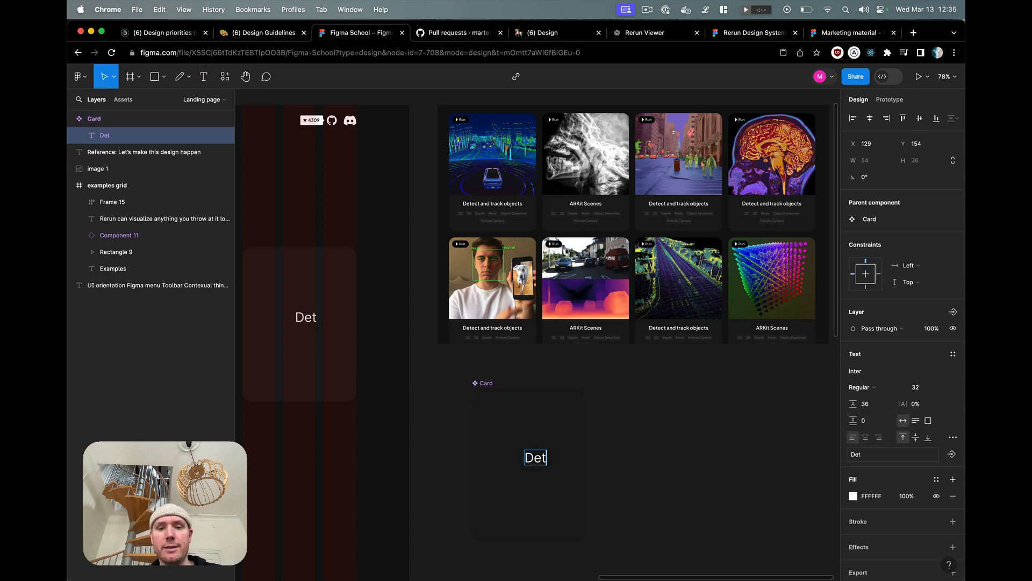
type("ect and track objec")
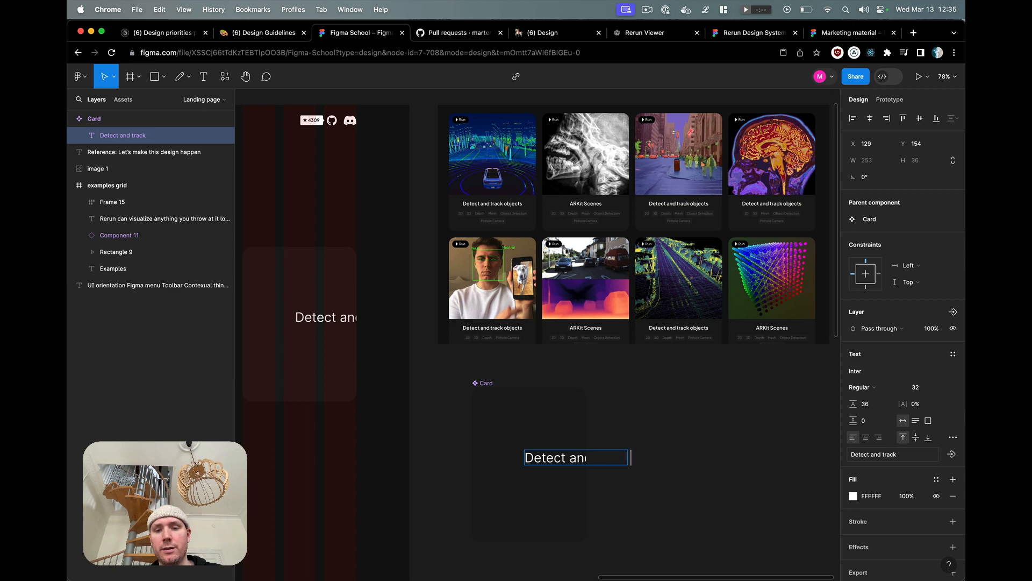
key("BackSpace")
key("BackSpace")
key("BackSpace")
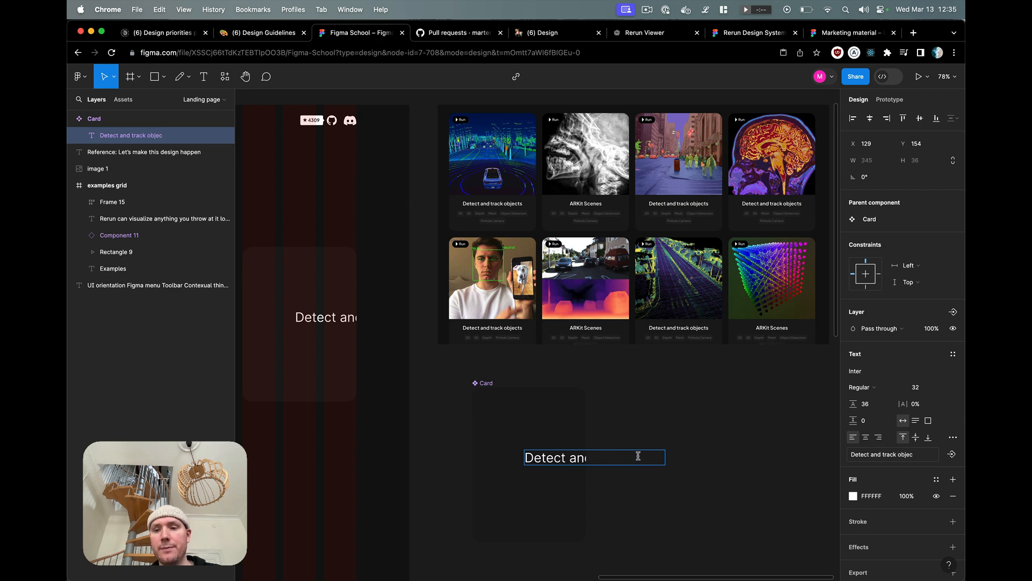
type("ts")
key("Escape")
Step: Move the "Detect and track objects" text to about X 109, Y 132 within the Card component
left_click(648, 493)
left_click(576, 462)
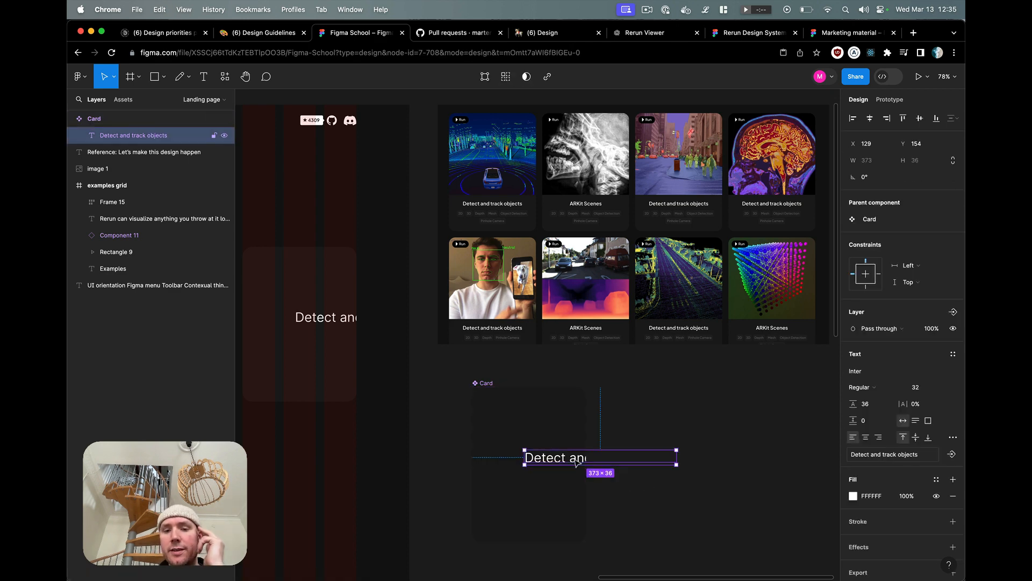
mouse_move(559, 460)
left_mouse_down()
mouse_move(565, 450)
mouse_move(542, 453)
left_mouse_up()
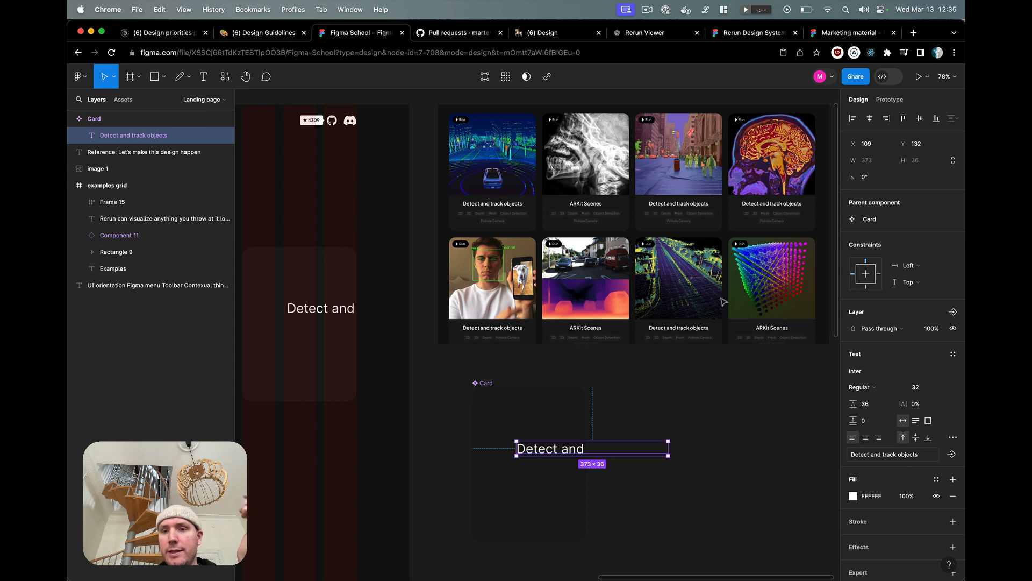
Step: Center the "Detect and track objects" text horizontally within the main Card component
left_click(870, 119)
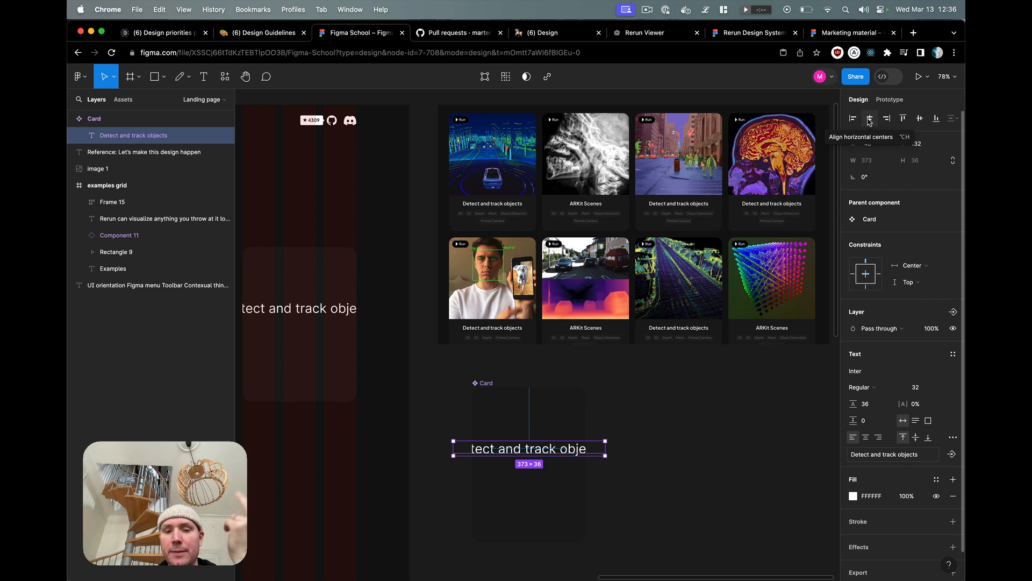
Step: Try inserting random filler characters into the left-aligned card title, and undo the insertion
double_click(540, 452)
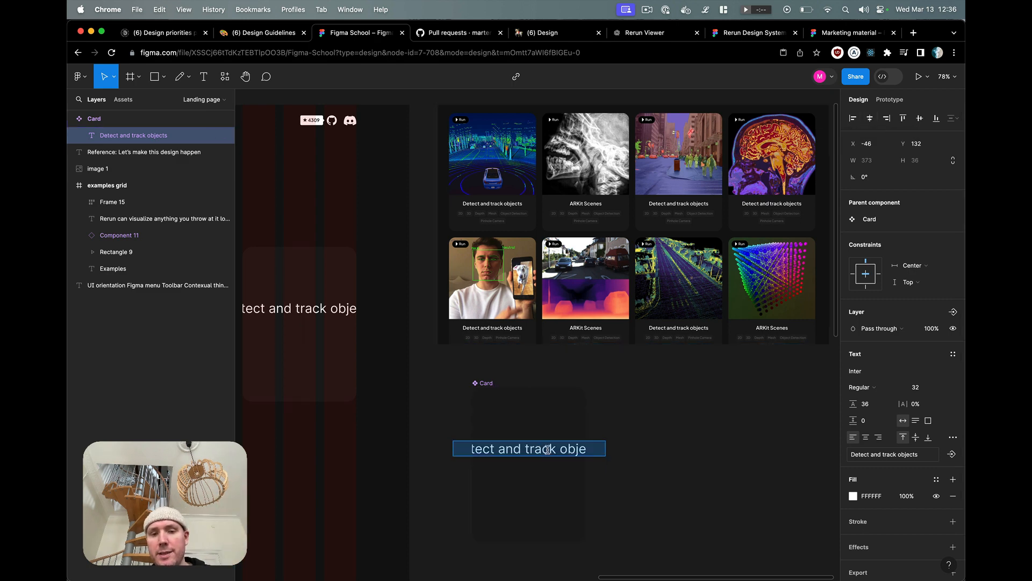
left_click(558, 449)
type("asrgjipa srgjpaosr gpoasrj gpoasrg")
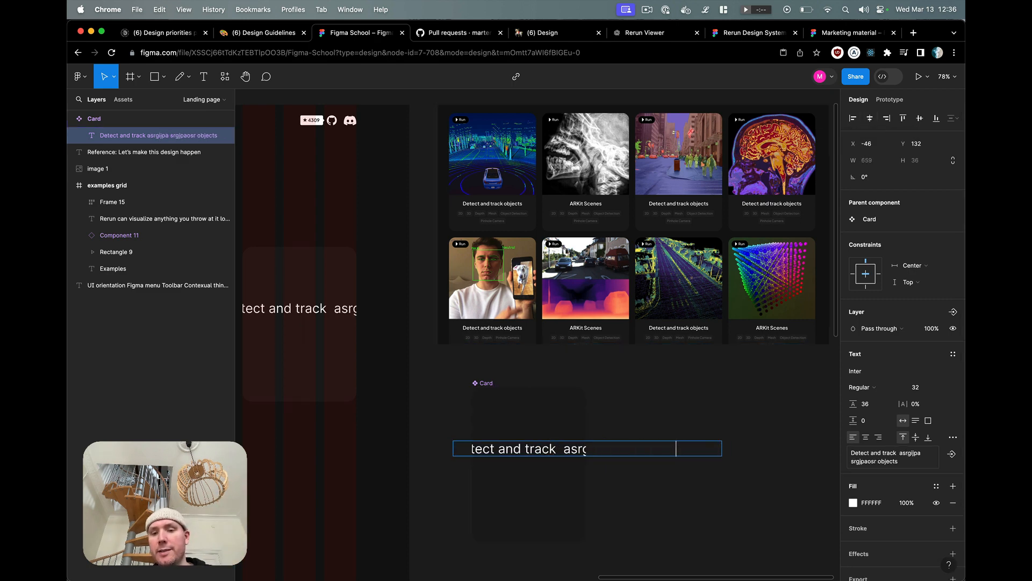
key("super+z")
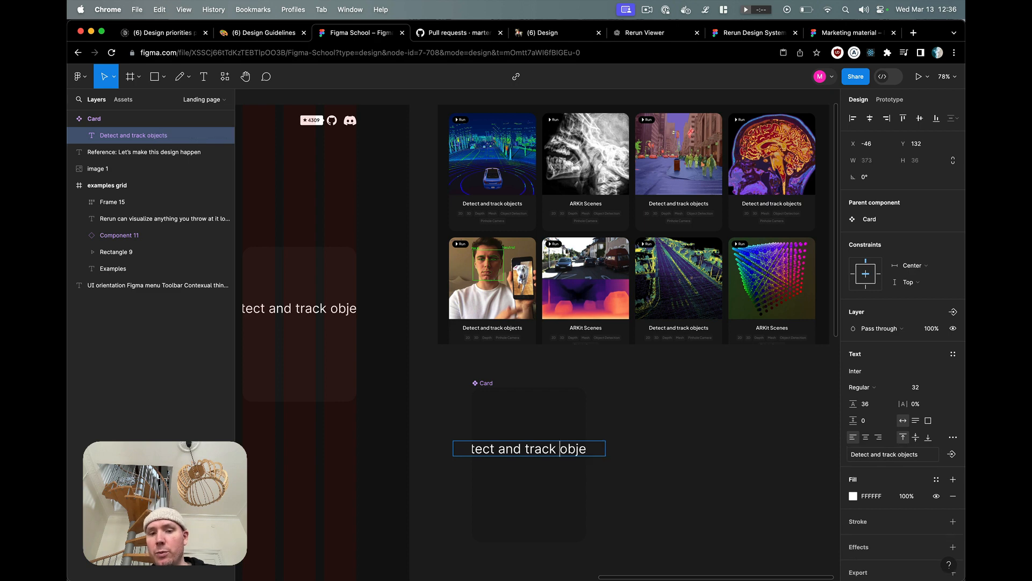
Step: Set the text alignment of the whole title in the main Card component to center
key("super+a")
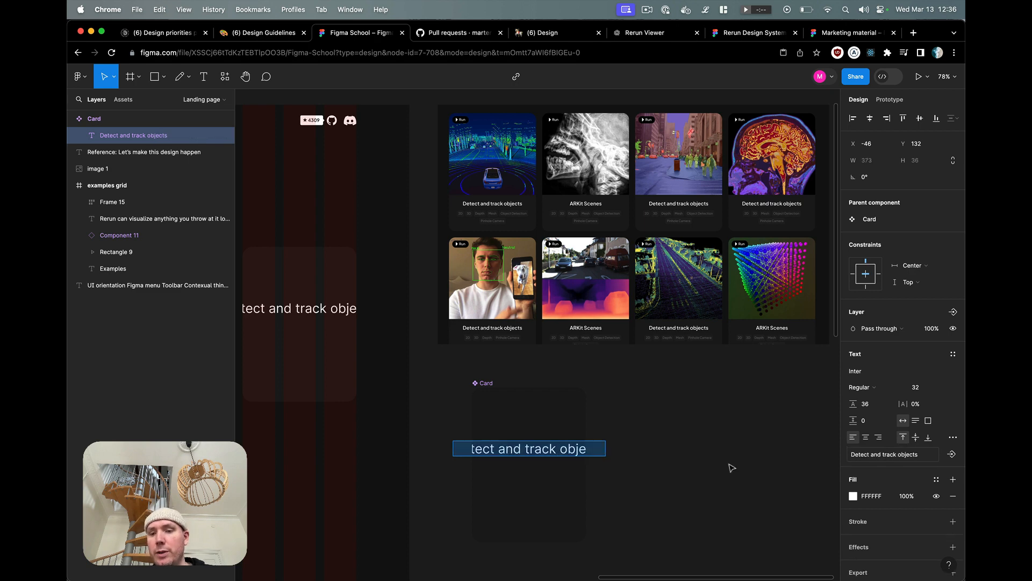
left_click(866, 441)
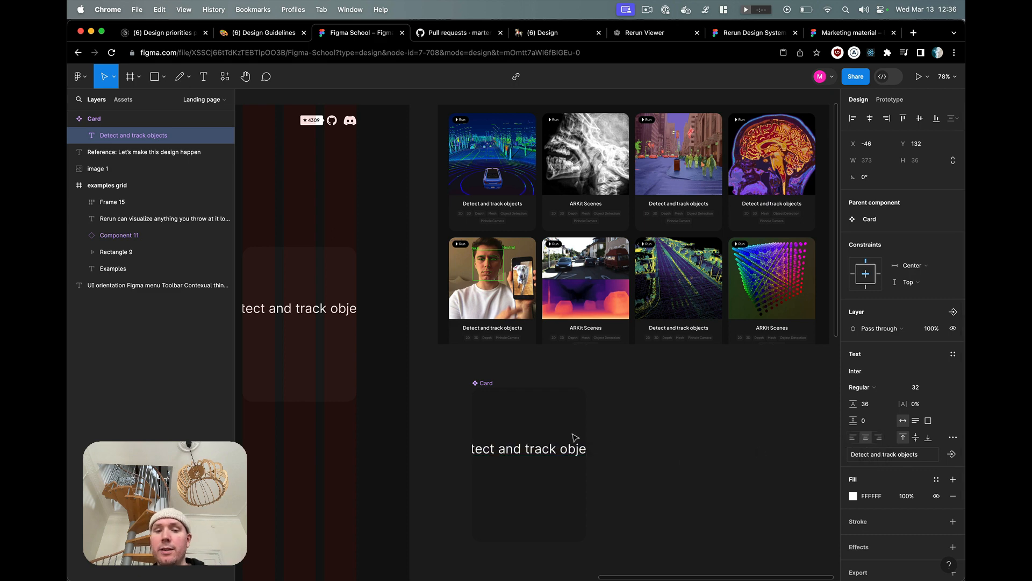
key("Escape")
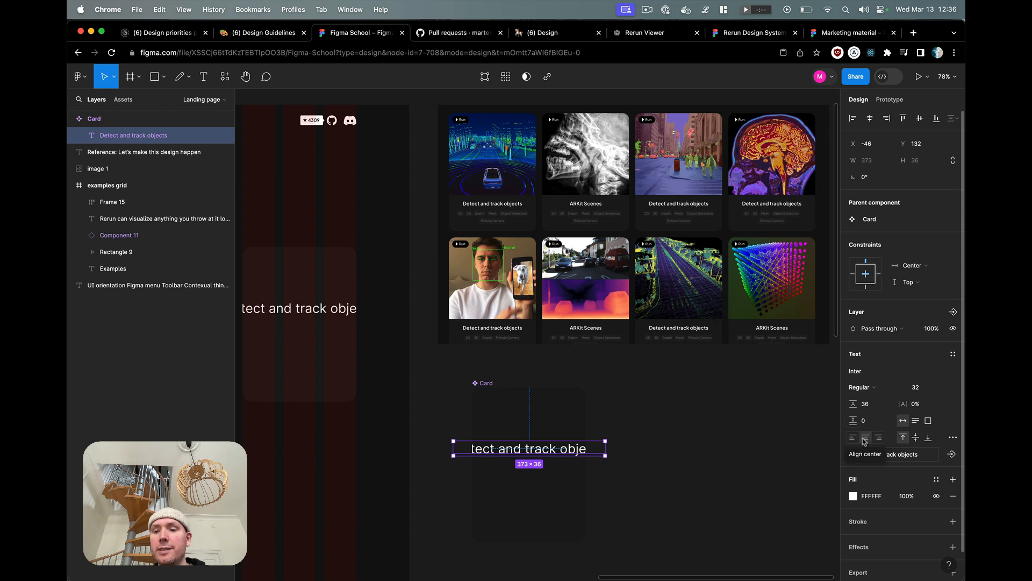
Step: Try adding filler characters to the center-aligned card title, and undo them
double_click(543, 449)
type("srgsrgops rjgposrjg posrj gposrgj")
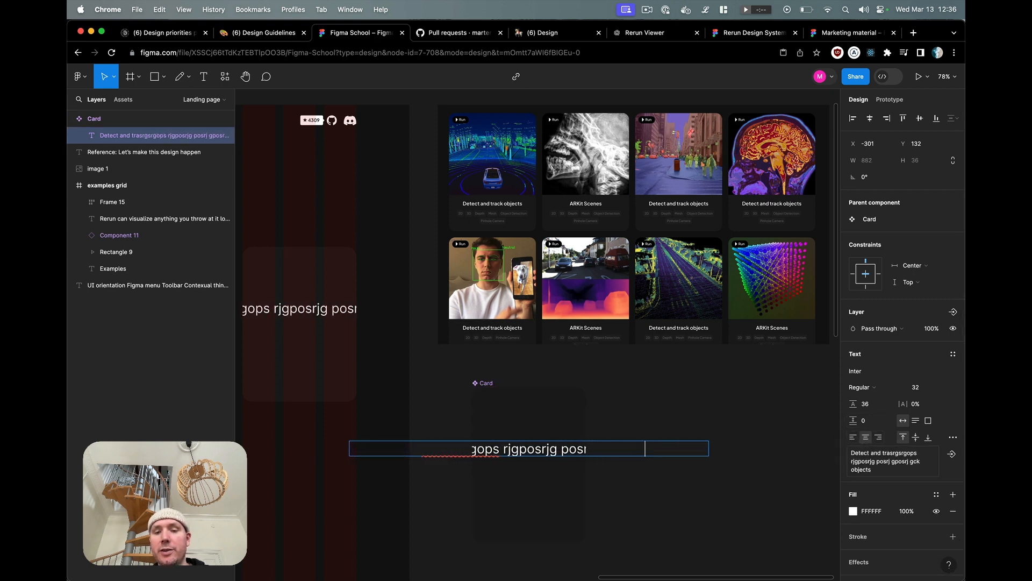
key("super+z")
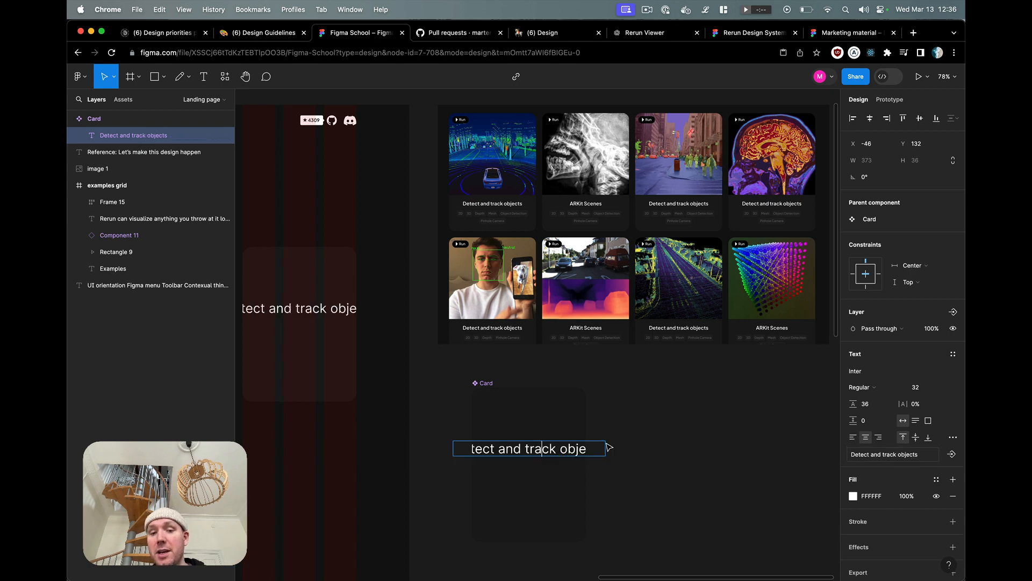
key("Escape")
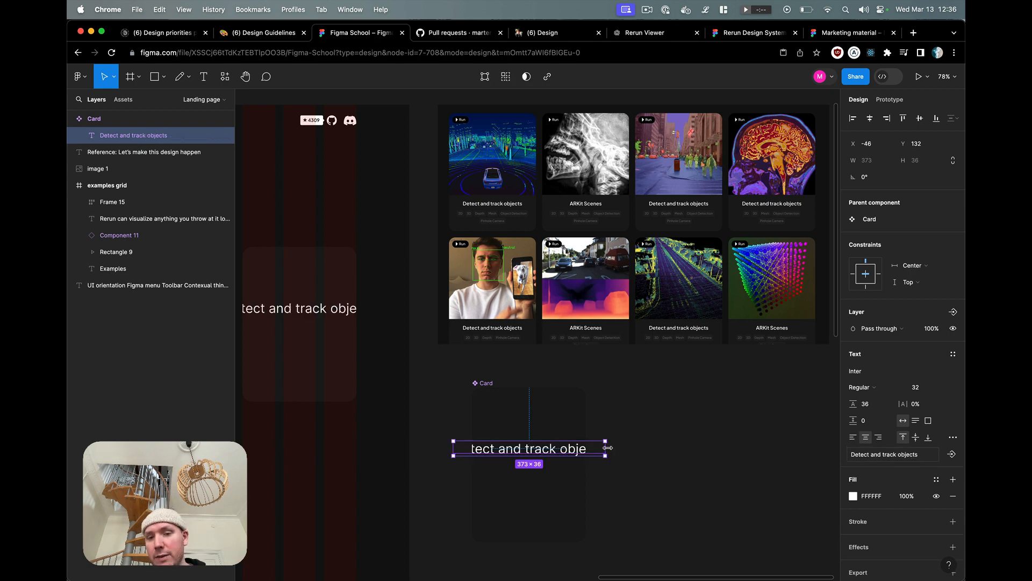
Step: Resize the title's text box to a width of 260 and center it horizontally within the main Card component
left_click_drag(607, 447, 575, 453)
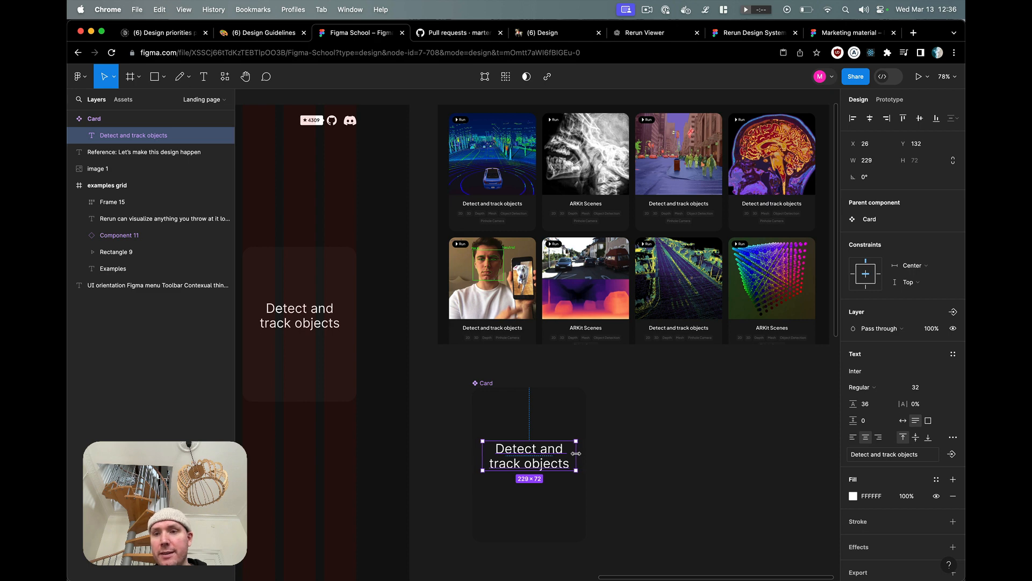
left_click(484, 383)
left_click(877, 177)
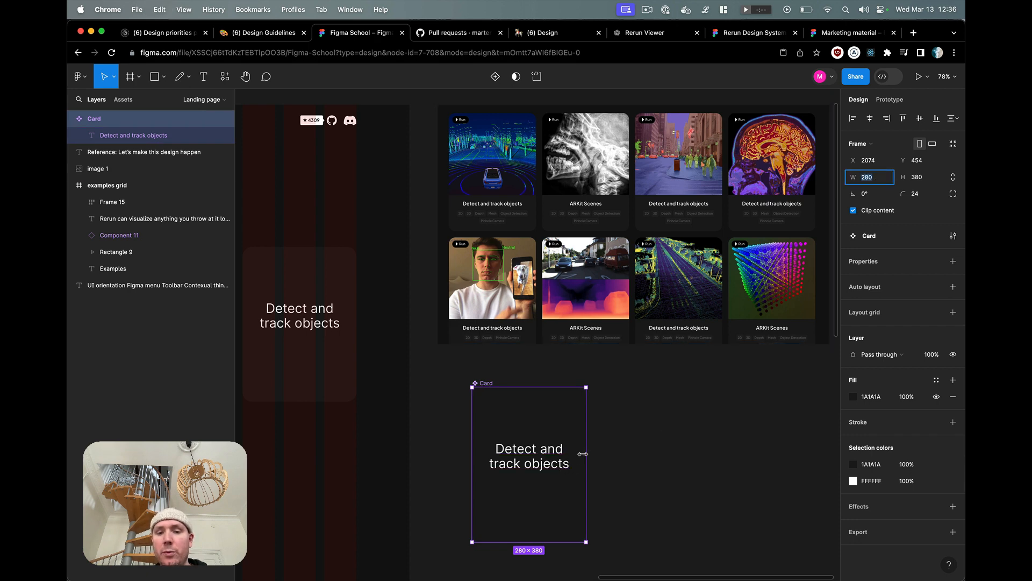
left_click(521, 451)
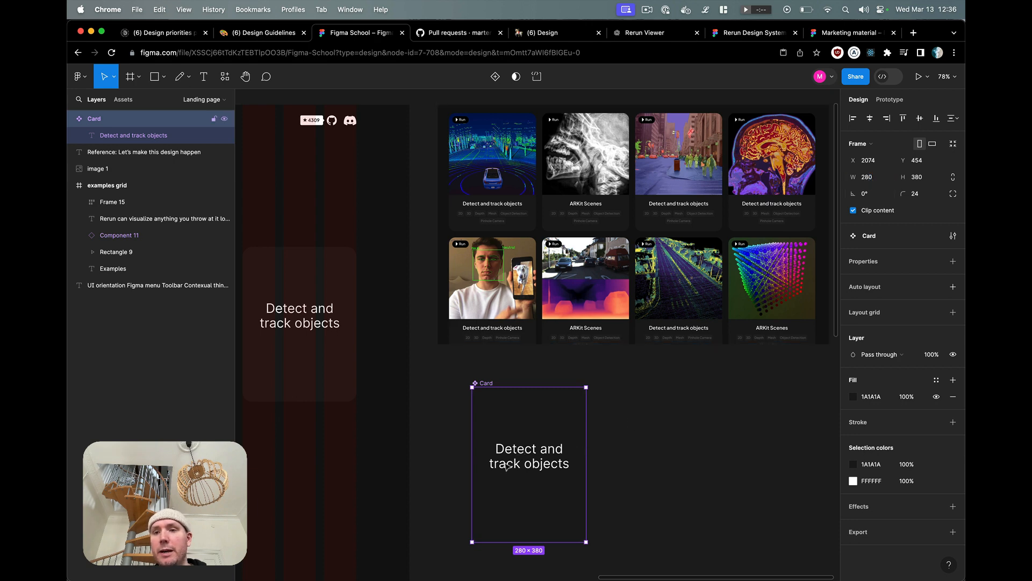
double_click(546, 466)
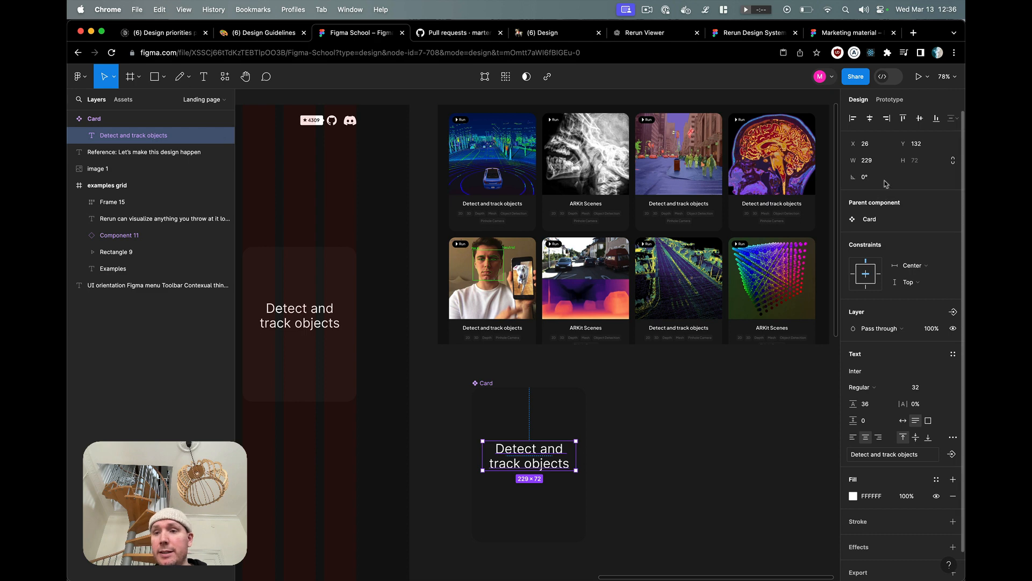
left_click(881, 163)
type("260")
key("Return")
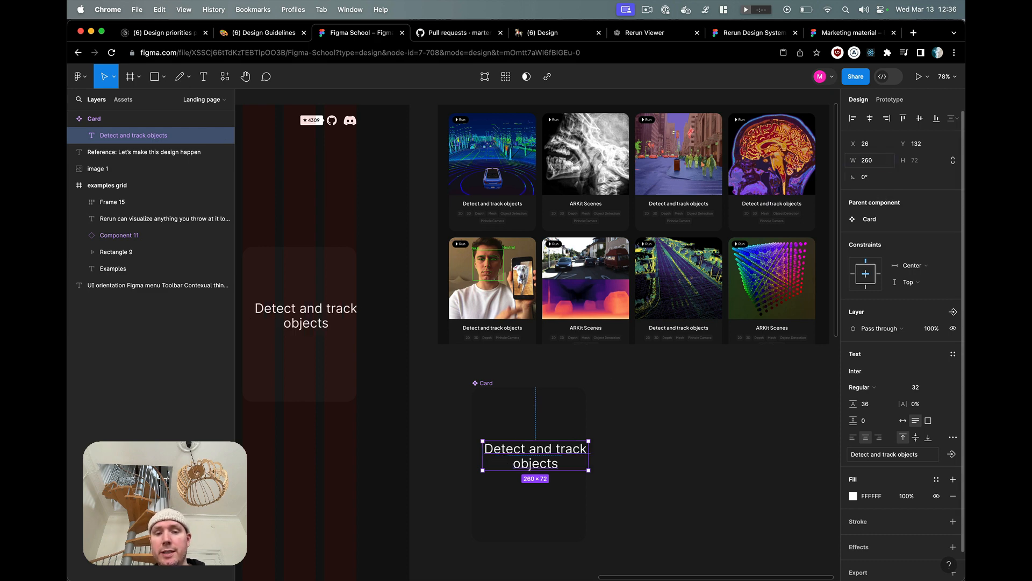
left_click(870, 118)
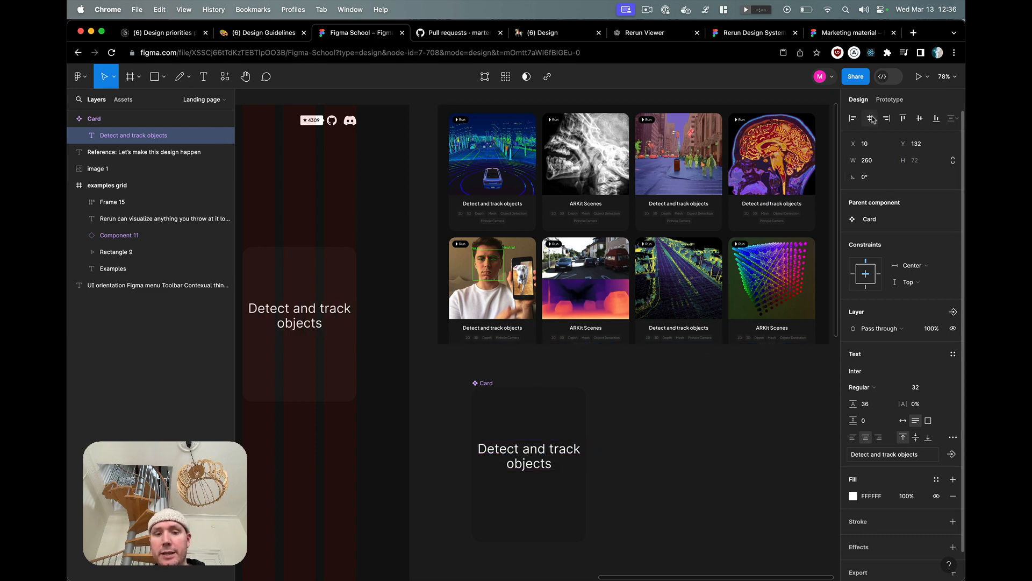
left_click(573, 500)
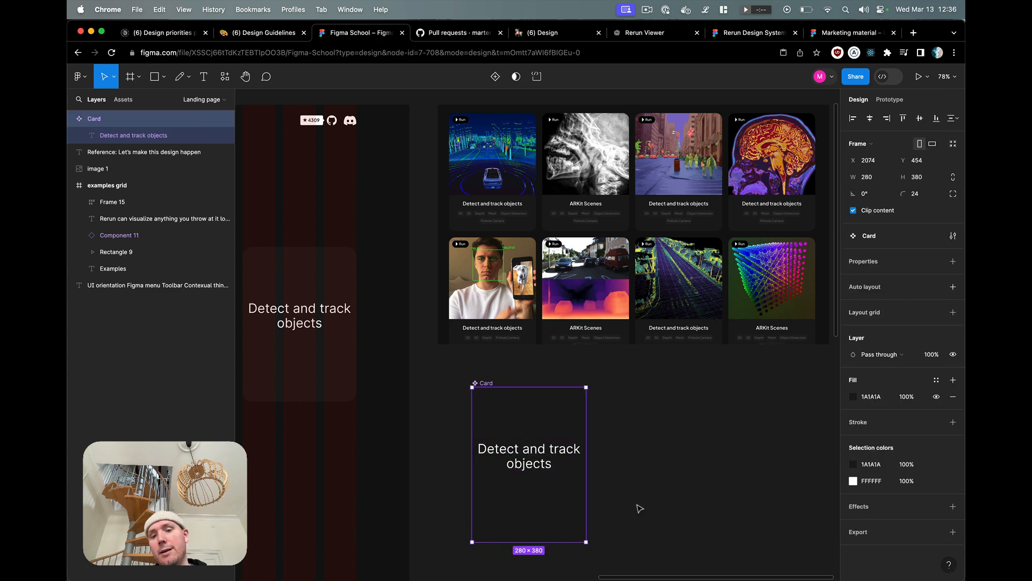
left_click(638, 505)
Step: Change the main Card title's font to Plus Jakarta Sans with SemiBold weight
double_click(545, 464)
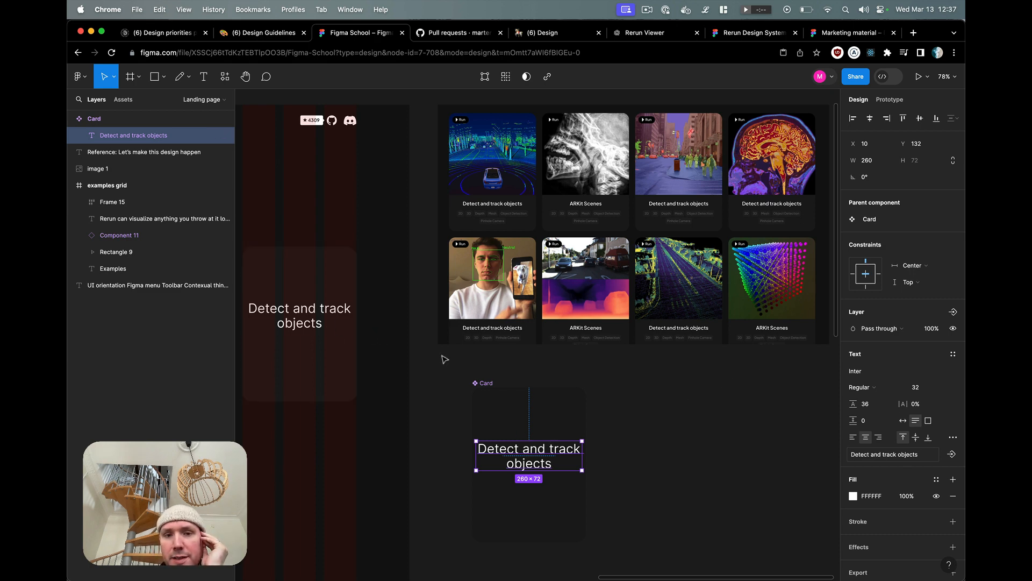
left_click(917, 387)
left_click(916, 371)
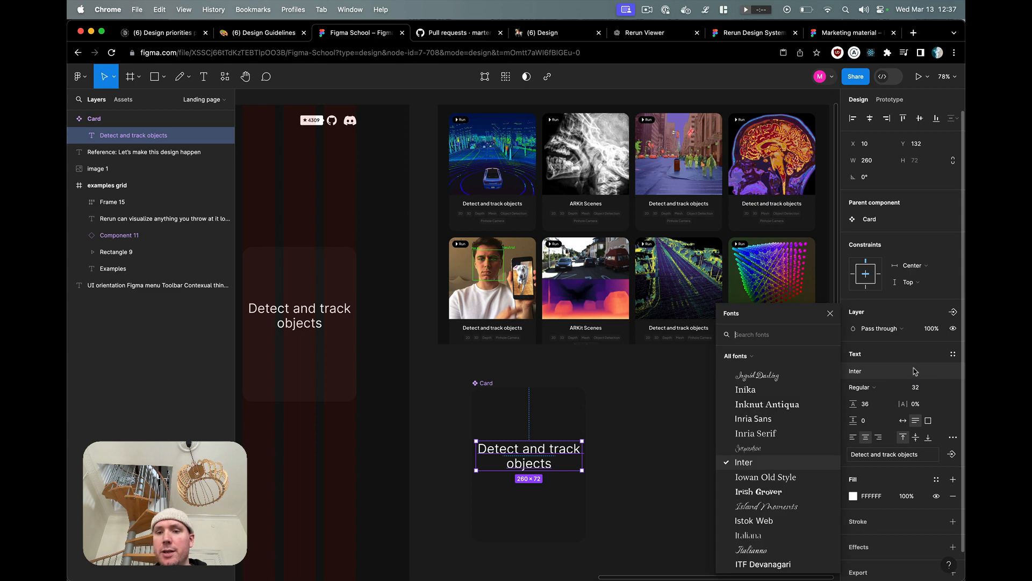
type("plus")
key("Return")
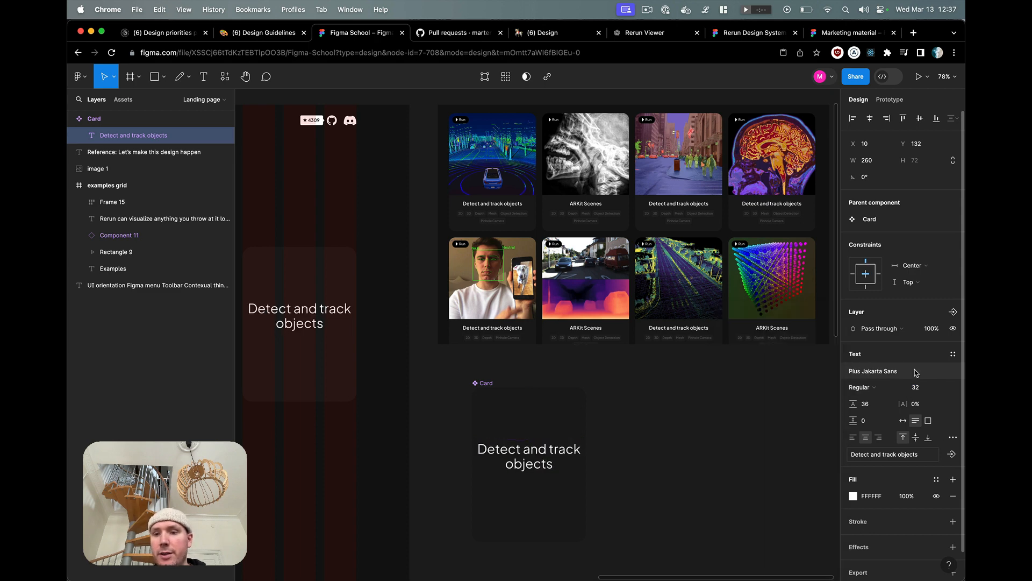
left_click(866, 387)
left_click(927, 409)
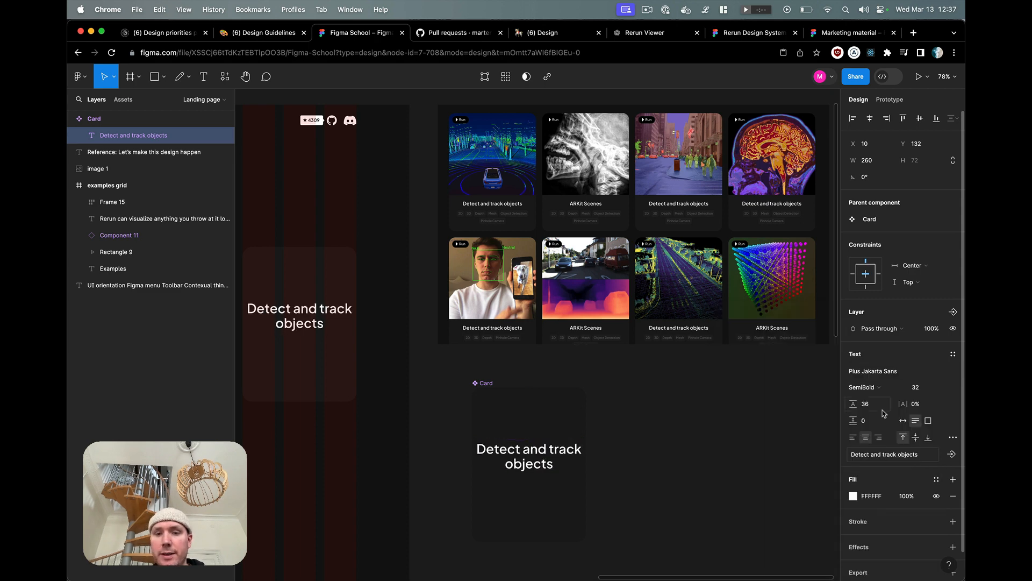
Step: Set the main Card title's font size to 19 and its line height to 22
left_click(919, 388)
type("22")
key("Return")
key("Down")
key("Down")
key("Down")
key("Down")
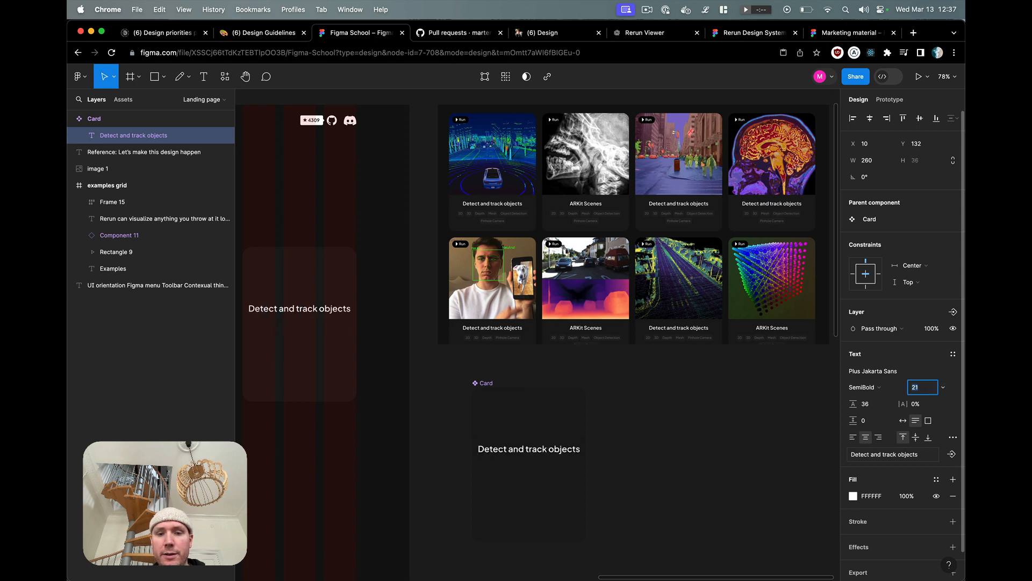
left_click(881, 406)
type("26")
key("Return")
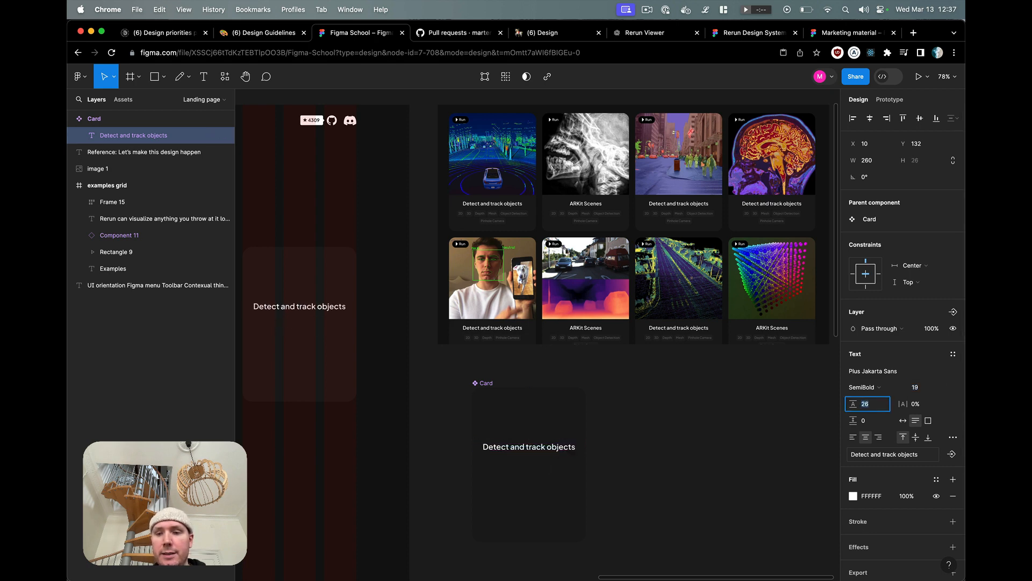
Step: Move the title text down within the main Card component to about Y 225, keeping it horizontally centered
left_click(558, 468)
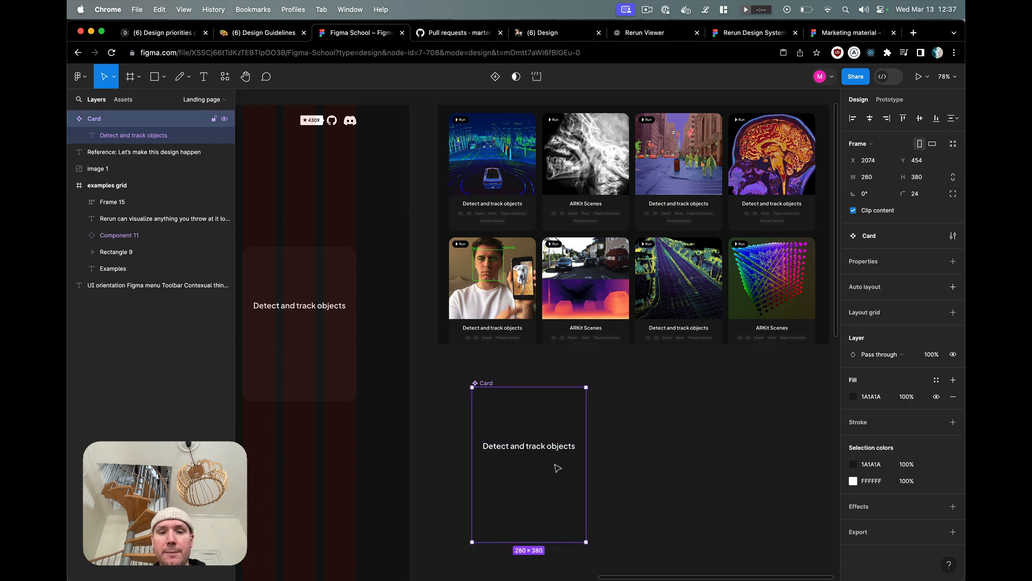
left_click(557, 451)
left_click_drag(561, 449, 557, 487)
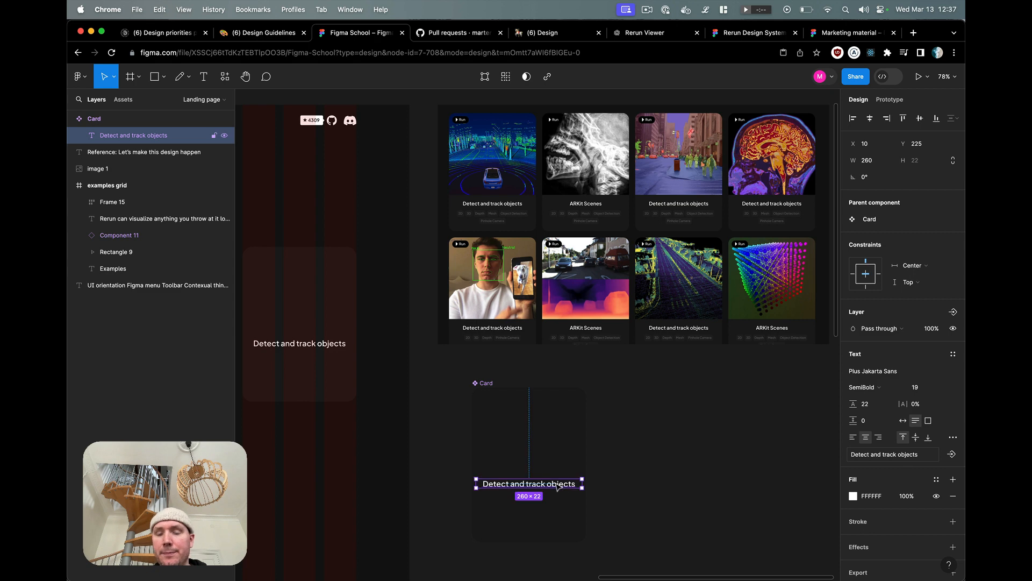
left_click(648, 443)
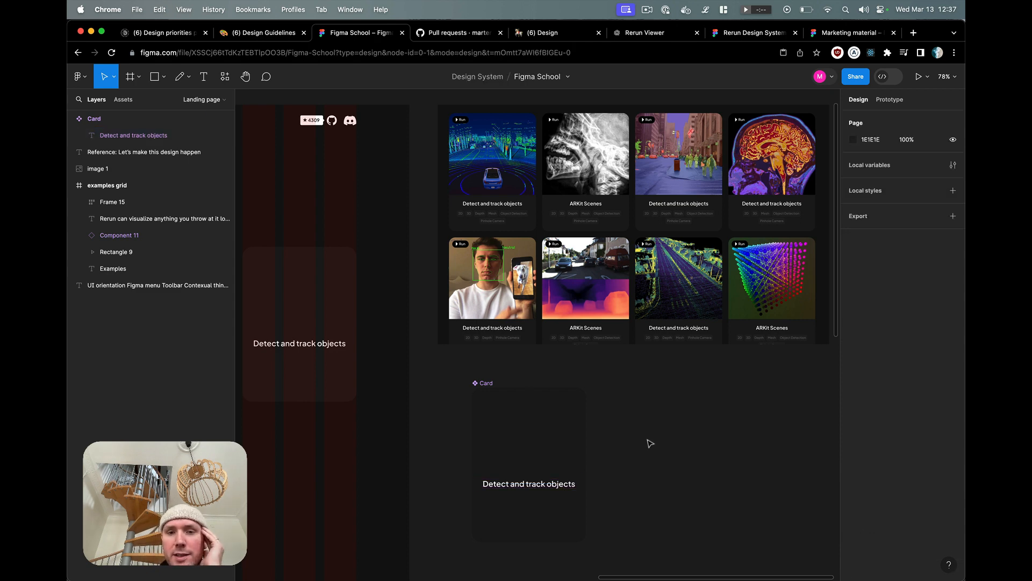
Step: Replace the title of the fourth card in the first row of the examples grid with "ARKit Scenes"
scroll(648, 442, "left", 5)
scroll(648, 442, "left", 5)
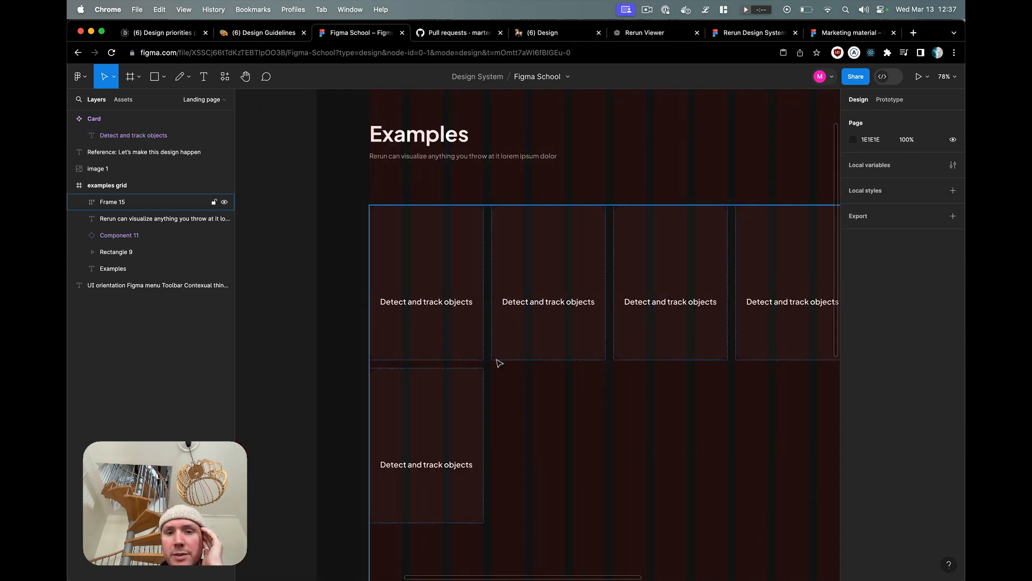
scroll(582, 348, "right", 10)
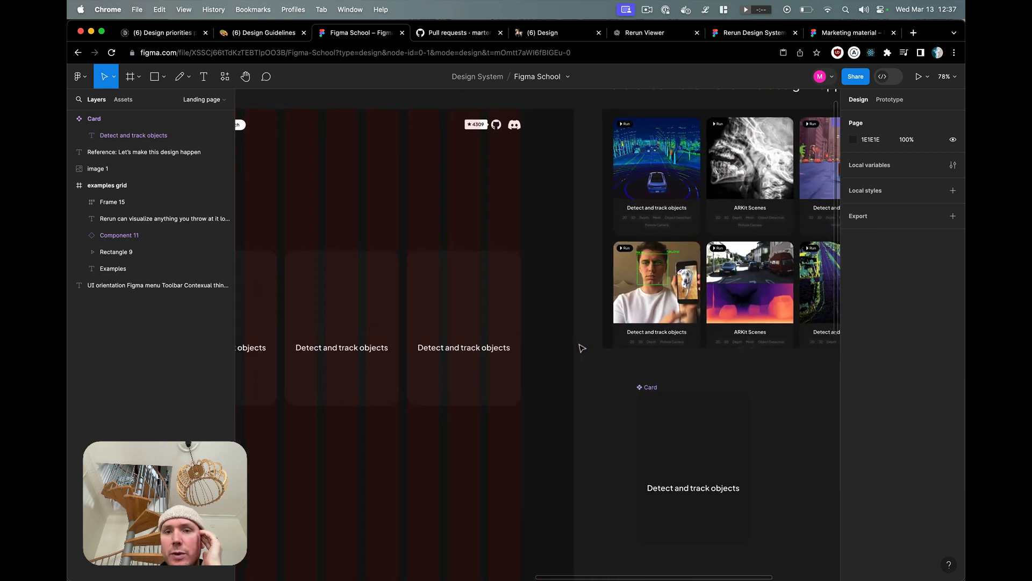
double_click(492, 348)
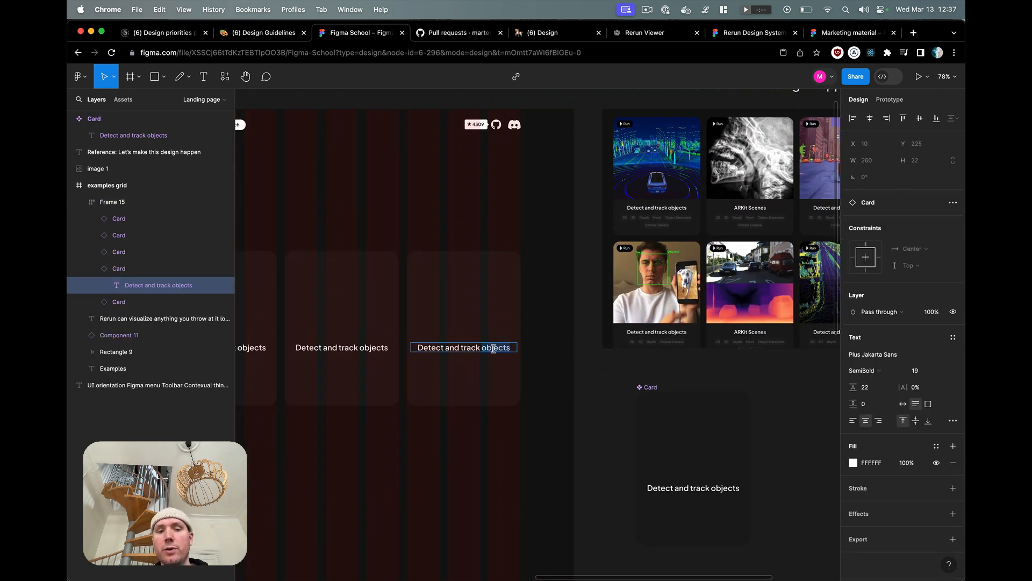
type("ARKit")
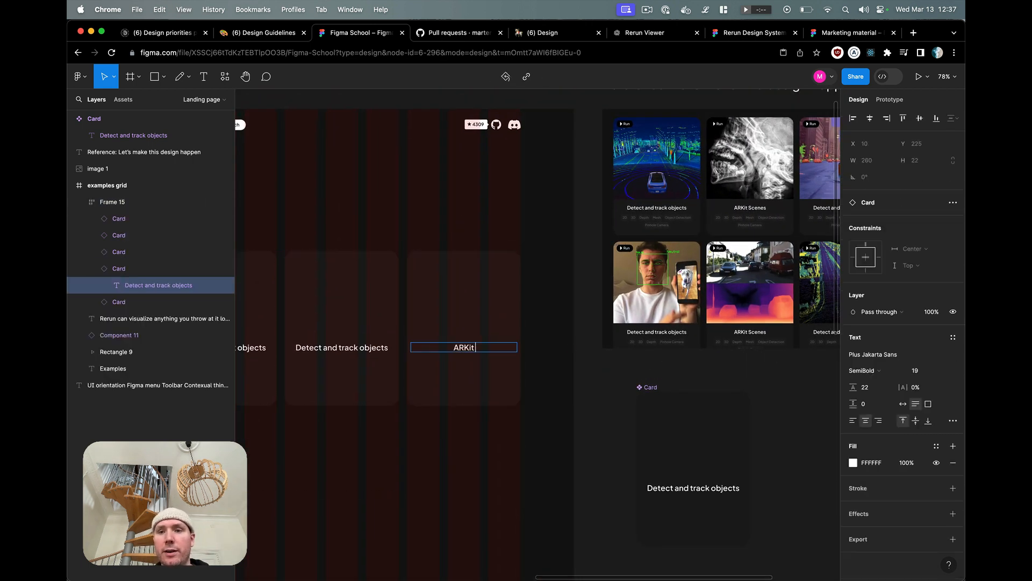
type(" Scenes")
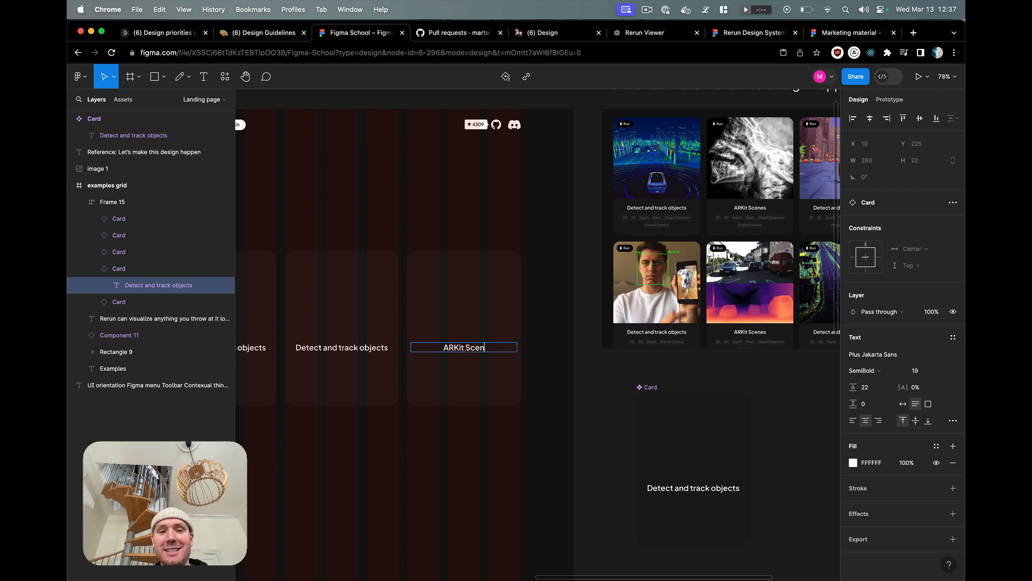
Step: Replace the title of the third card in the first row of the examples grid with "MRI Scan"
left_click(373, 349)
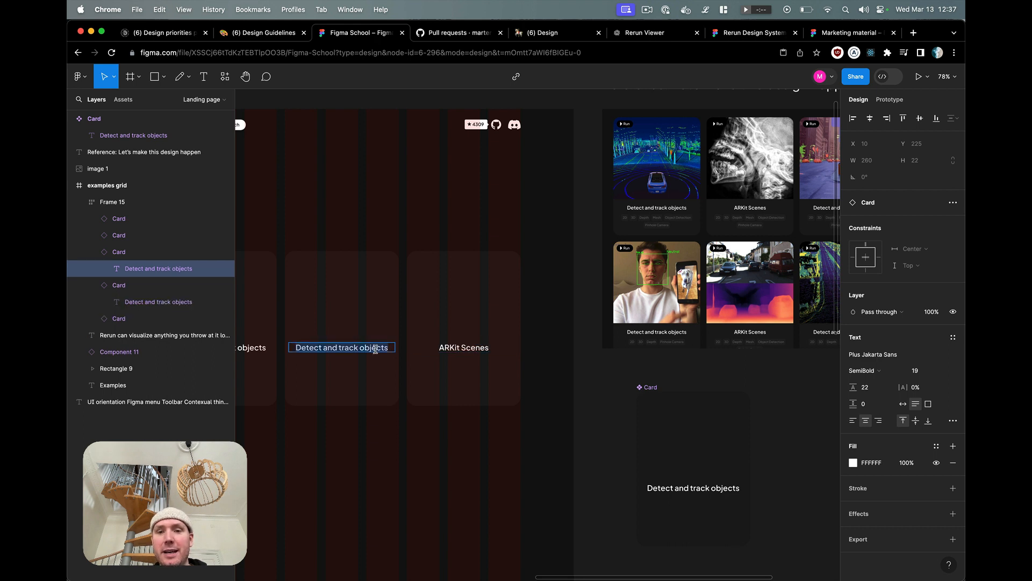
scroll(375, 350, "right", 5)
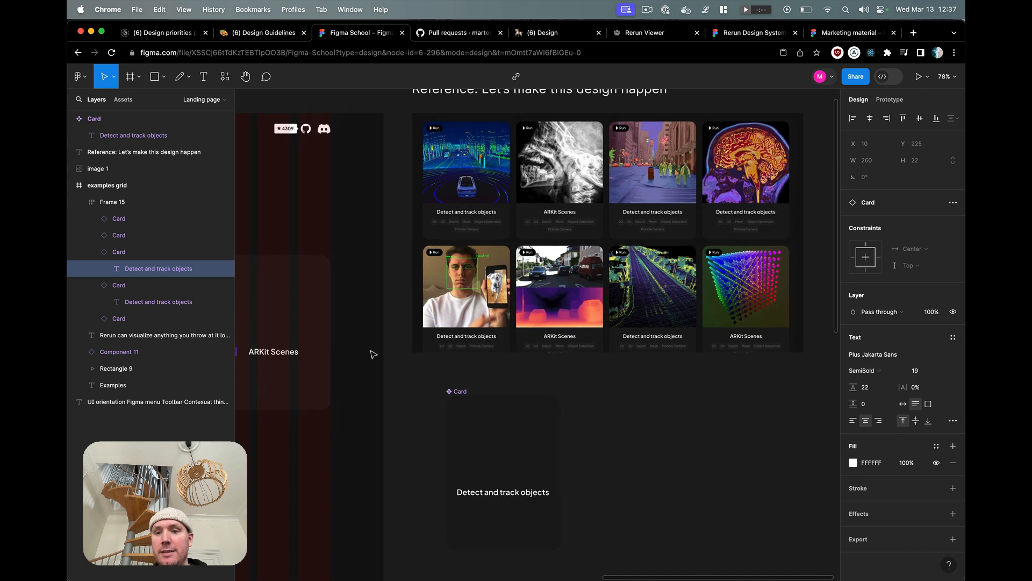
scroll(373, 354, "left", 8)
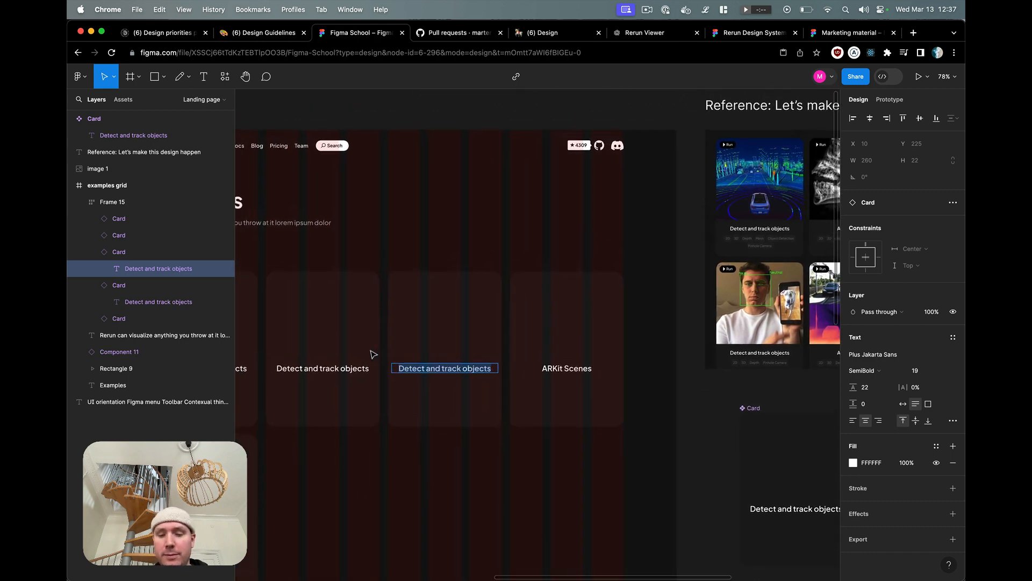
key("Return")
type("MRI Scan")
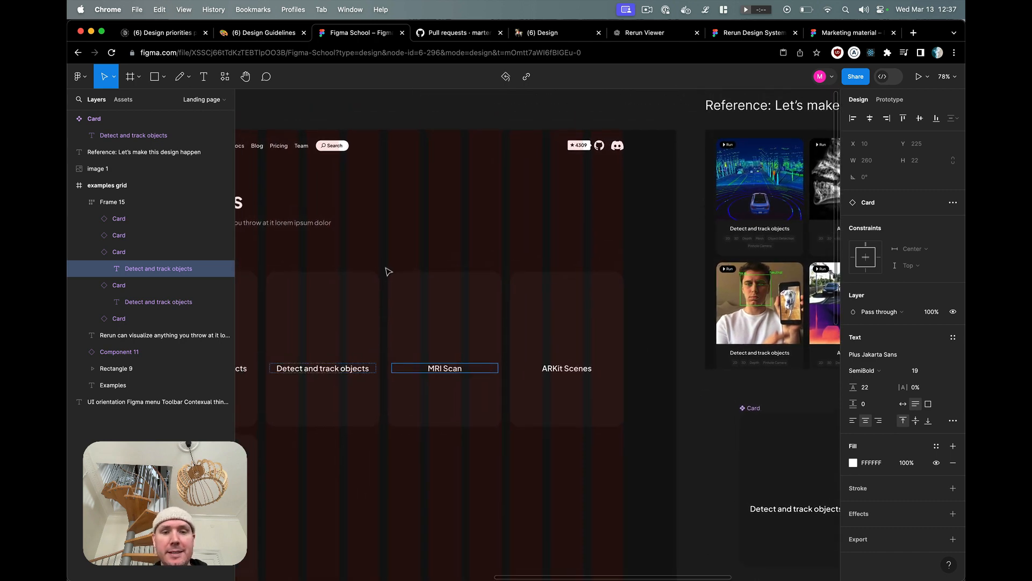
Step: Select the third card in the first row of the examples grid and hide the editor's interface panels
left_click(433, 239)
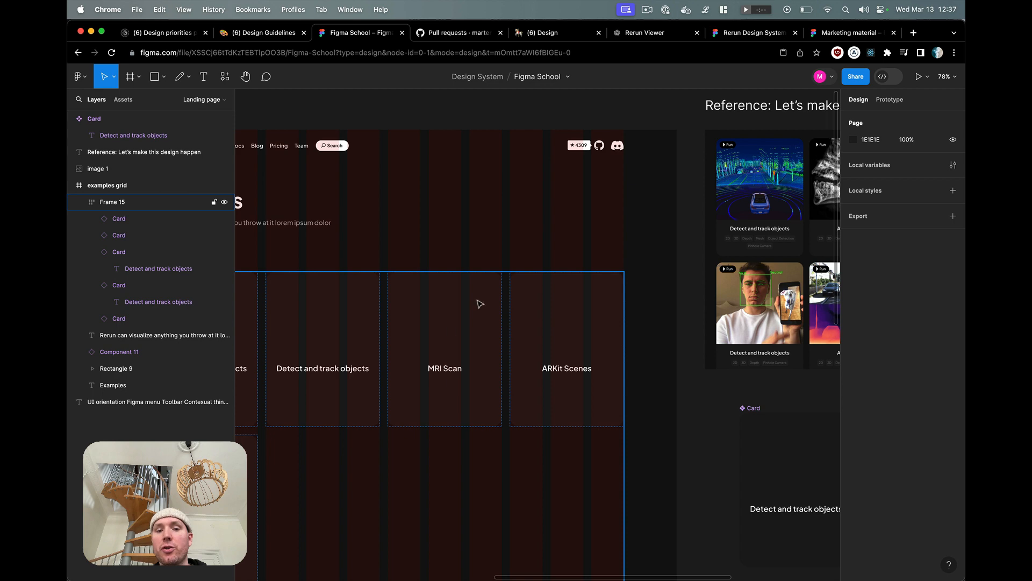
left_click(550, 372)
left_click(484, 338)
key("super+backslash")
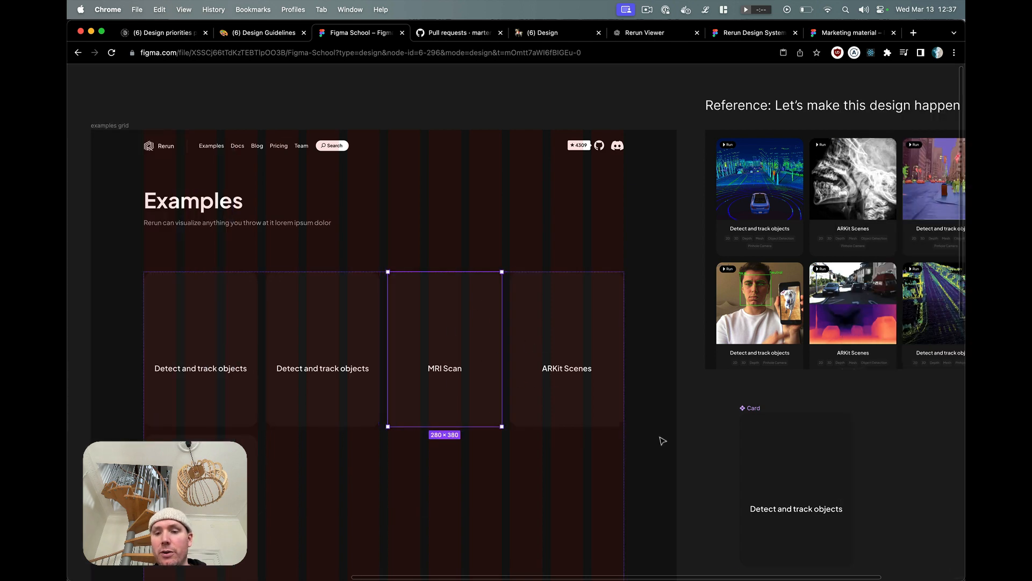
Step: Place the Unsplash surfing photo from the desktop inside the main Card component
left_click(795, 463)
scroll(795, 463, "down", 4)
scroll(795, 463, "right", 4)
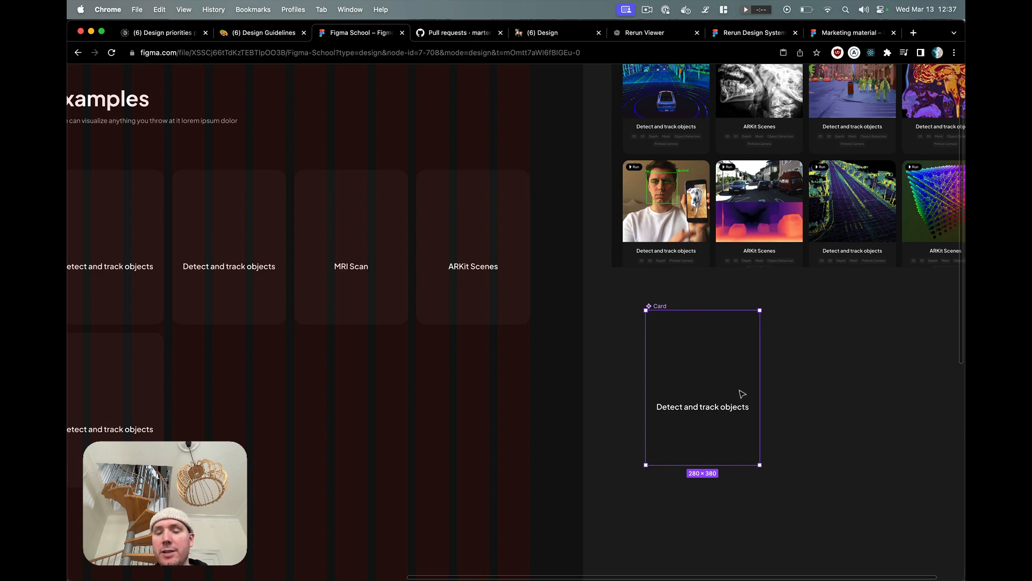
left_click(790, 357)
key("F11")
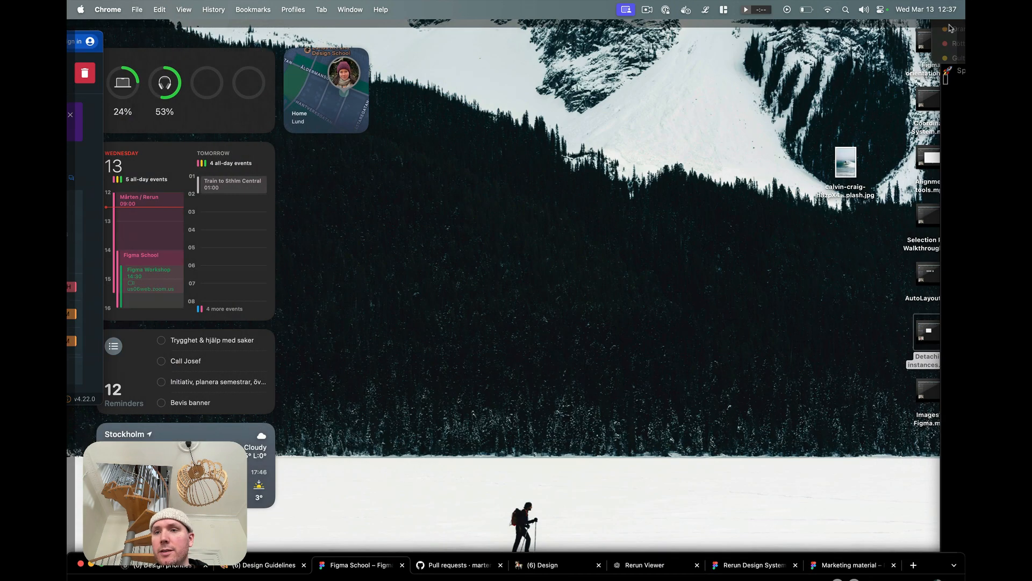
left_click_drag(843, 156, 700, 352)
key("F11")
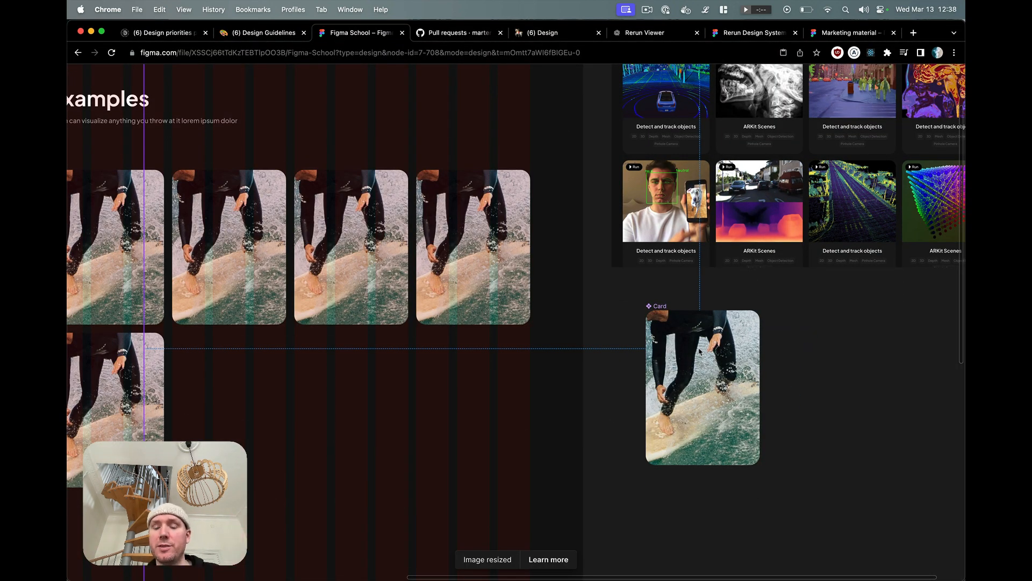
Step: Scale the oversized photo down proportionally to about 125 × 188 within the main Card component
scroll(699, 351, "right", 4)
scroll(699, 351, "down", 2)
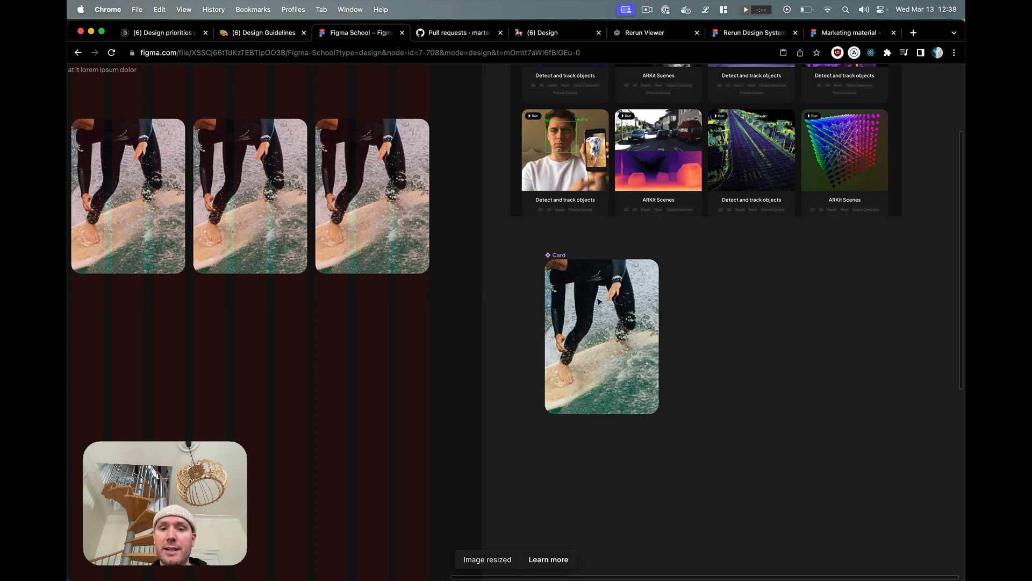
scroll(598, 301, "down", 10)
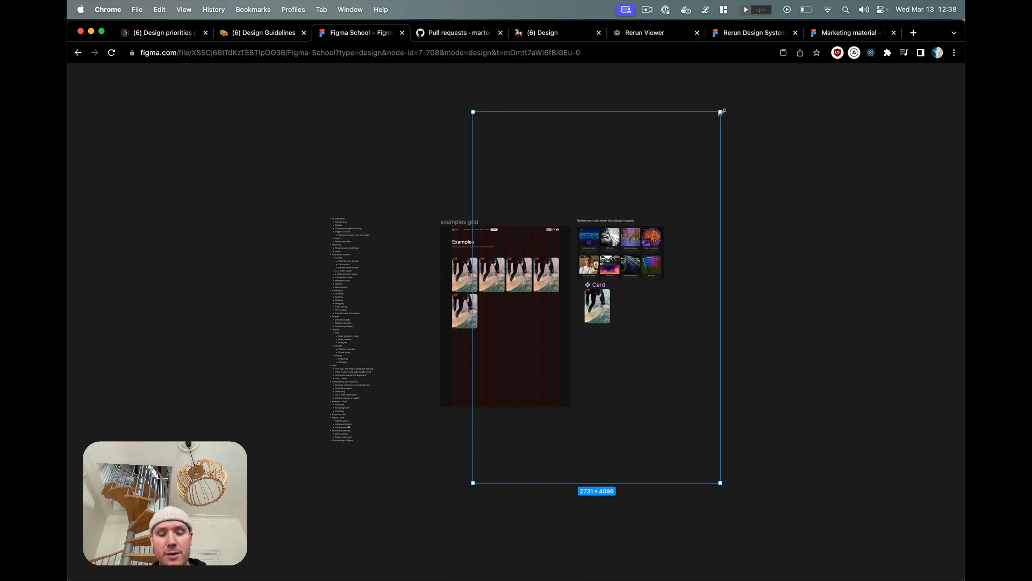
left_click_drag(722, 111, 602, 290)
scroll(589, 303, "up", 15)
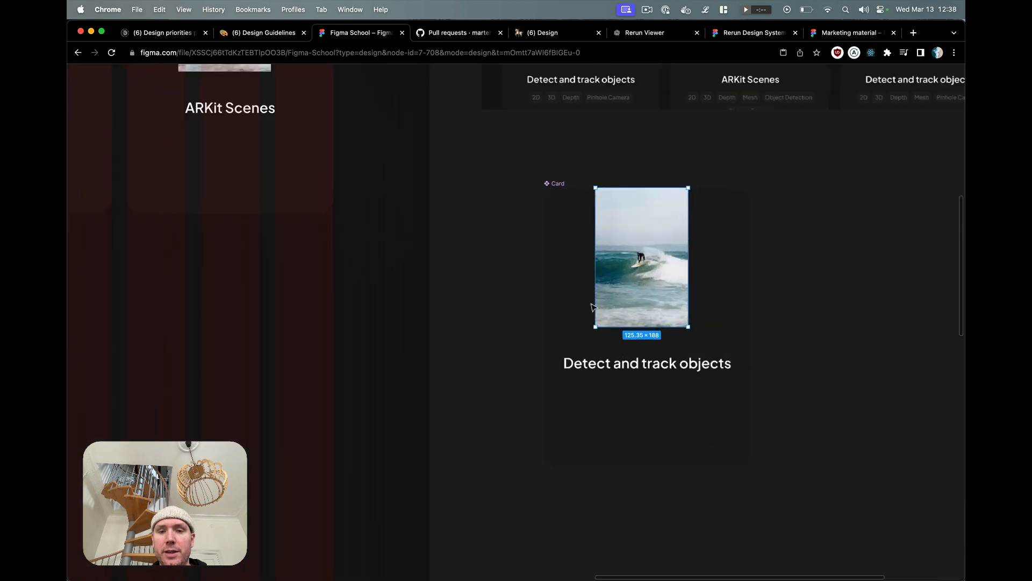
Step: Stretch the photo across the main Card's full width of 280 and set its height to 240, using the reference cards as a guide
scroll(592, 307, "down", 10)
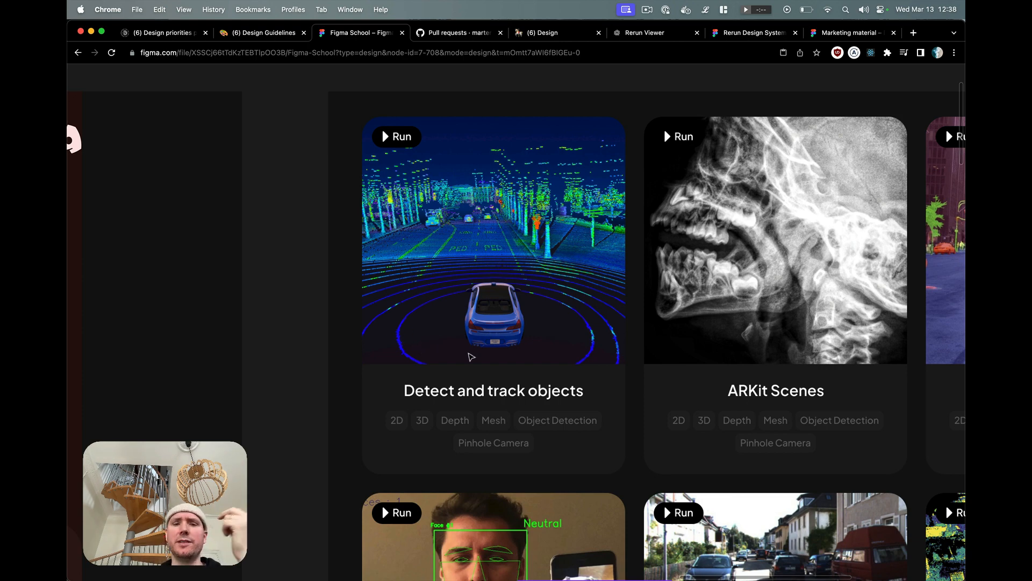
scroll(471, 357, "down", 10)
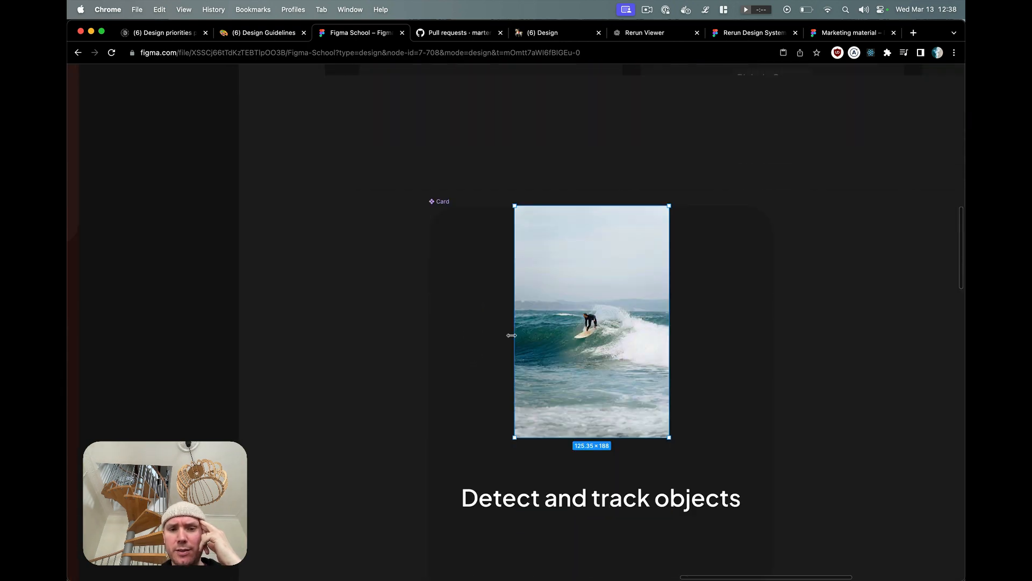
left_click_drag(511, 335, 429, 335)
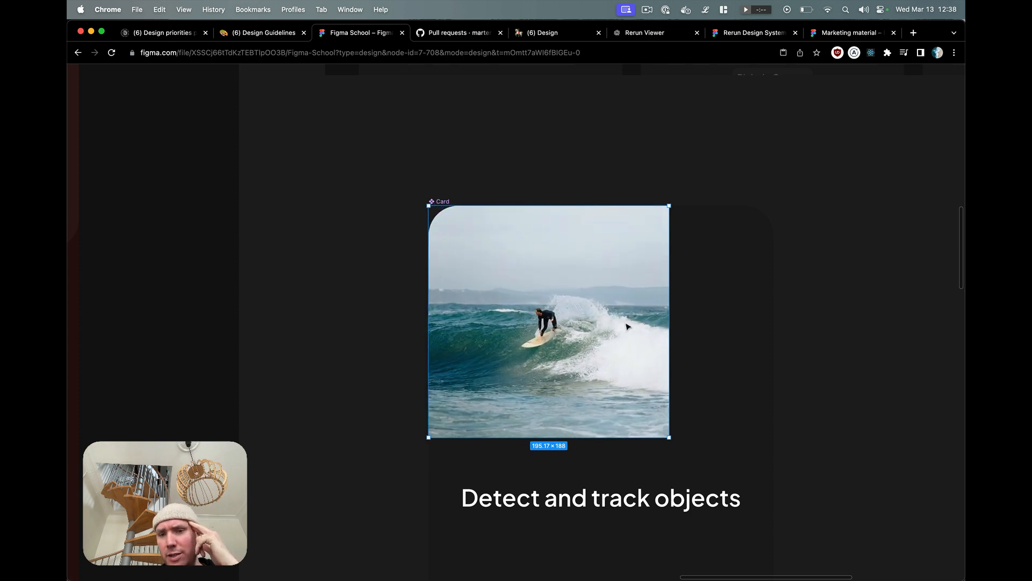
left_click_drag(670, 325, 772, 326)
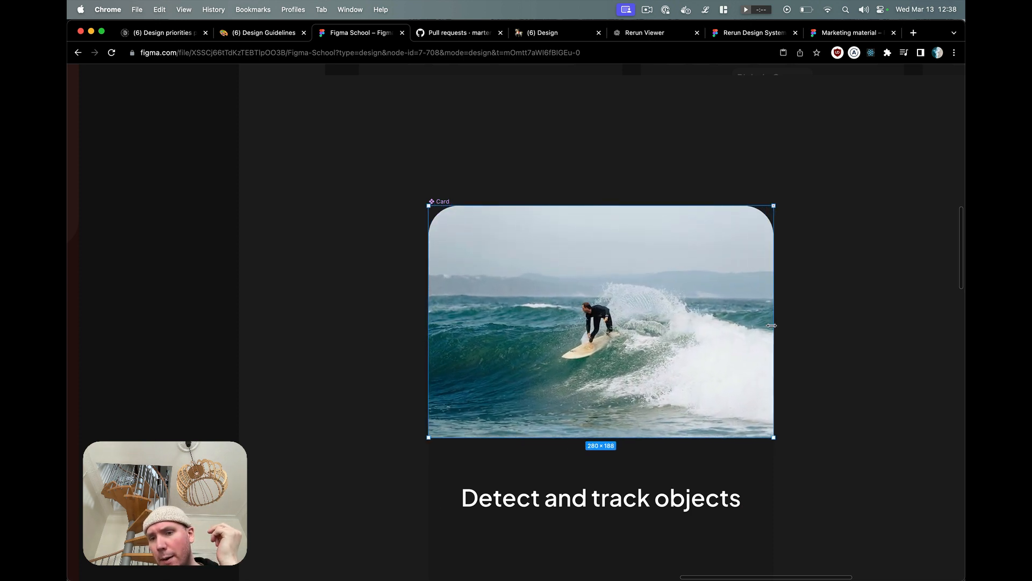
scroll(741, 370, "down", 5)
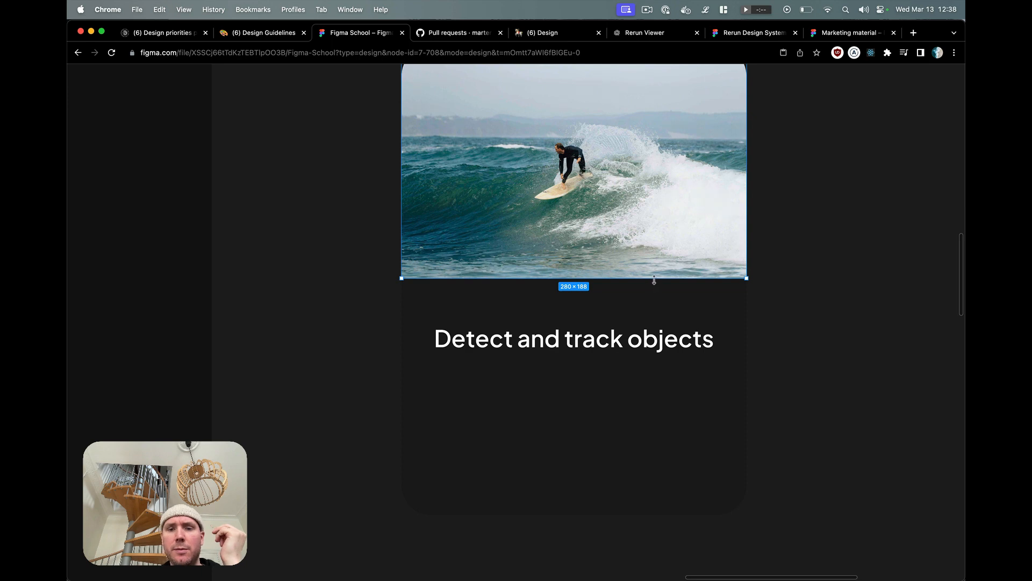
left_click_drag(654, 280, 653, 347)
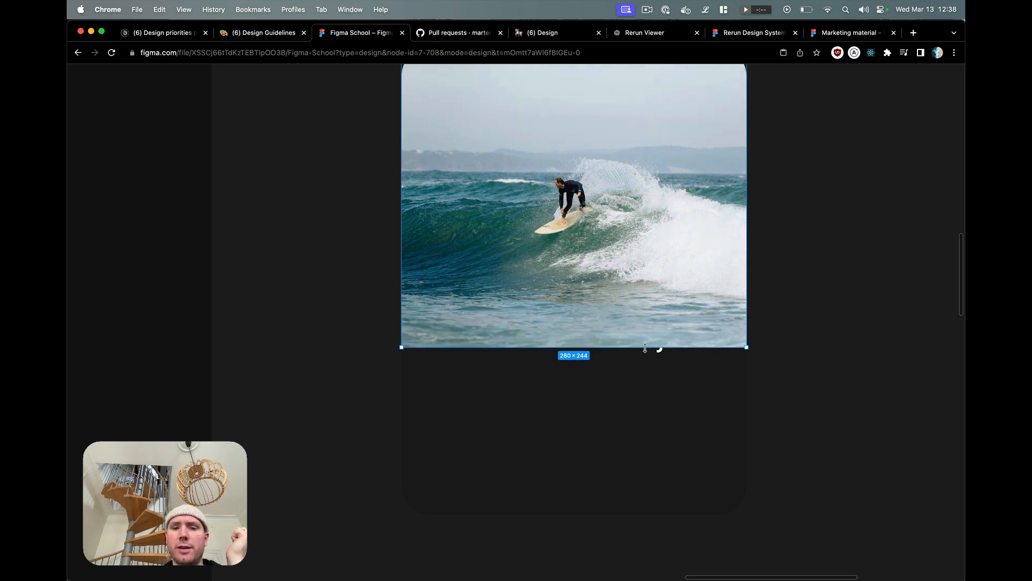
left_click_drag(607, 347, 608, 342)
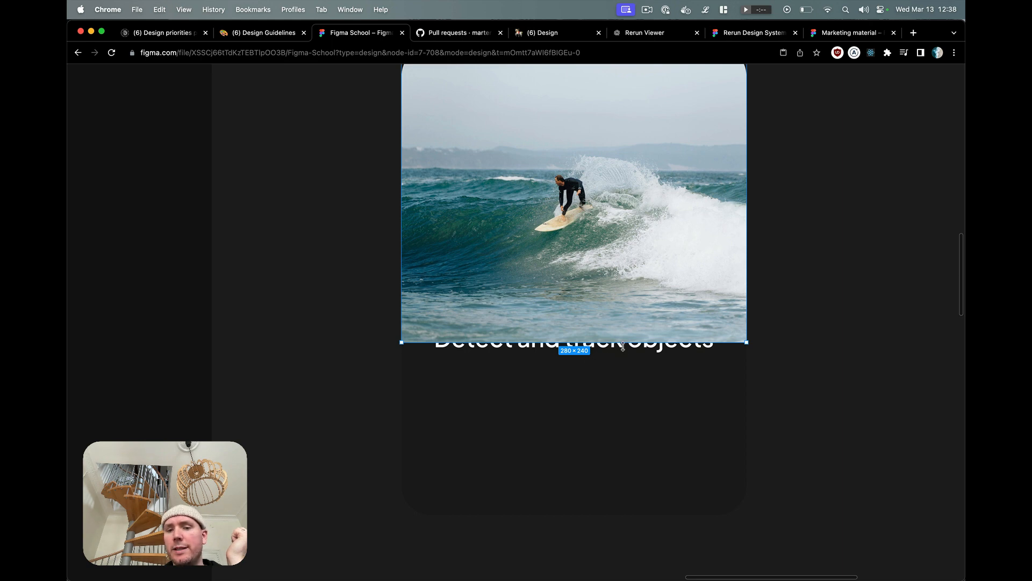
Step: Move the main Card's title down about 36 px so it sits below the photo with a small gap
left_click(700, 350)
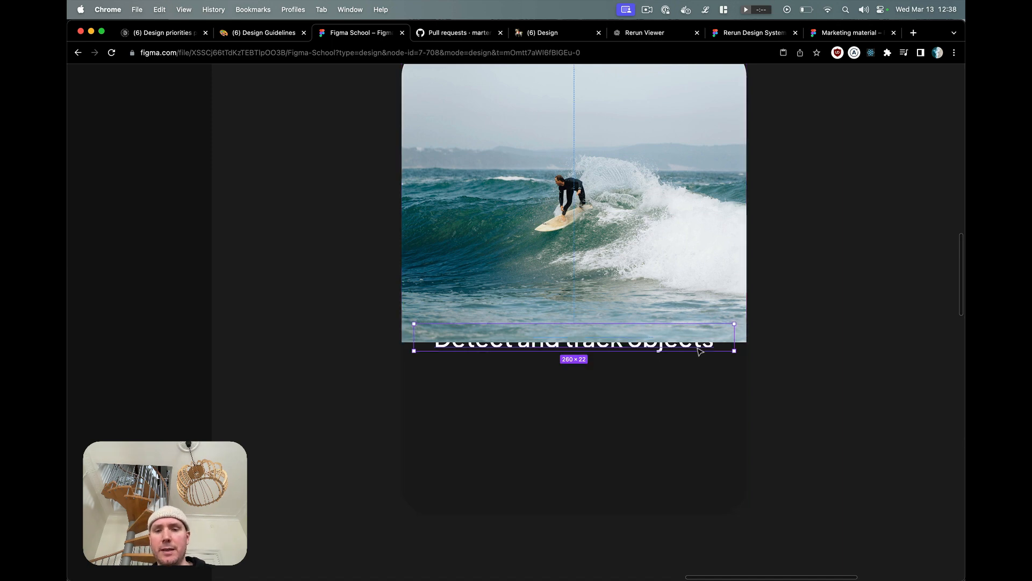
key("shift+Down")
key("shift+Down")
key("shift+Down")
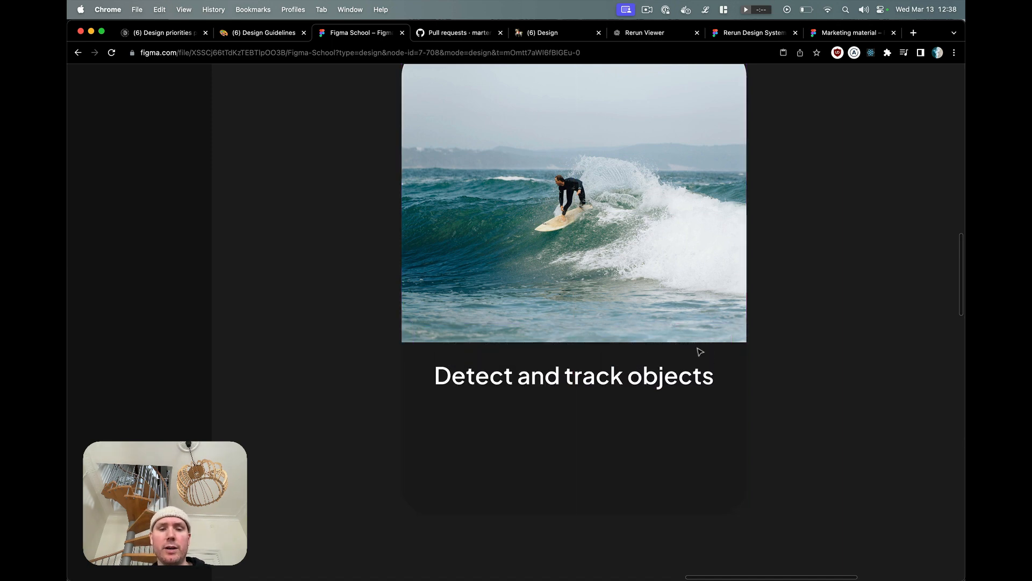
key("shift+Down")
key("Up")
key("Up")
key("Up")
key("Up")
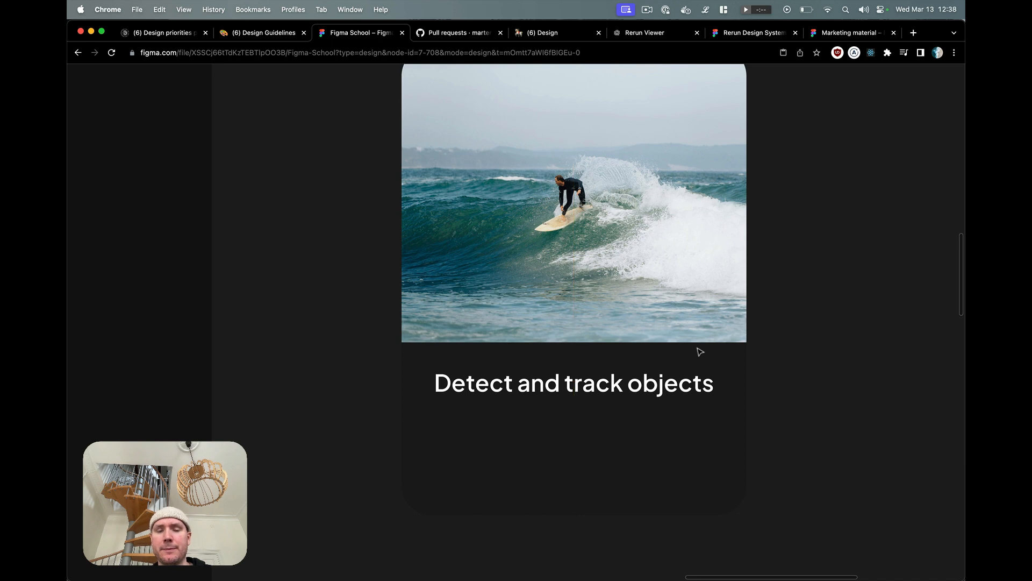
left_click(847, 347)
Step: Restore the interface panels and examine the main Card's Clip content setting and the photo's own corner radius
scroll(847, 346, "up", 4)
scroll(848, 347, "down", 1)
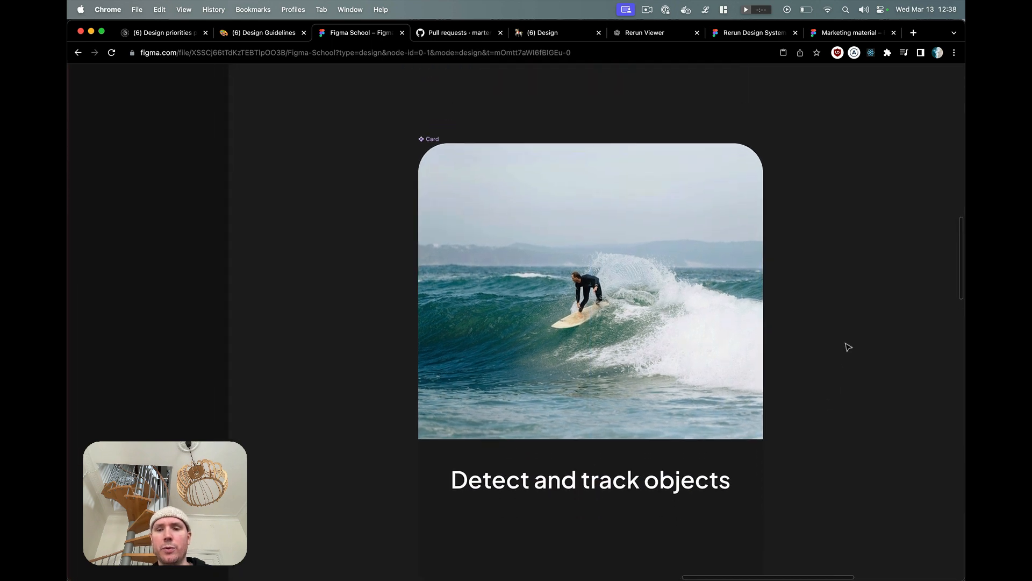
scroll(847, 346, "down", 2)
scroll(848, 346, "right", 1)
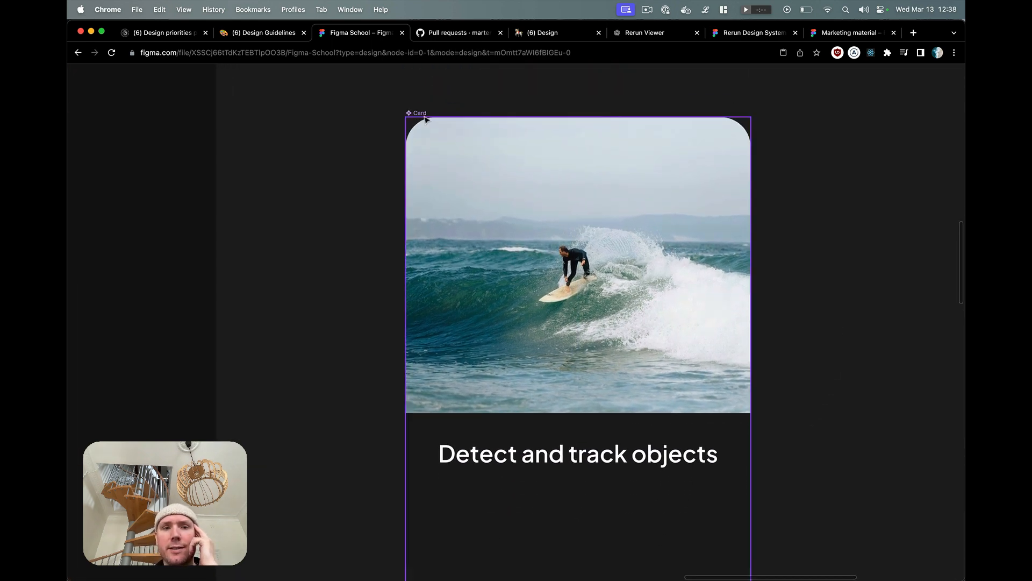
left_click(421, 113)
key("super+backslash")
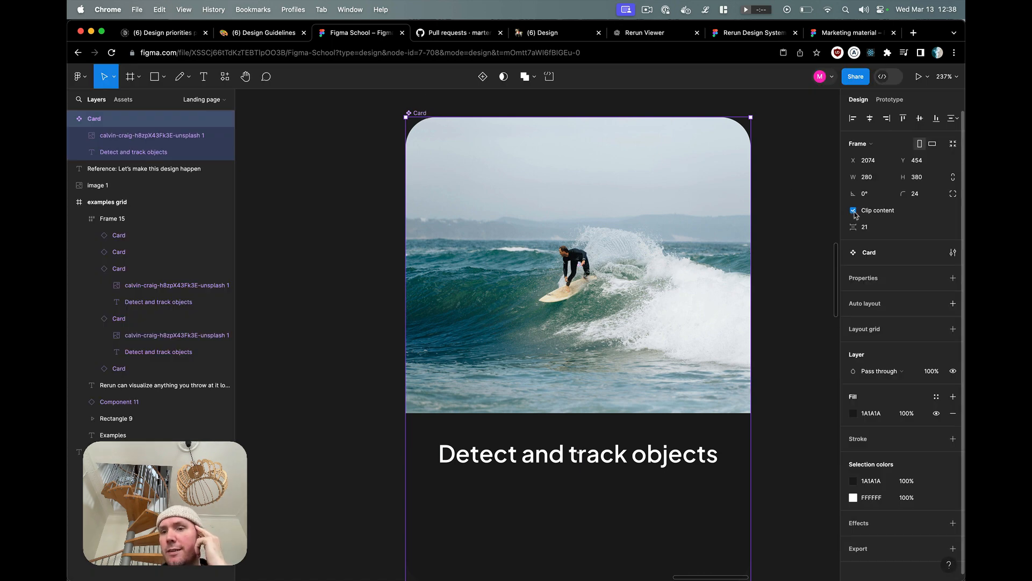
left_click(698, 189)
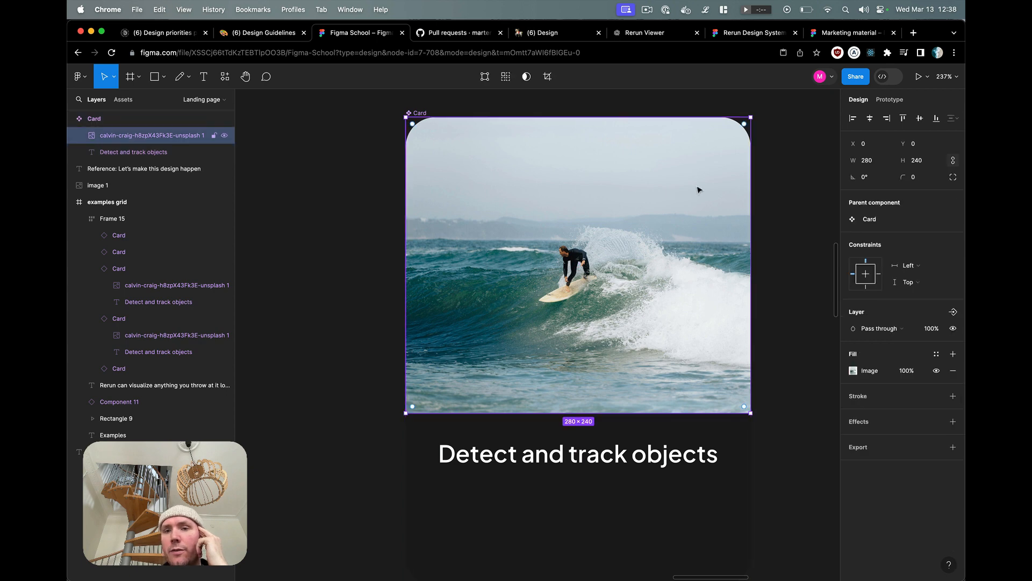
left_click(414, 97)
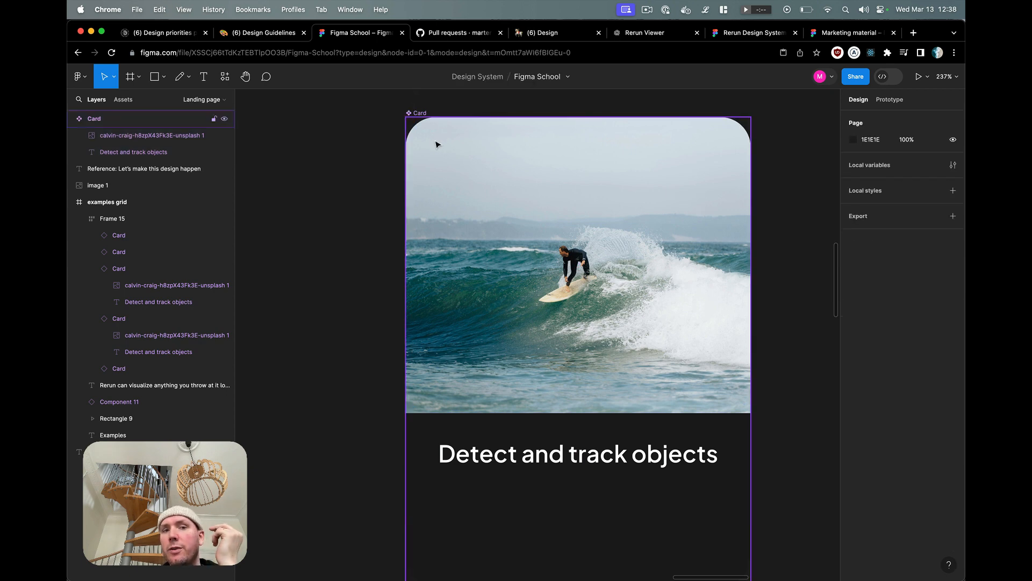
Step: Turn Clip content off and back on for the main Card component
left_click(465, 148)
double_click(465, 148)
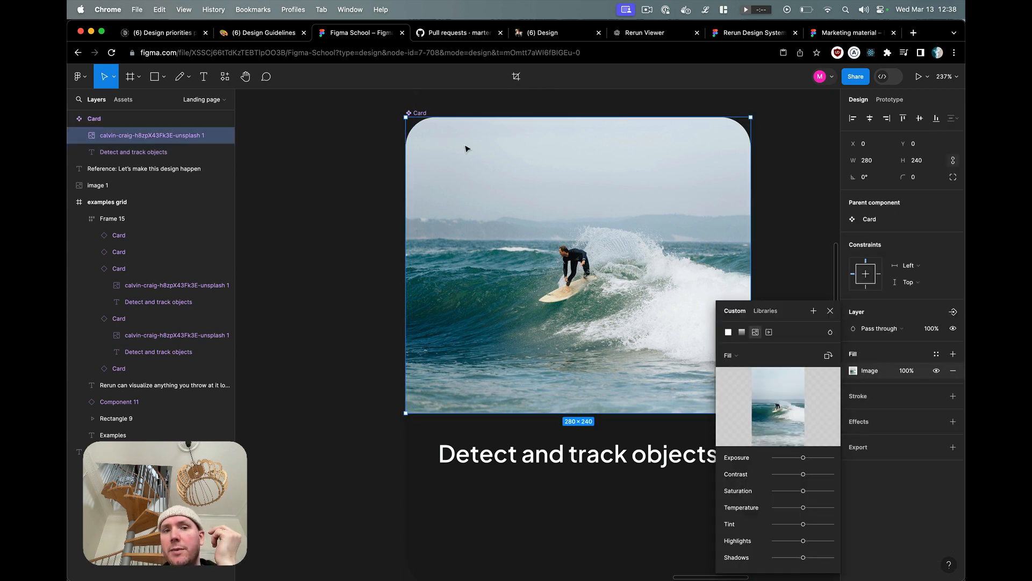
key("Escape")
left_click(416, 112)
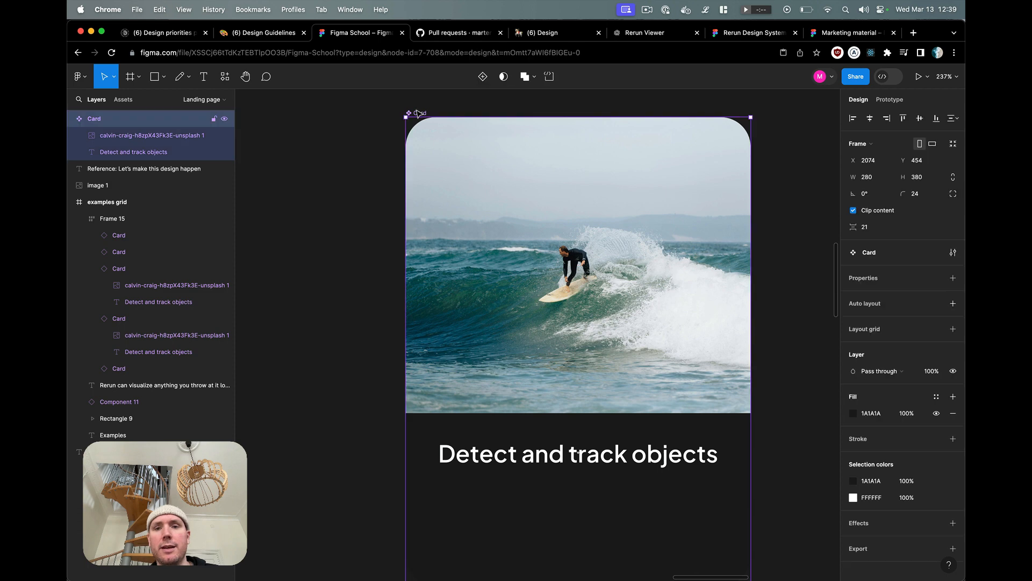
left_click(880, 212)
left_click(880, 212)
left_click(880, 211)
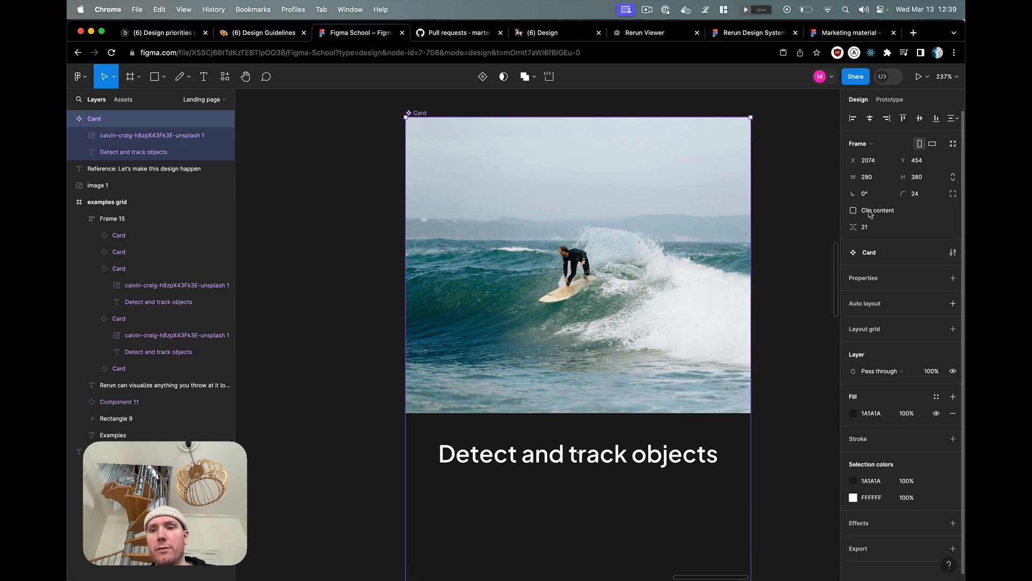
left_click(871, 215)
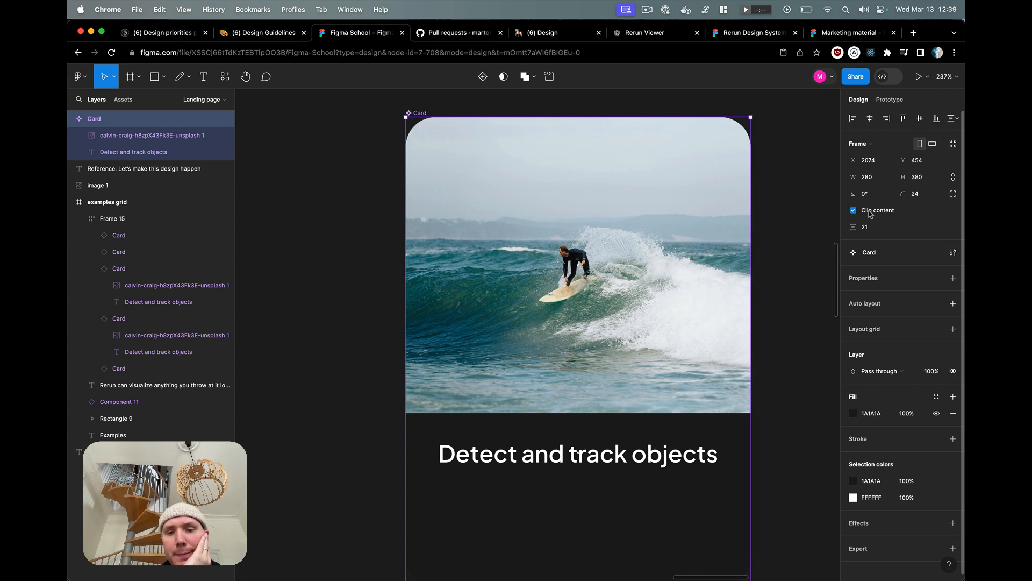
Step: View the examples grid at 100% zoom with the interface hidden, and turn off its column layout grid
scroll(653, 499, "right", 3)
scroll(653, 499, "down", 1)
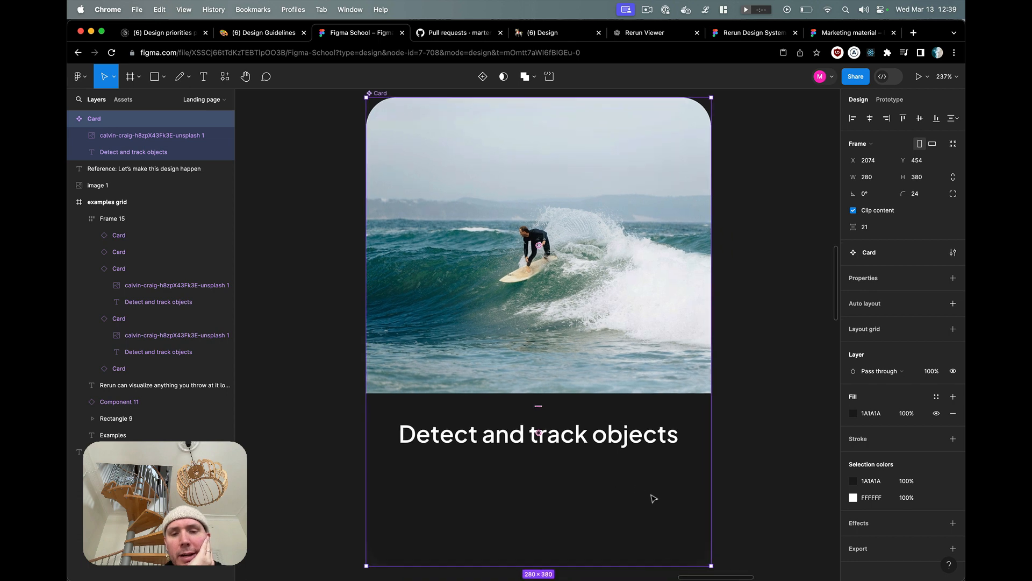
left_click(625, 437)
scroll(625, 437, "down", 5)
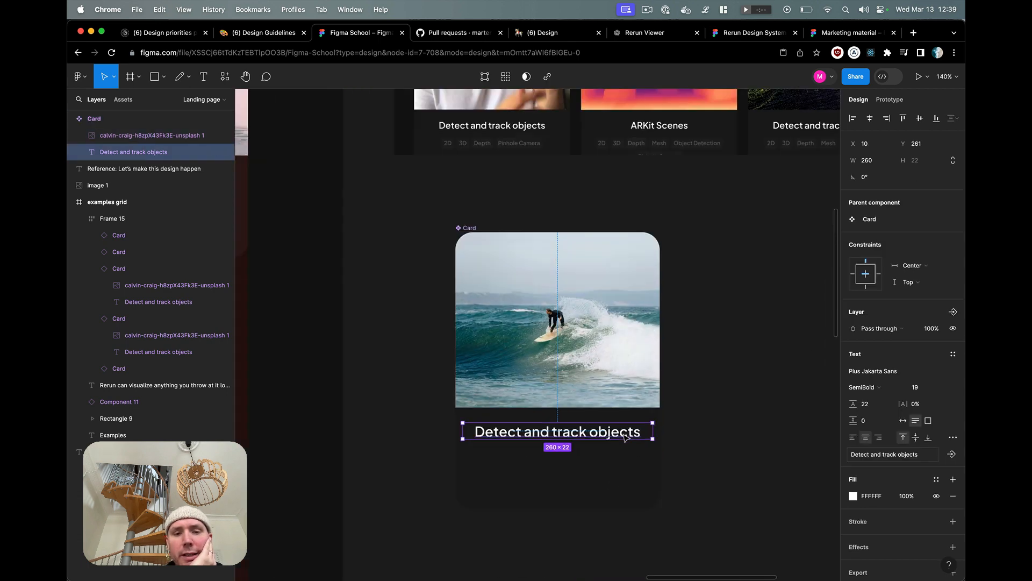
scroll(625, 437, "left", 8)
scroll(624, 437, "up", 6)
scroll(625, 437, "down", 5)
scroll(625, 436, "down", 3)
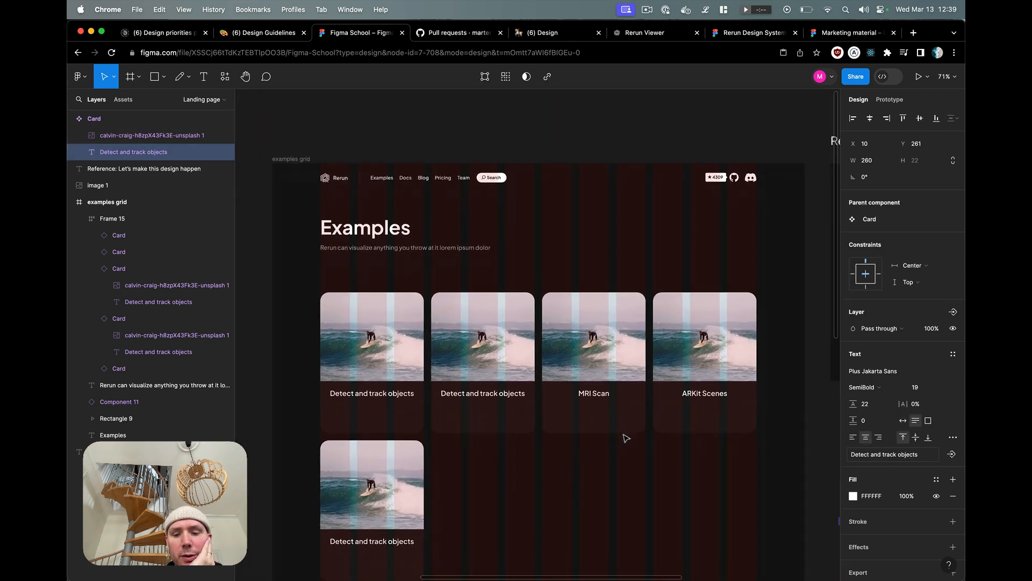
key("shift+0")
scroll(626, 438, "down", 1)
key("super+backslash")
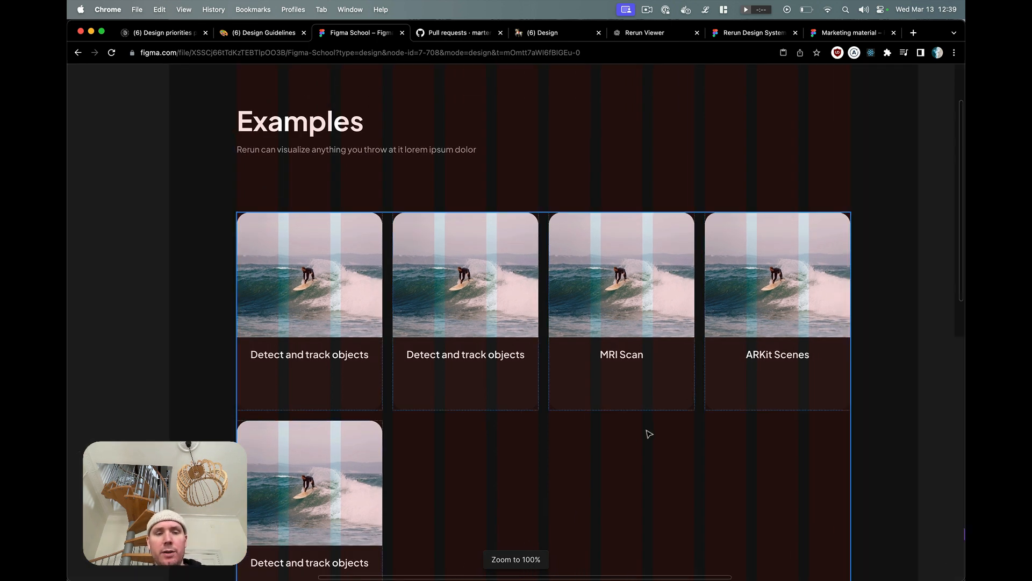
key("ctrl+g")
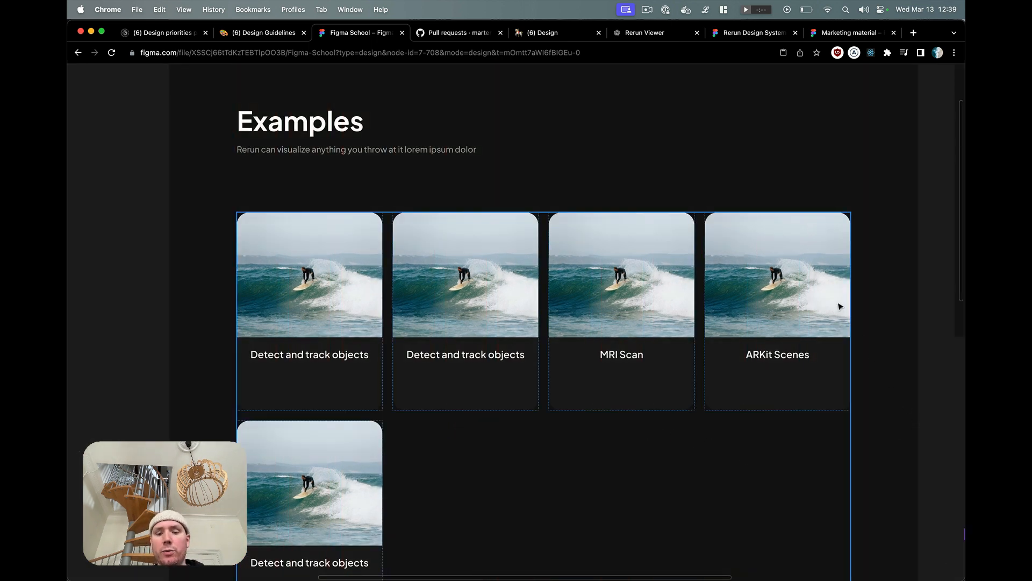
Step: Open unsplash.com in a new browser tab
key("super+t")
type("unsplash.com")
key("Return")
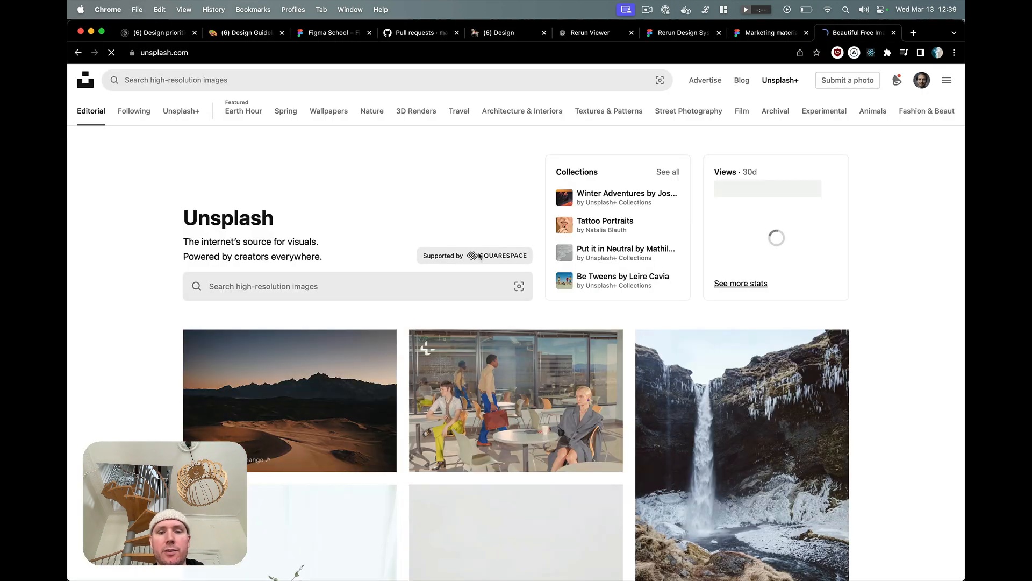
Step: Download the rocky mountain photo and the photo of roses in a glass vase
scroll(520, 318, "down", 5)
left_click(602, 433)
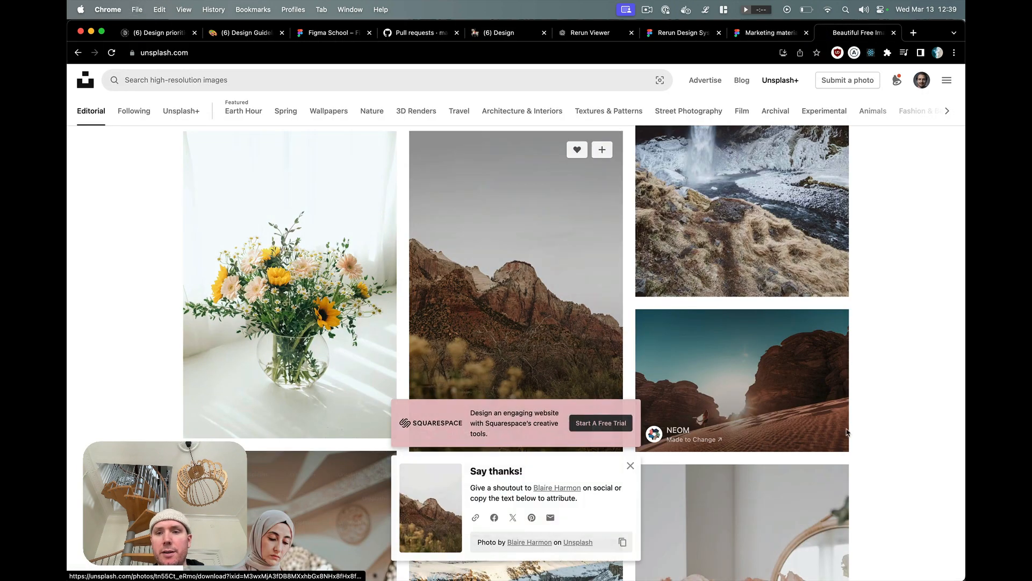
scroll(699, 376, "down", 5)
left_click(828, 478)
Step: Download the floral cross photo and the coastal rock photo
scroll(817, 323, "down", 7)
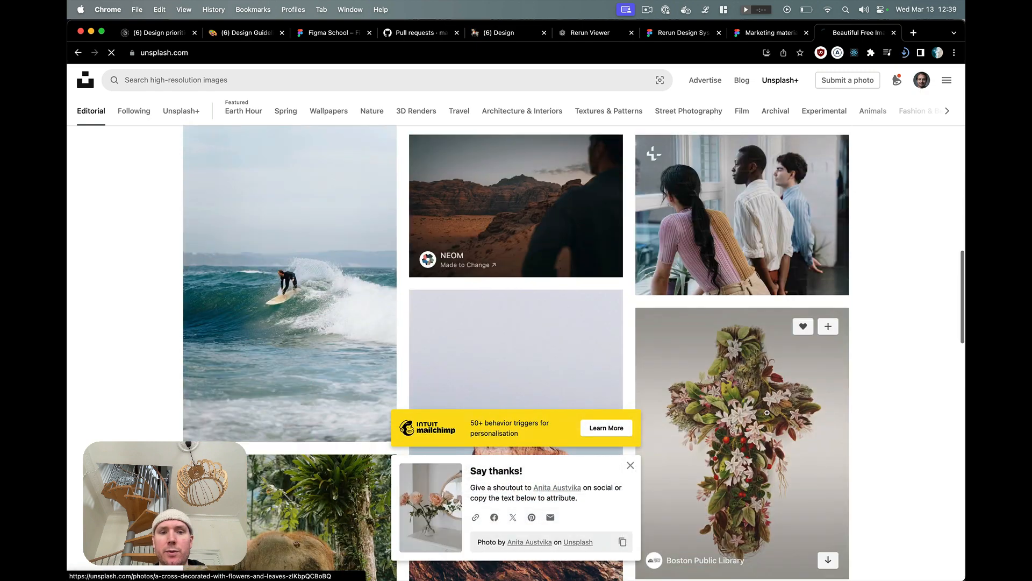
scroll(822, 295, "down", 5)
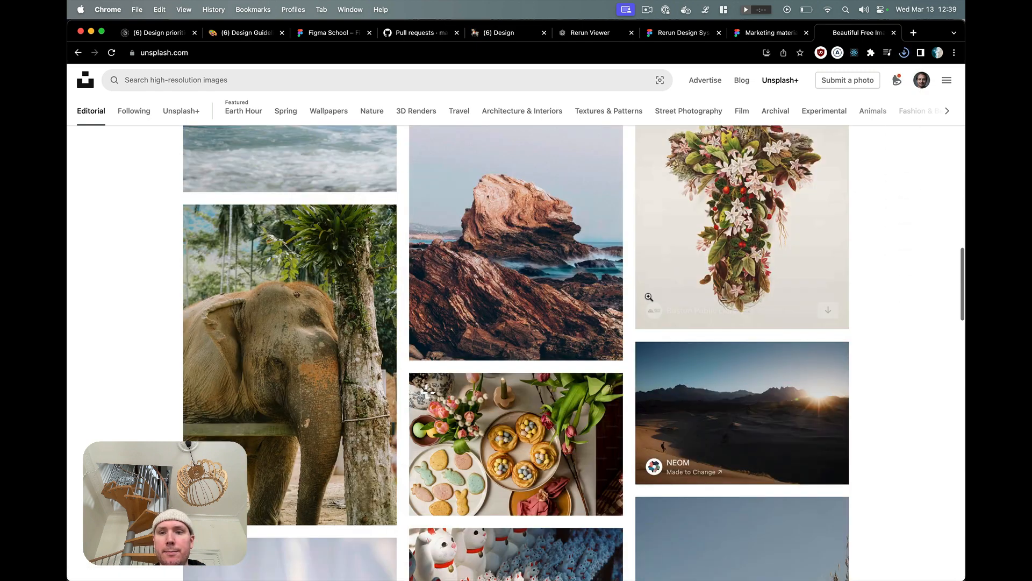
left_click(829, 310)
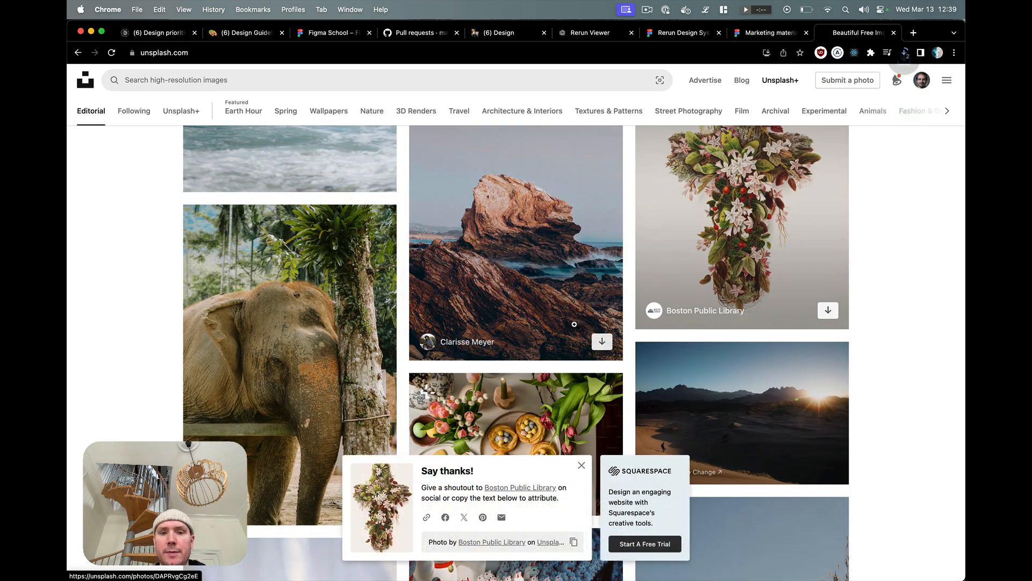
left_click(604, 347)
key("Escape")
left_click(604, 345)
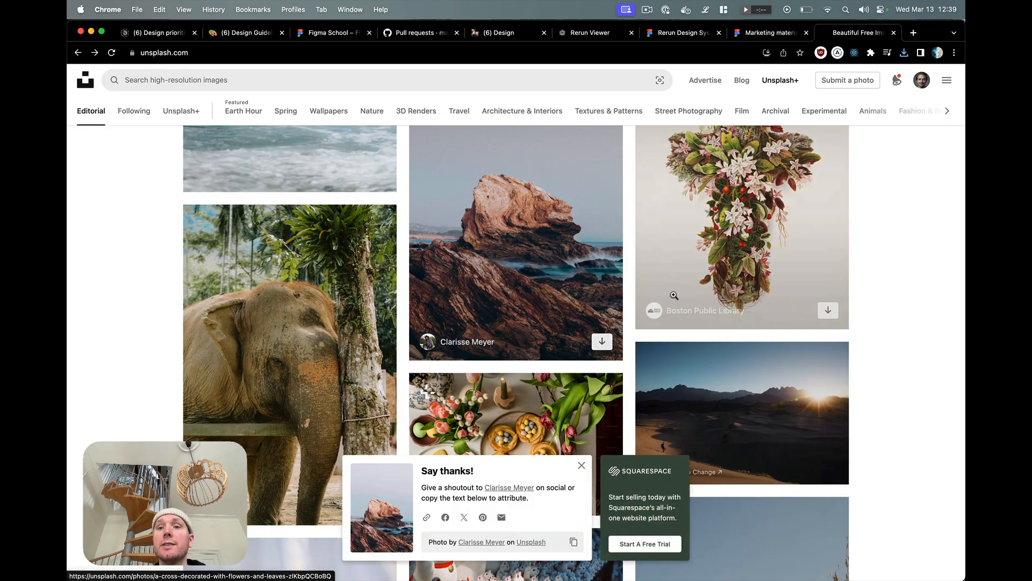
key("ctrl+shift+Tab")
key("ctrl+shift+Tab")
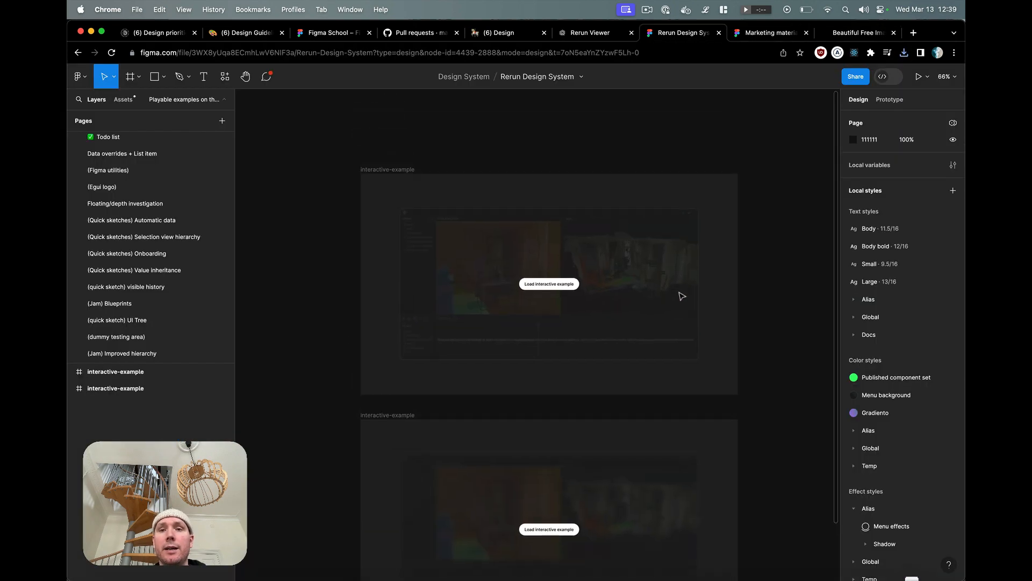
key("ctrl+Tab")
scroll(659, 237, "down", 5)
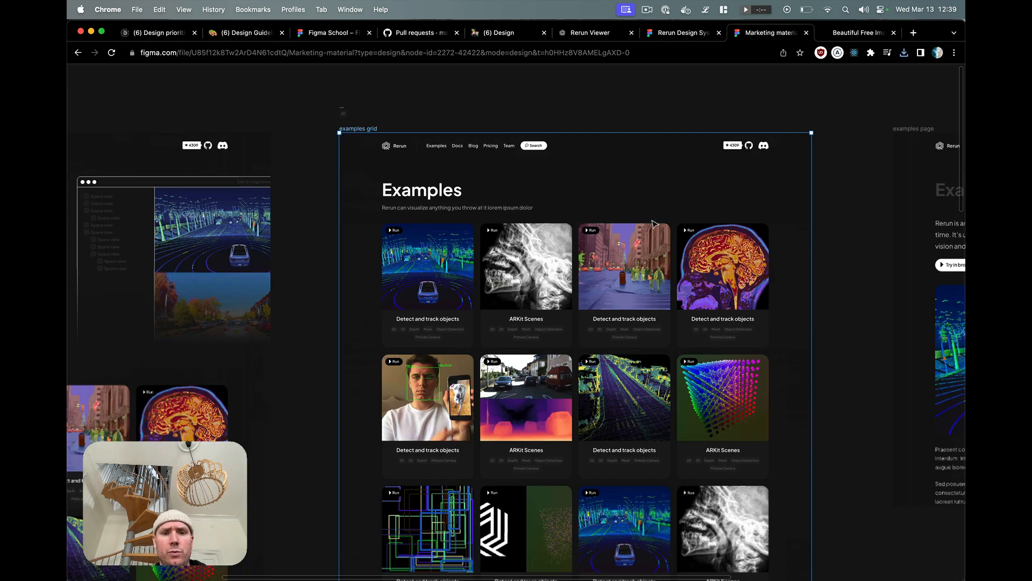
key("ctrl+Tab")
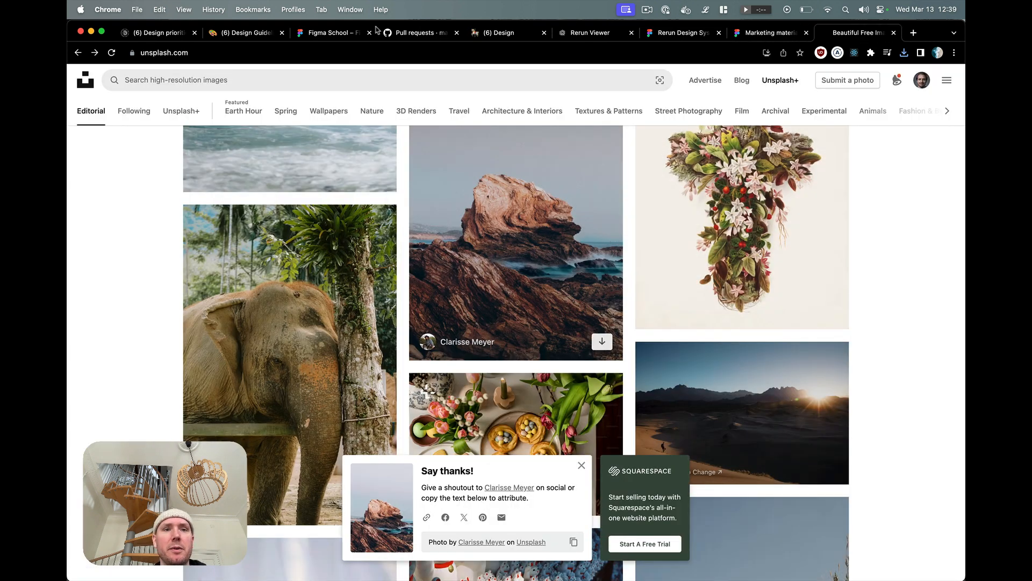
Step: Switch back to the Figma School design file and show the interface again
left_click(344, 32)
scroll(604, 203, "right", 1)
key("super+backslash")
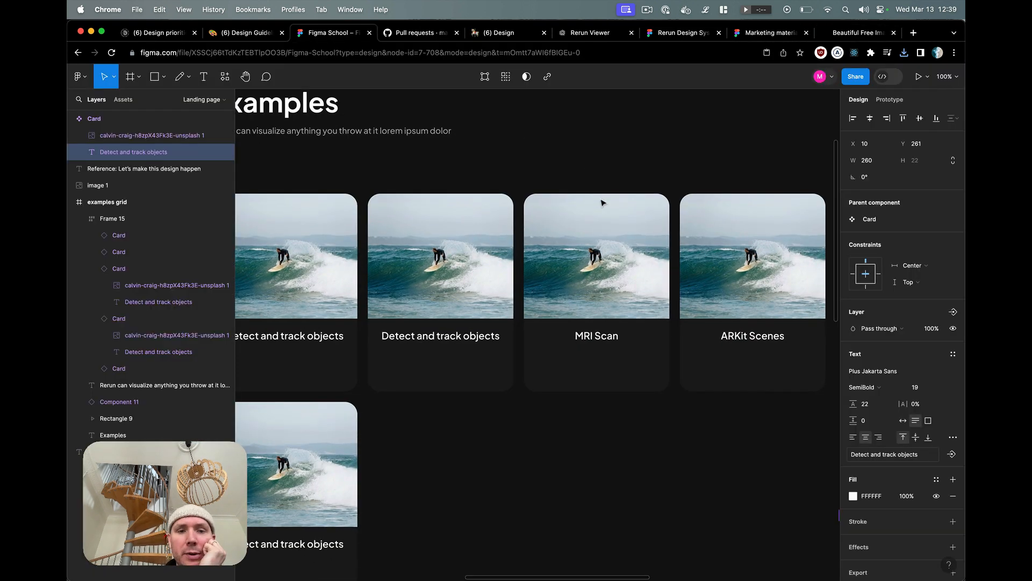
Step: Replace the image fill of the first card in the grid with the downloaded coastal rock photo
left_click(338, 252)
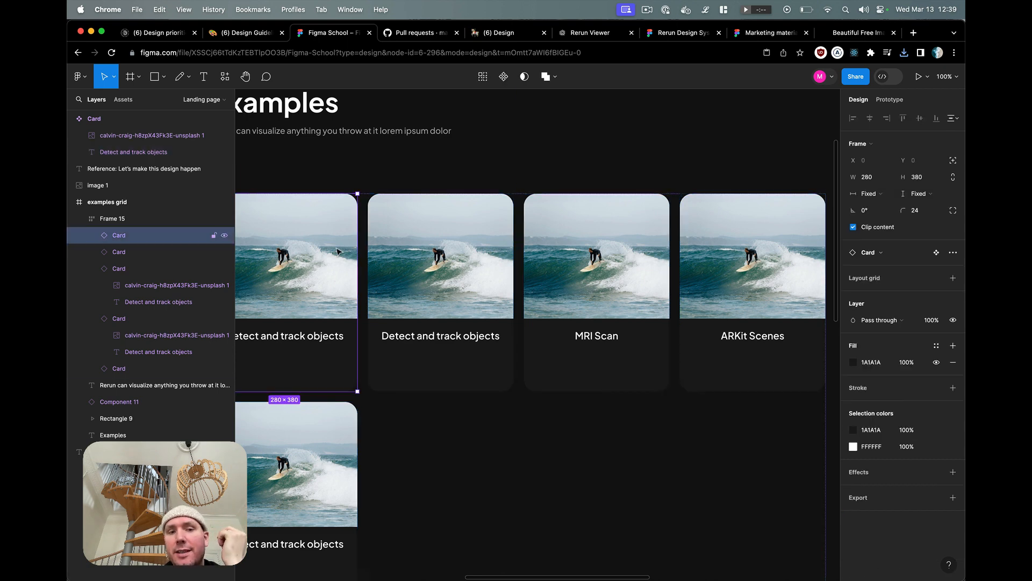
double_click(337, 251)
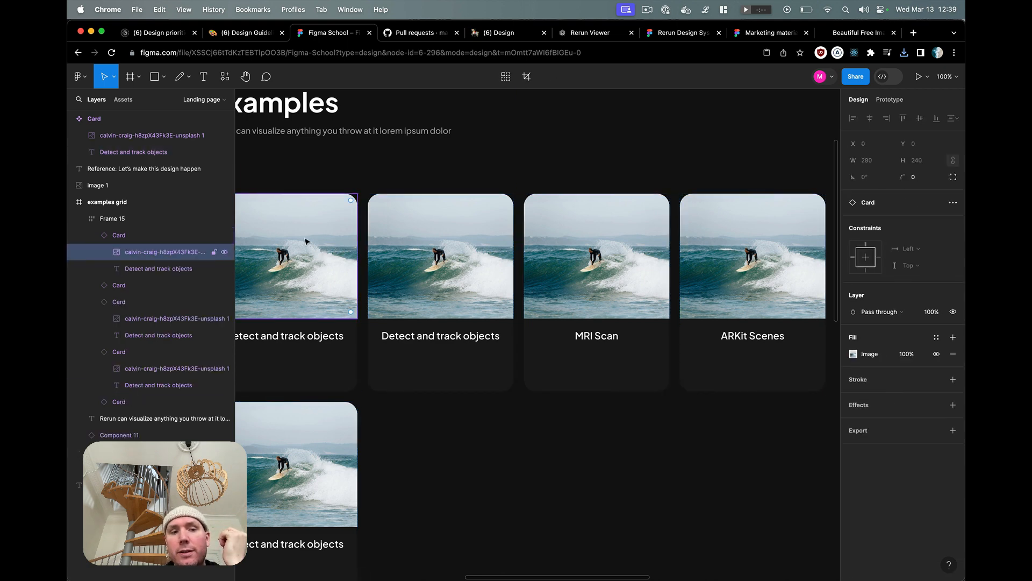
left_click(860, 356)
left_click(778, 407)
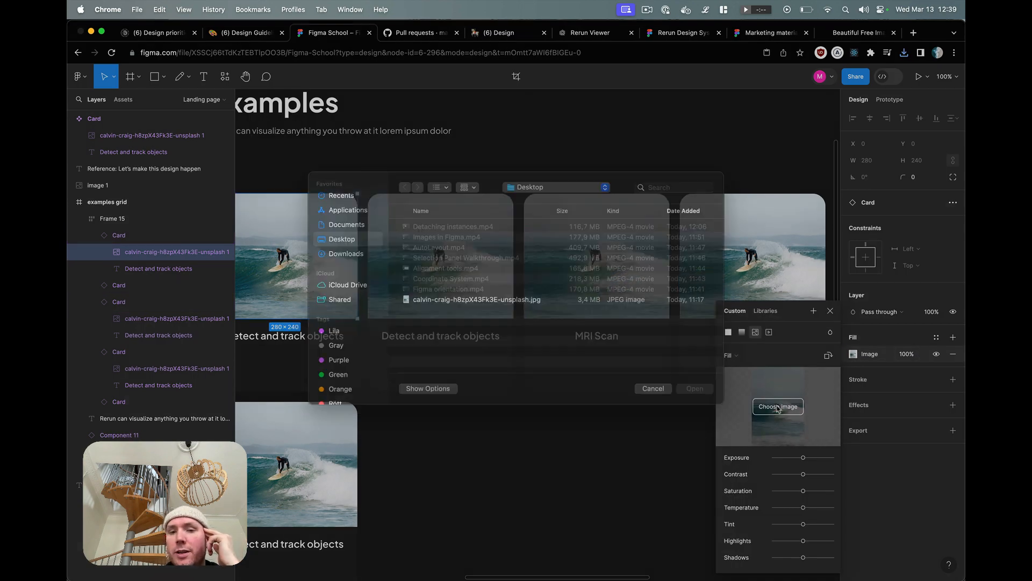
mouse_move(871, 569)
left_click(909, 564)
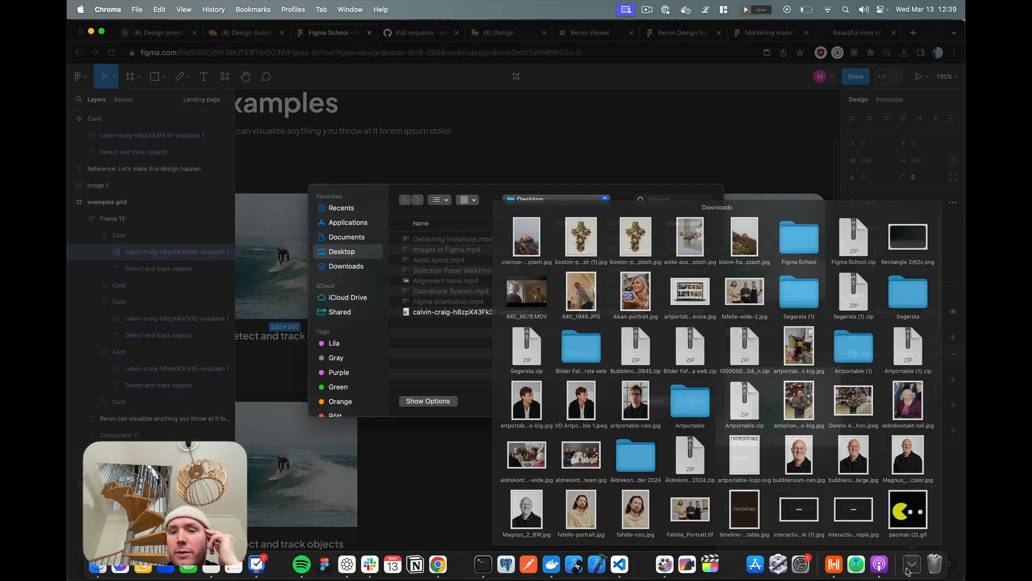
left_click_drag(442, 168, 458, 289)
key("Return")
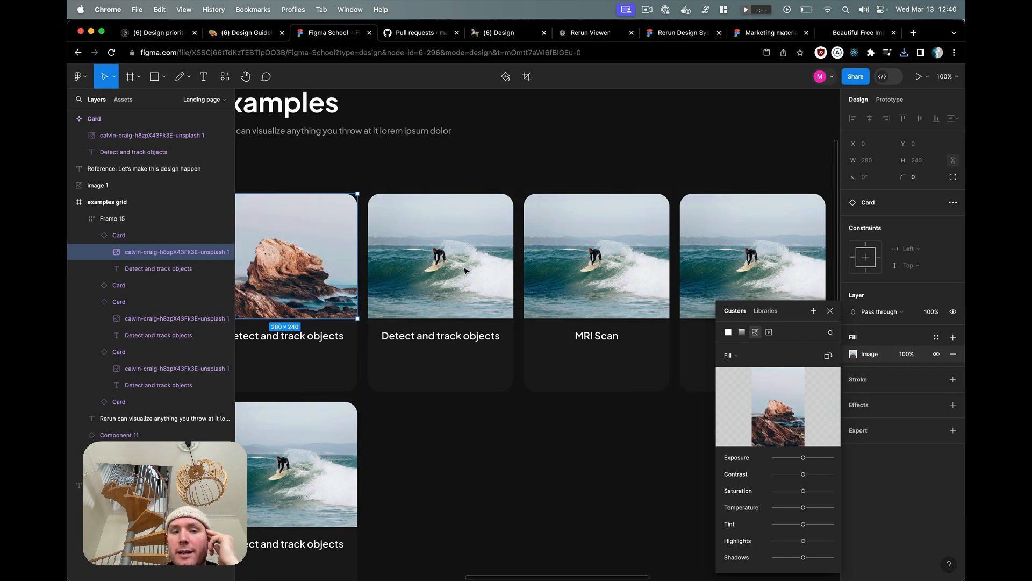
Step: Replace the image fill of the second card in the top row with the downloaded floral cross photo
scroll(465, 271, "left", 4)
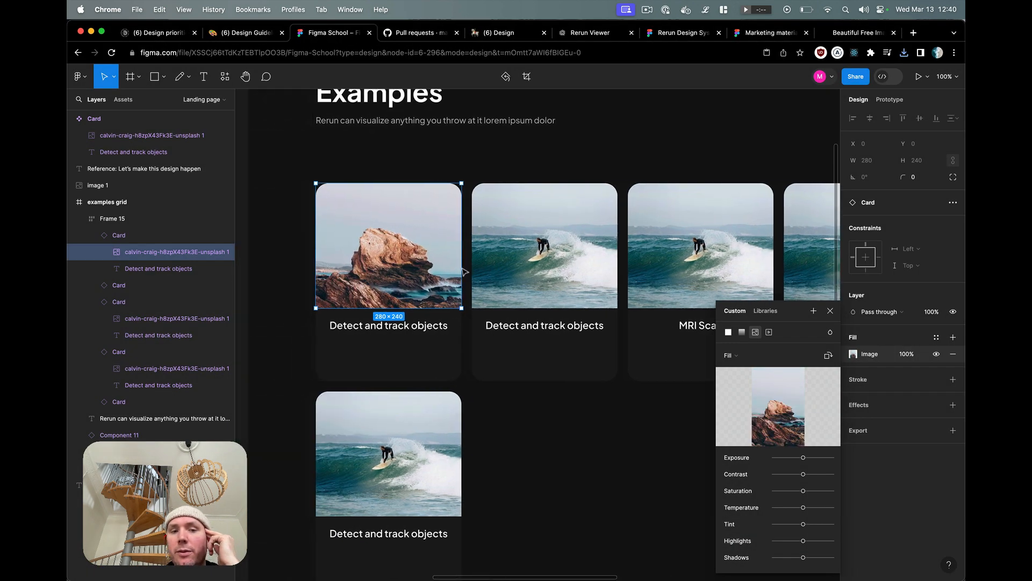
left_click(515, 270)
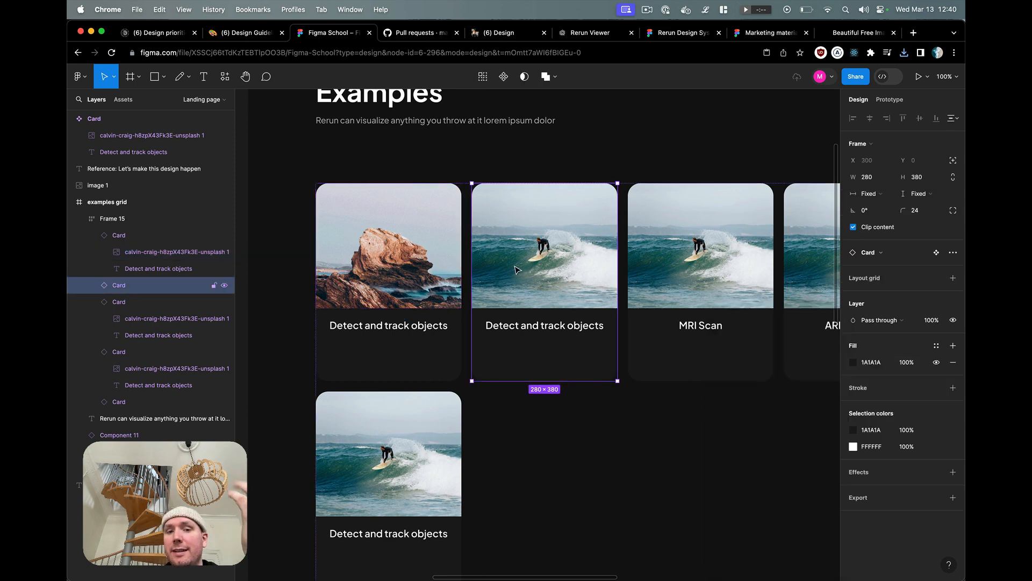
double_click(563, 281)
left_click(854, 354)
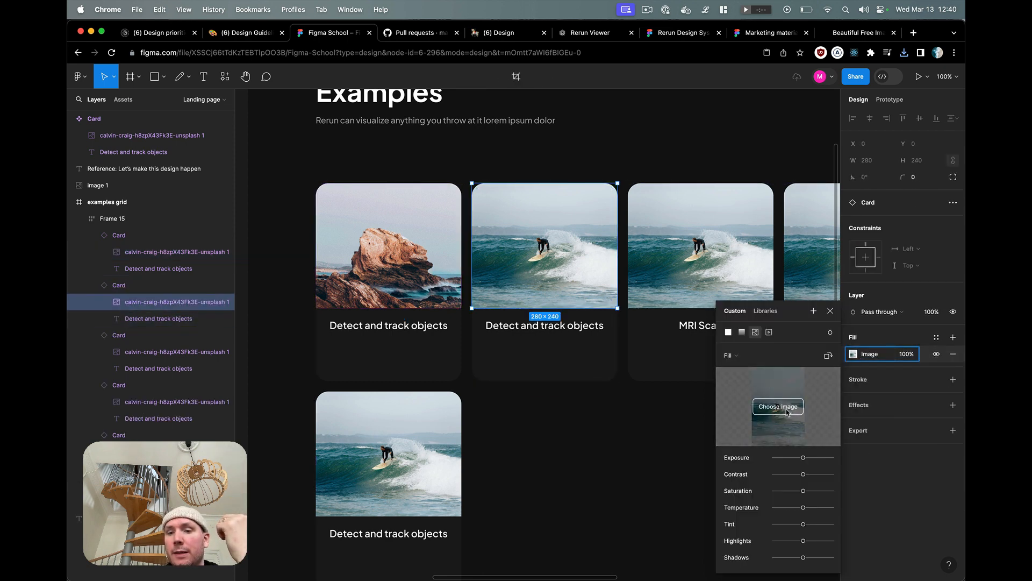
left_click(778, 407)
left_click(483, 259)
scroll(483, 257, "down", 5)
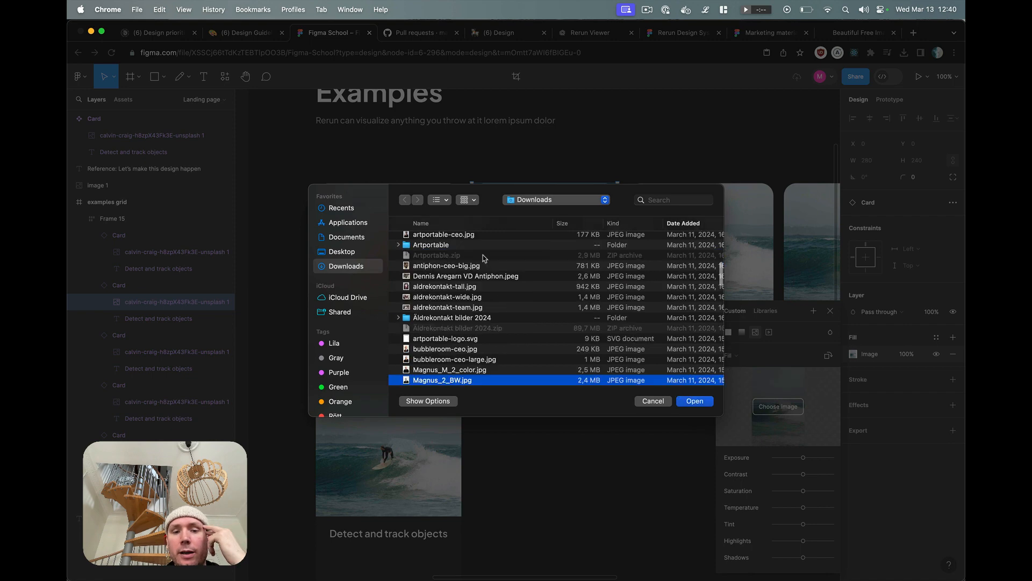
scroll(473, 258, "up", 5)
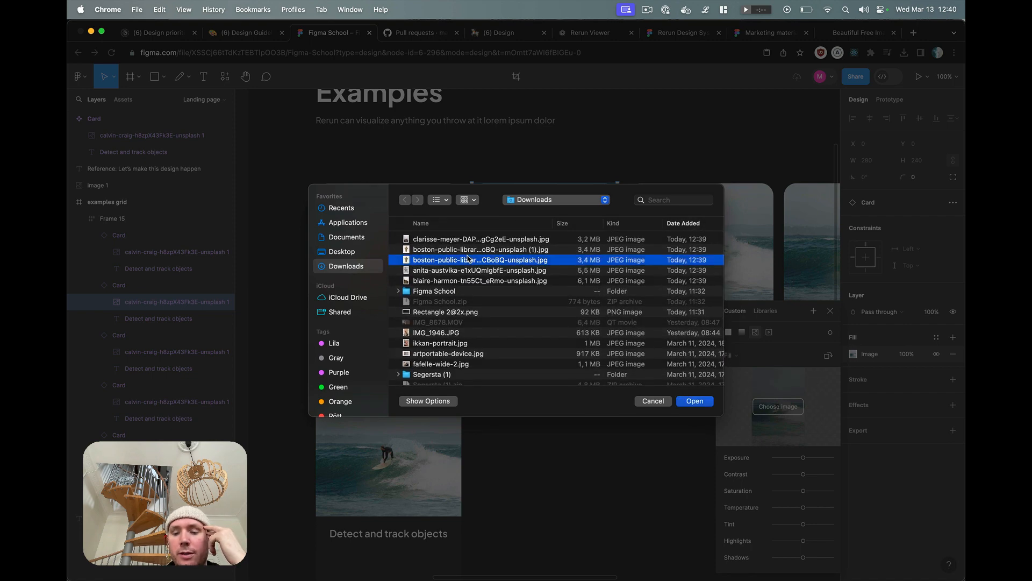
double_click(468, 259)
Step: Replace the image fill of the MRI Scan card with the downloaded photo of roses in a vase
left_click(672, 235)
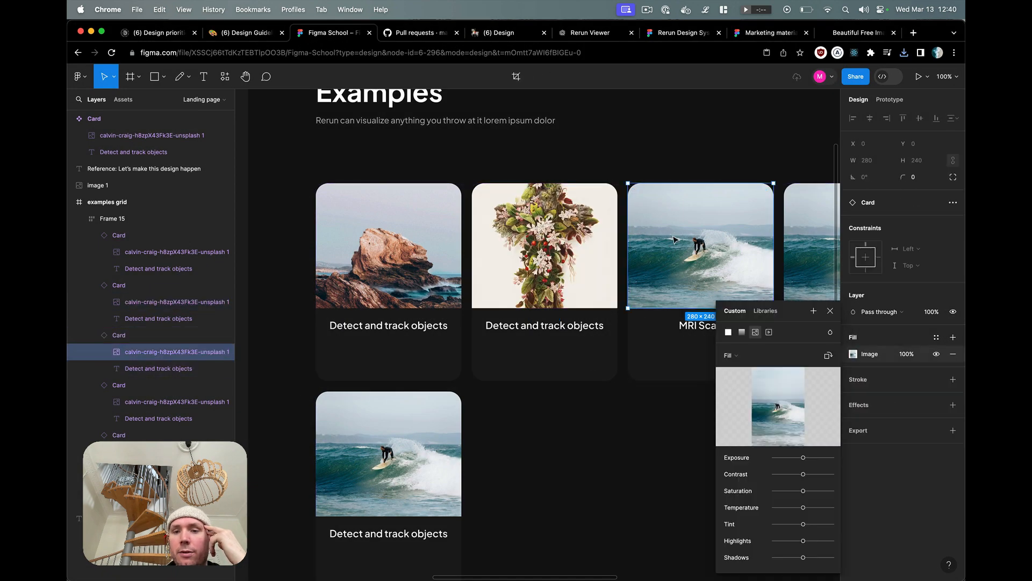
left_click(778, 407)
left_click(500, 260)
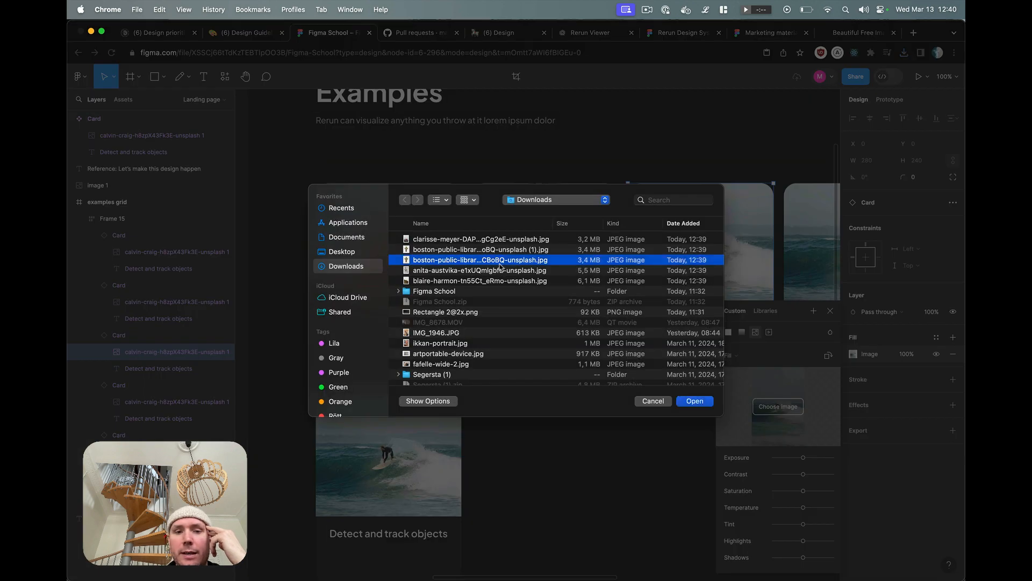
double_click(499, 264)
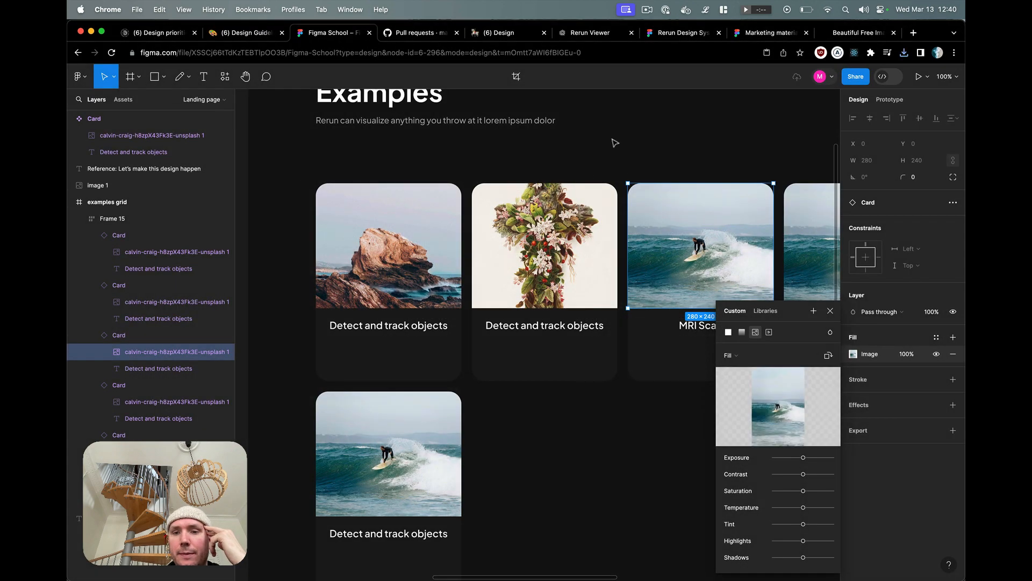
left_click(621, 138)
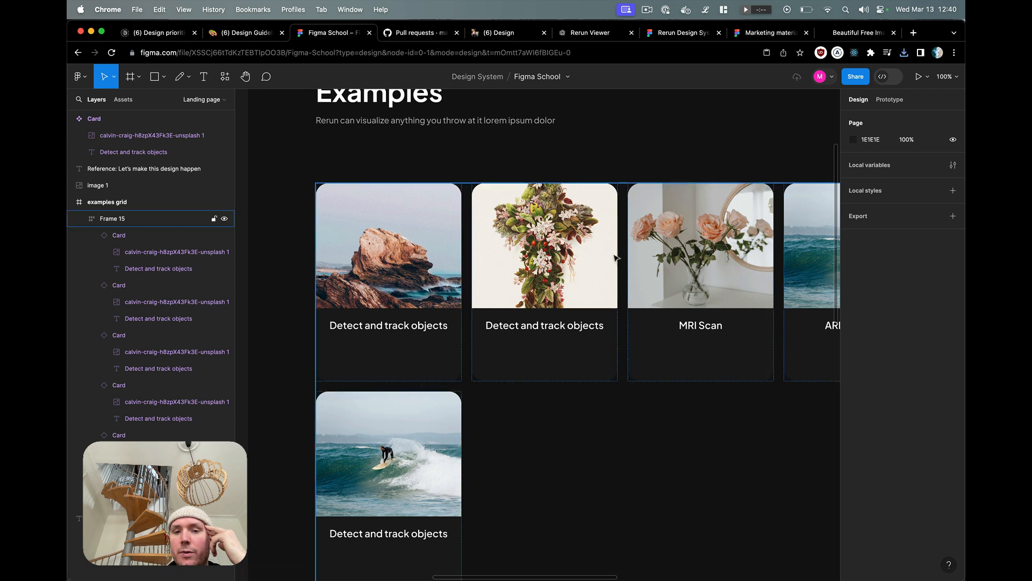
scroll(745, 311, "right", 5)
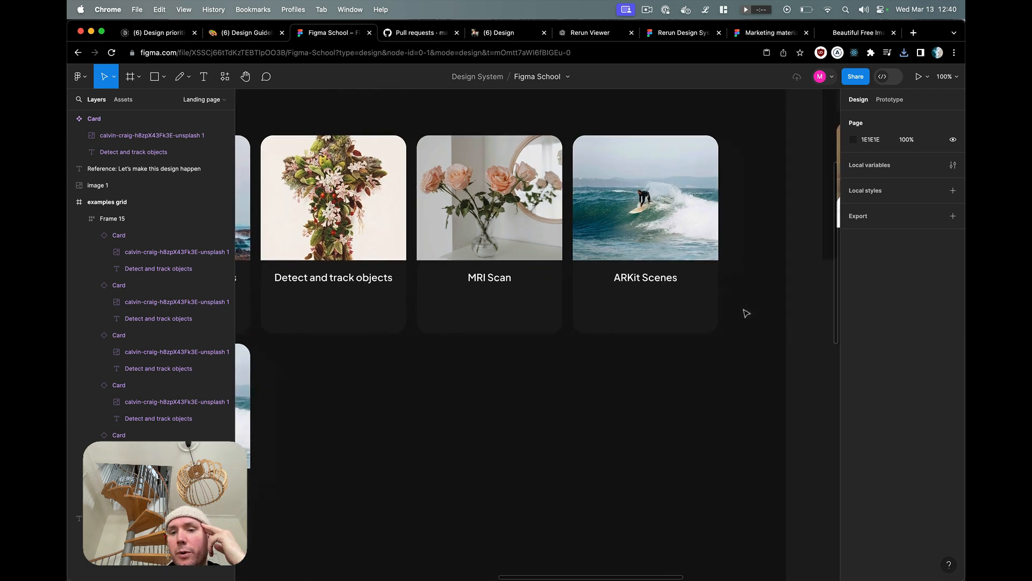
scroll(744, 309, "down", 5)
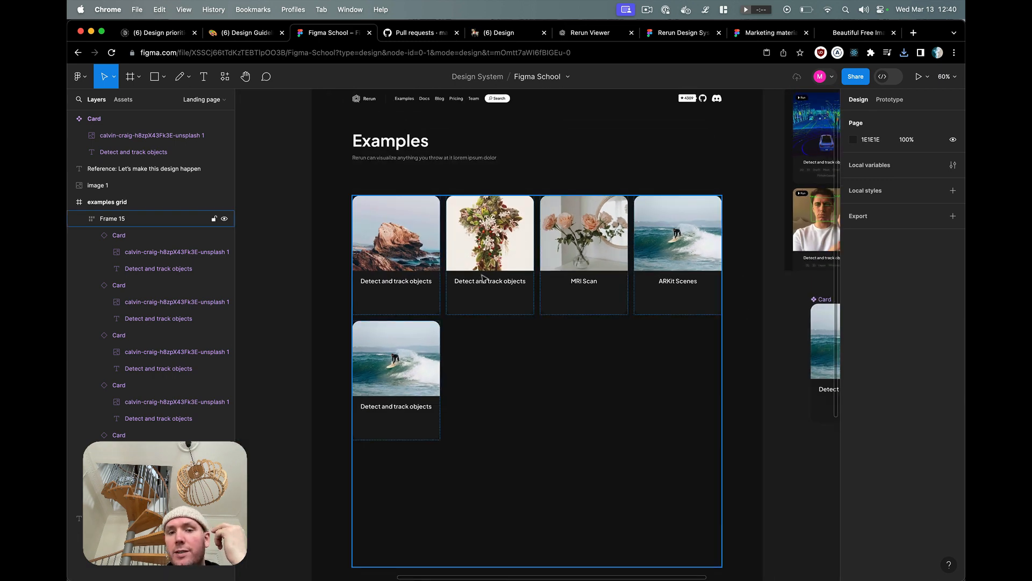
Step: Try a pure red FF0000 fill on the main Card component and undo it
scroll(622, 258, "right", 3)
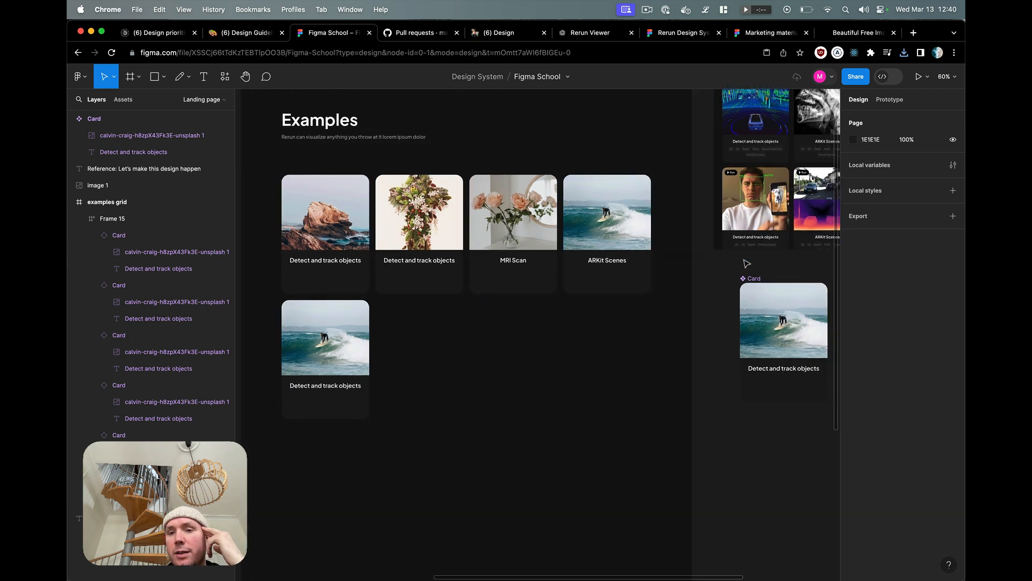
left_click(753, 277)
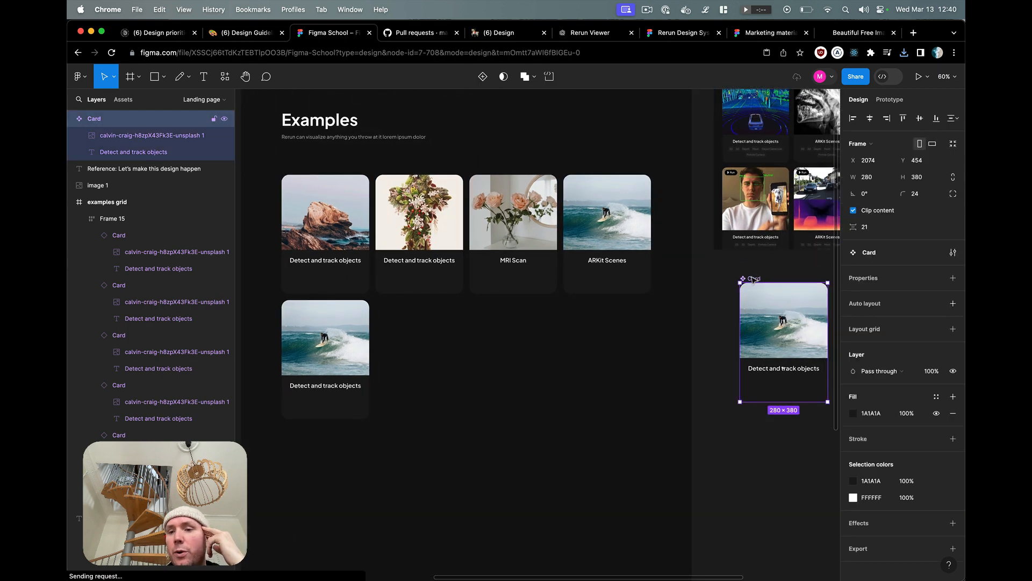
left_click(853, 413)
left_click_drag(808, 379, 848, 294)
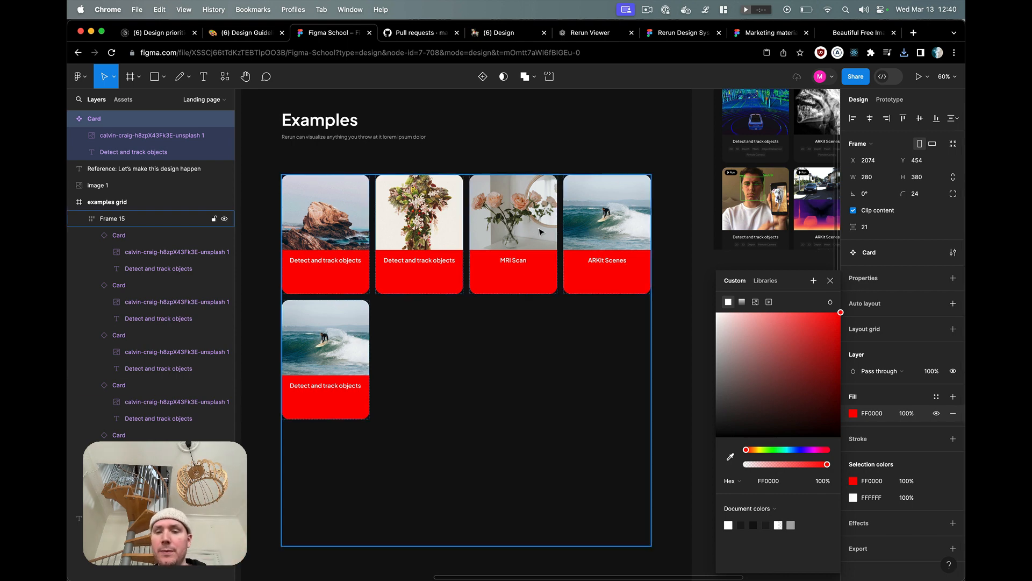
key("super+z")
left_click(701, 340)
Step: Replace the title text of the main Card component with "!!!!!!"
left_click(763, 371)
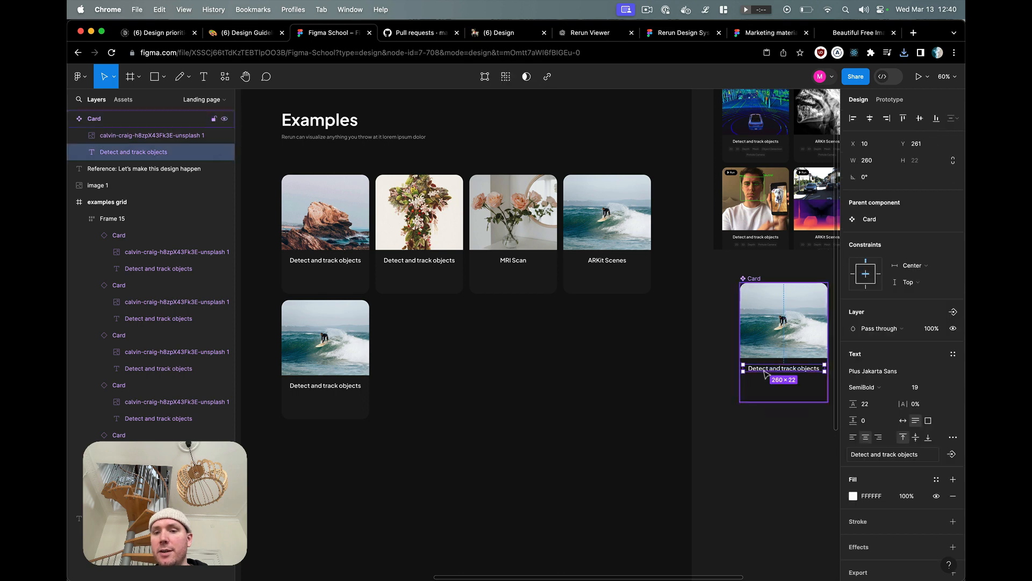
key("Return")
type("!!!!!!")
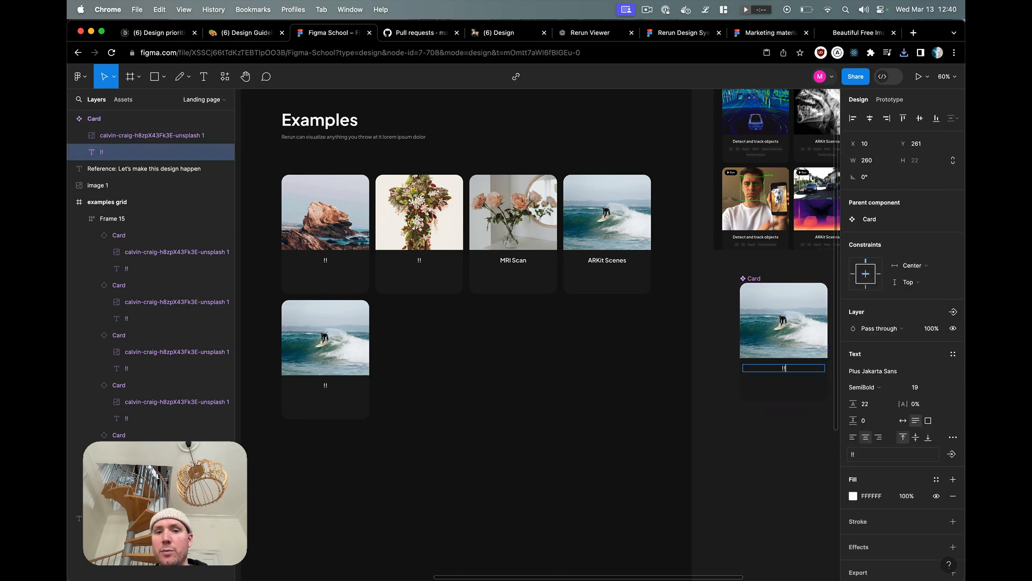
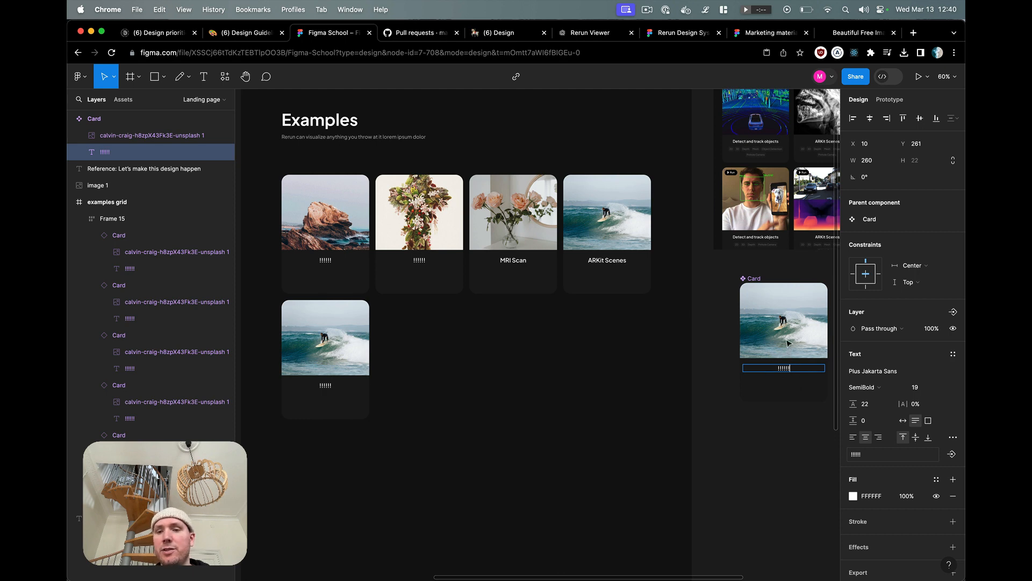
Step: Lower the exposure of the main Card component's surfer image to the minimum and try undoing that adjustment
double_click(787, 343)
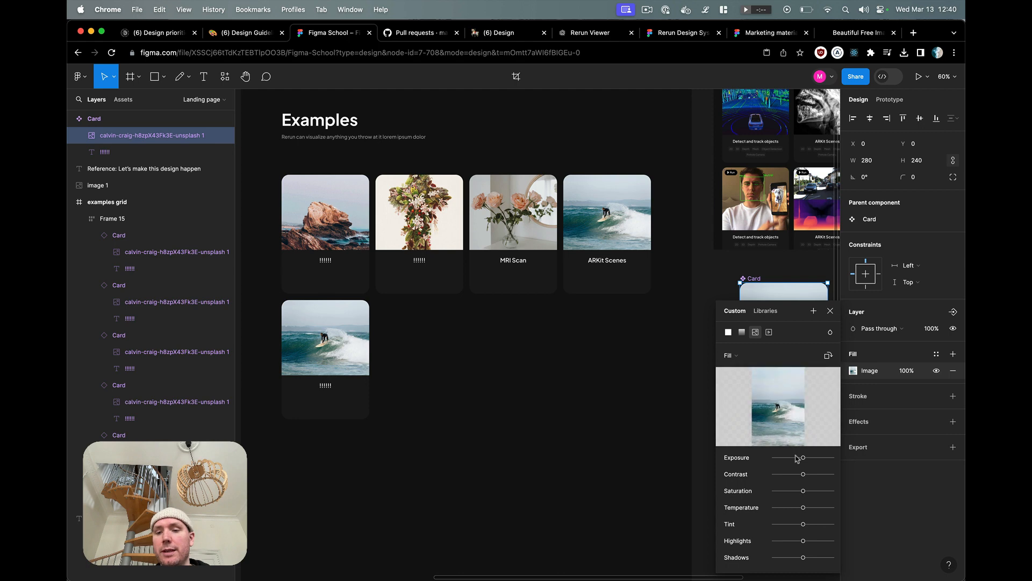
left_click_drag(802, 458, 772, 457)
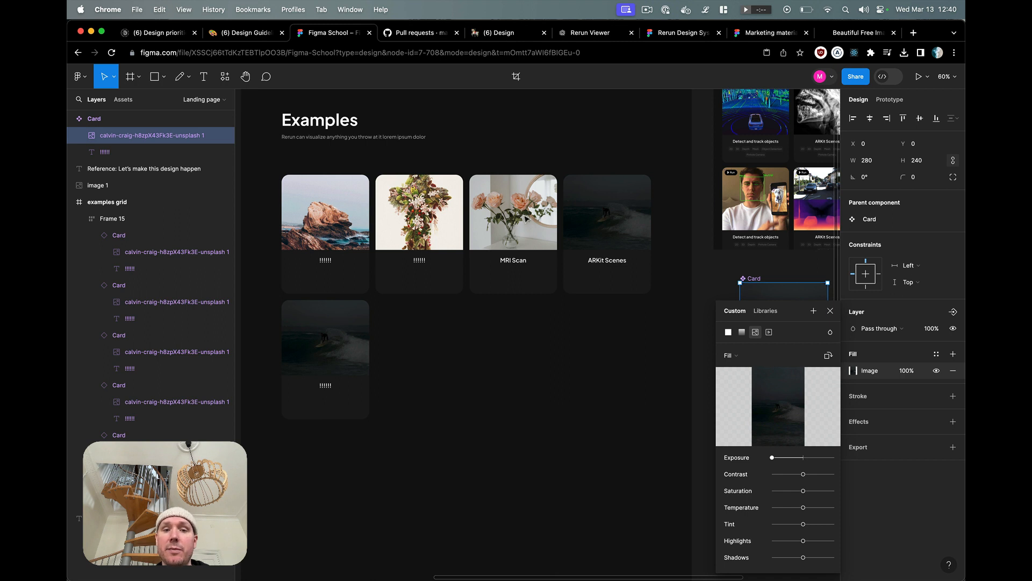
left_click(739, 268)
left_click(739, 267)
key("super+z")
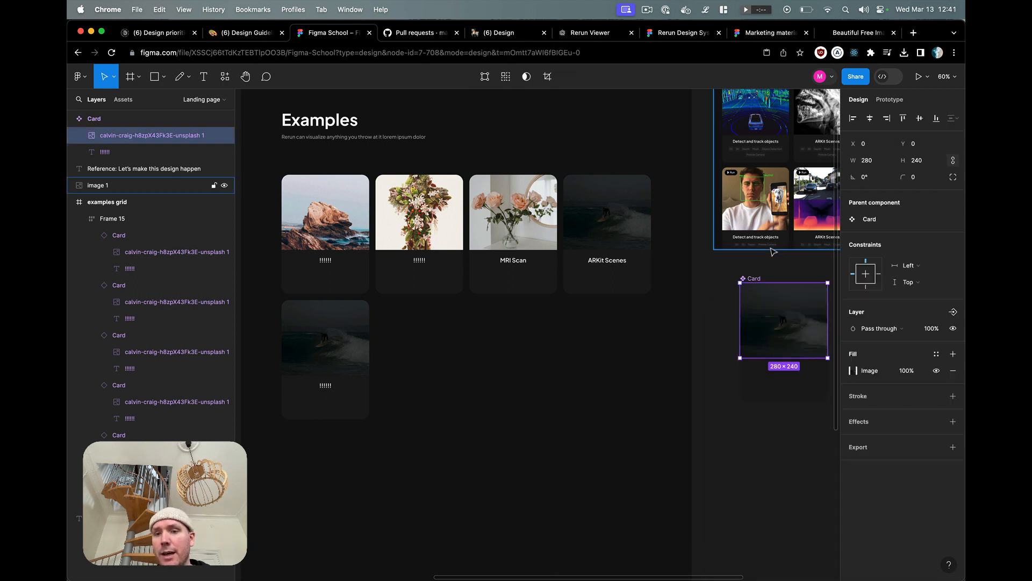
key("super+z")
key("super+z")
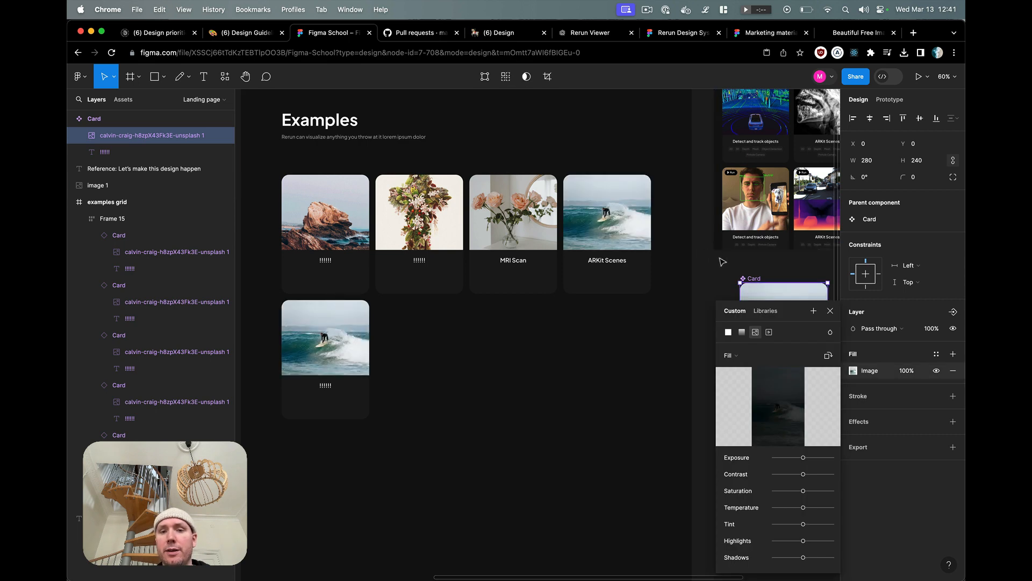
key("super+z")
Step: Reset all changes on the MRI Scan card instance and undo the reset
left_click(521, 230)
right_click(520, 236)
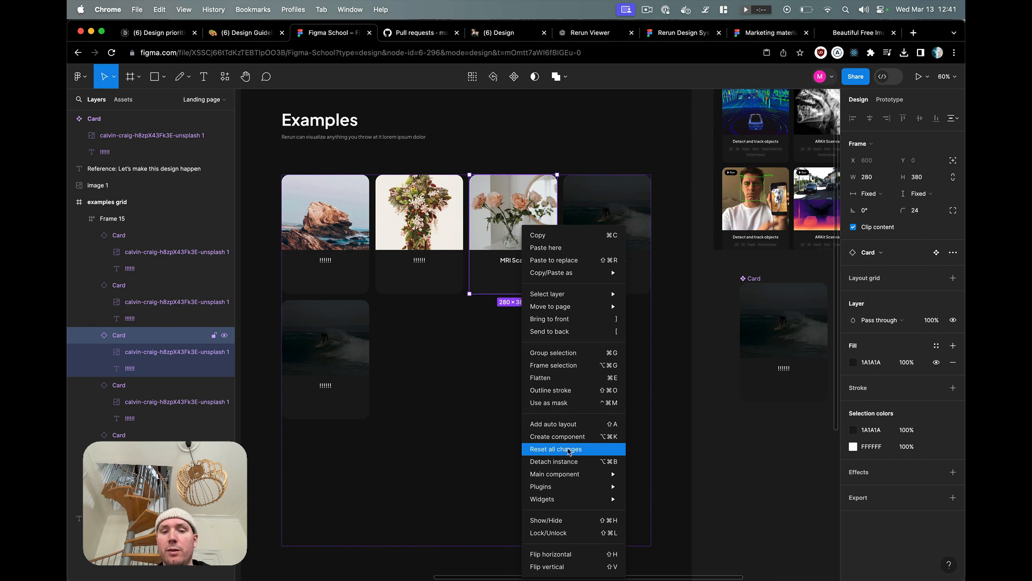
left_click(574, 453)
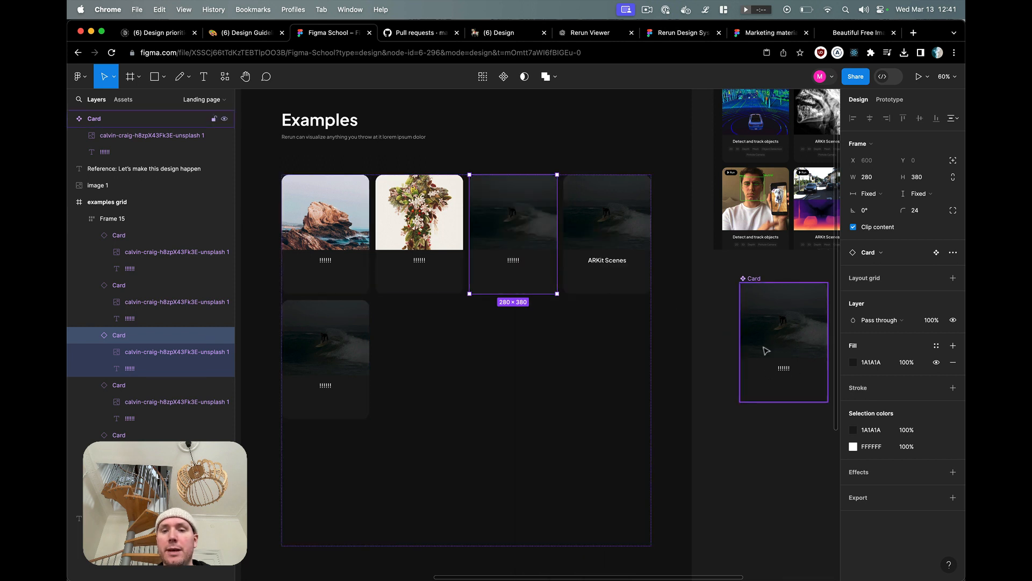
key("ctrl+z")
key("ctrl+z")
key("ctrl+z")
key("ctrl+z")
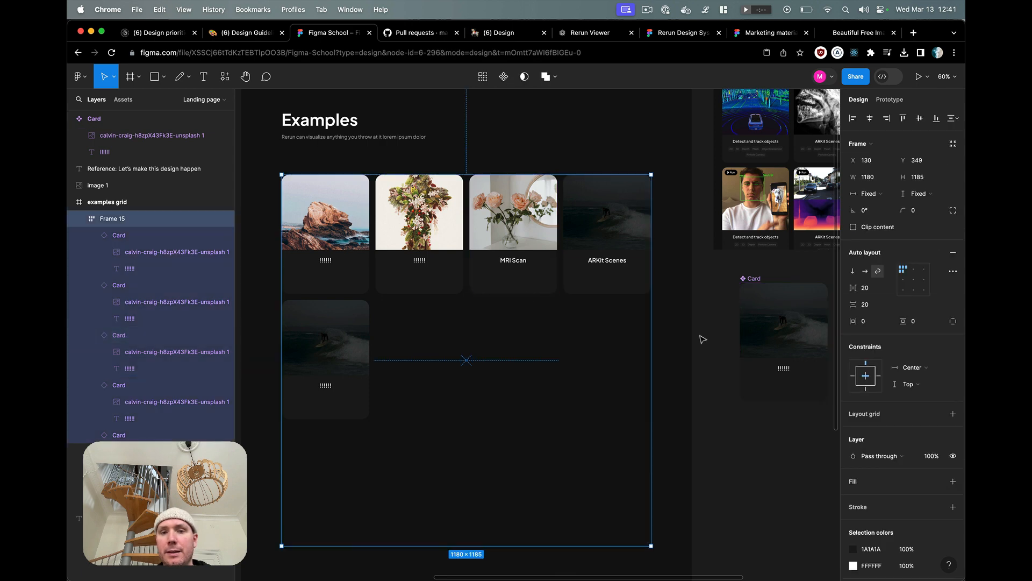
Step: Undo the exposure adjustment and the "!!!!!!" title edit on the main Card component
key("Return")
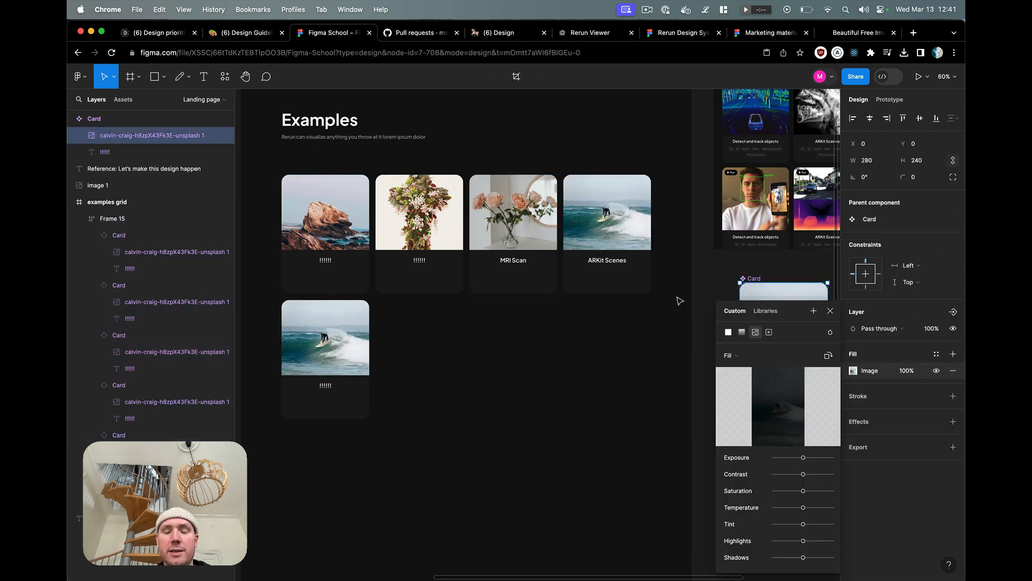
key("Escape")
left_click(709, 277)
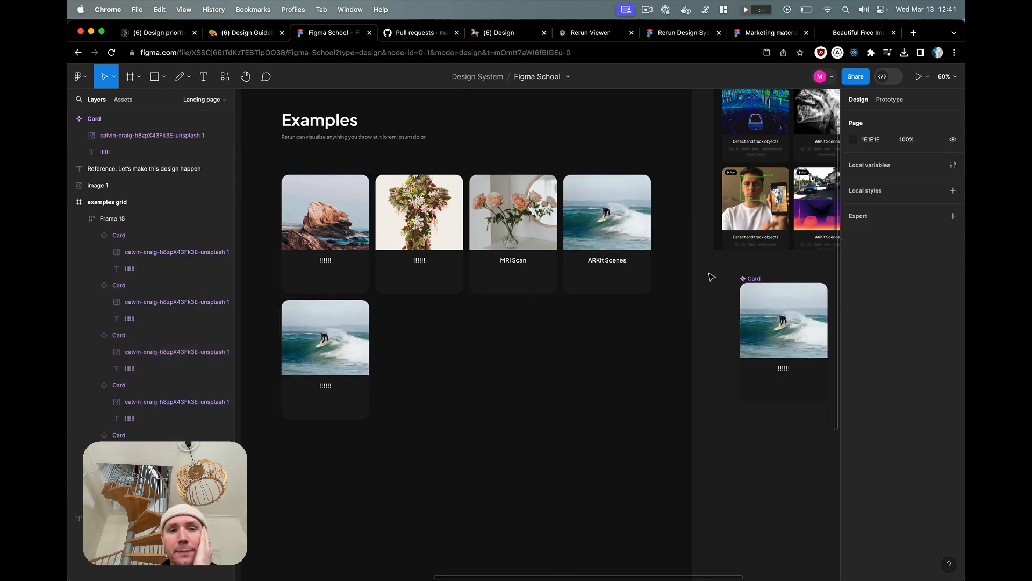
key("ctrl+z")
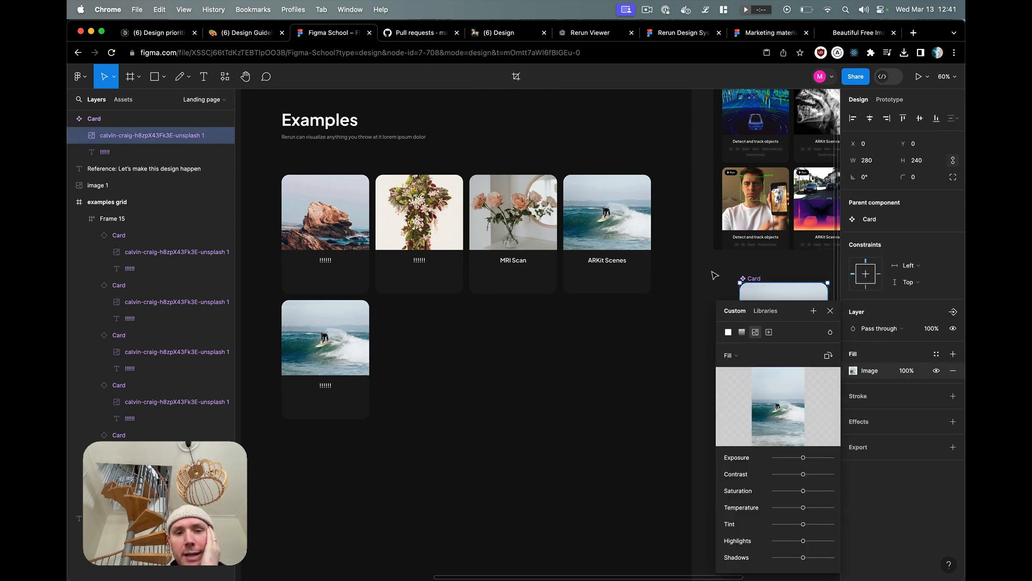
key("ctrl+z")
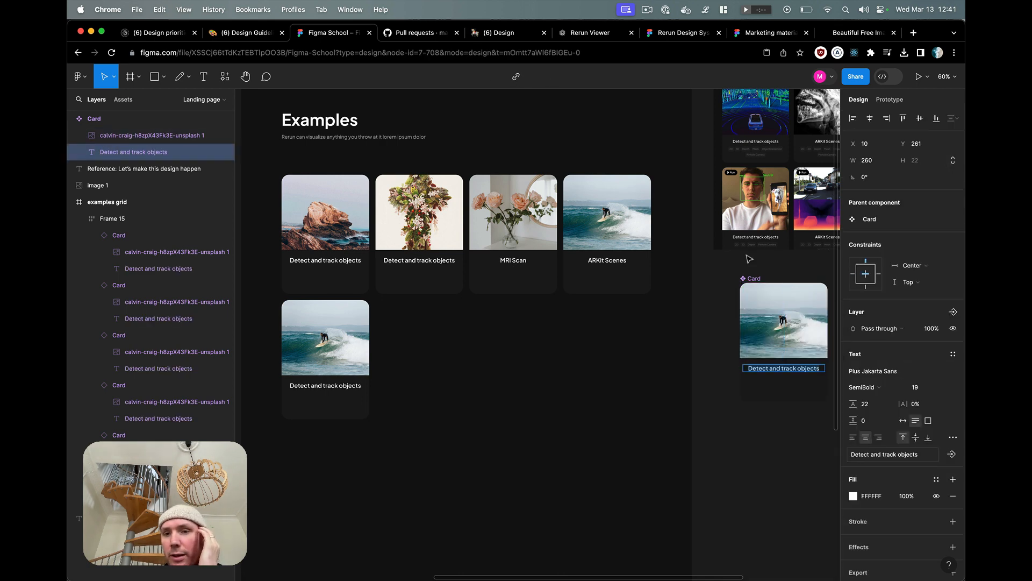
Step: Examine the tag labels beneath the card titles in the reference design and compare them with the main Card component
scroll(763, 157, "up", 5)
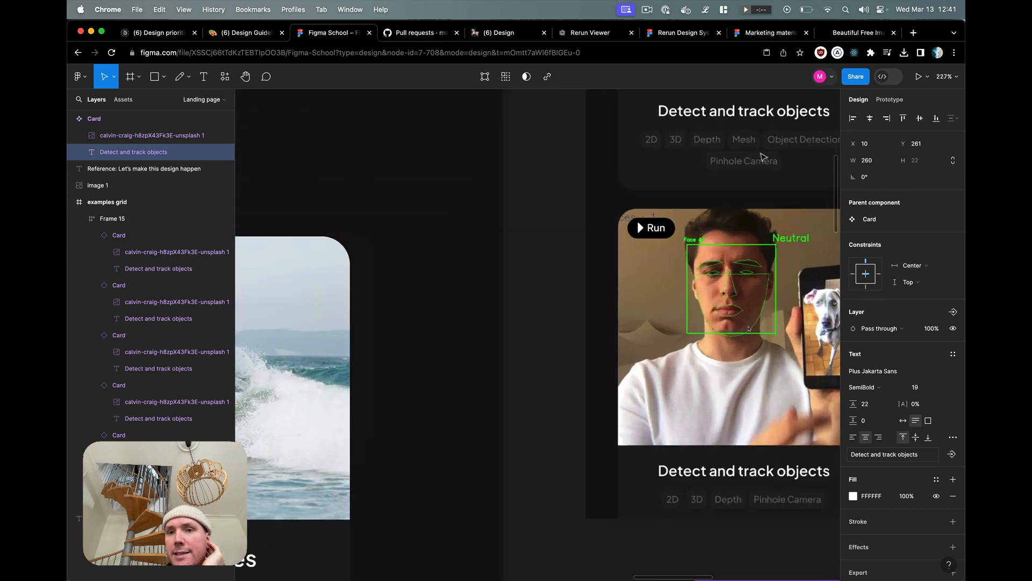
scroll(763, 157, "up", 4)
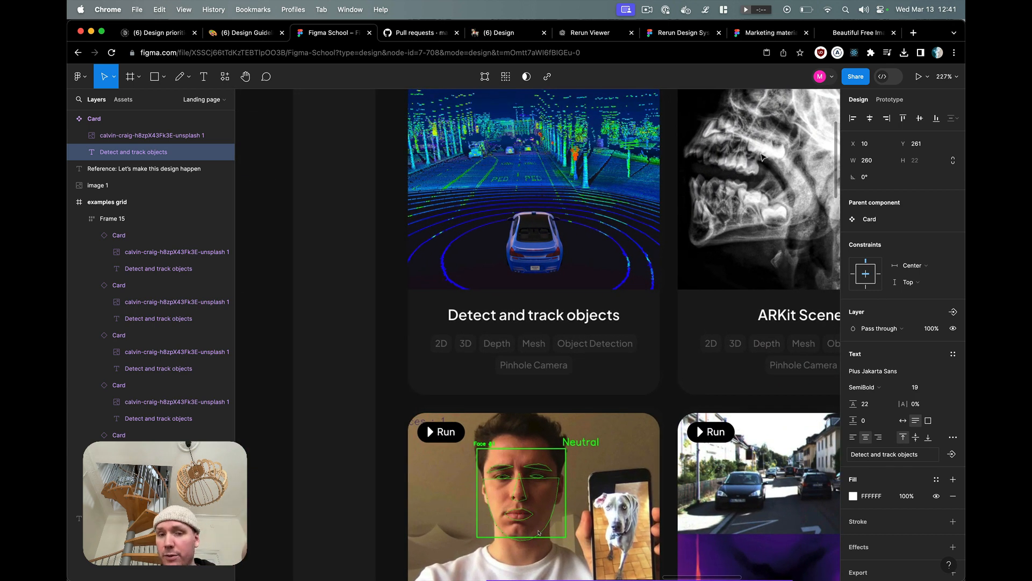
scroll(763, 157, "down", 3)
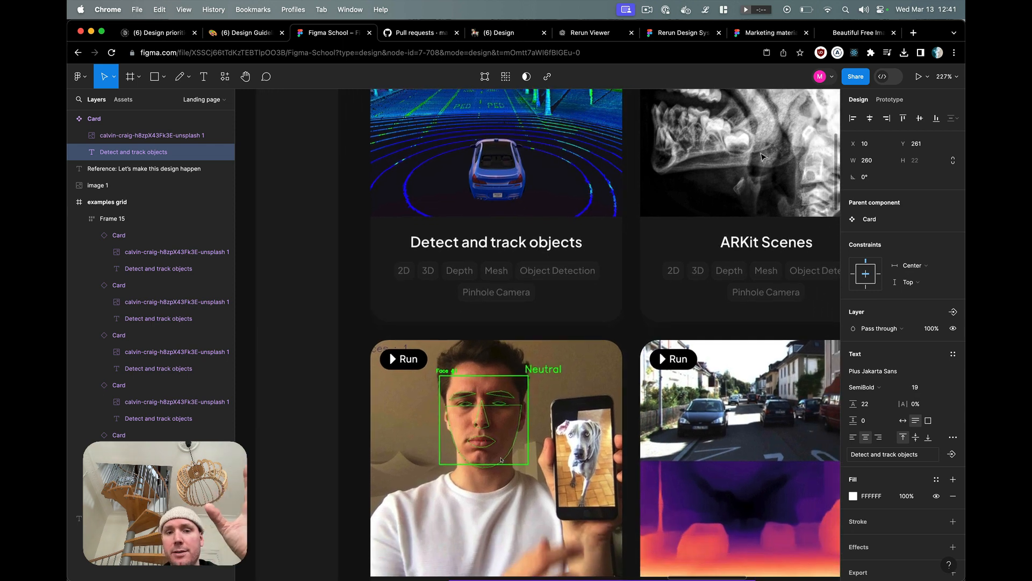
scroll(764, 157, "down", 8)
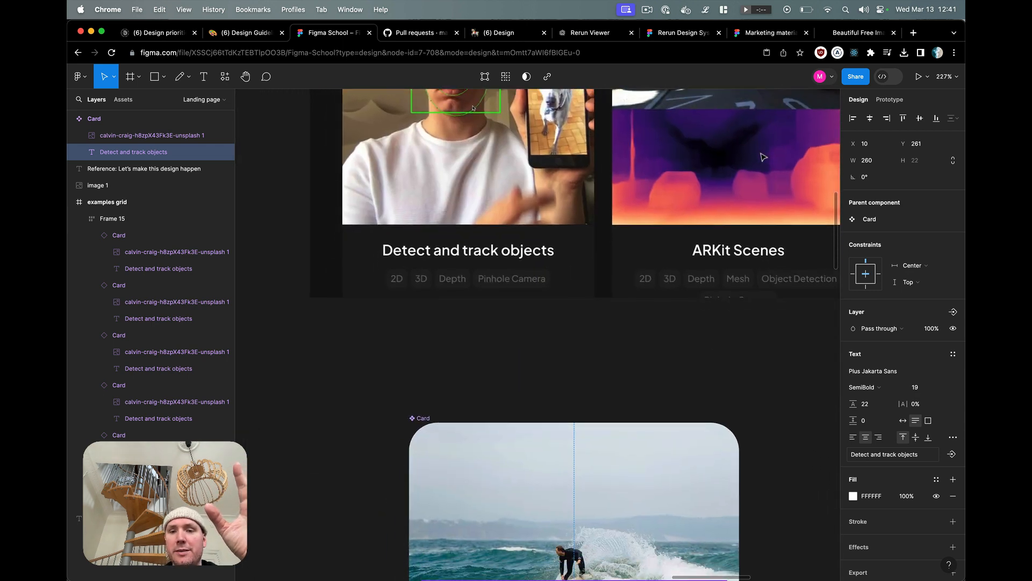
scroll(764, 157, "up", 5)
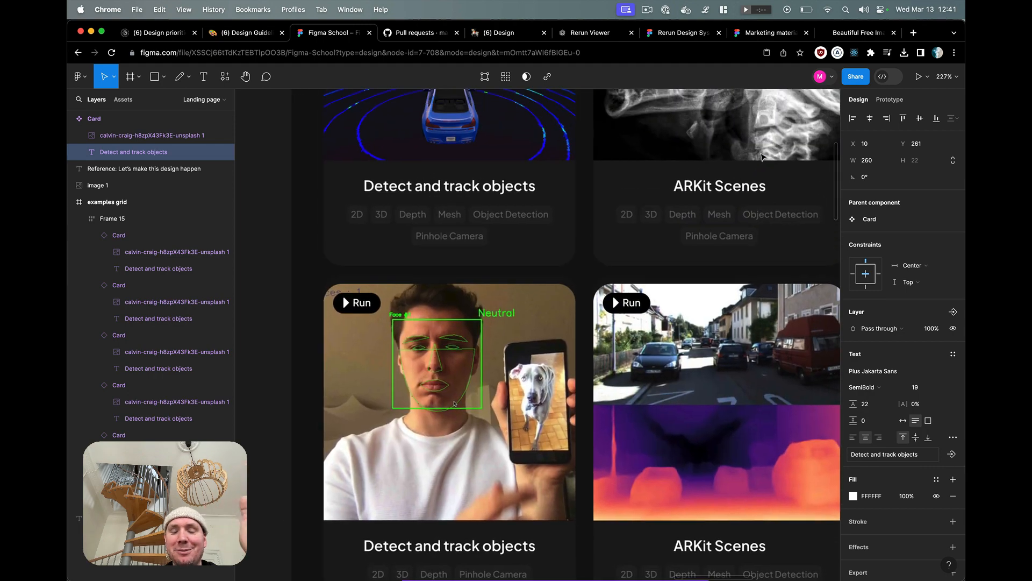
scroll(762, 156, "down", 15)
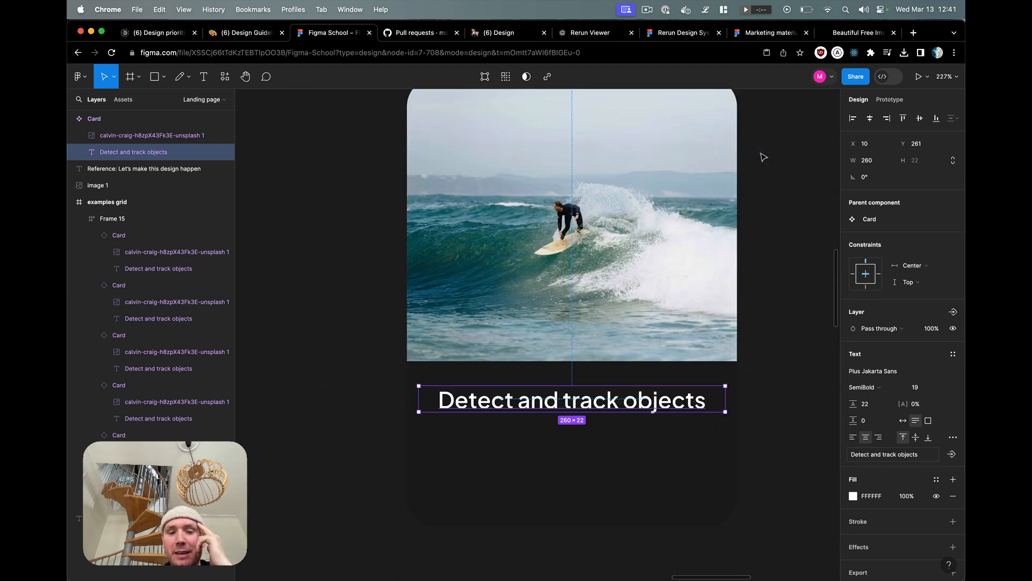
left_click(622, 437)
scroll(547, 265, "up", 4)
scroll(546, 265, "down", 3, "ctrl")
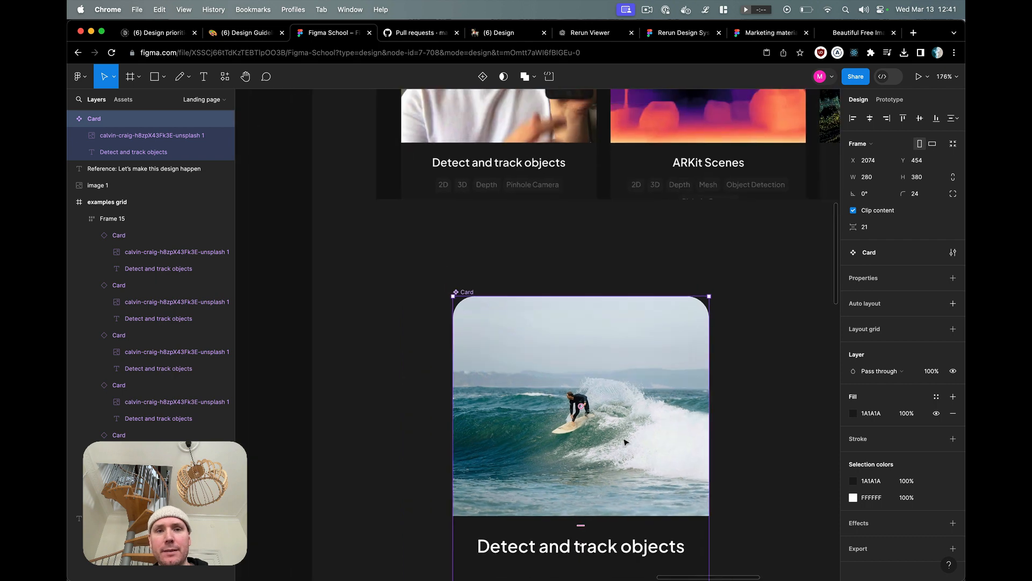
scroll(547, 265, "up", 1)
scroll(546, 265, "up", 5)
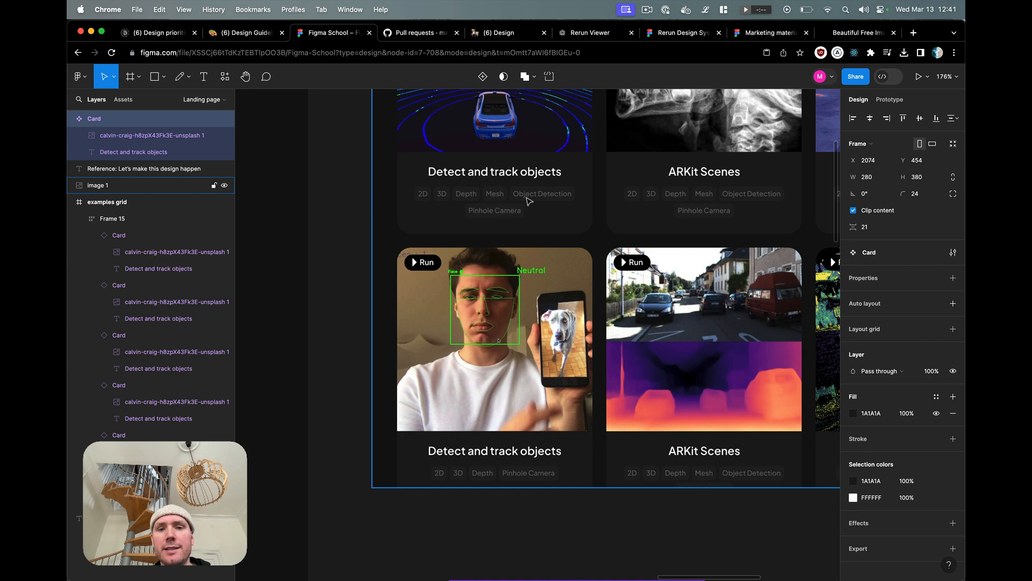
scroll(513, 198, "up", 5, "ctrl")
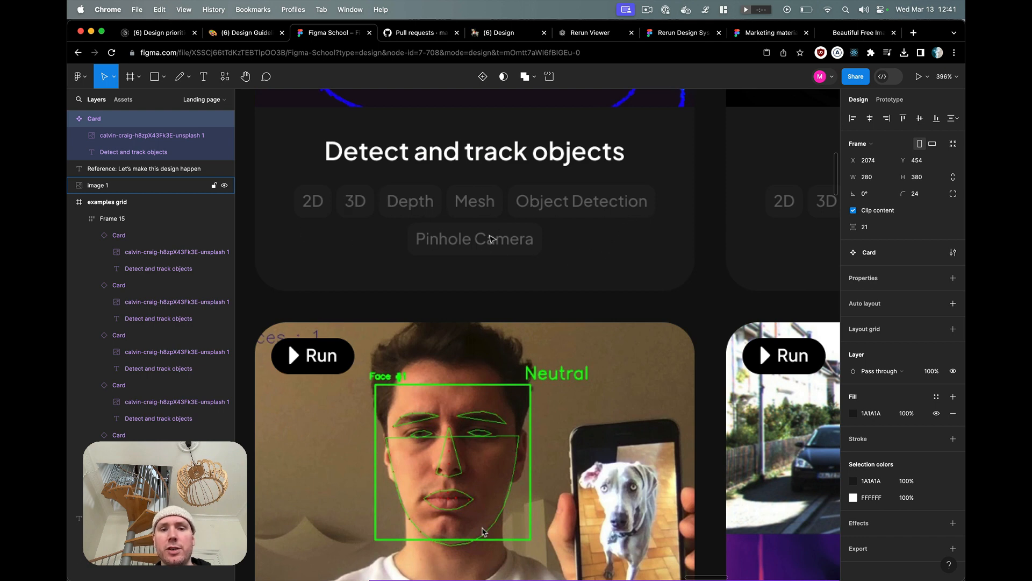
Step: Add a "Pinhole Camera" text layer below the title in the main Card component
key("shift+2")
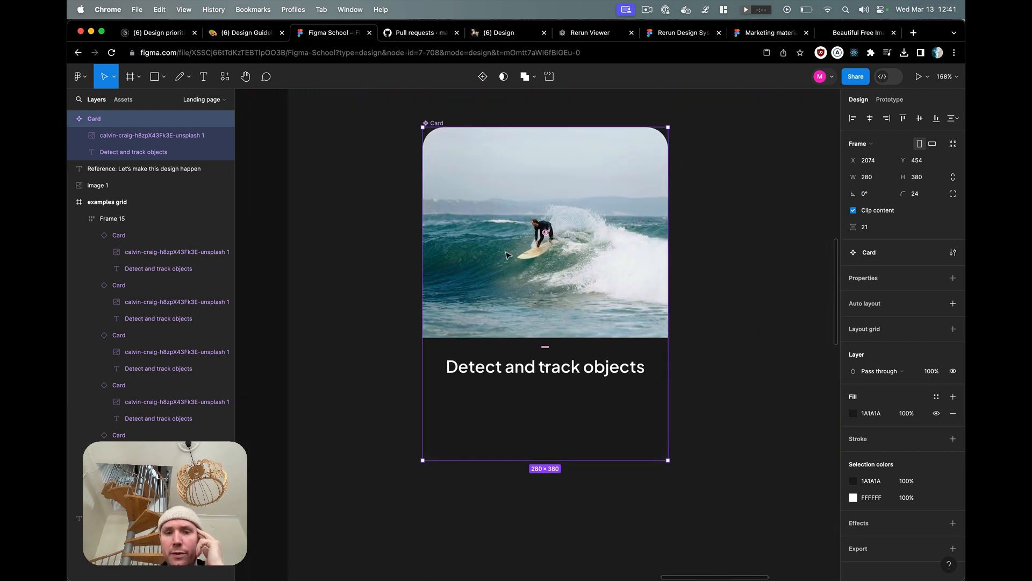
left_click(721, 387)
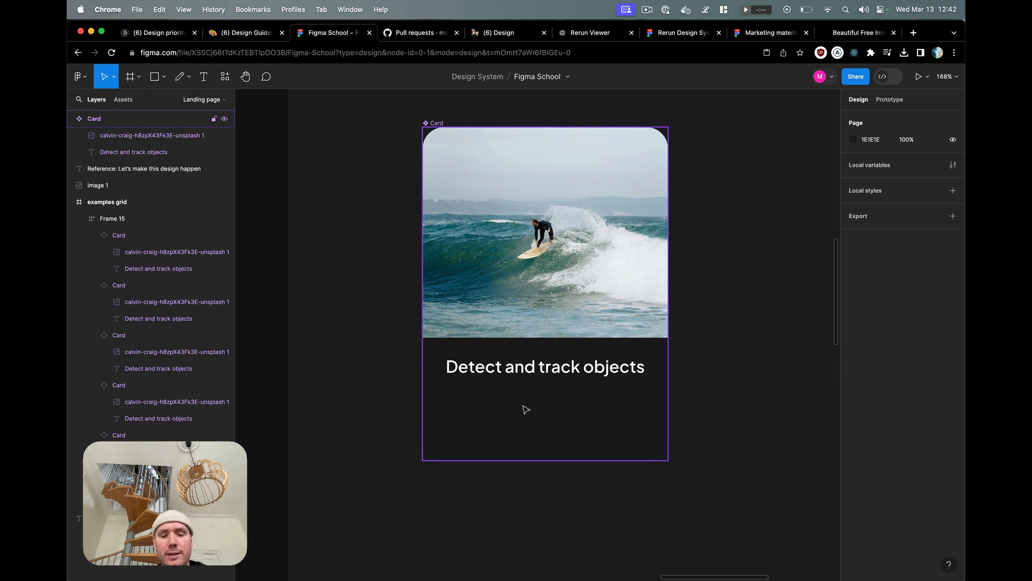
key("t")
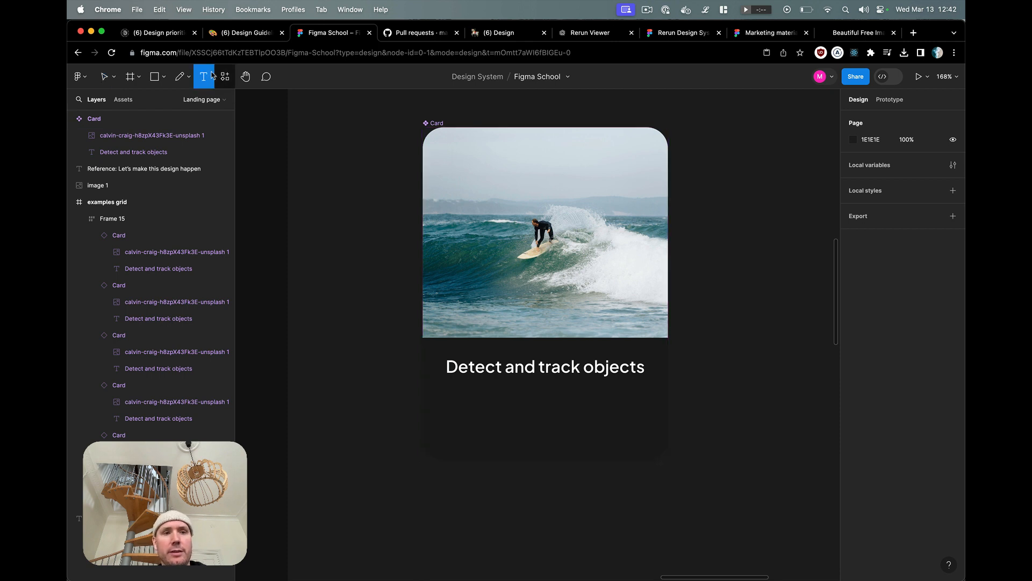
left_click(519, 409)
scroll(676, 429, "up", 4)
type("P")
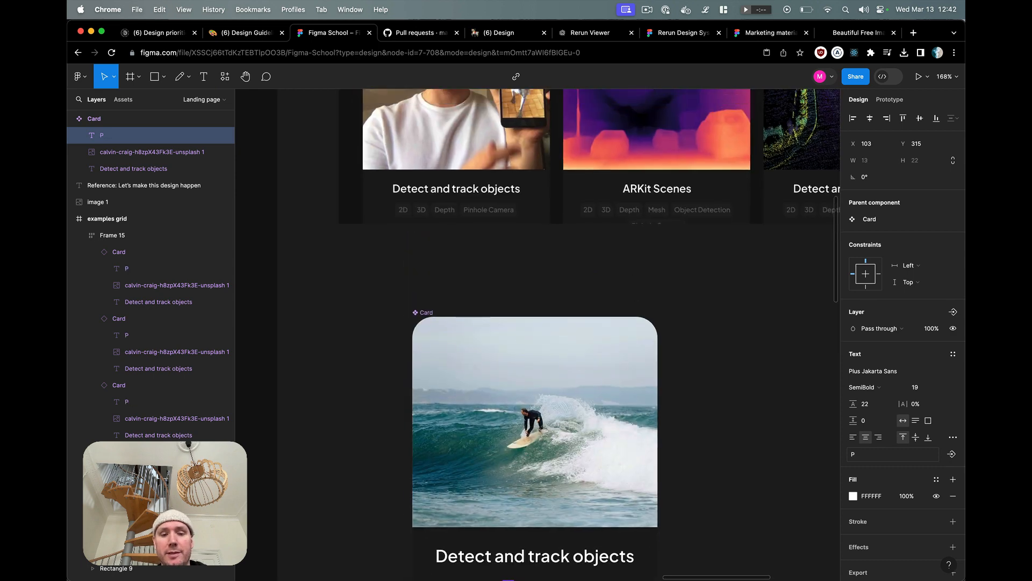
type("in")
scroll(557, 334, "down", 3)
type("hole")
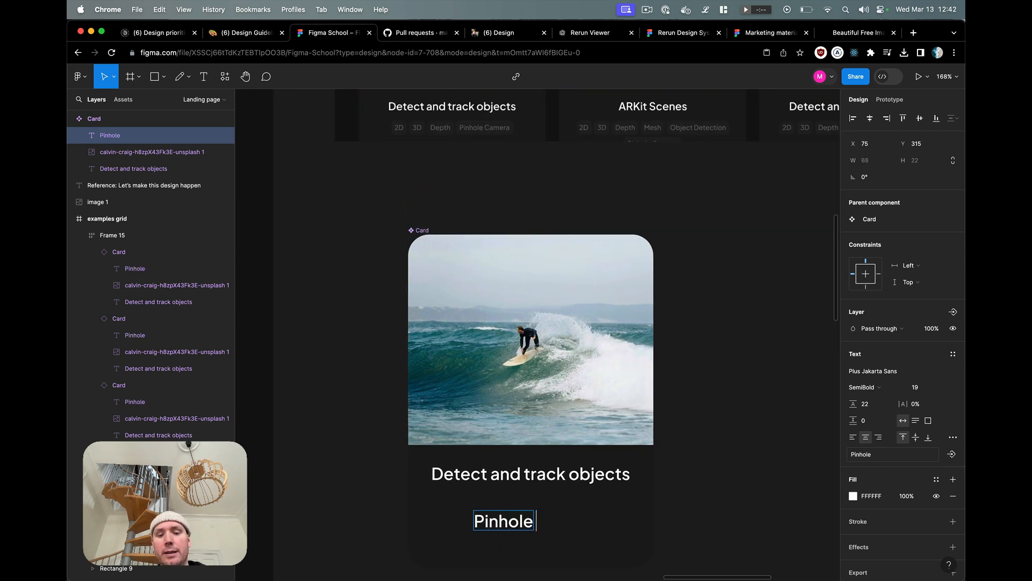
type(" Camera")
Step: Set the Pinhole Camera text to size 11 with Medium weight
key("super+a")
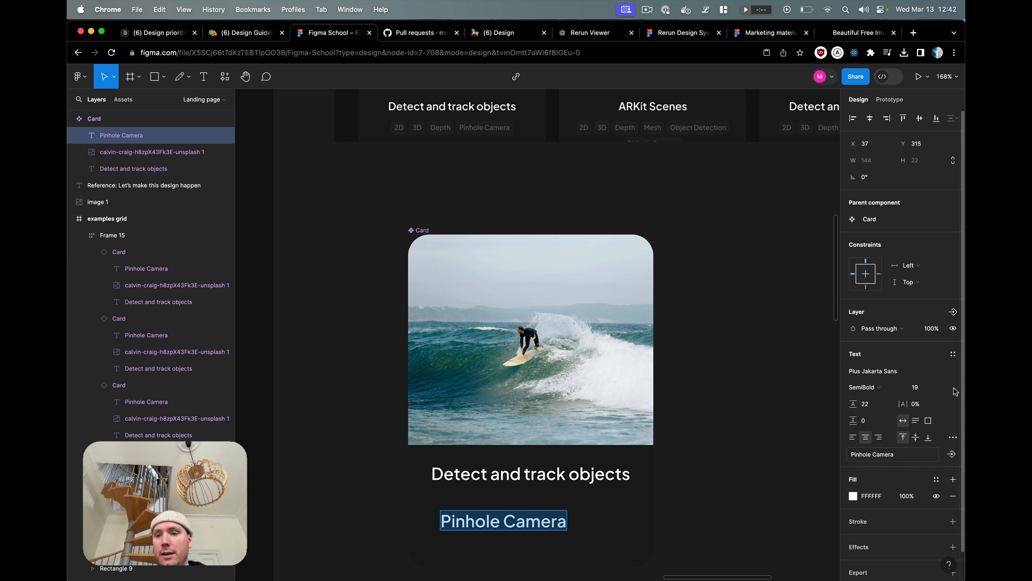
left_click(932, 391)
key("Down")
key("Down")
key("Down")
key("Down")
key("Down")
key("Down")
key("Down")
key("Down")
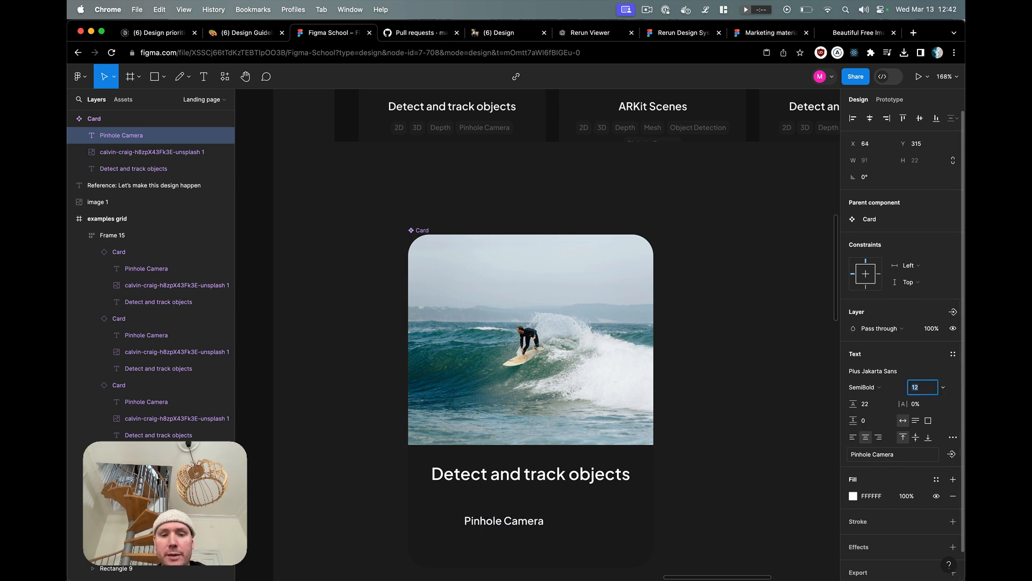
left_click(876, 387)
left_click(885, 373)
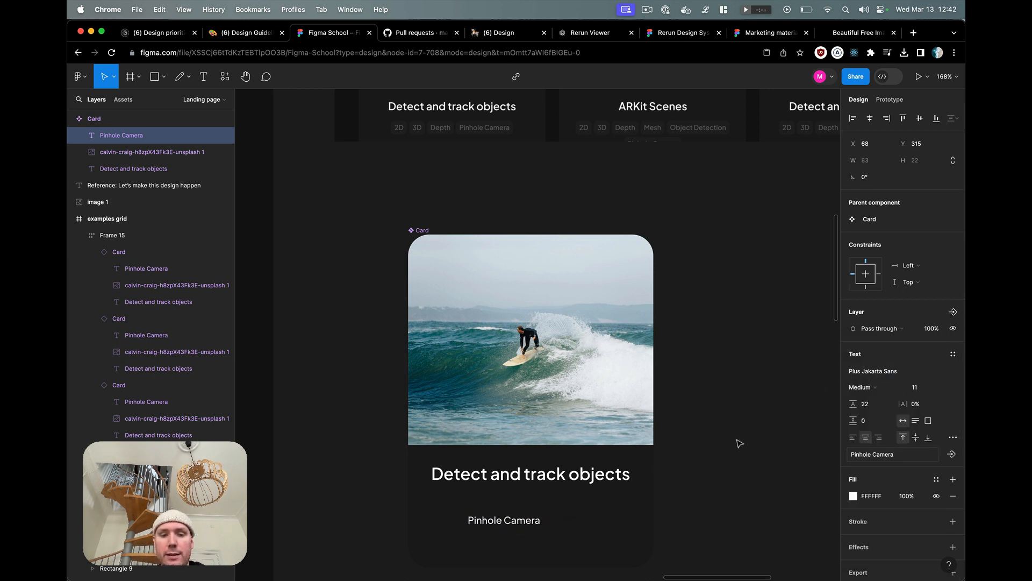
Step: Set the Pinhole Camera text in the main Card component to size 9 with a line height of 14
left_click(737, 443)
left_click(527, 521)
left_click(921, 387)
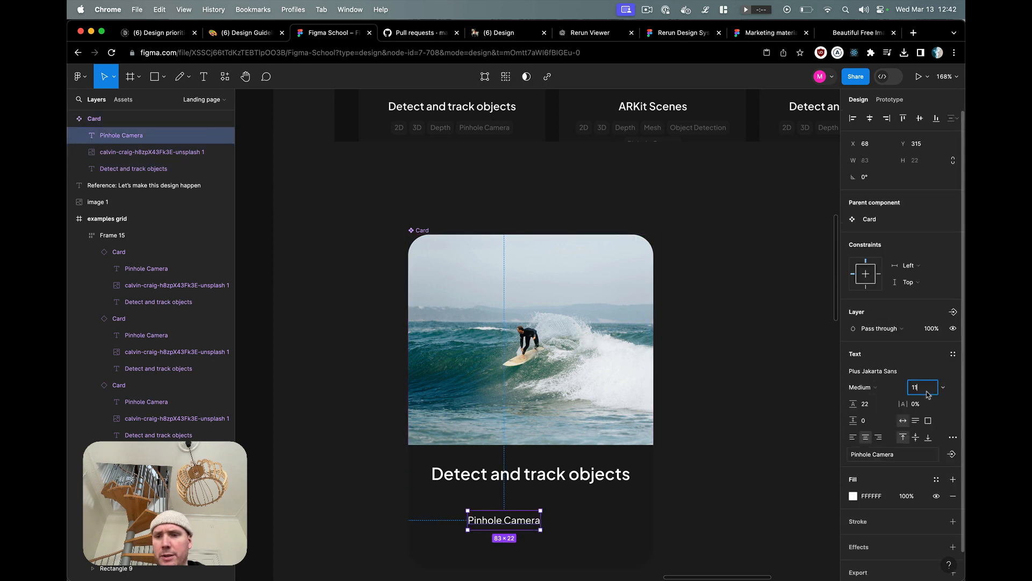
type("9")
key("Return")
left_click(877, 406)
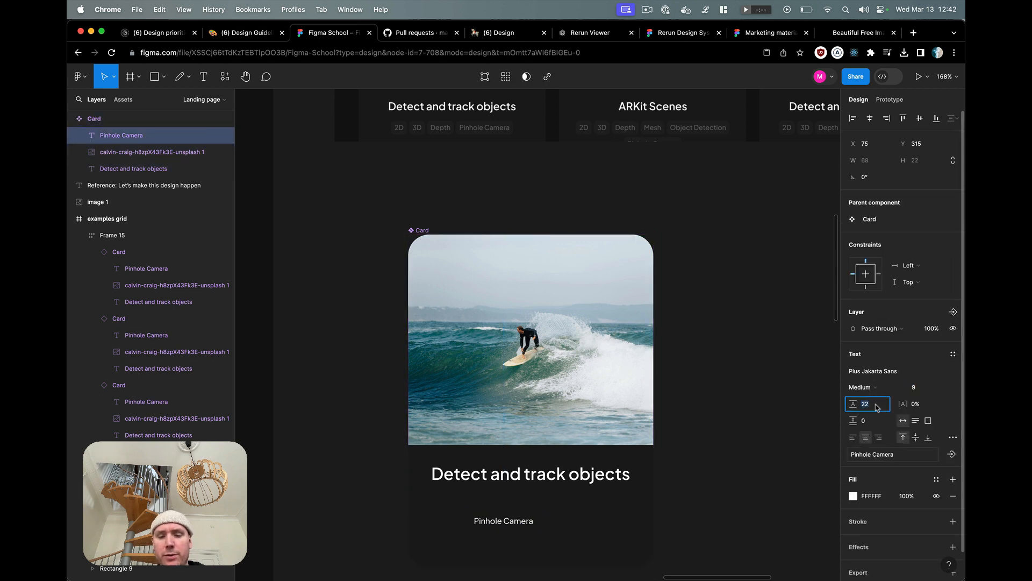
type("14")
key("Return")
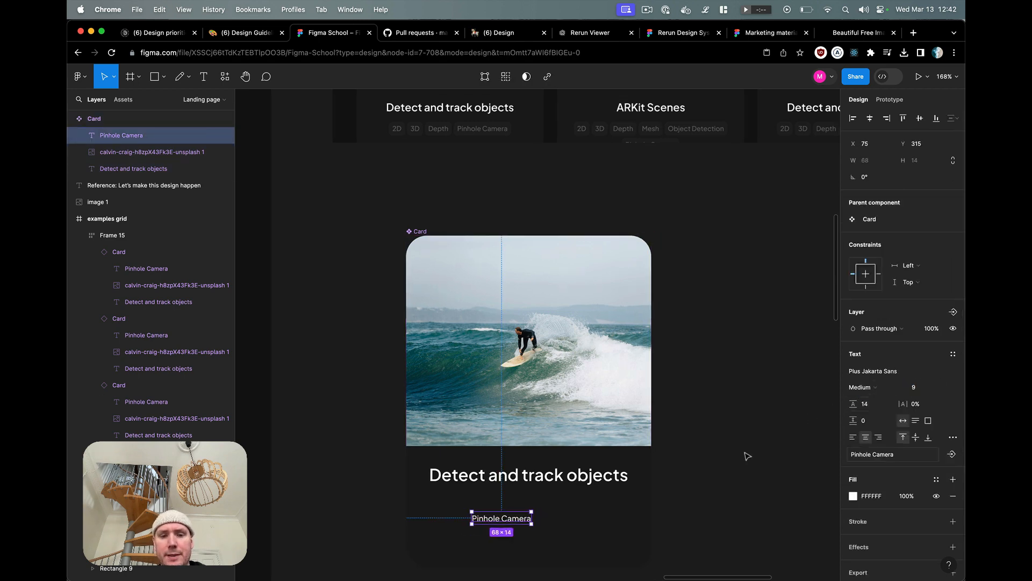
Step: Try placing several copies of the Pinhole Camera text below the title and select all four labels
scroll(747, 387, "down", 5)
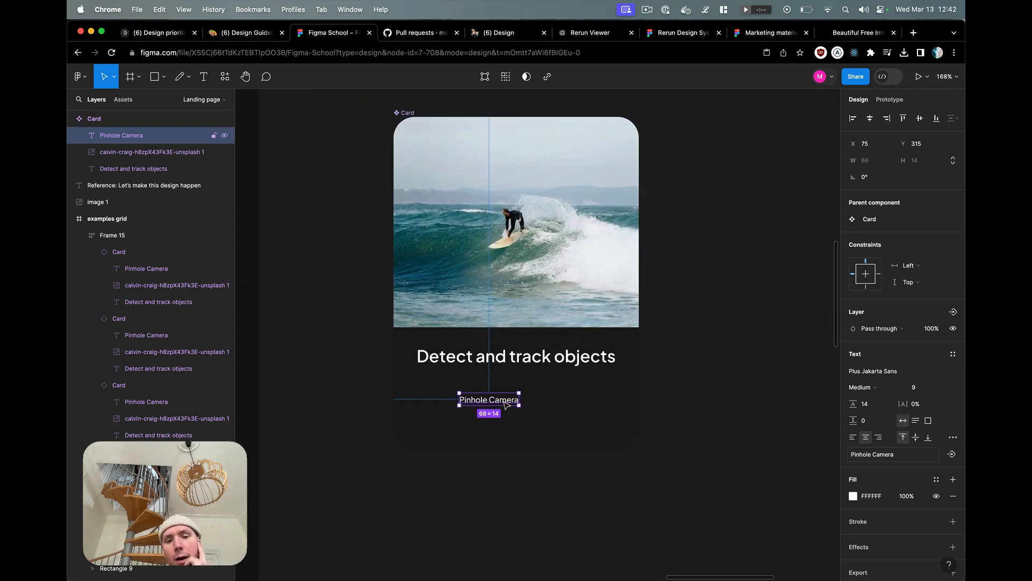
left_click_drag(506, 404, 535, 393)
left_click_drag(534, 393, 586, 388)
key("super+z")
left_click_drag(439, 375, 616, 413)
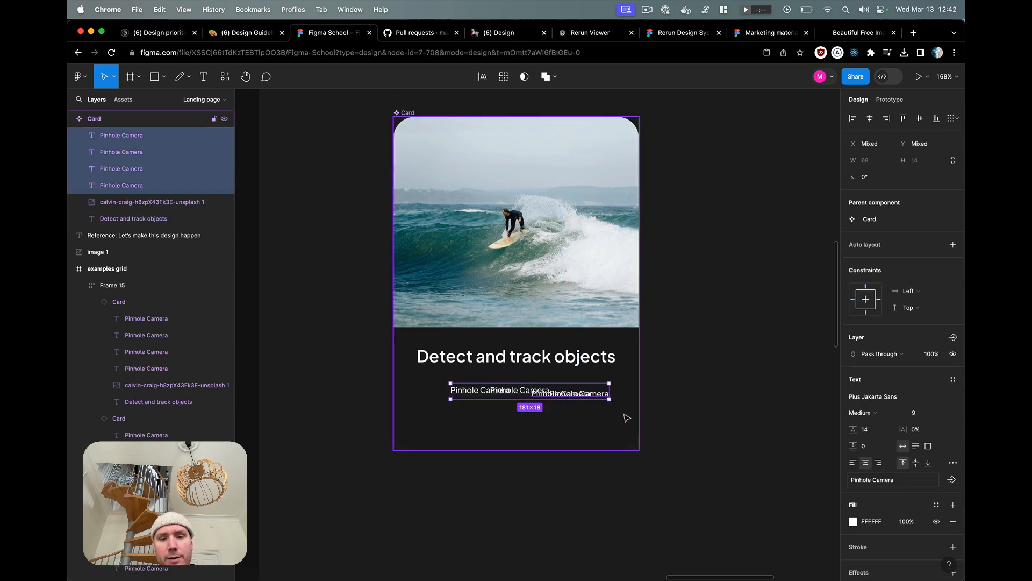
Step: Try arranging the four Pinhole Camera labels in a wrapping auto layout frame about 215 wide
key("shift+a")
left_click_drag(510, 407, 639, 407)
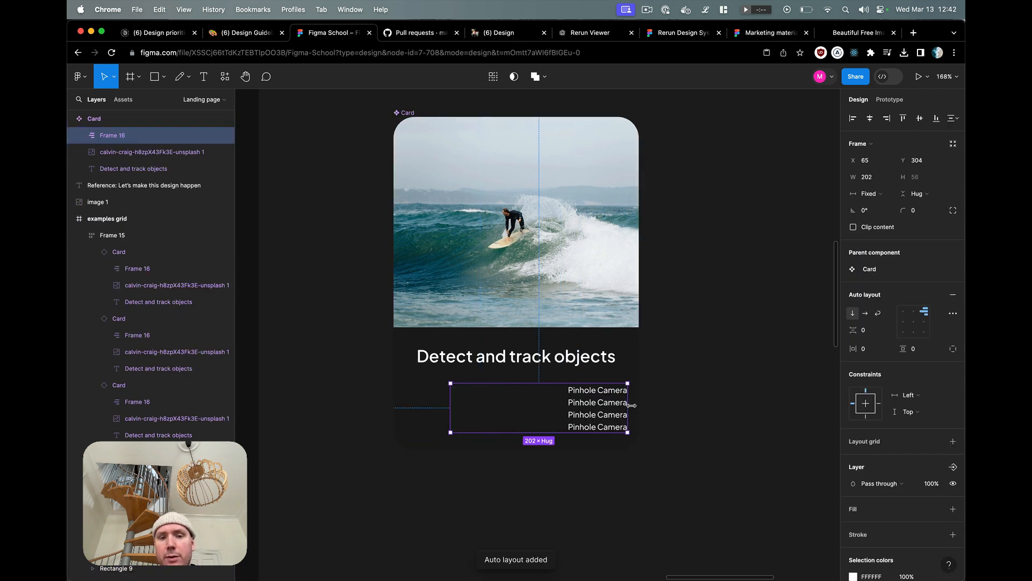
left_click(874, 315)
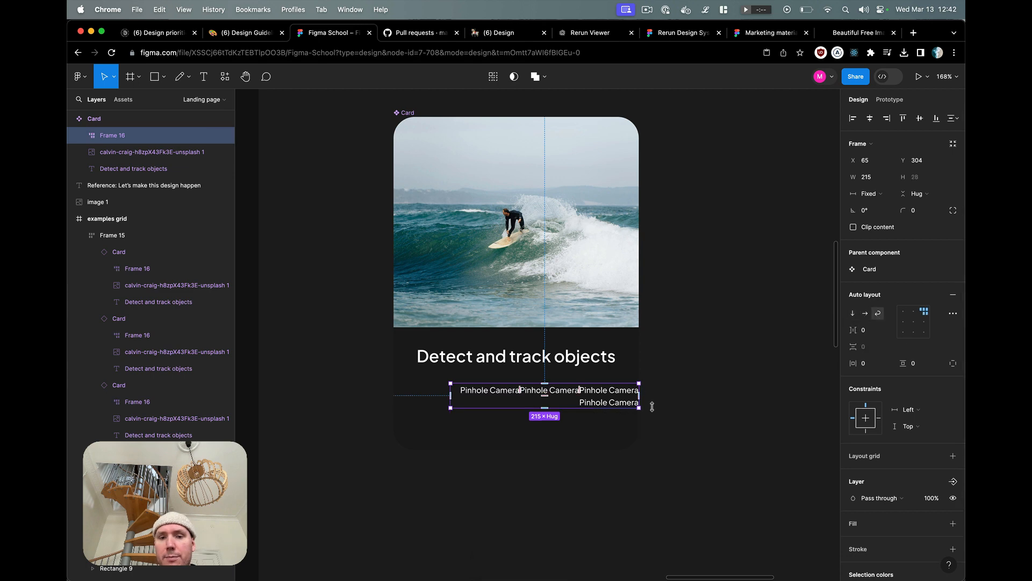
Step: Undo the wrapping auto layout and the Pinhole Camera copies, leaving a single label below the title
key("super+z")
key("super+z")
key("super+z")
key("super+z")
key("super+z")
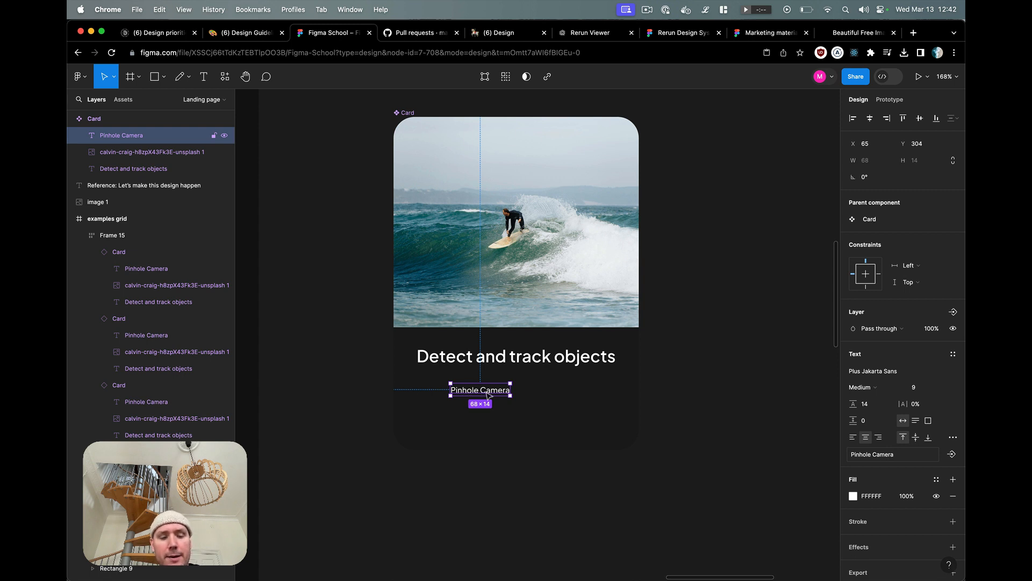
Step: Wrap the Pinhole Camera text in its own horizontal auto layout frame
key("shift+a")
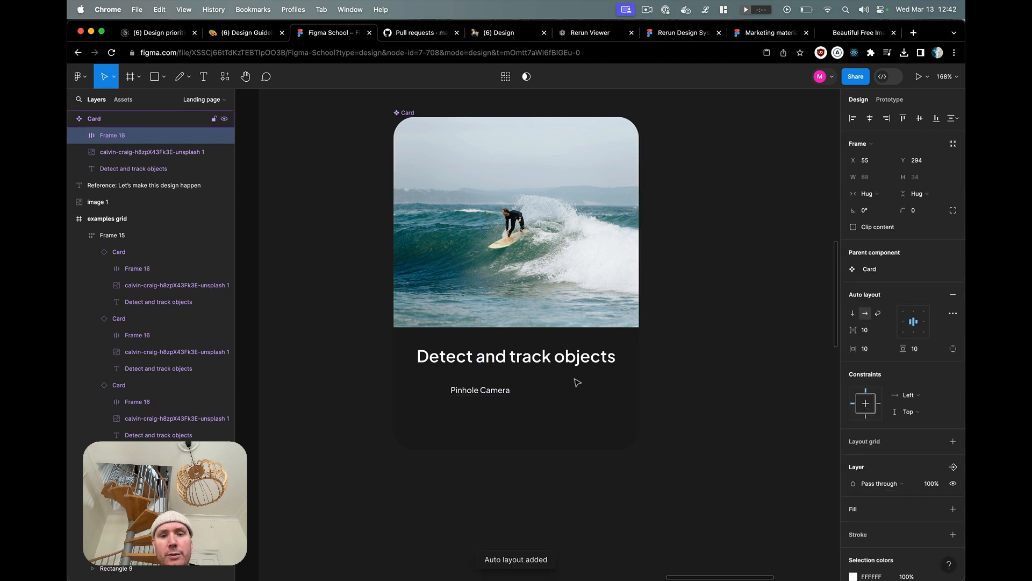
left_click(866, 353)
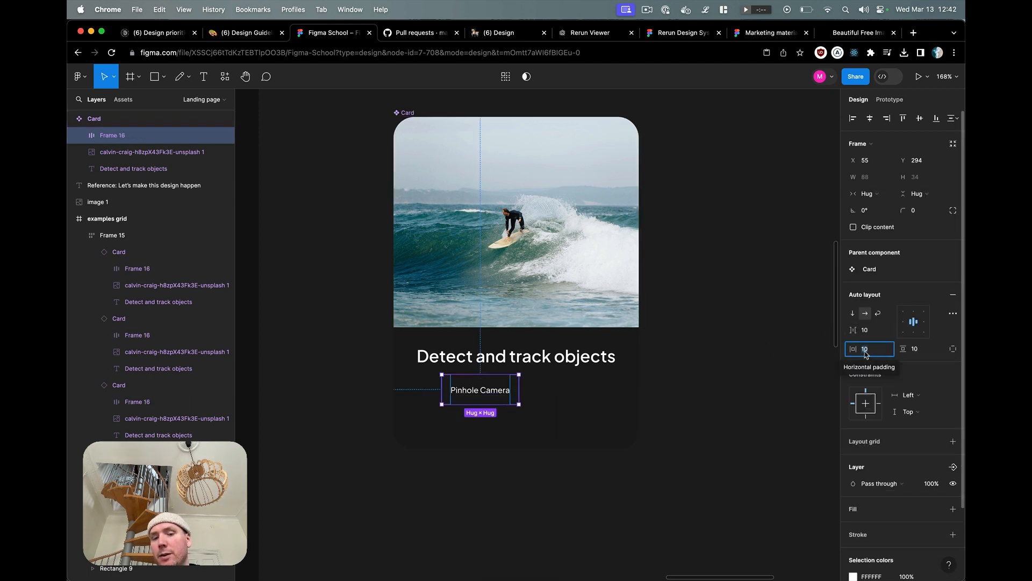
double_click(493, 397)
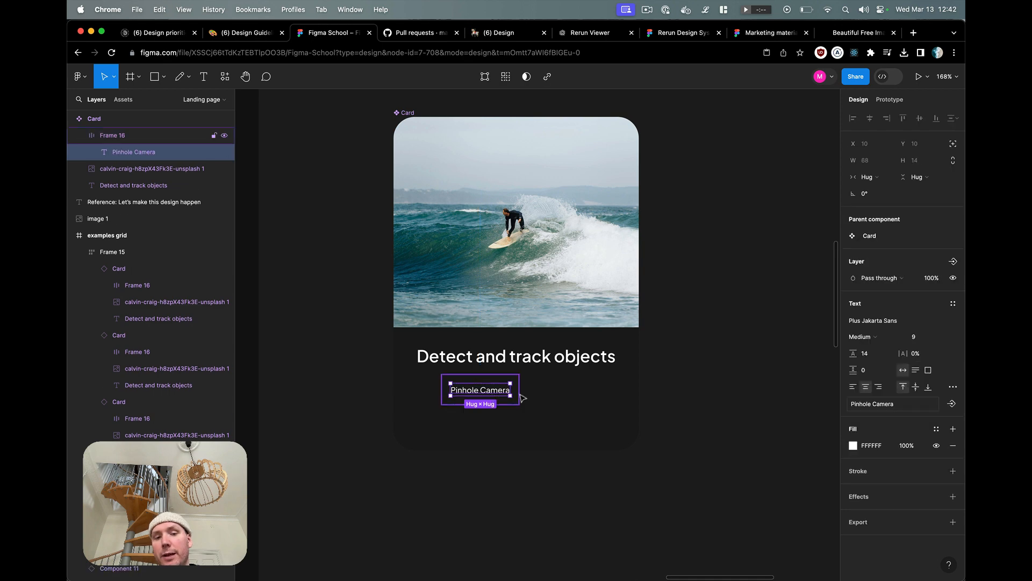
key("Escape")
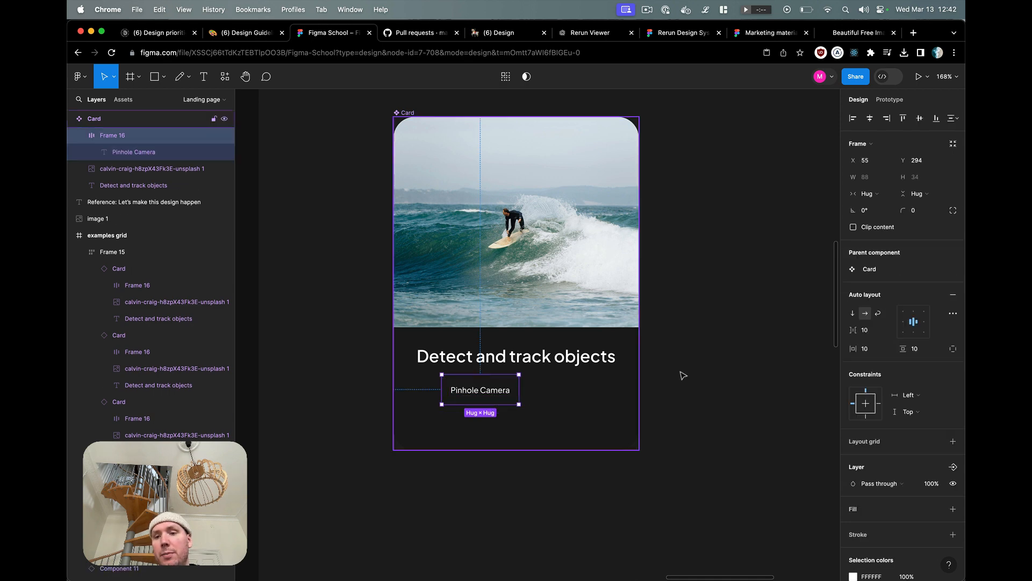
left_click(874, 354)
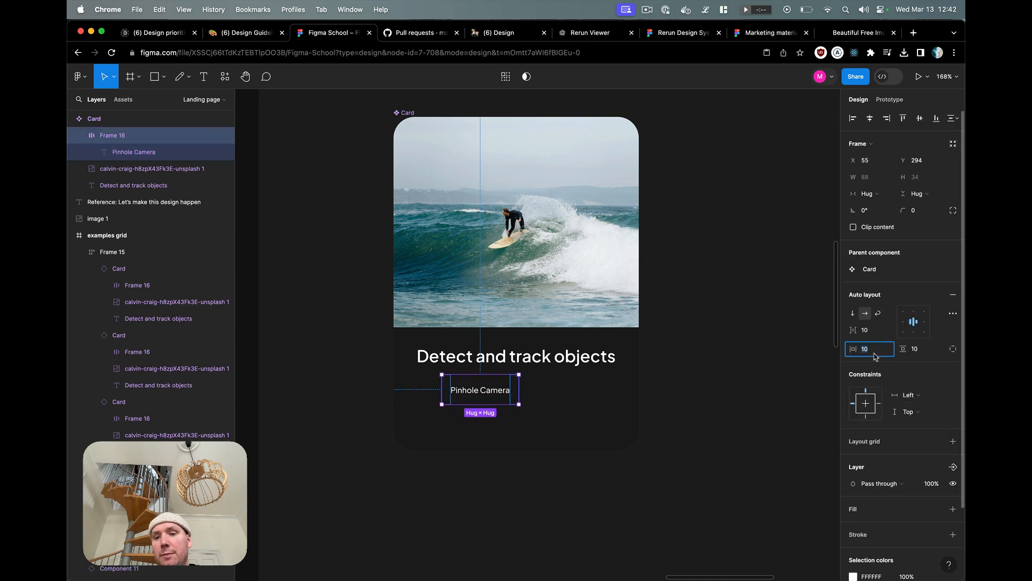
left_click(931, 350)
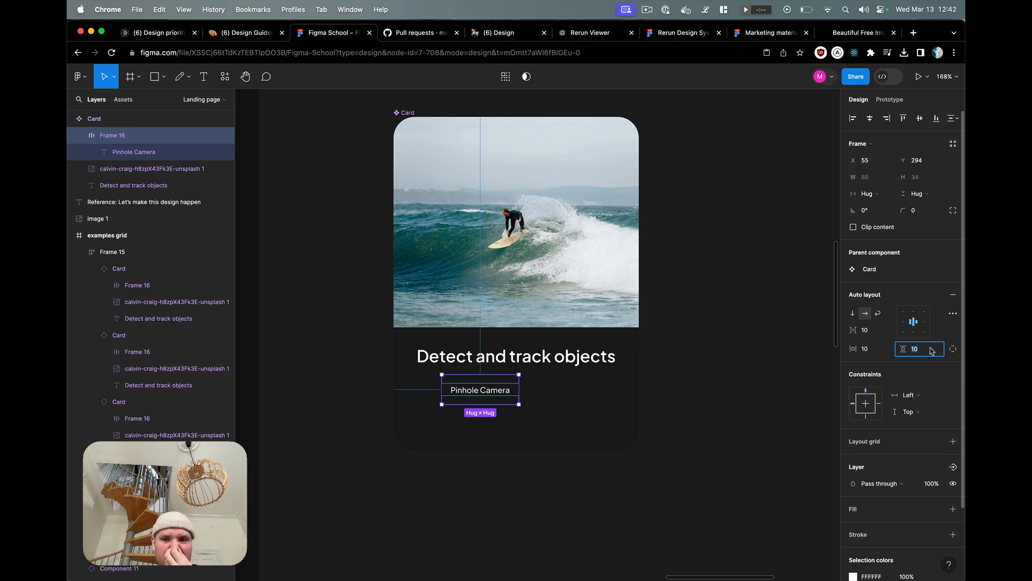
Step: Add a fill to the Pinhole Camera frame, sampling 212121 from a tag background in the reference design
left_click(856, 509)
left_click(854, 525)
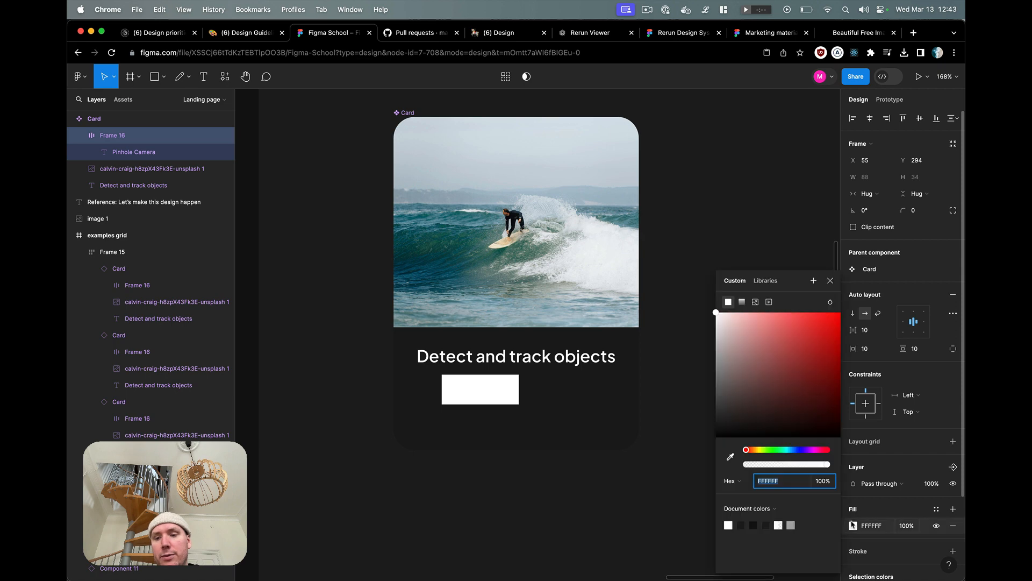
left_click(730, 456)
scroll(634, 253, "up", 5)
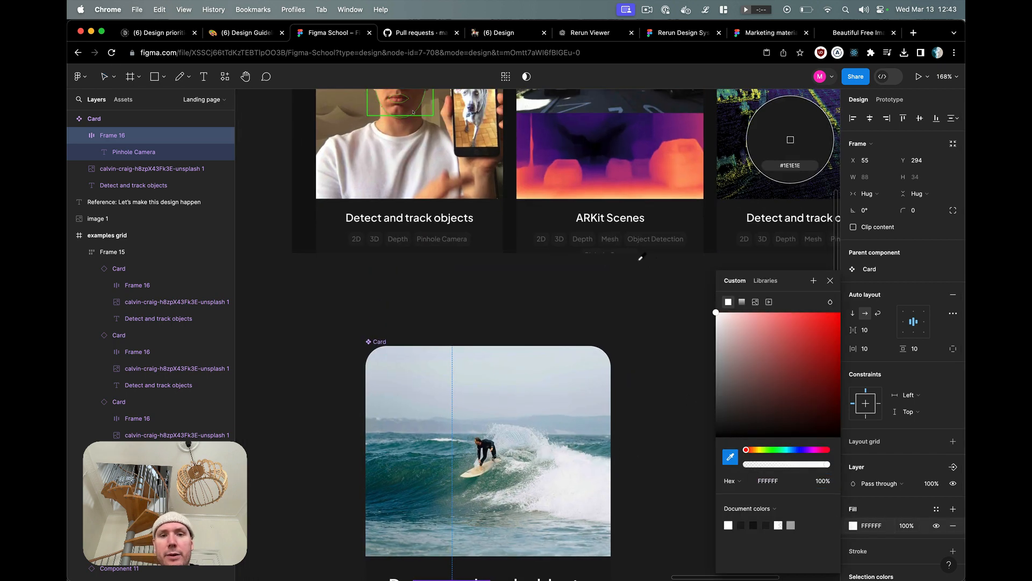
left_click(622, 233)
scroll(638, 351, "down", 4)
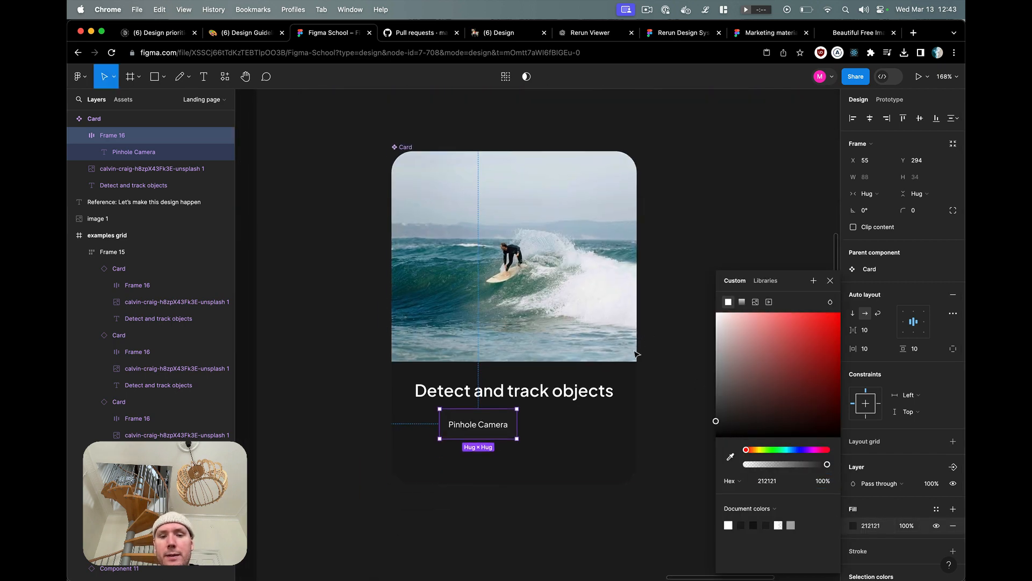
left_click(582, 527)
Step: Extend the tag label's text to "Pinhole Camera Is Great" to test how its frame resizes
double_click(501, 438)
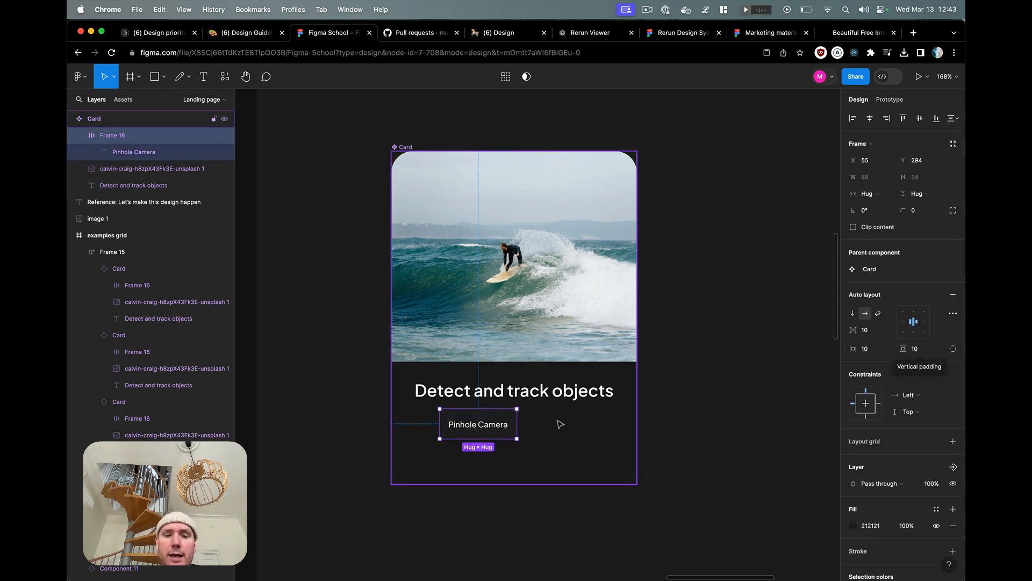
double_click(496, 425)
key("Right")
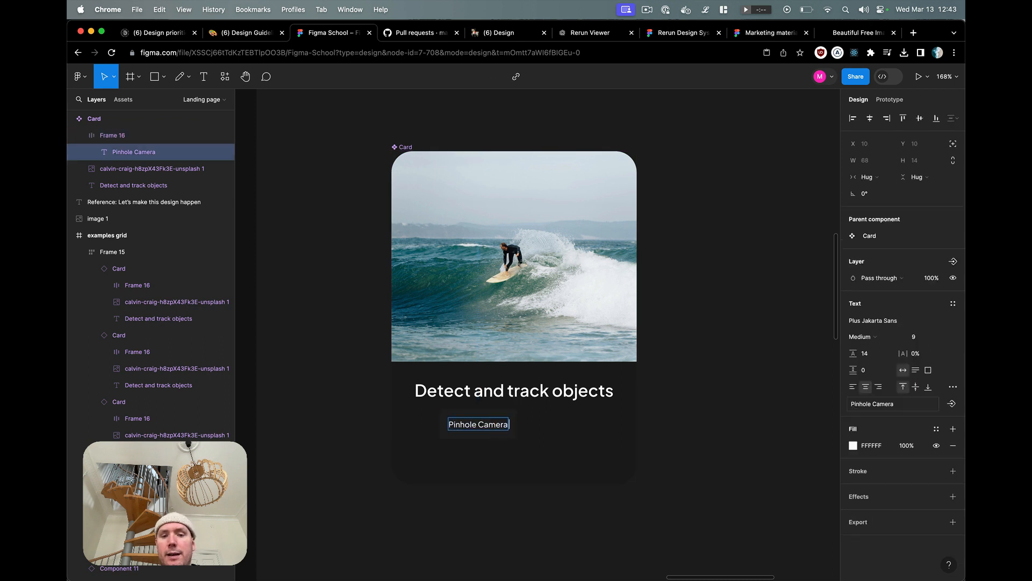
type("Is Great")
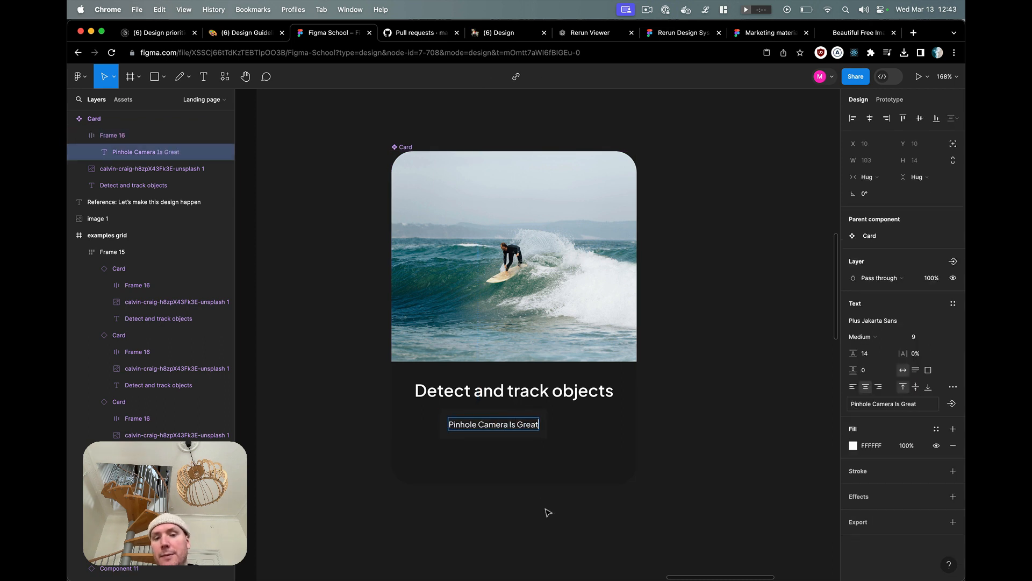
left_click(546, 511)
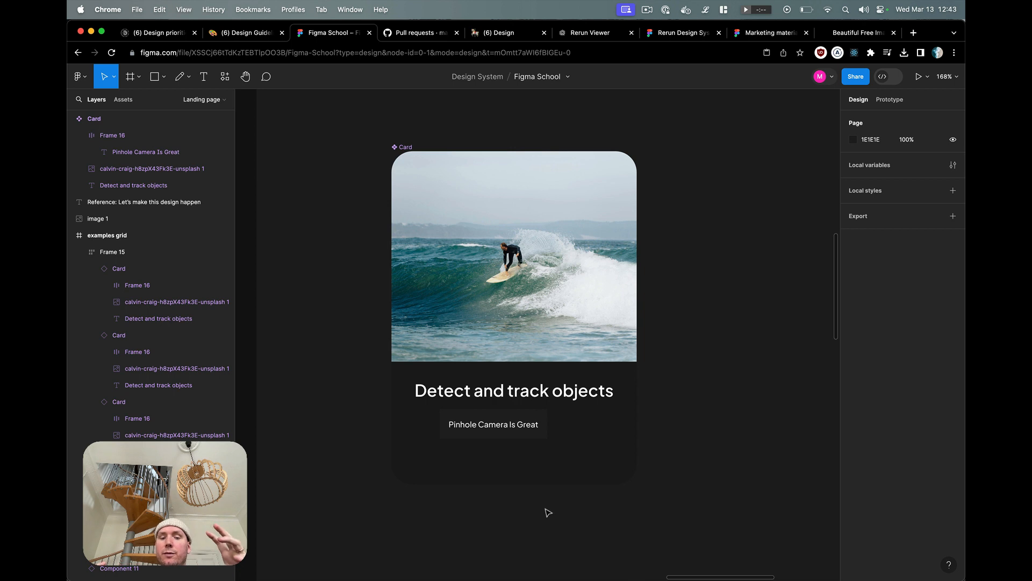
Step: Change the tag label's text color to grey 666666
left_click(526, 422)
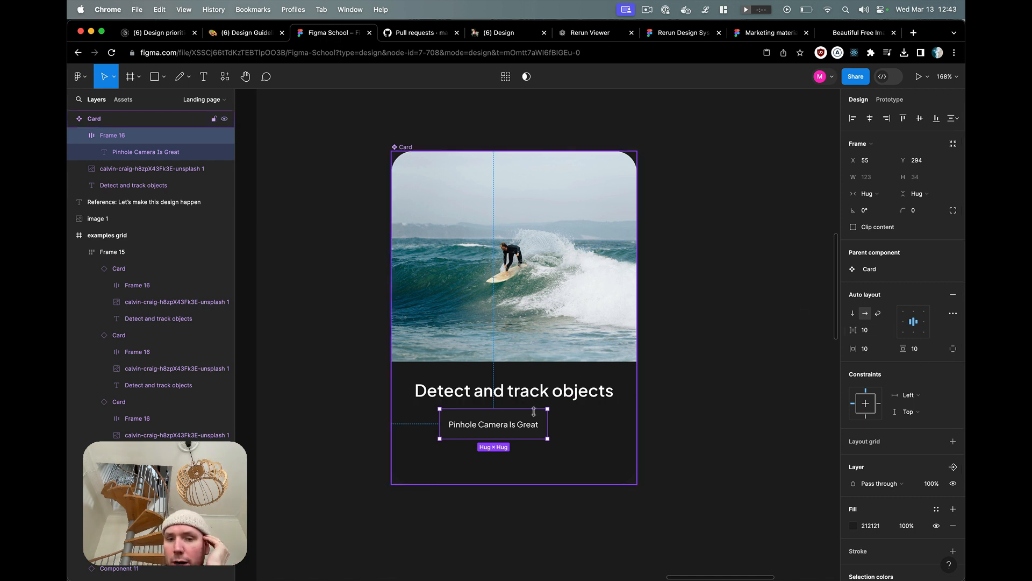
left_click(531, 428)
left_click(854, 447)
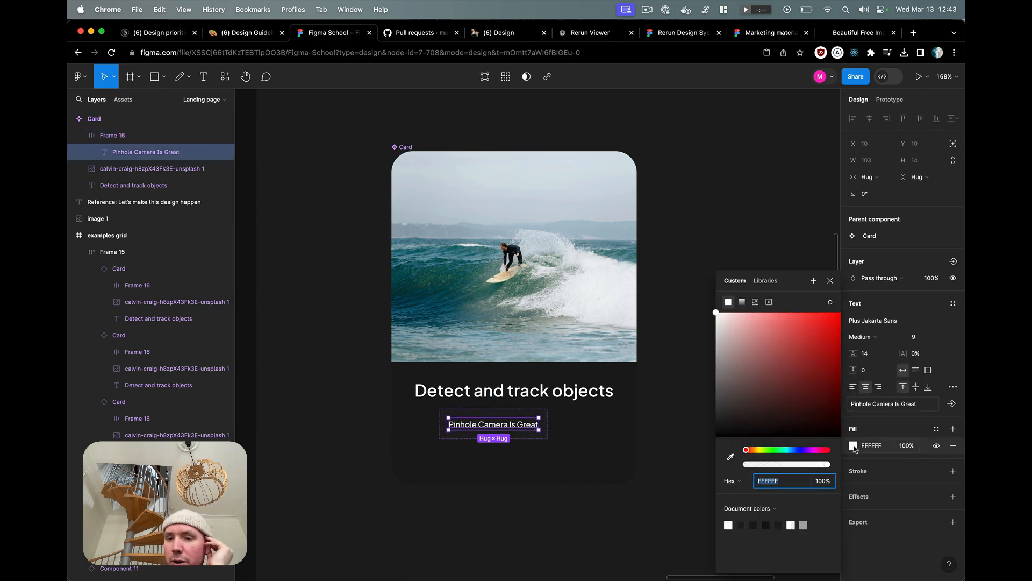
left_click_drag(742, 408, 696, 393)
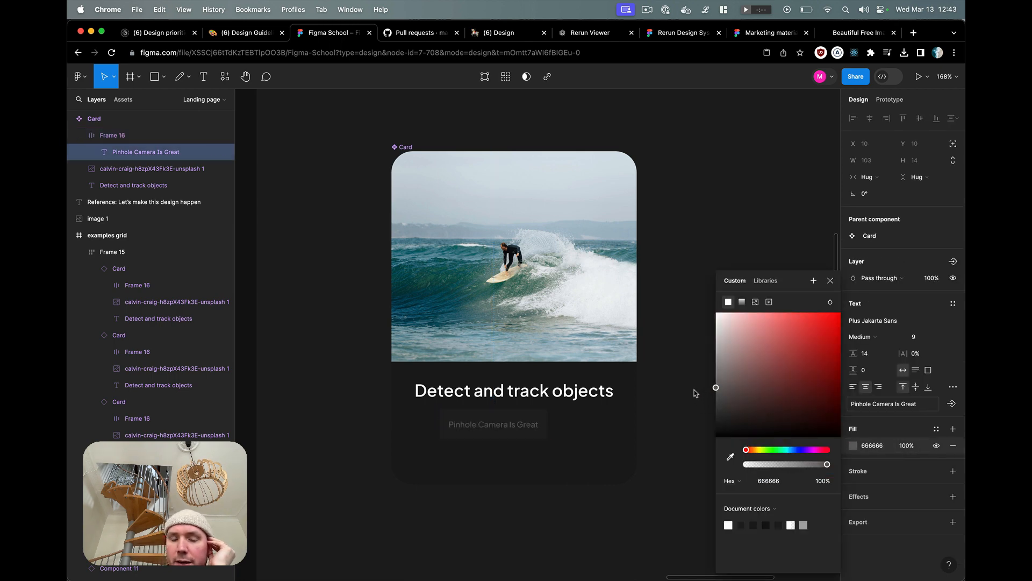
left_click(555, 448)
Step: Set the tag frame's horizontal padding to 4 and its vertical padding to 2
left_click(544, 437)
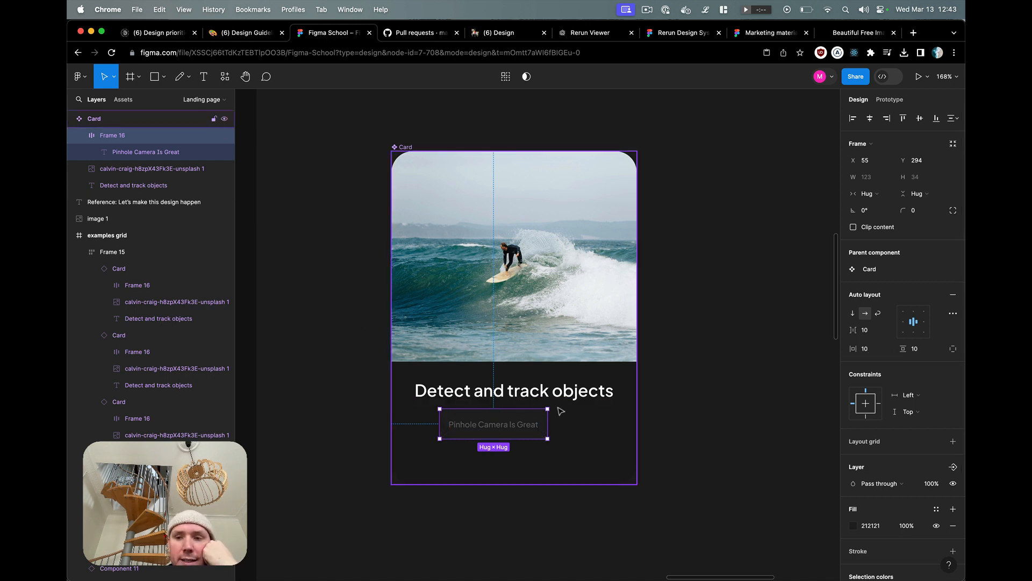
left_click(884, 352)
type("4")
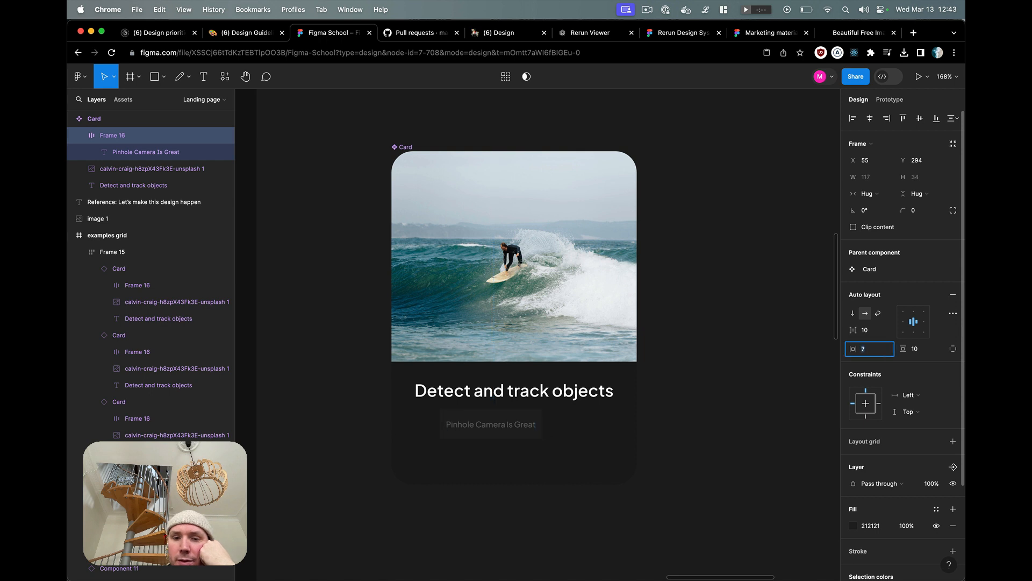
key("Tab")
key("Down")
key("Down")
key("Down")
key("Down")
key("Down")
key("Down")
key("Down")
key("Down")
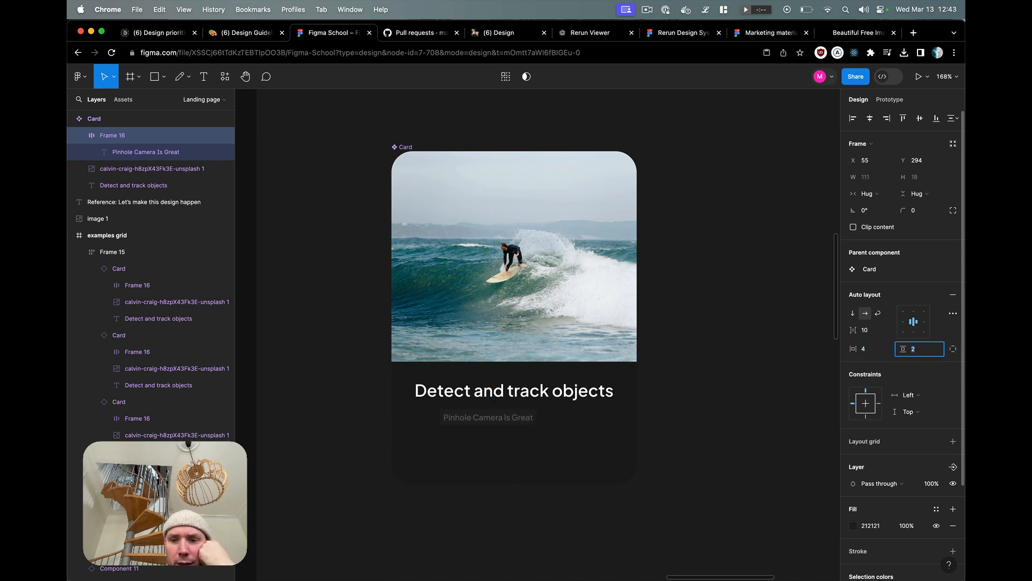
Step: Check the tag's spacing up close and increase only its frame's bottom padding by 1
scroll(478, 420, "up", 10)
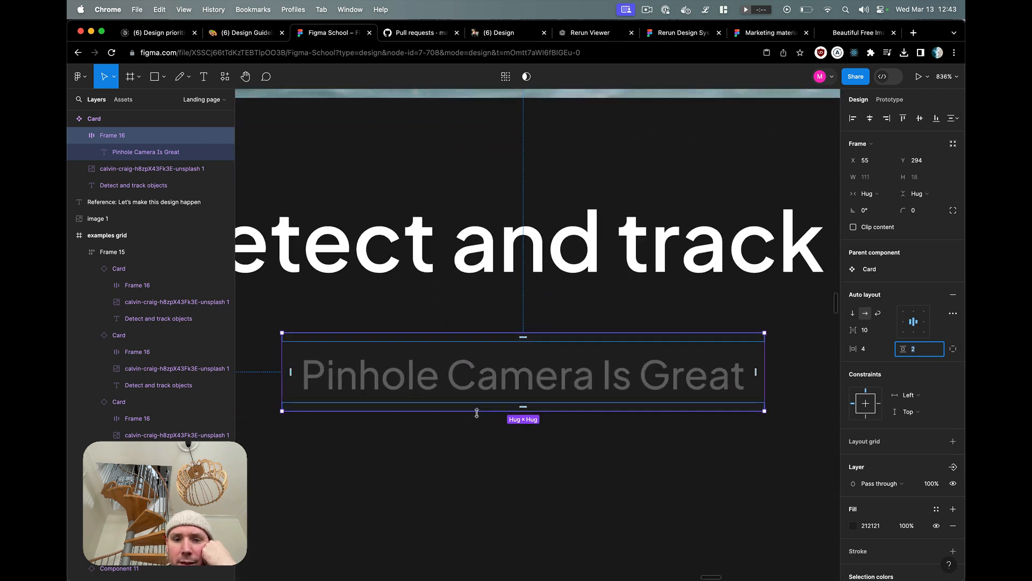
left_click(477, 426)
scroll(522, 463, "down", 3)
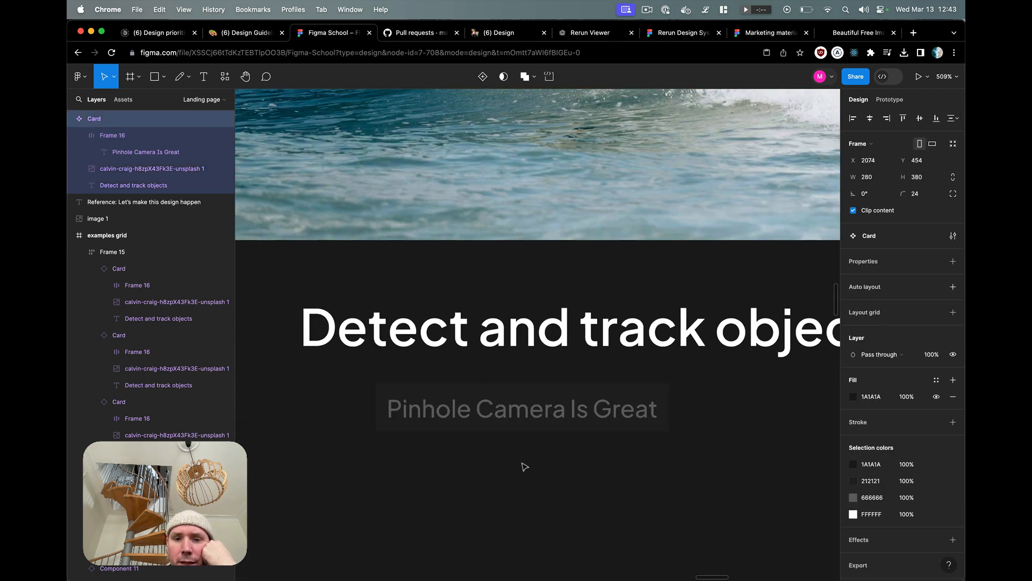
double_click(425, 410)
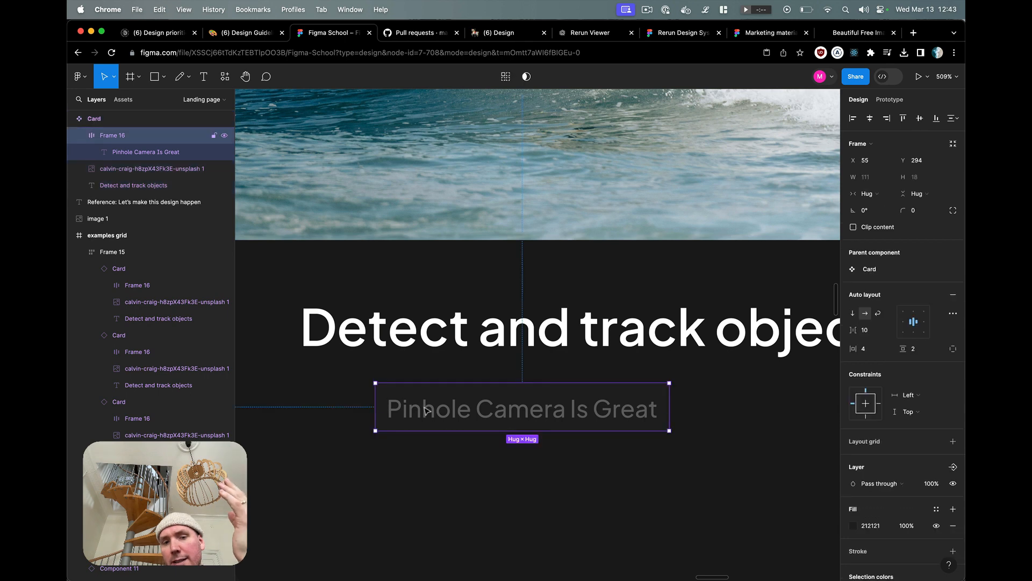
double_click(434, 413)
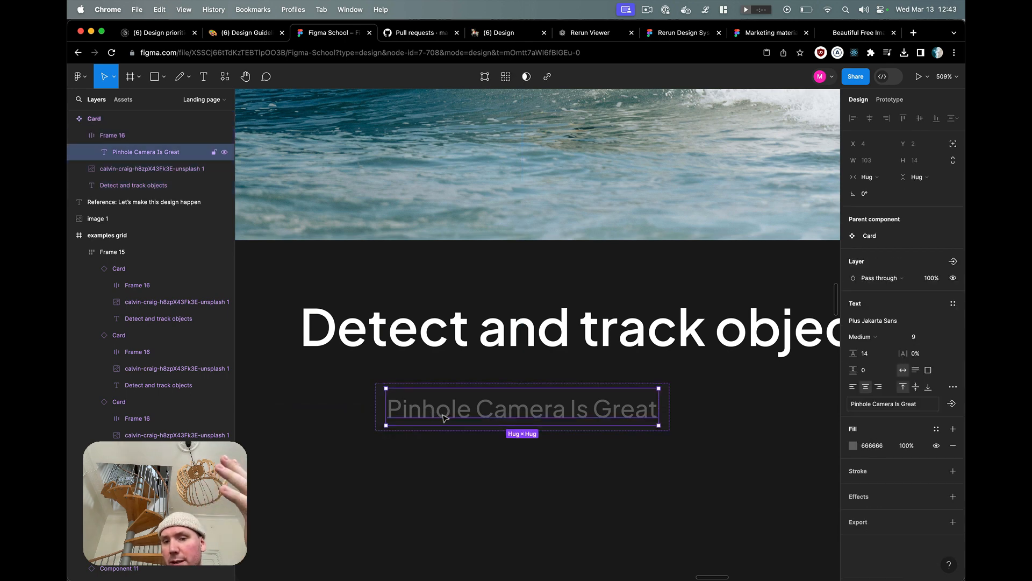
left_click(446, 480)
double_click(465, 422)
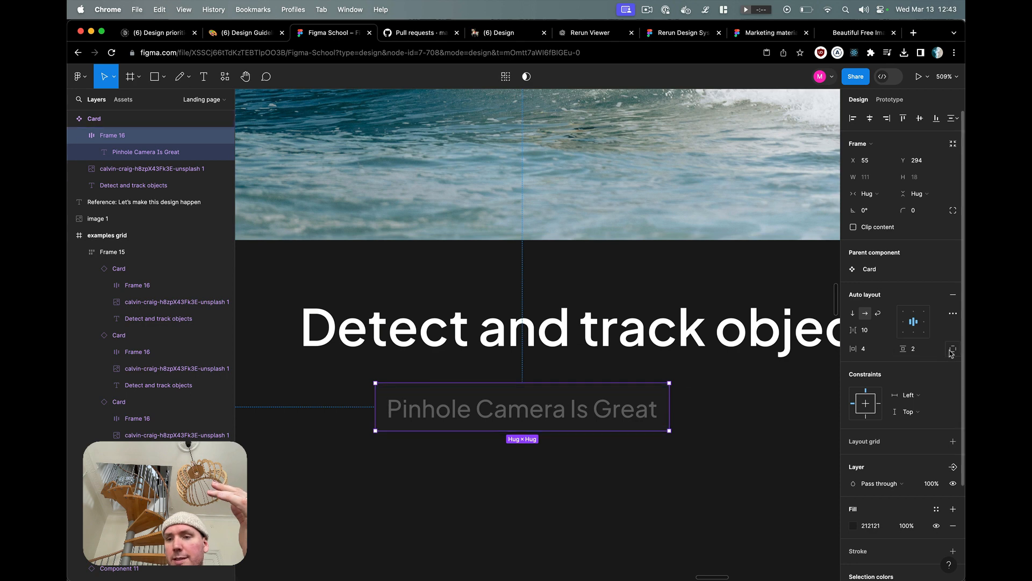
left_click(929, 354)
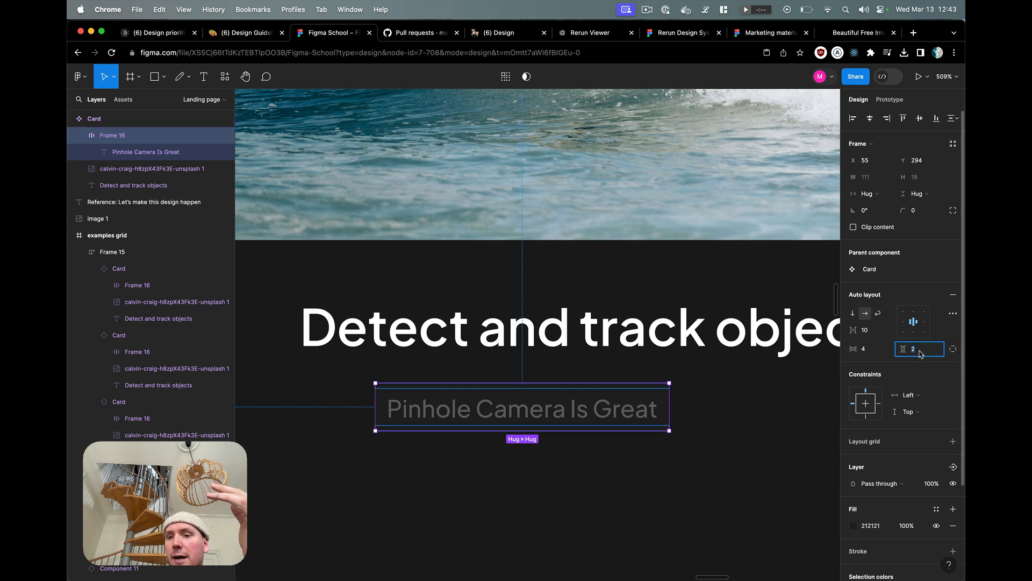
left_click(953, 350)
left_click(930, 366)
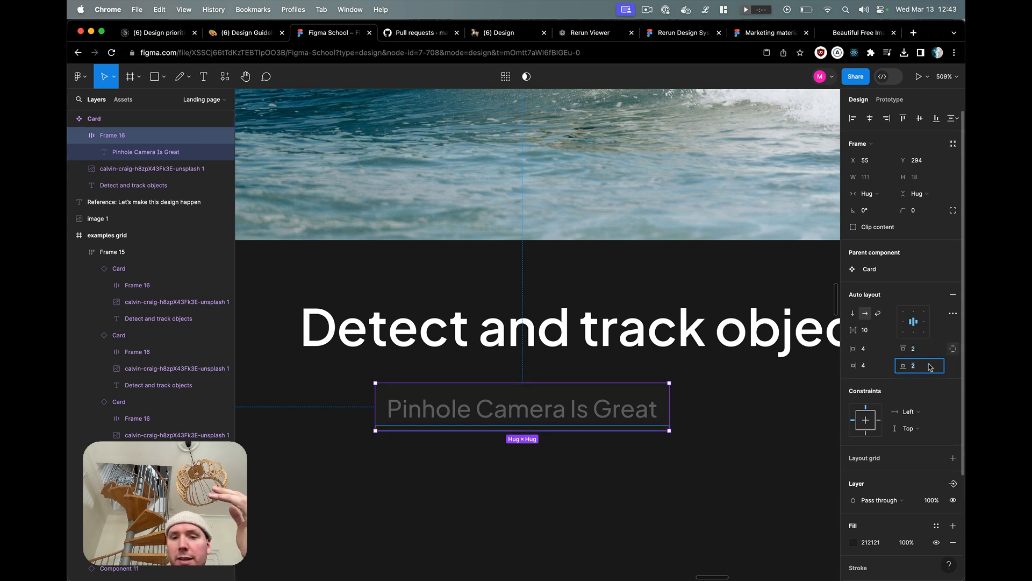
key("Up")
left_click(728, 455)
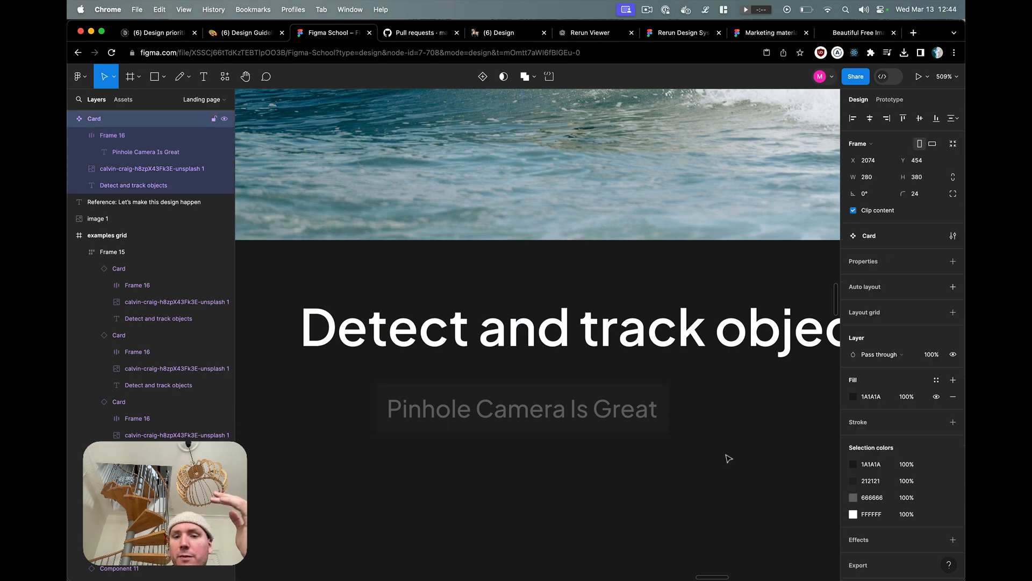
Step: Measure the spacing around the tag's text up close and view the whole card again
key("super+shift+4")
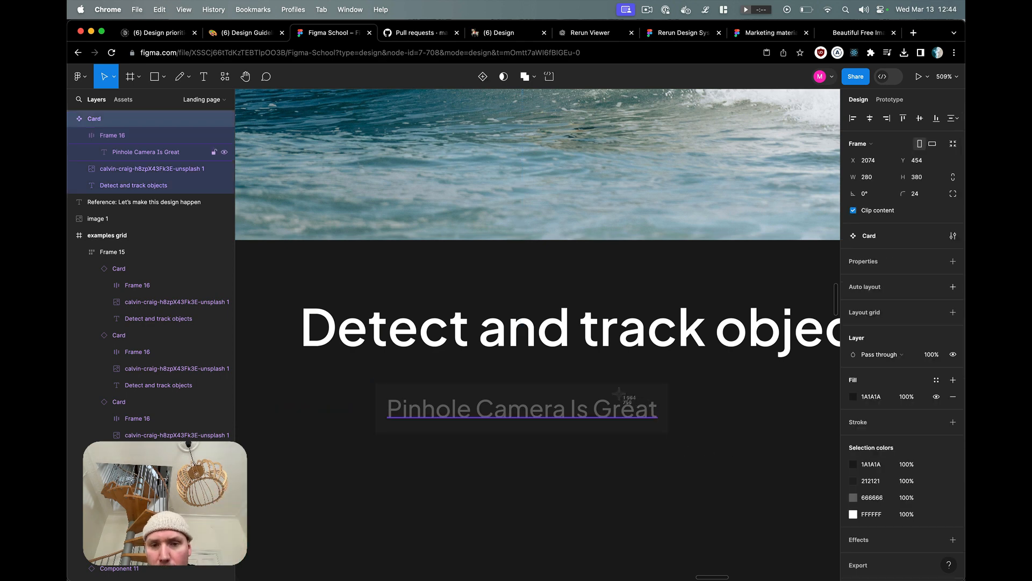
left_click_drag(610, 395, 555, 398)
key("space")
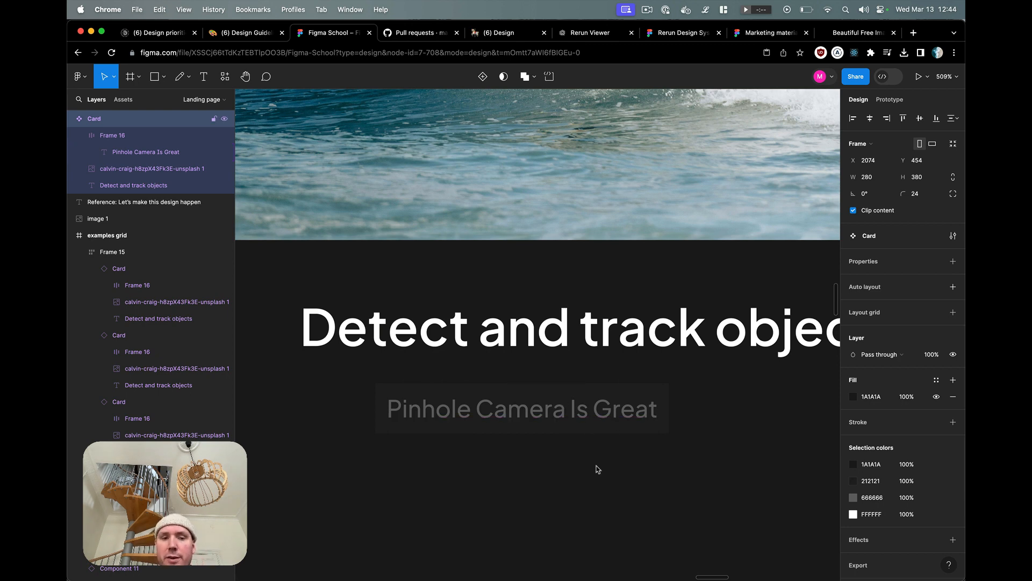
left_click(639, 402)
scroll(640, 402, "down", 5)
left_click(680, 493)
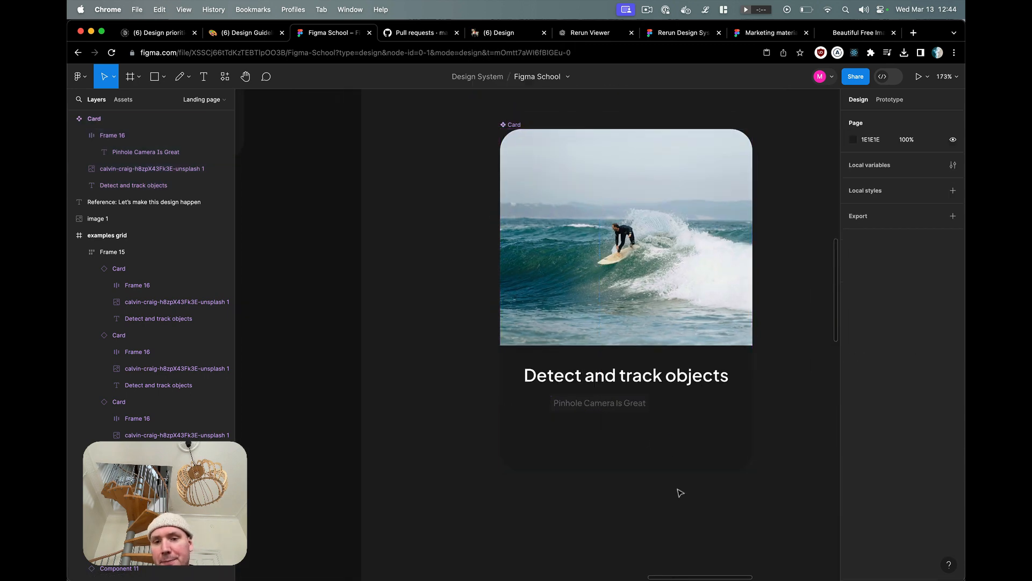
Step: Set the tag frame's corner radius to 6 and compare the card with the reference design
left_click(623, 407)
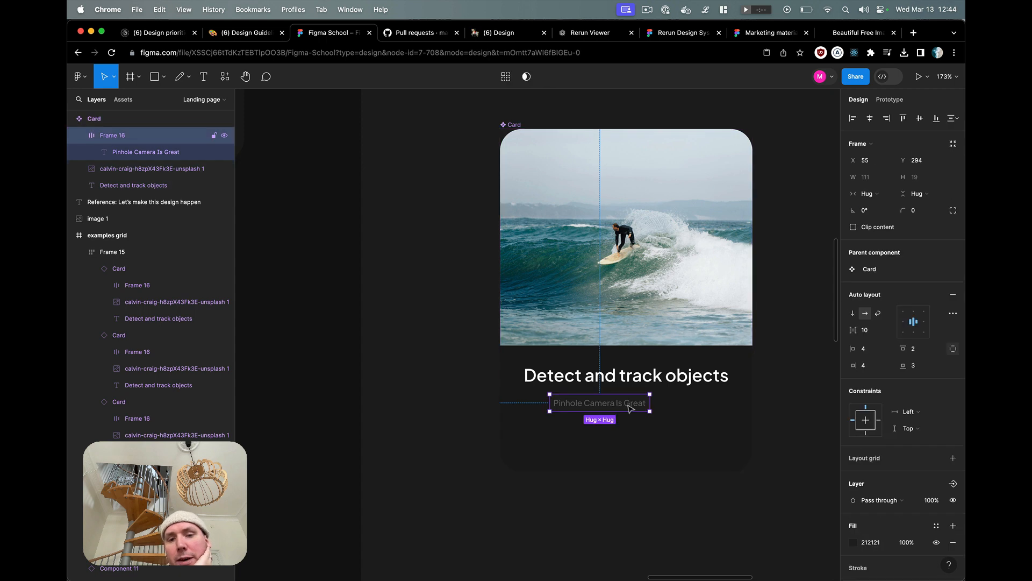
left_click(928, 213)
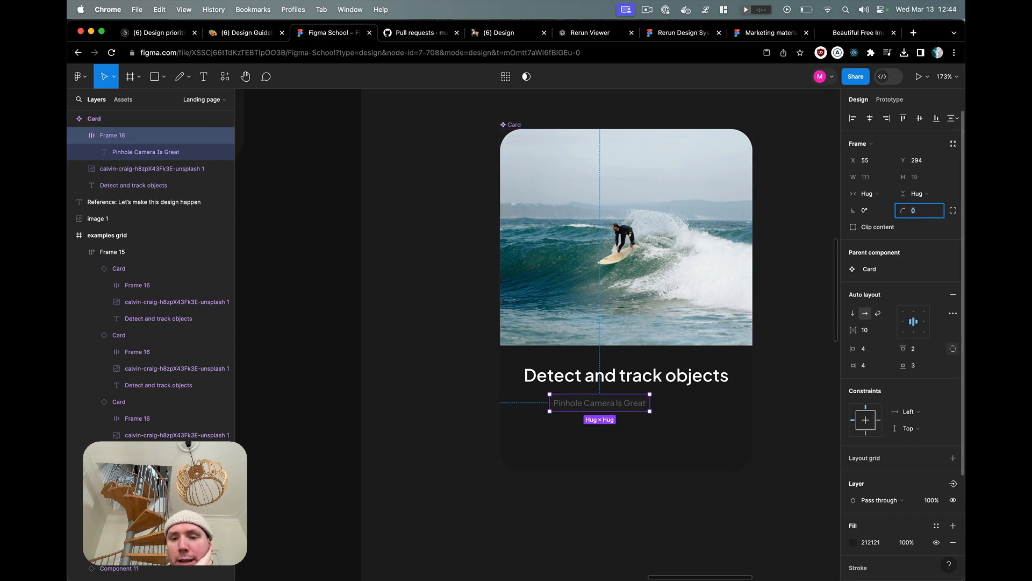
type("10")
key("Return")
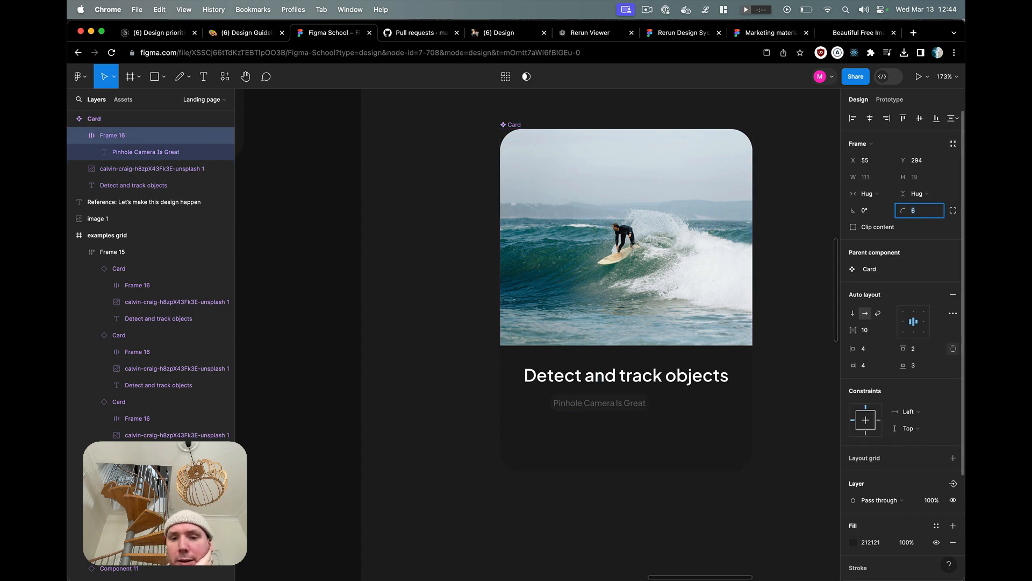
left_click(823, 320)
scroll(821, 321, "up", 5)
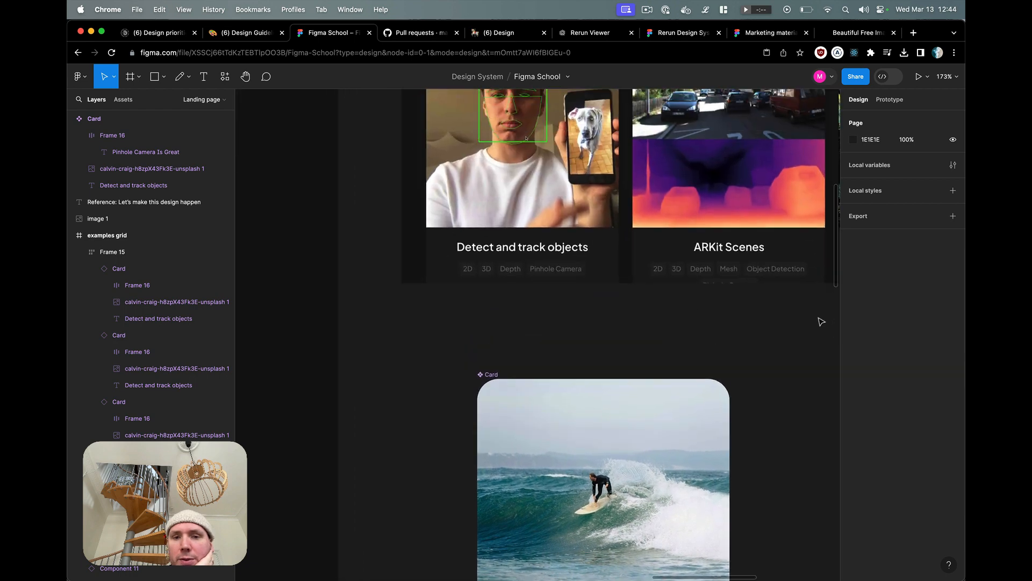
scroll(822, 321, "down", 5)
scroll(822, 321, "right", 2)
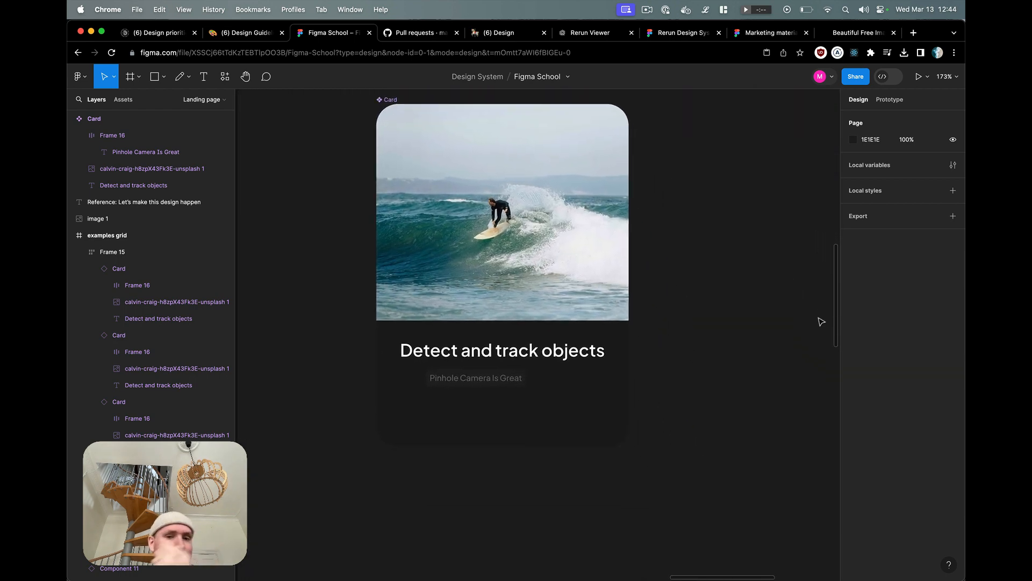
Step: Duplicate the card's tag twice and wrap the three tags in an auto layout
double_click(484, 383)
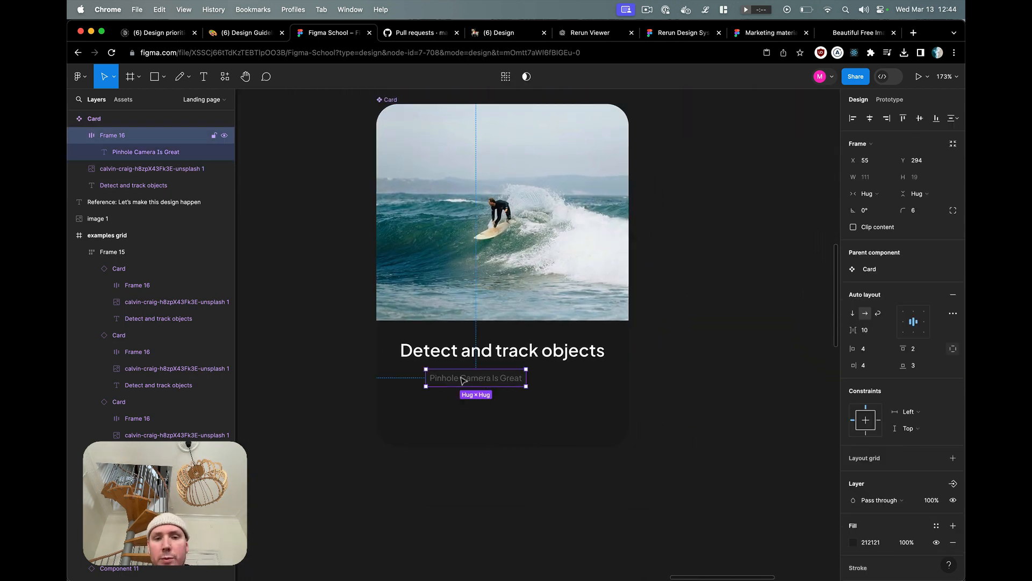
left_click_drag(463, 381, 571, 407)
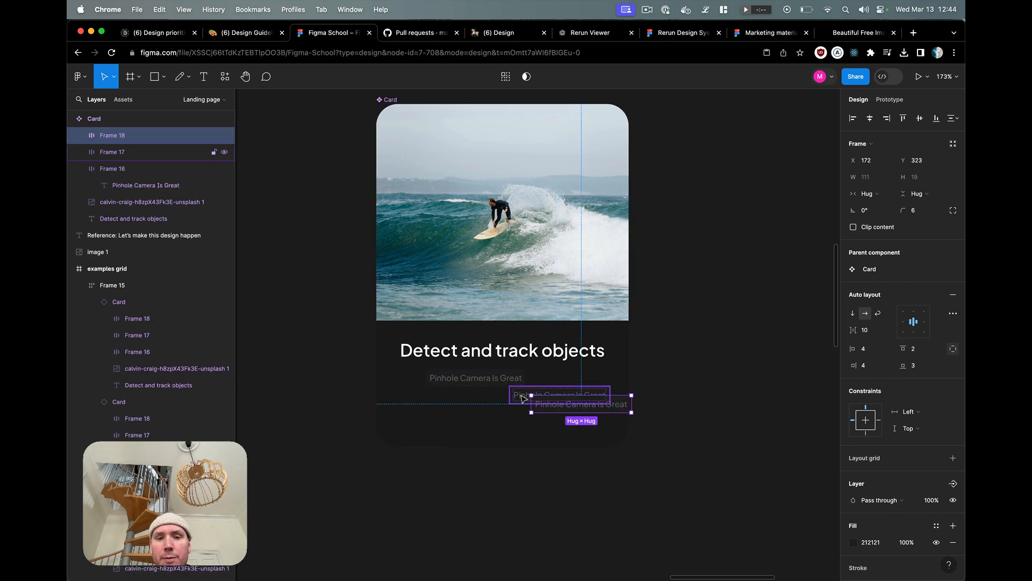
key("super+a")
key("shift+a")
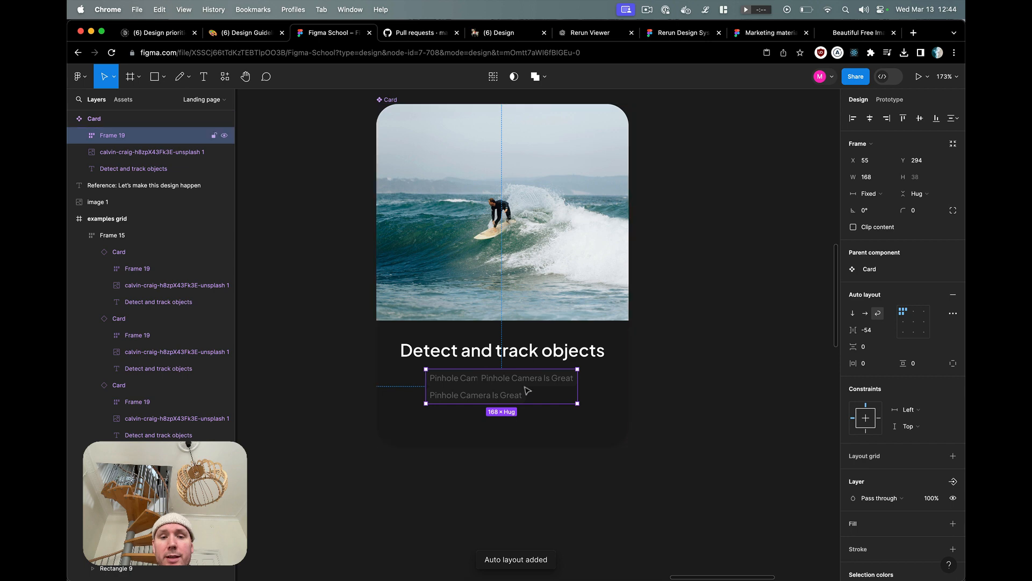
Step: Fill the first tag in the auto layout with red to show how the tags overlap
left_click(458, 379)
left_click(853, 475)
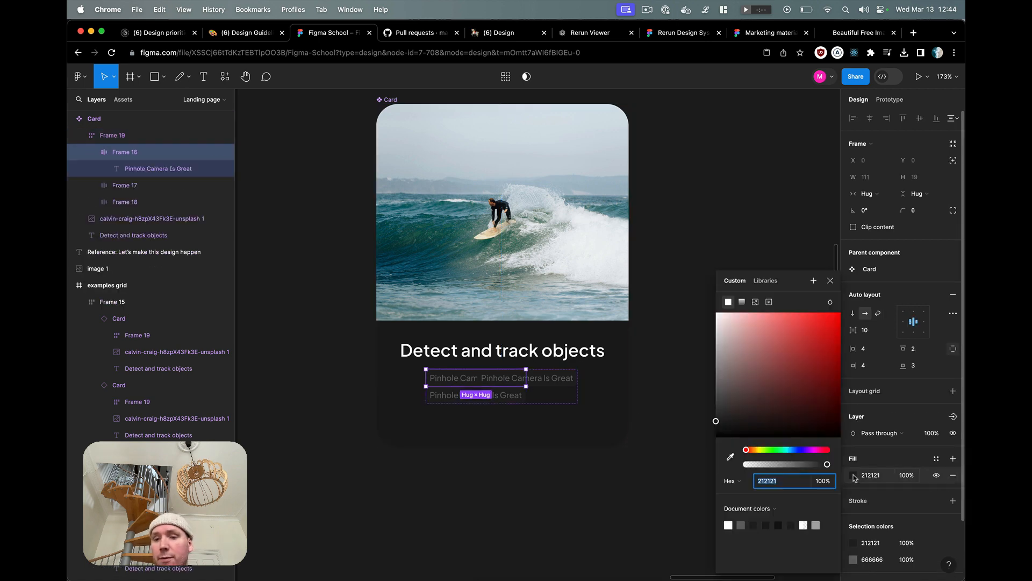
left_click_drag(813, 419, 861, 386)
left_click(577, 376)
left_click(498, 398)
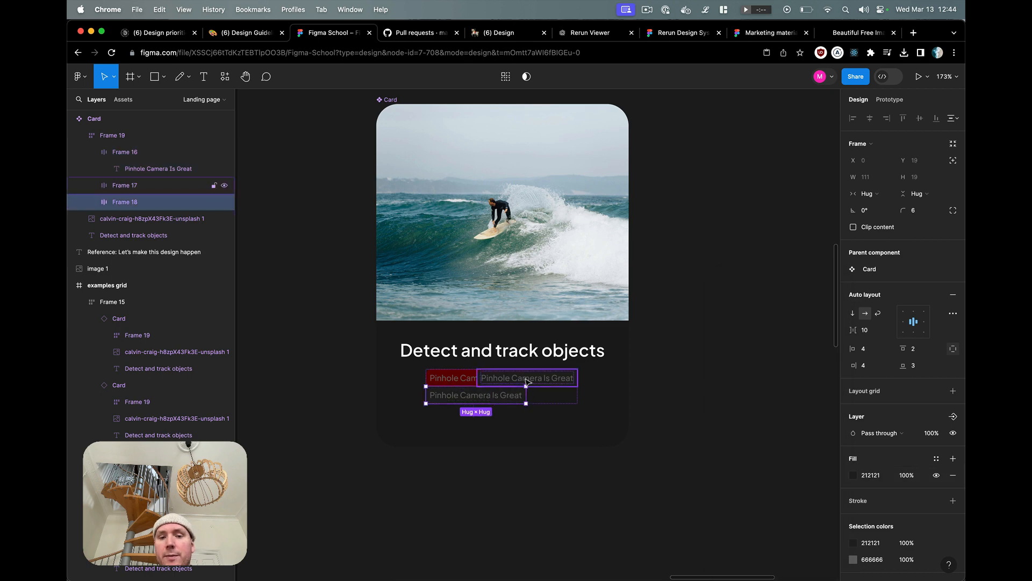
left_click(528, 380, "shift")
Step: Undo the red fill, the auto layout and the two tag copies
key("super+z")
key("super+z")
key("super+z")
key("super+z")
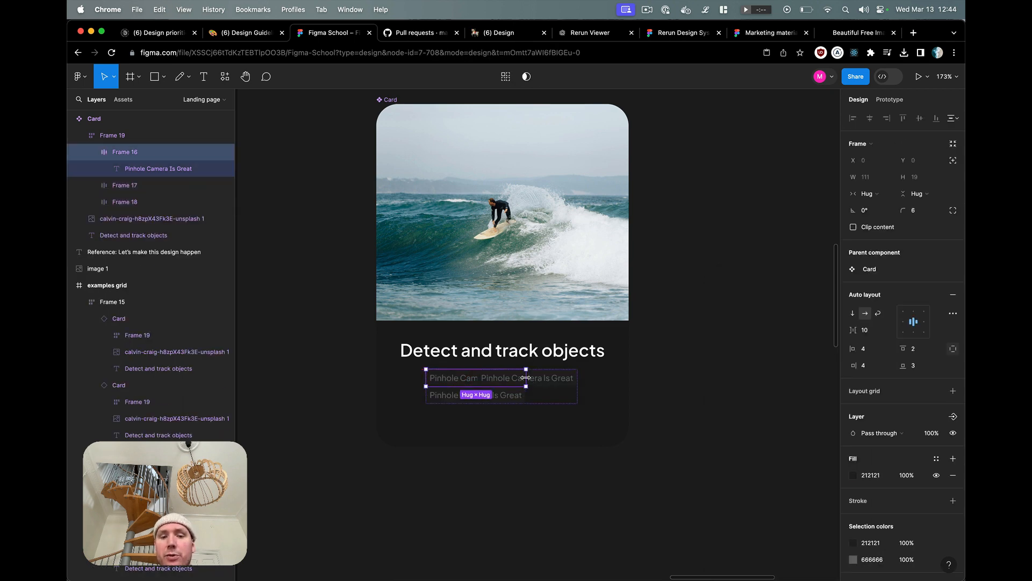
key("super+z")
key("super+z")
key("super+z")
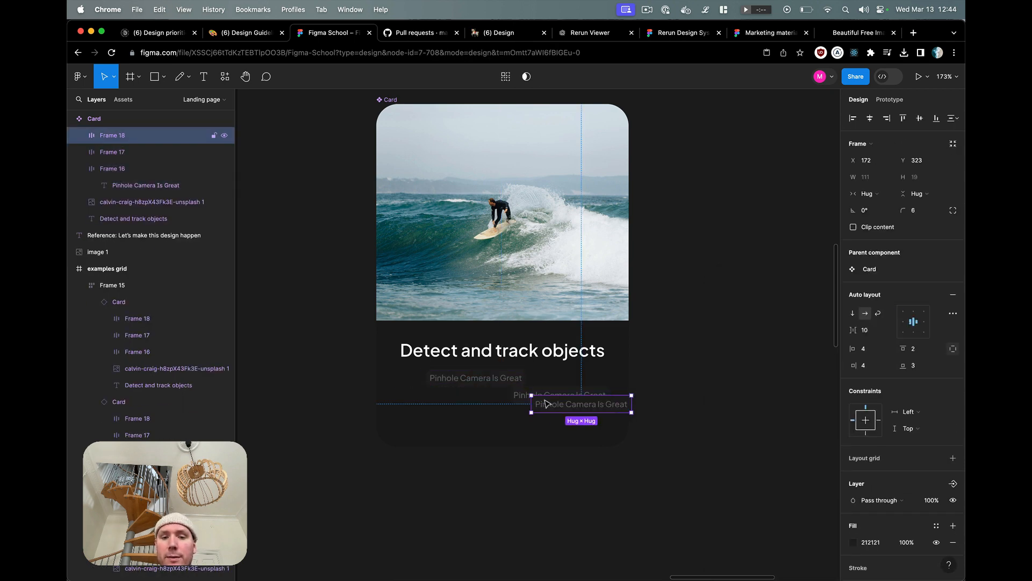
key("super+z")
key("super+z")
key("super+z")
key("super+z")
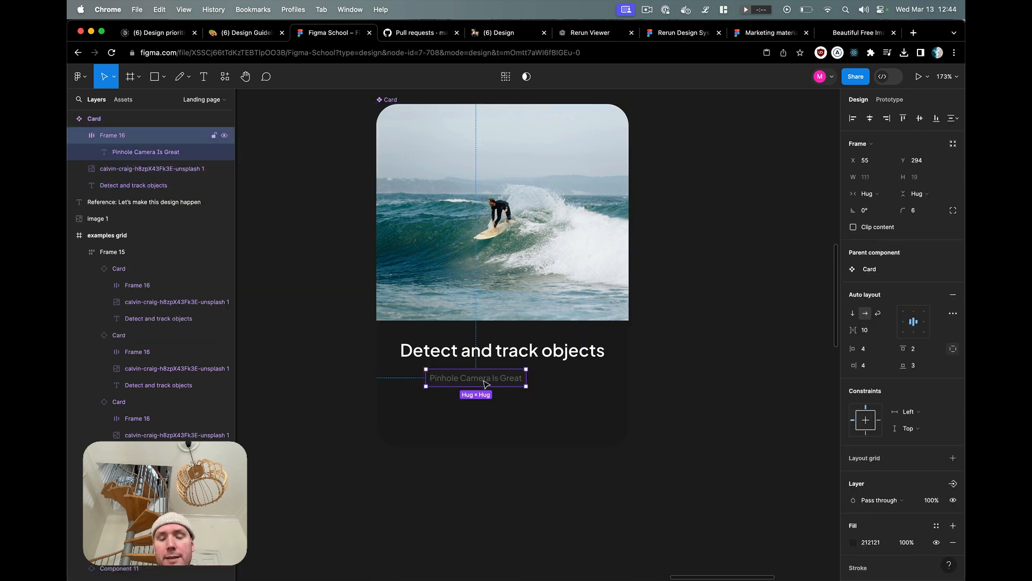
Step: Move the tag frame out of the card onto the empty canvas beside it
key("super+z")
key("super+z")
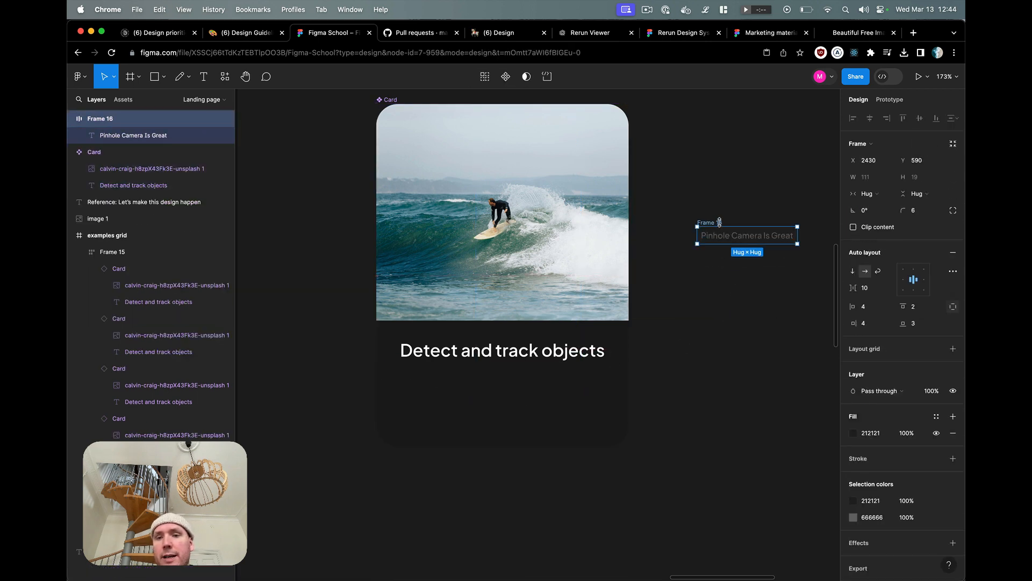
left_click(721, 215)
left_click_drag(718, 226, 758, 205)
Step: Convert the tag frame into a component and rename it Tag
right_click(758, 205)
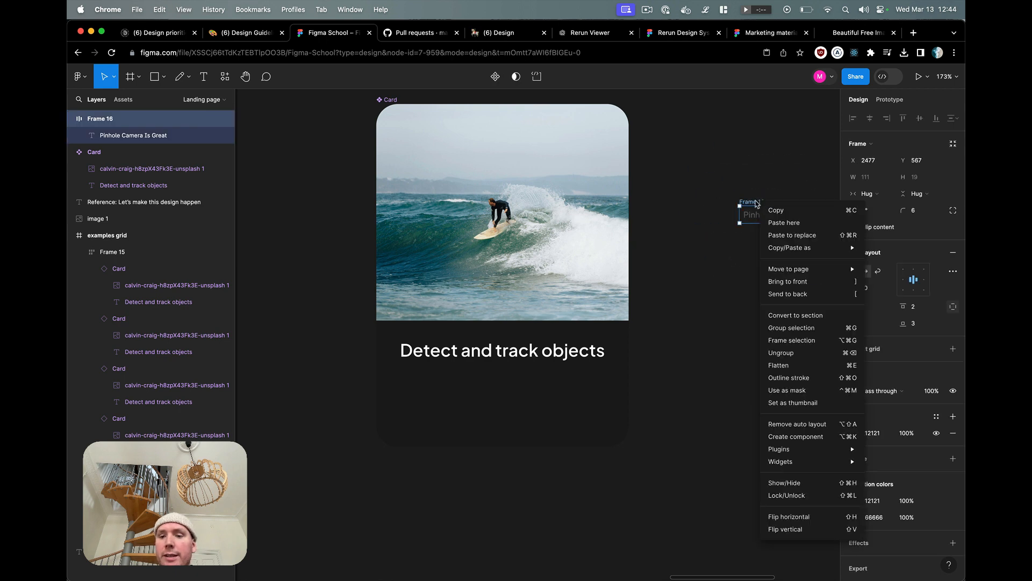
left_click(796, 436)
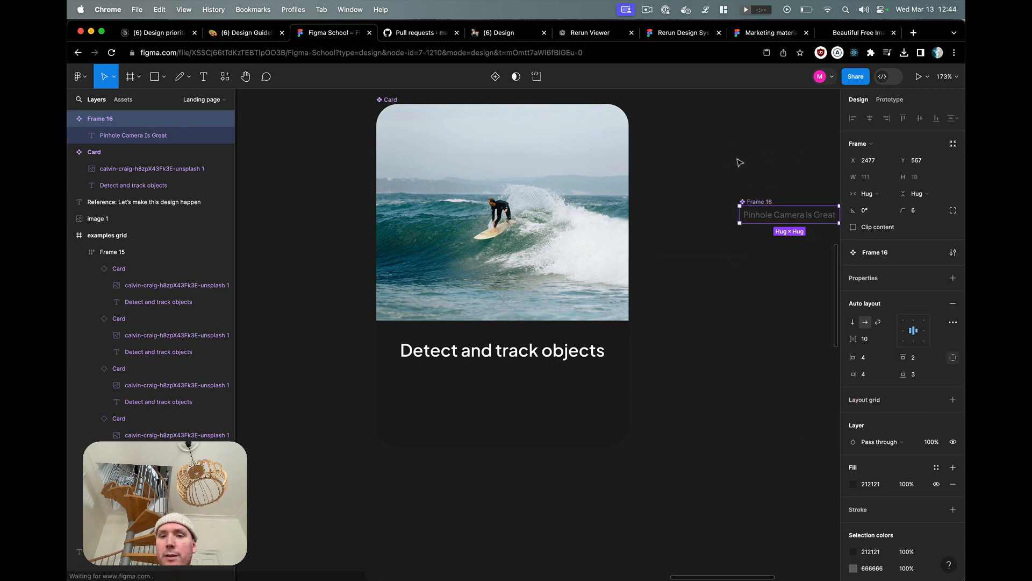
double_click(760, 202)
type("Tag")
key("Return")
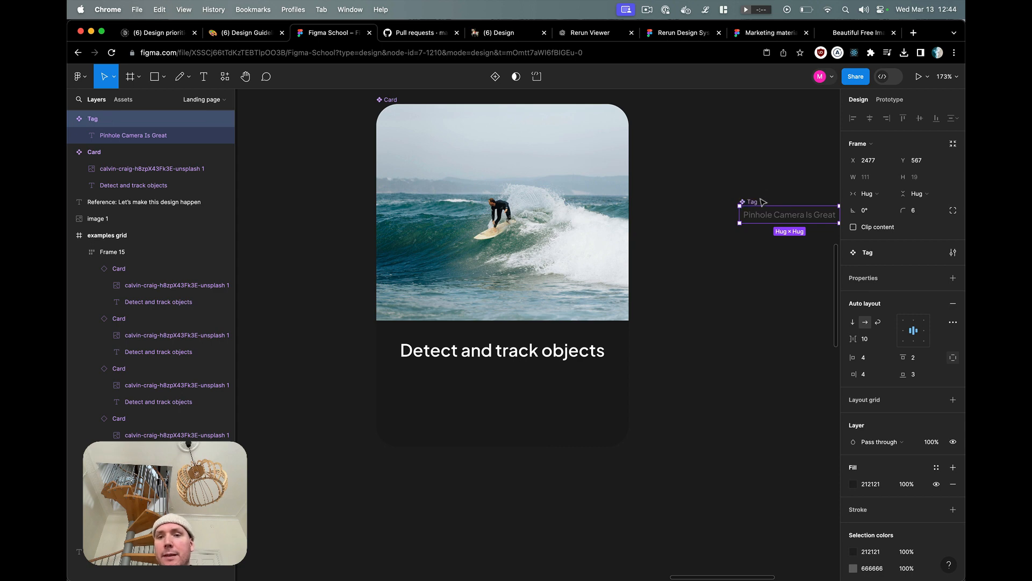
Step: Place five instances of the Tag component below the heading in the main Card
left_click_drag(767, 216, 437, 389)
left_click_drag(441, 390, 536, 402)
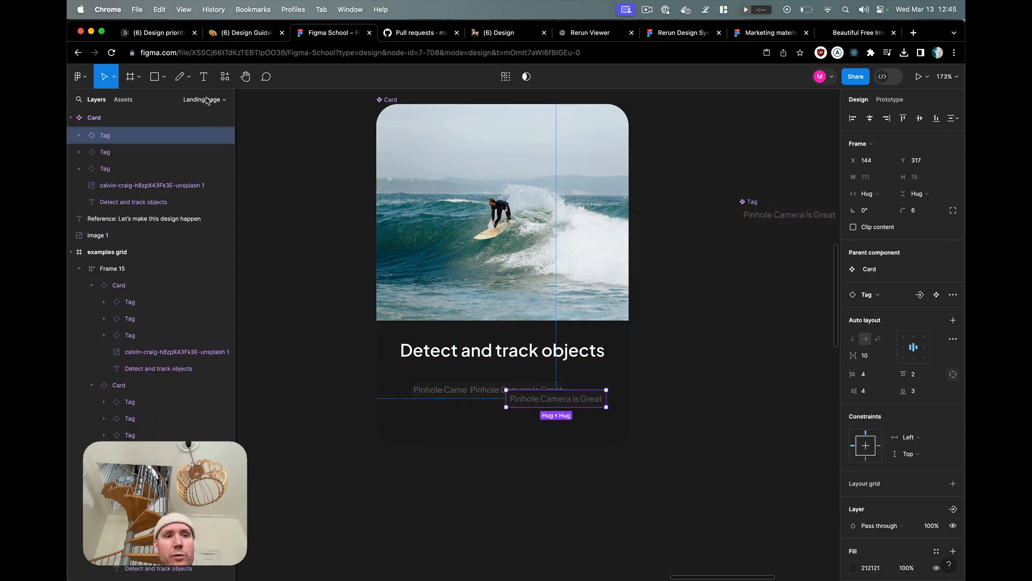
left_click(119, 101)
left_click_drag(139, 209, 435, 399)
left_click_drag(150, 198, 487, 422)
left_click(91, 101)
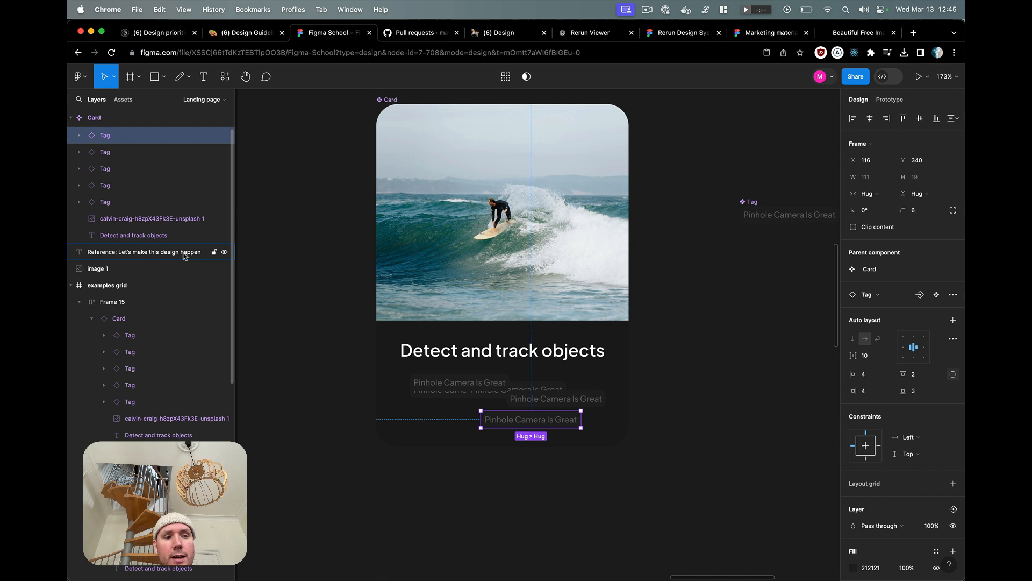
Step: Select all five Tag instances in the main Card and look through their design properties
left_click(141, 202, "shift")
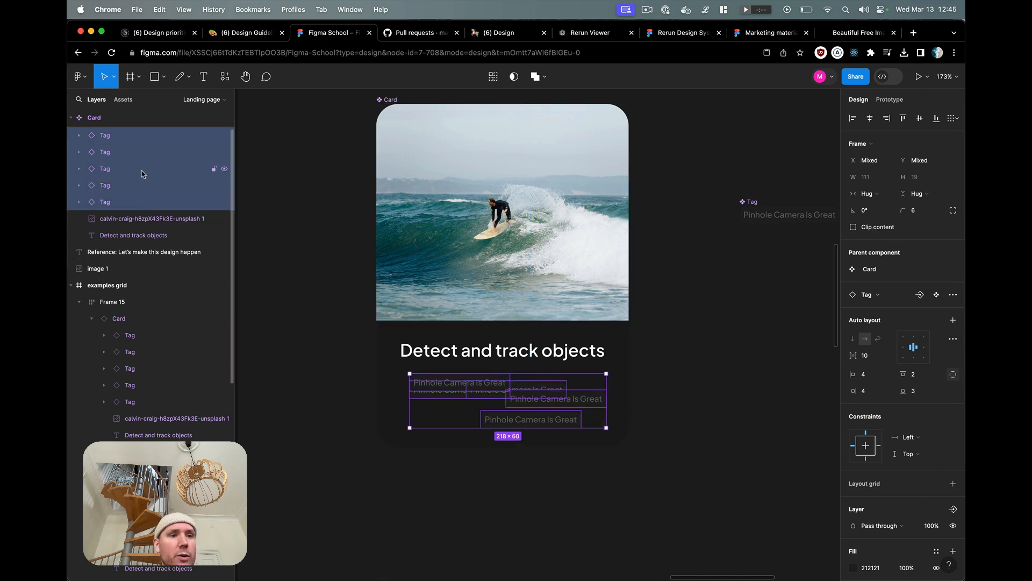
scroll(143, 173, "up", 1)
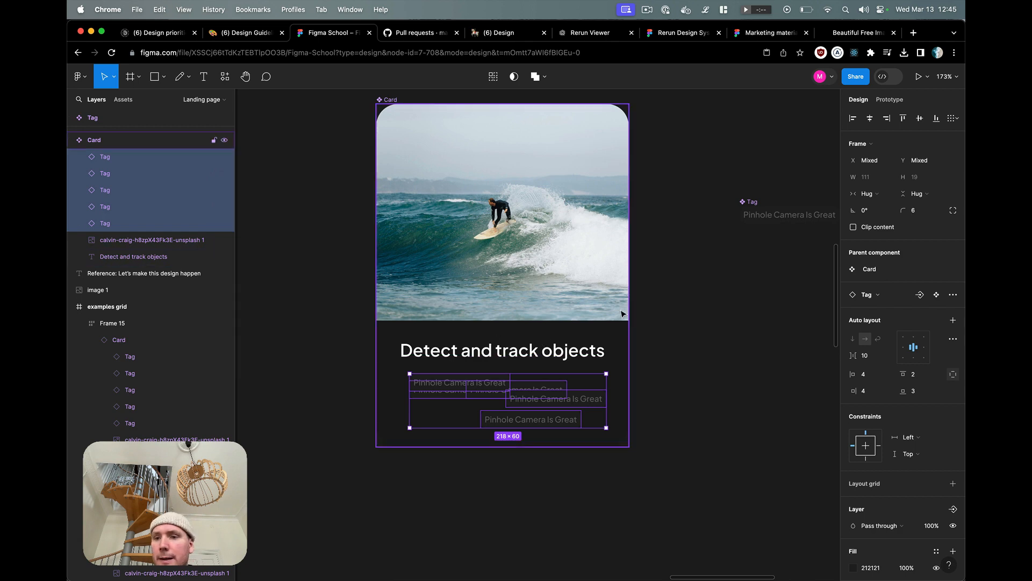
scroll(885, 353, "down", 3)
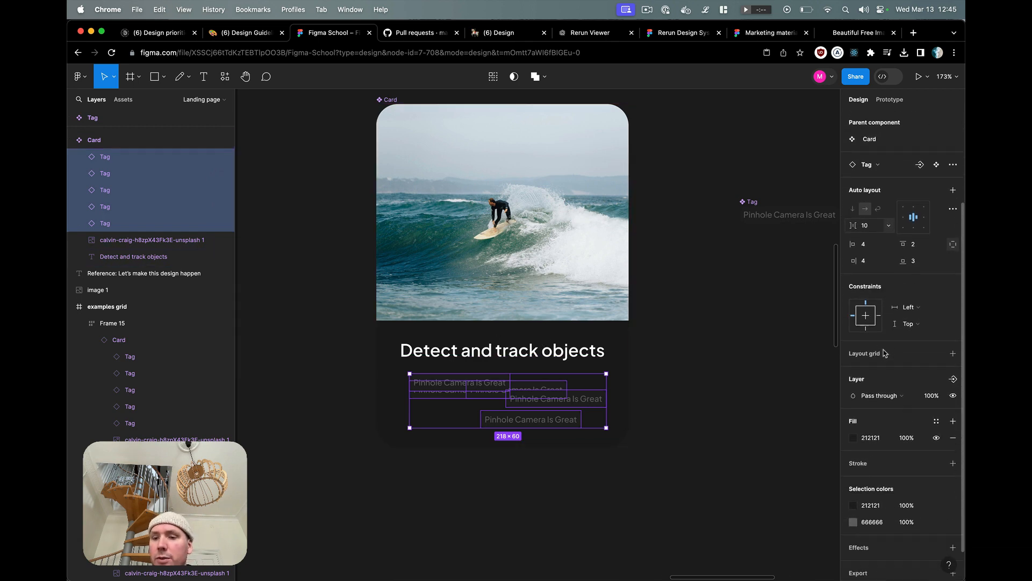
scroll(885, 353, "up", 3)
Step: Try wrapping the selected Tag instances in an auto layout and undo it
key("shift+a")
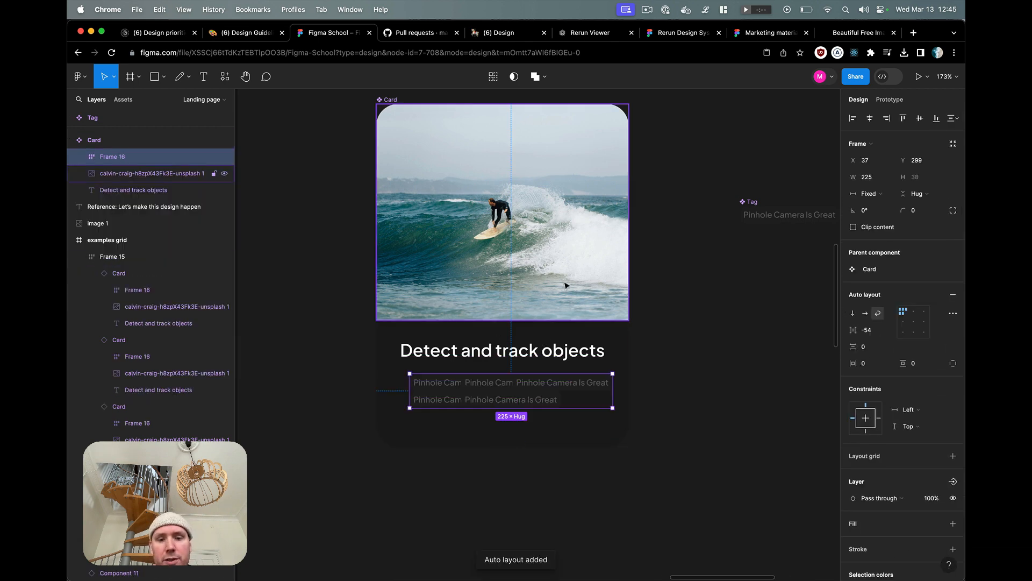
key("super+z")
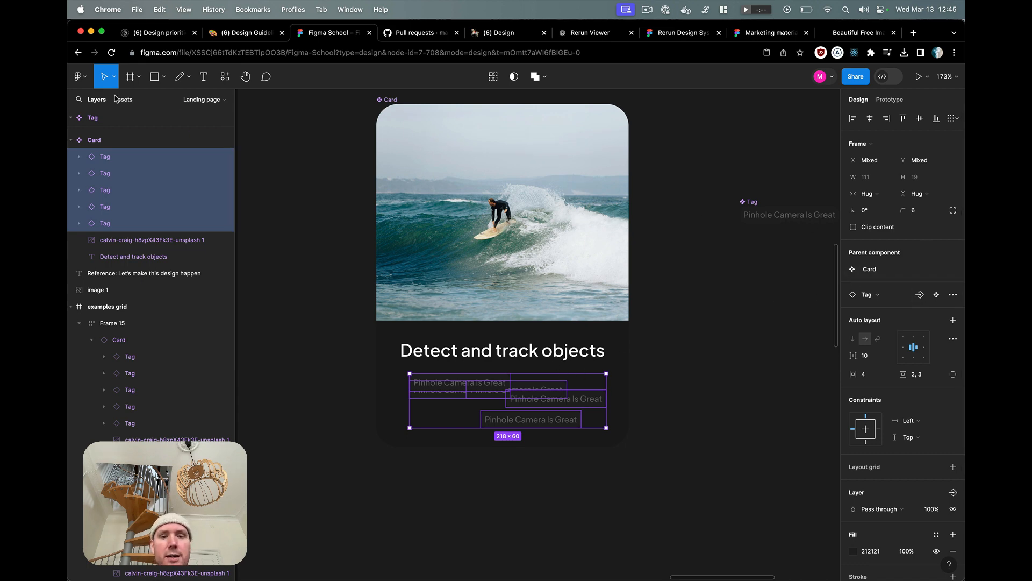
key("shift+a")
key("super+z")
Step: Find the add auto layout command by searching for "auto", apply it to the selected tags, and shift the new frame to X 34, Y 298
left_click(78, 76)
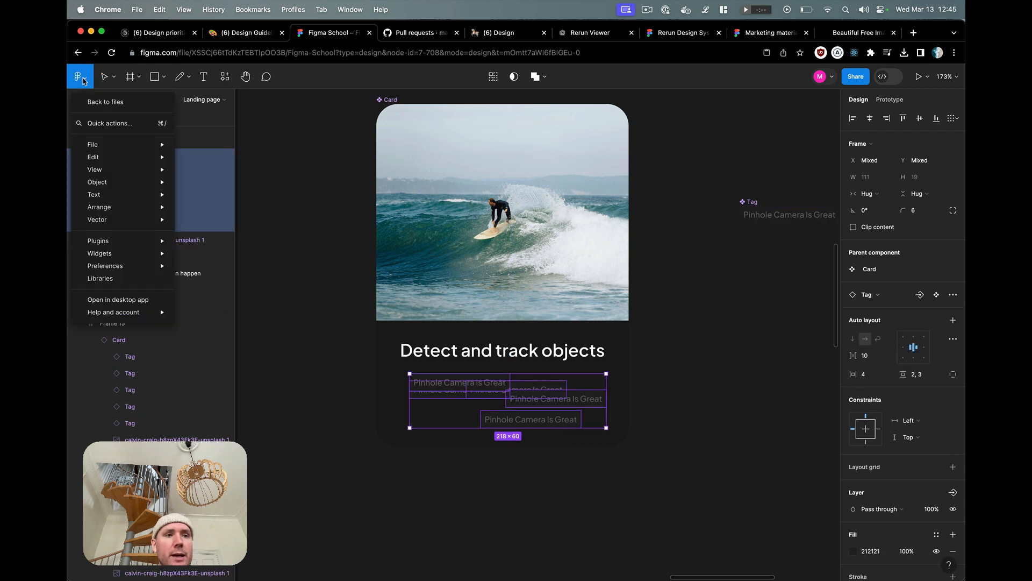
left_click(114, 125)
type("auto")
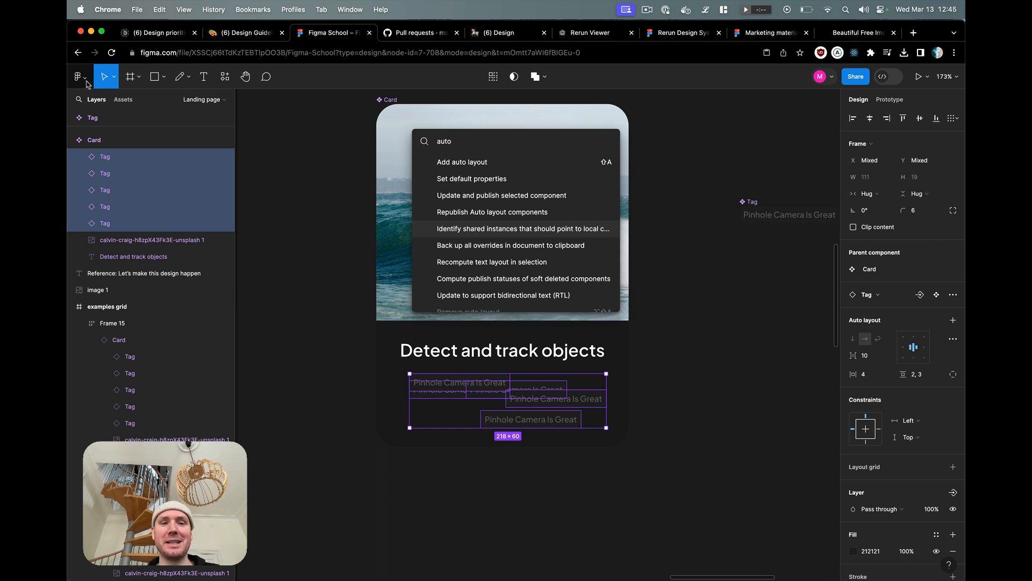
left_click(466, 163)
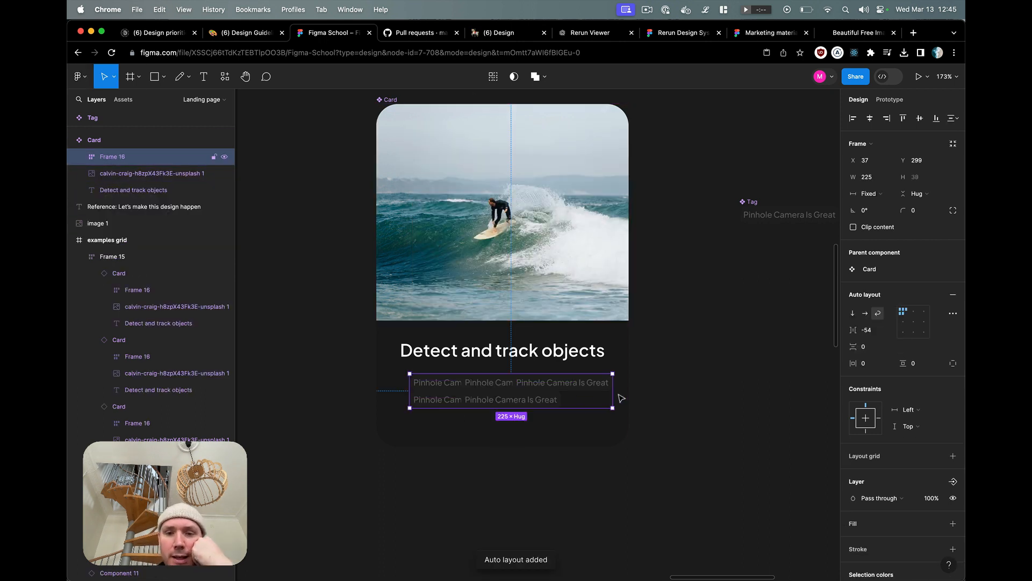
left_click_drag(602, 392, 600, 391)
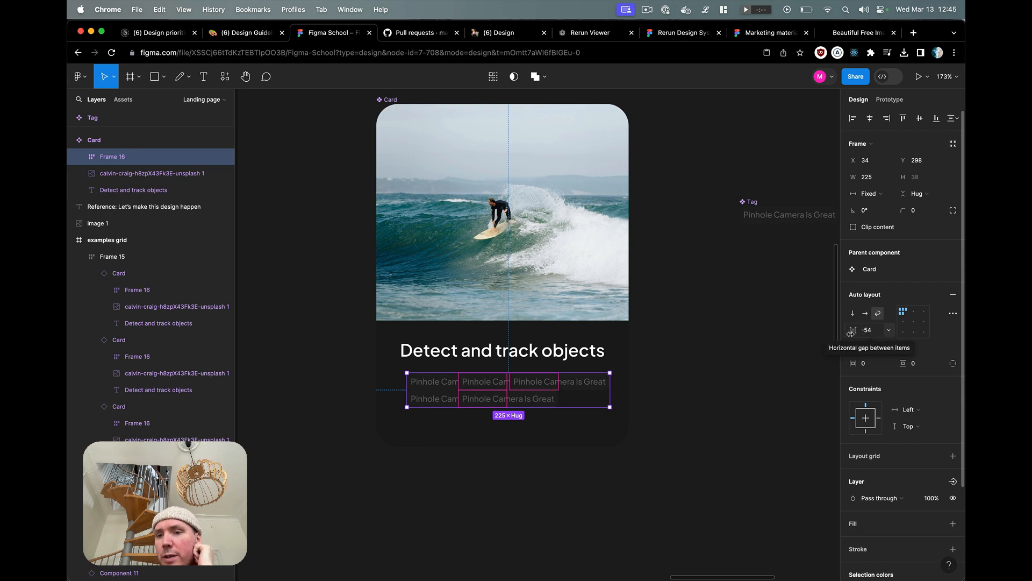
Step: Adjust the horizontal gap between the tags in the auto layout frame to 6
left_click(869, 334)
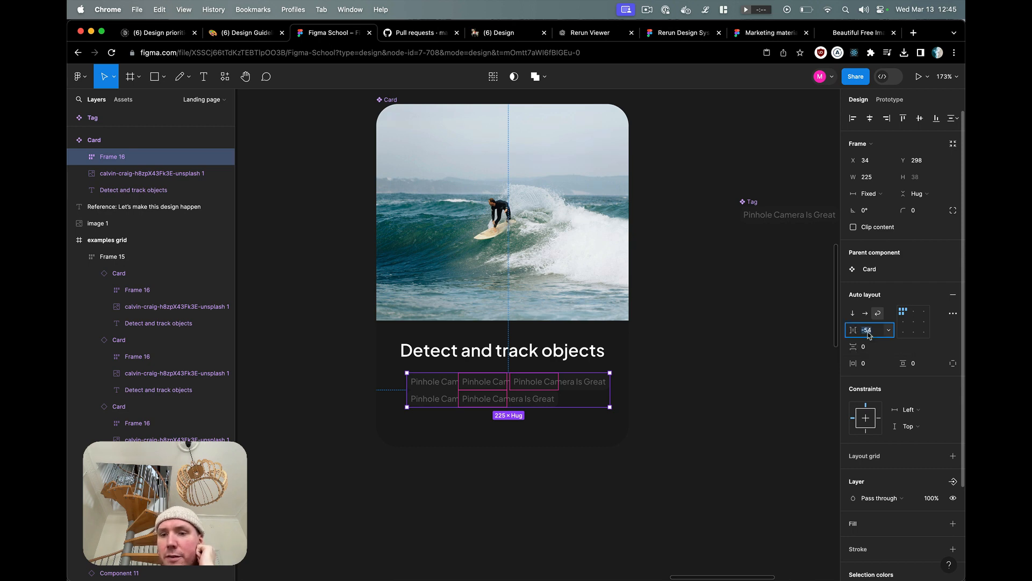
key("shift+Down")
key("shift+Down")
key("shift+Down")
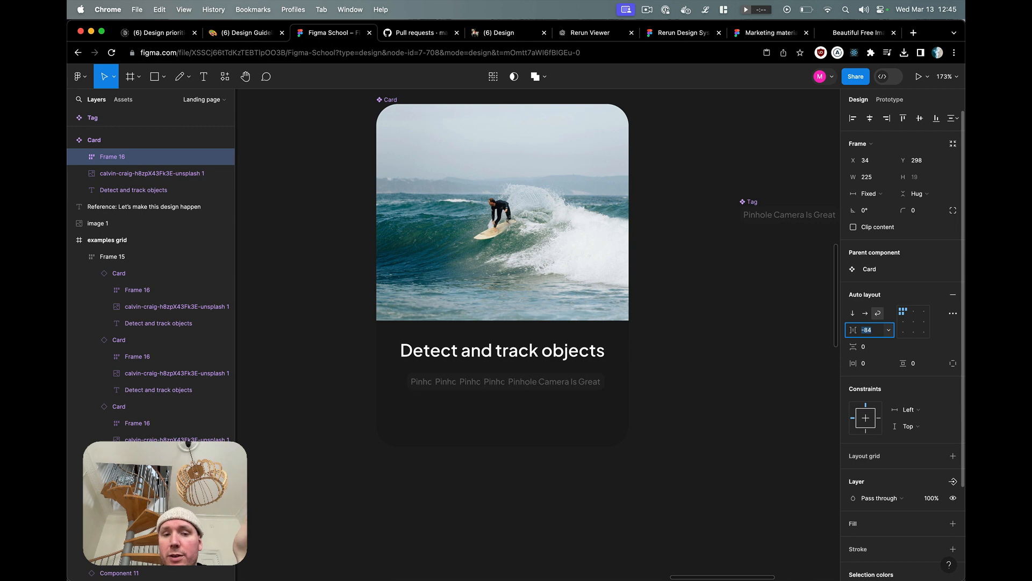
key("shift+Up")
key("shift+Up")
key("shift+Up")
key("shift+Up")
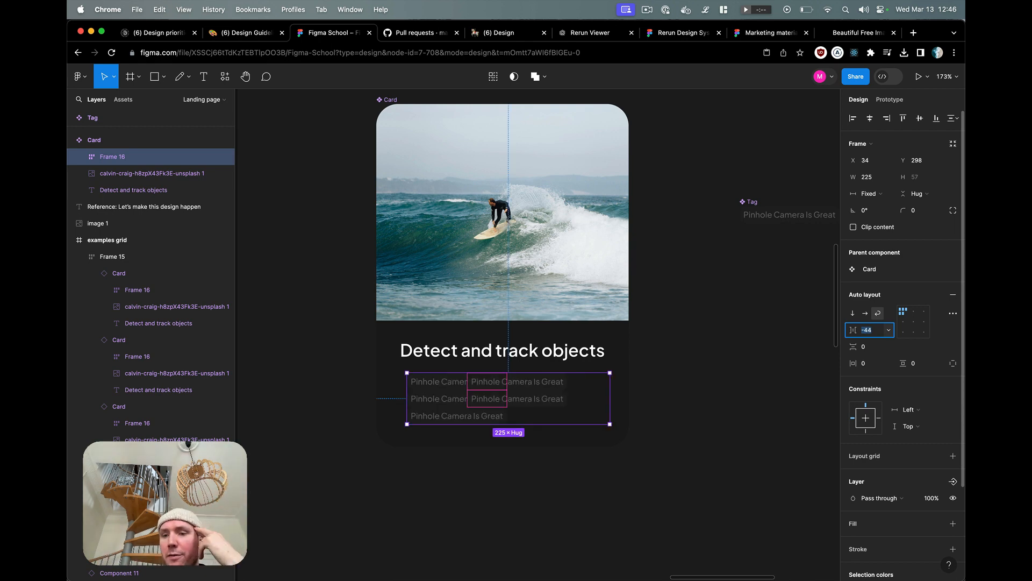
key("shift+Up")
key("shift+Up")
key("shift+Up")
key("shift+Up")
key("shift+Up")
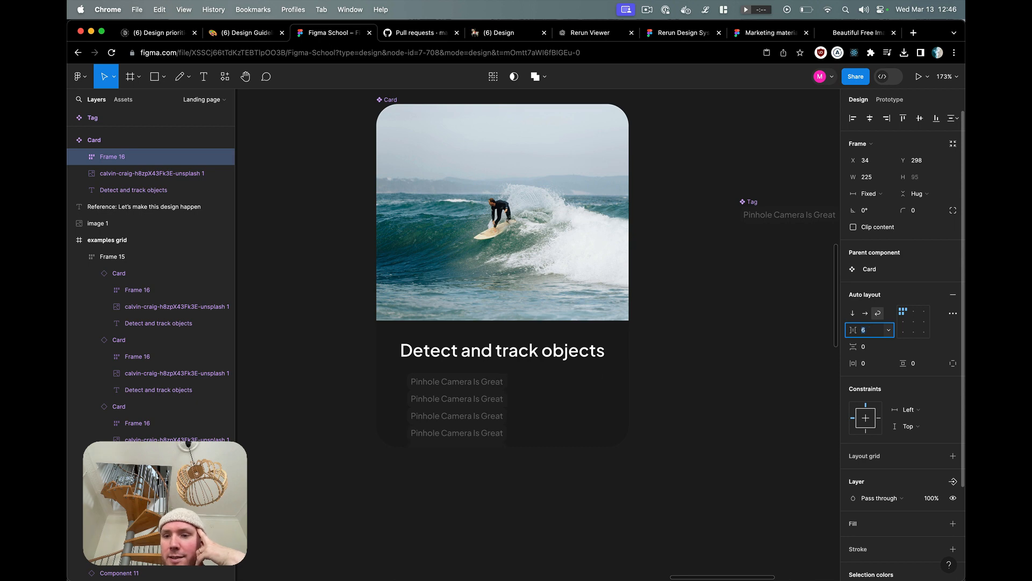
Step: Set both the horizontal and vertical gaps between the tags in the auto layout frame to 2
key("Down")
key("Down")
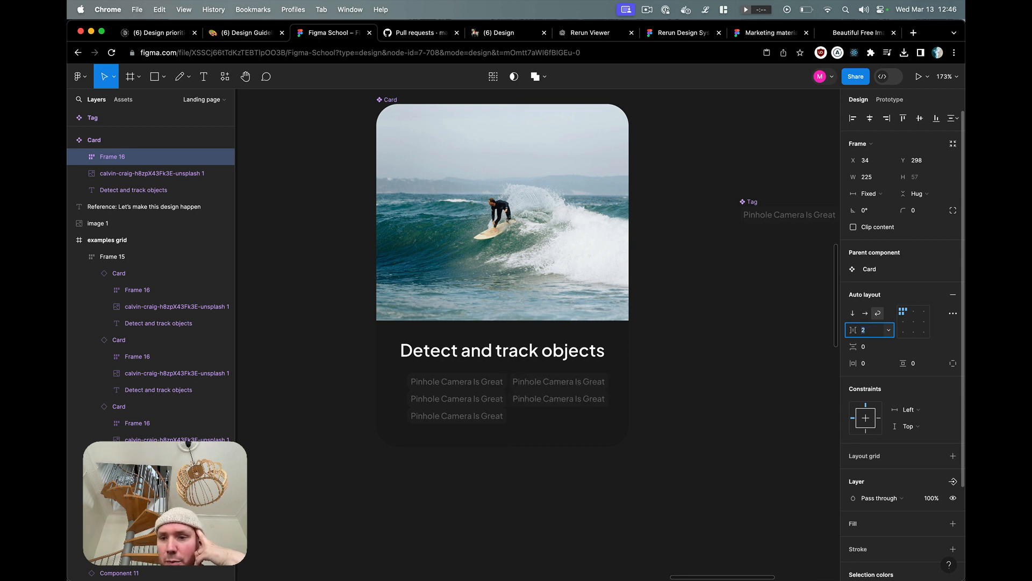
left_click(869, 350)
key("Up")
key("Up")
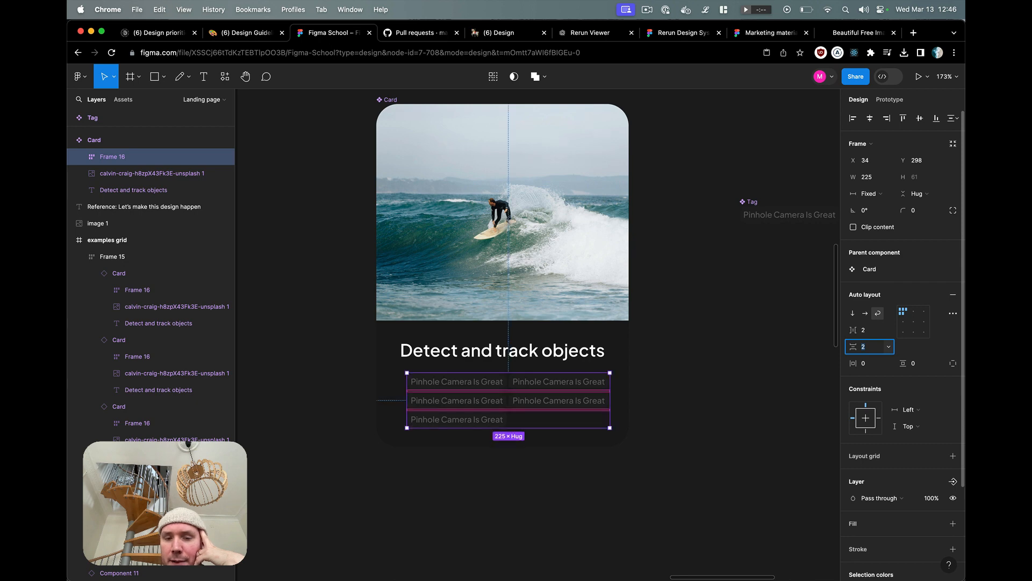
Step: Check the tag layout in the reference design and set the tag frame's auto layout alignment to top center
scroll(785, 279, "up", 5)
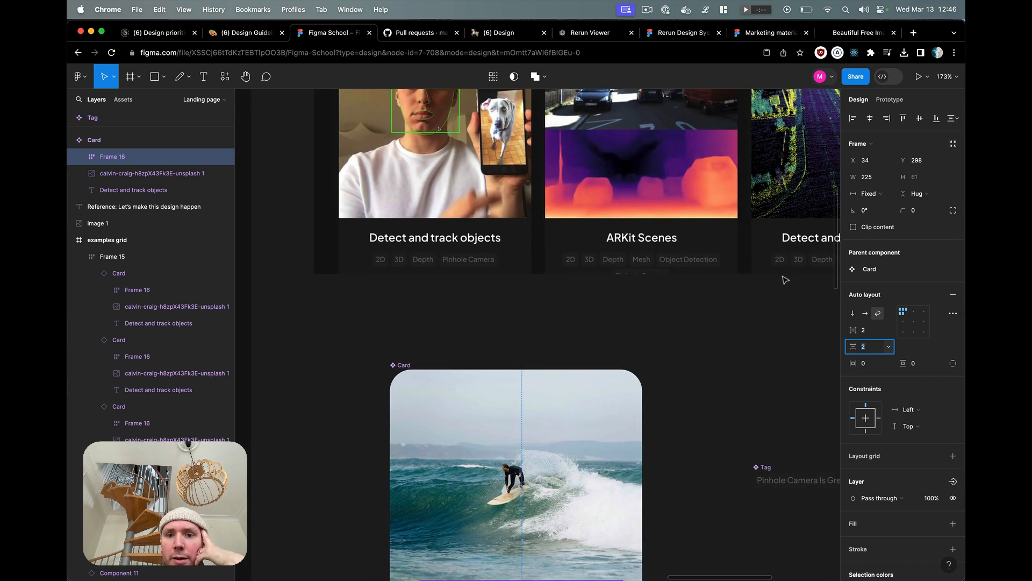
scroll(643, 421, "up", 10)
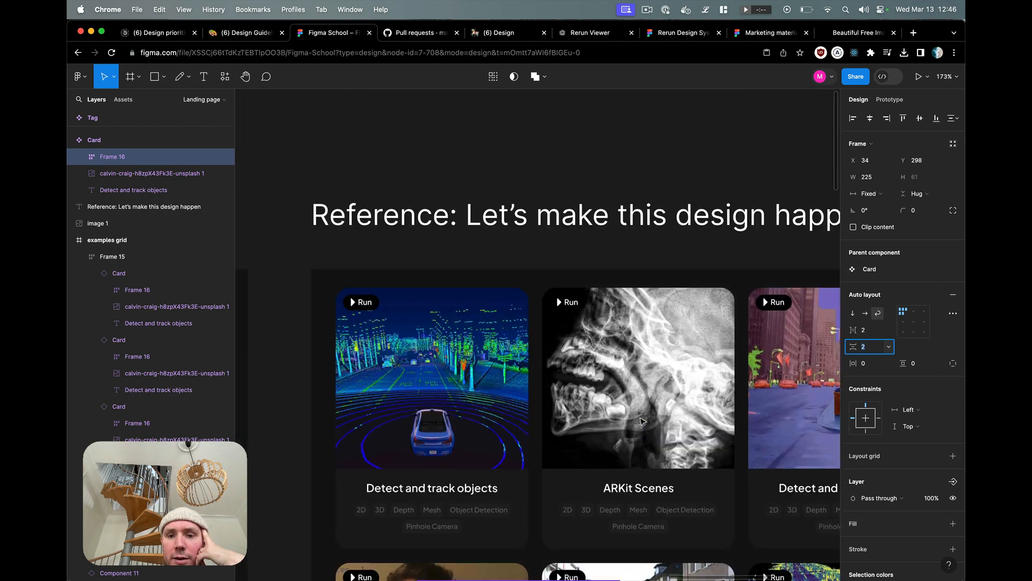
scroll(599, 414, "down", 2)
scroll(632, 394, "left", 1)
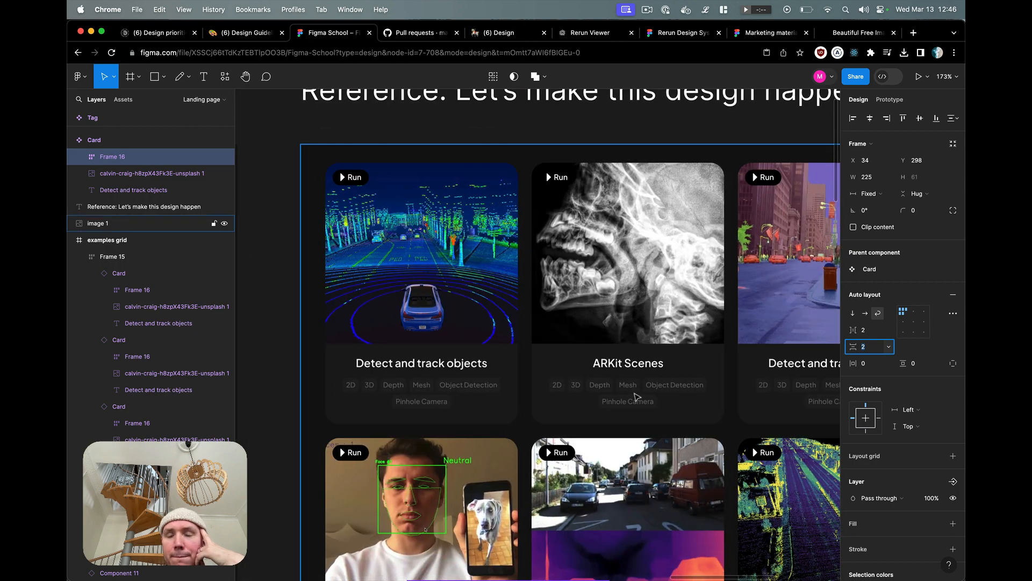
scroll(635, 396, "down", 10)
scroll(635, 395, "up", 2)
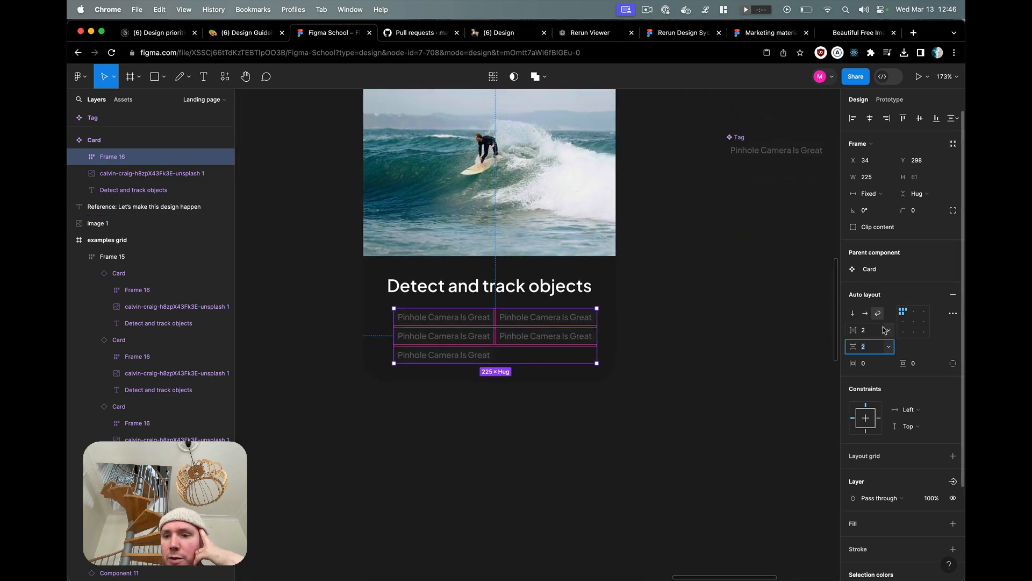
left_click(912, 312)
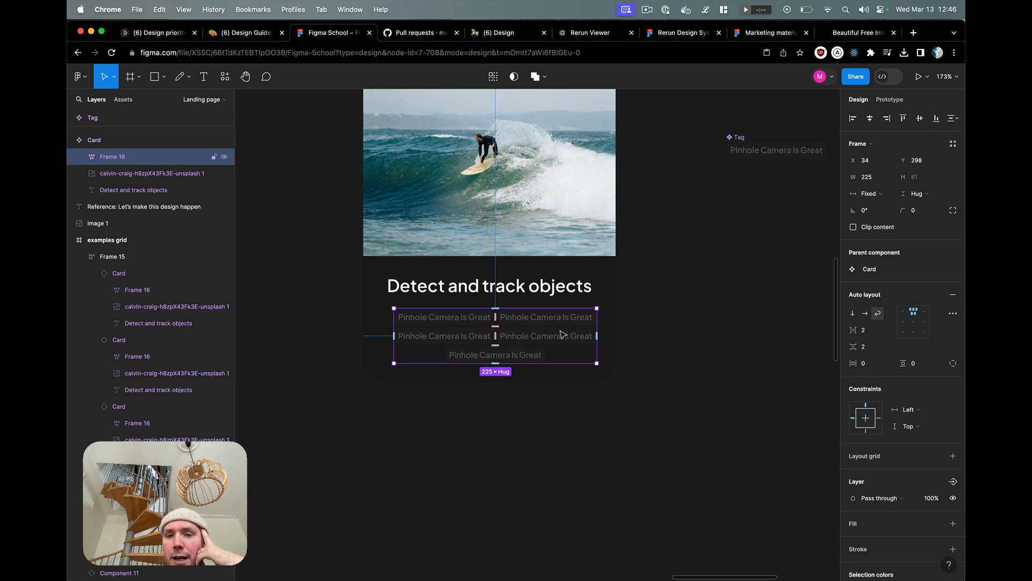
Step: Center the tag frame horizontally in the main Card and shift it to Y 297
left_click_drag(569, 334, 575, 330)
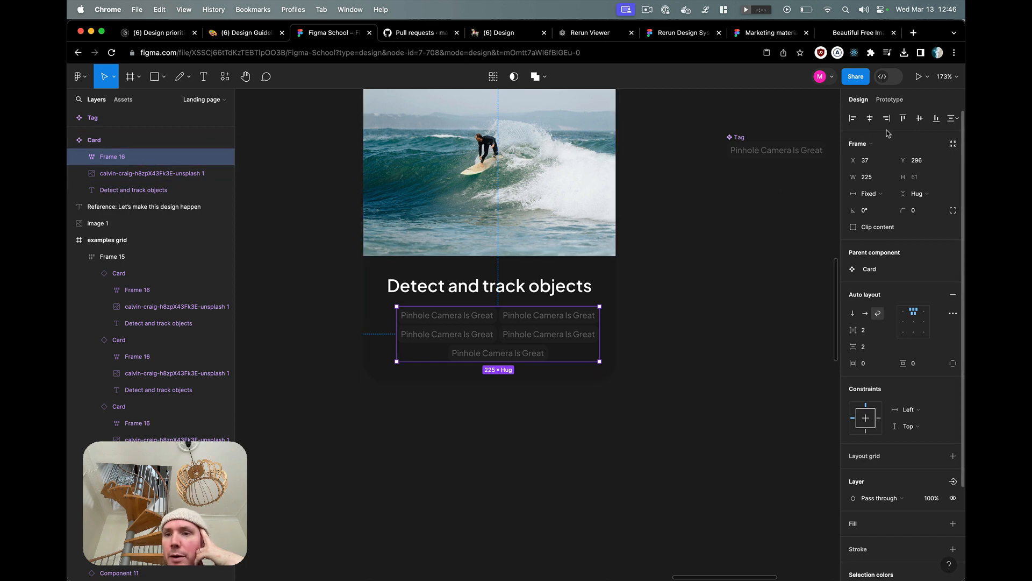
left_click(869, 119)
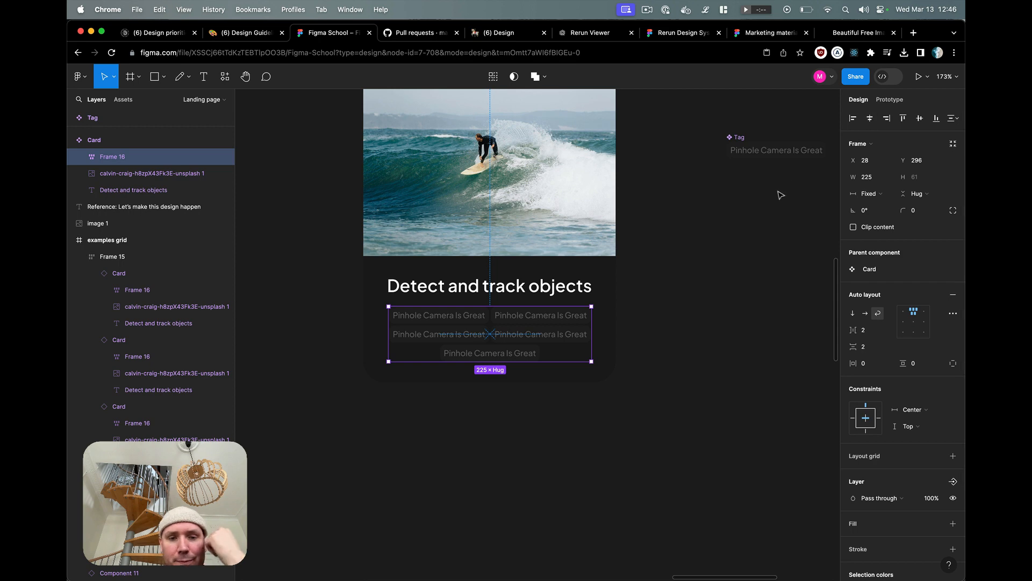
key("Down")
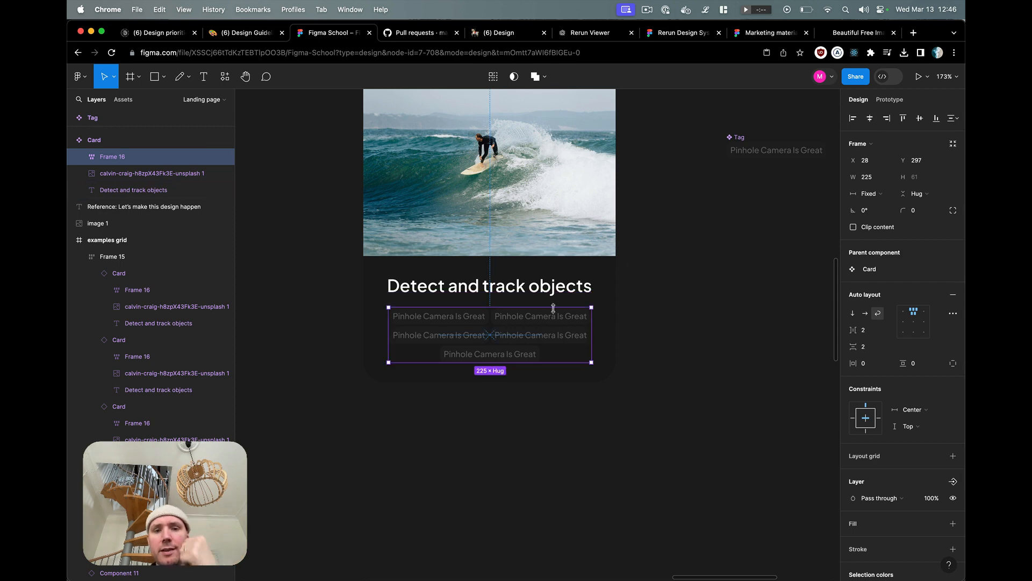
Step: Change the second tag's text in the main Card to 2D and the first tag's text to 3D
double_click(552, 317)
scroll(552, 318, "down", 5)
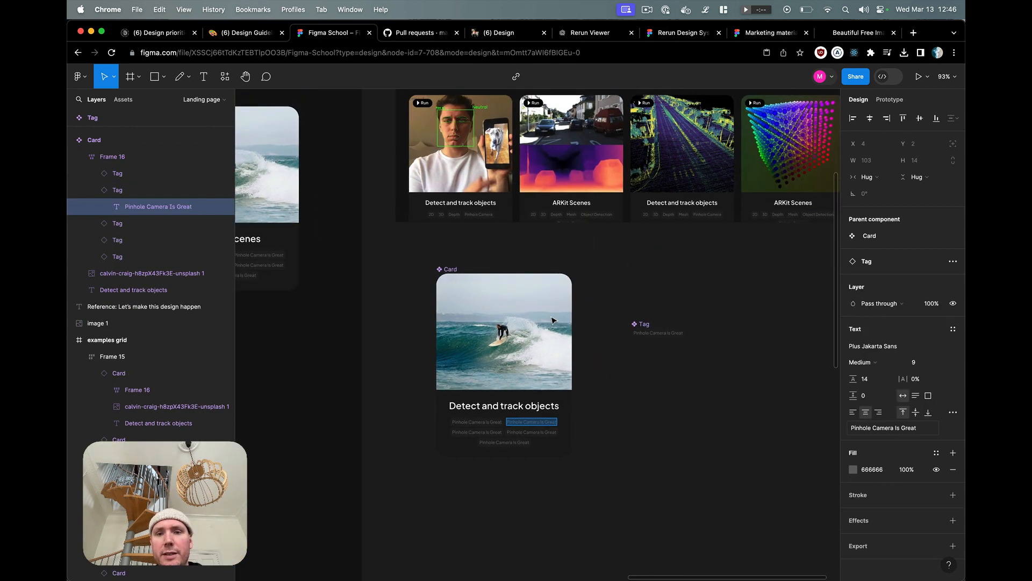
scroll(552, 320, "right", 1)
key("BackSpace")
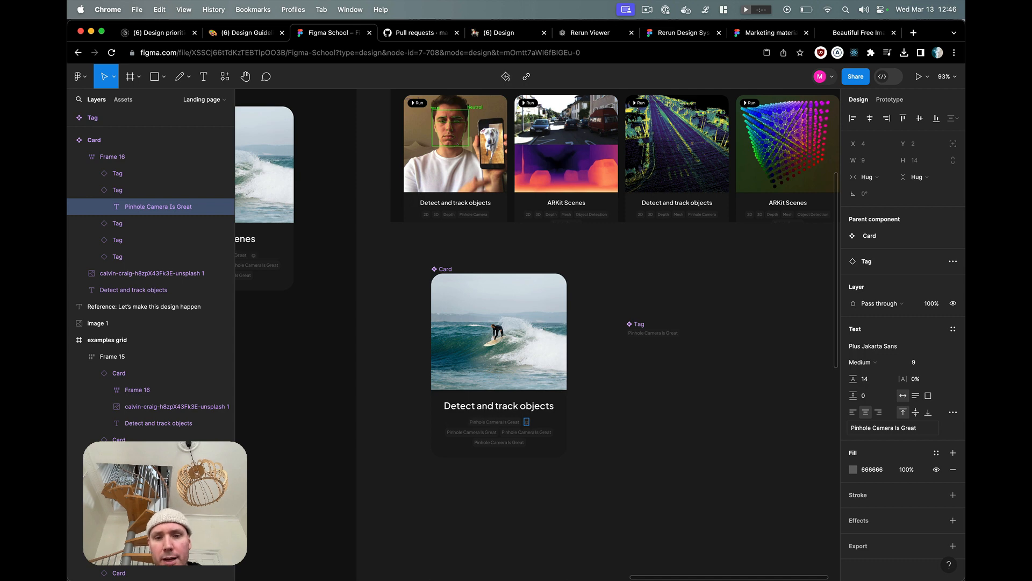
key("ctrl+z")
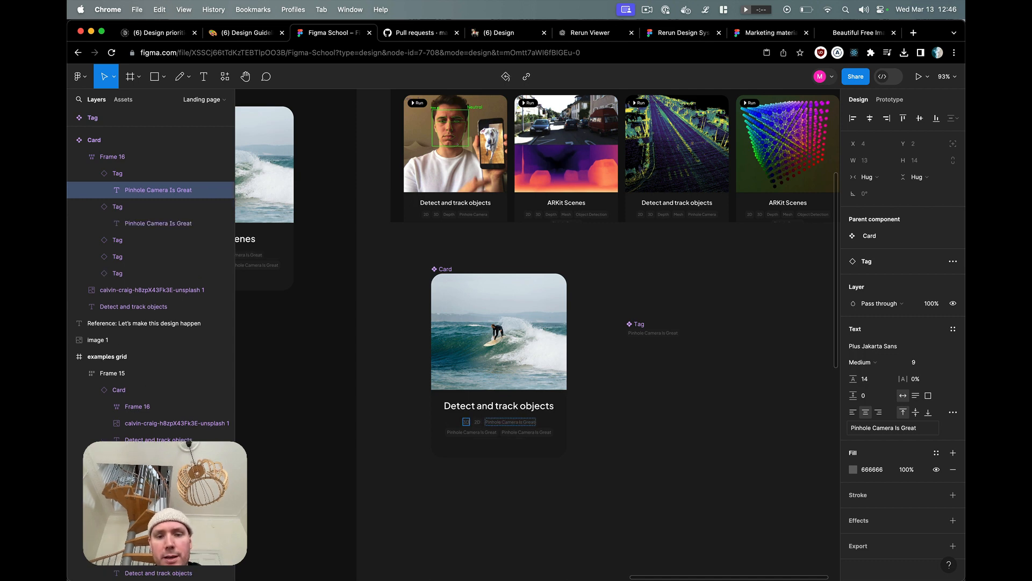
Step: Change the third tag's text in the main Card to Mash
left_click(520, 421)
key("Return")
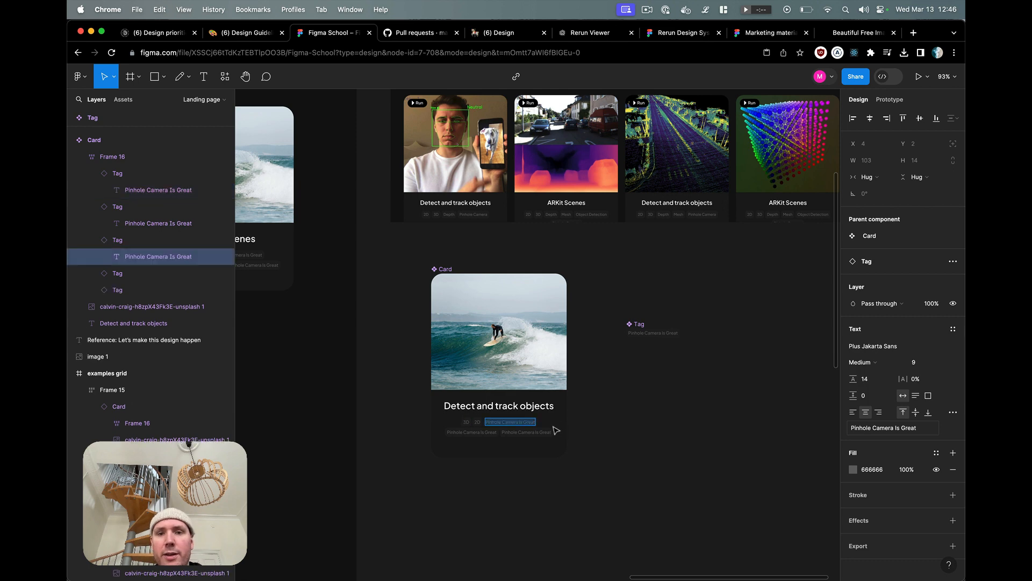
type("Mesh")
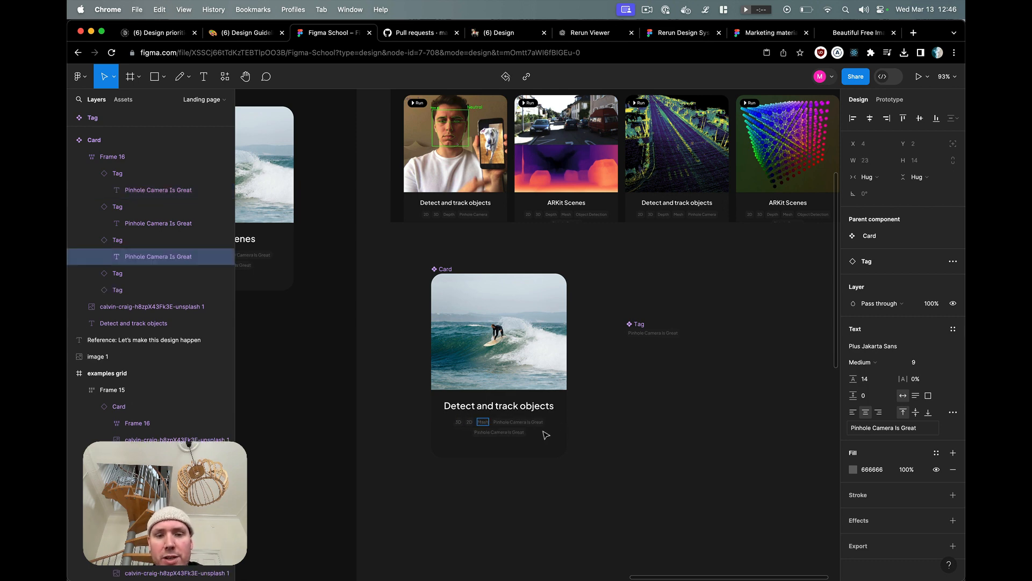
Step: Change the fourth tag's text in the main Card to Depth
left_click(531, 422)
key("super+a")
type("D")
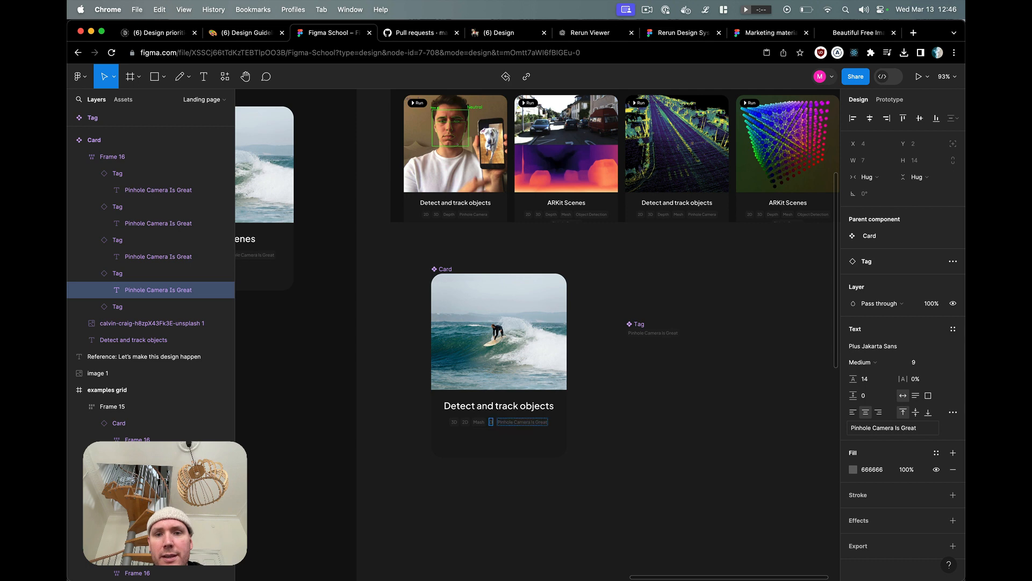
type("ept")
key("BackSpace")
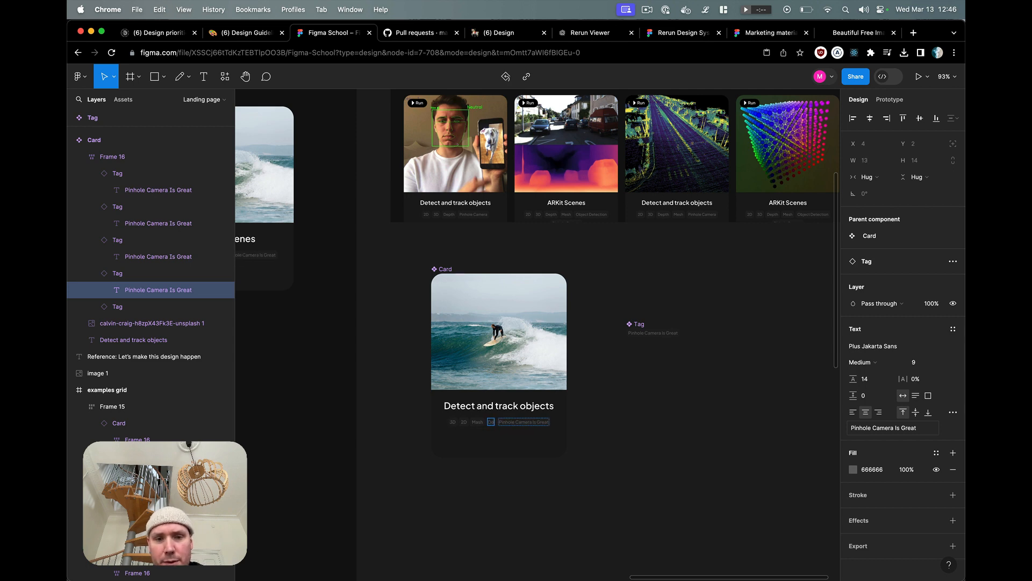
type("pth")
key("Escape")
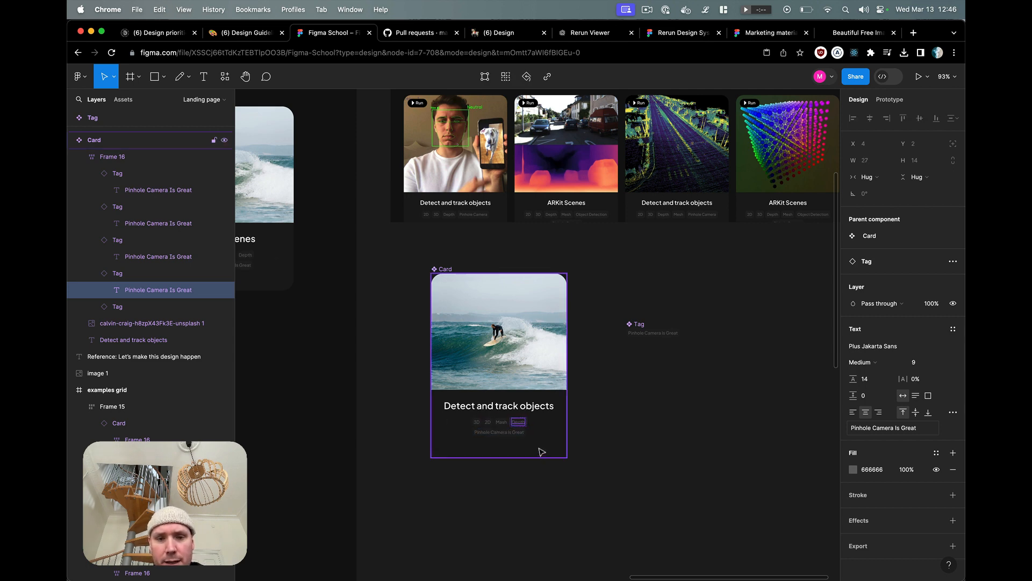
Step: Duplicate the Mash tag and change the copy's text to Lorem
left_click(506, 424)
scroll(546, 444, "up", 5)
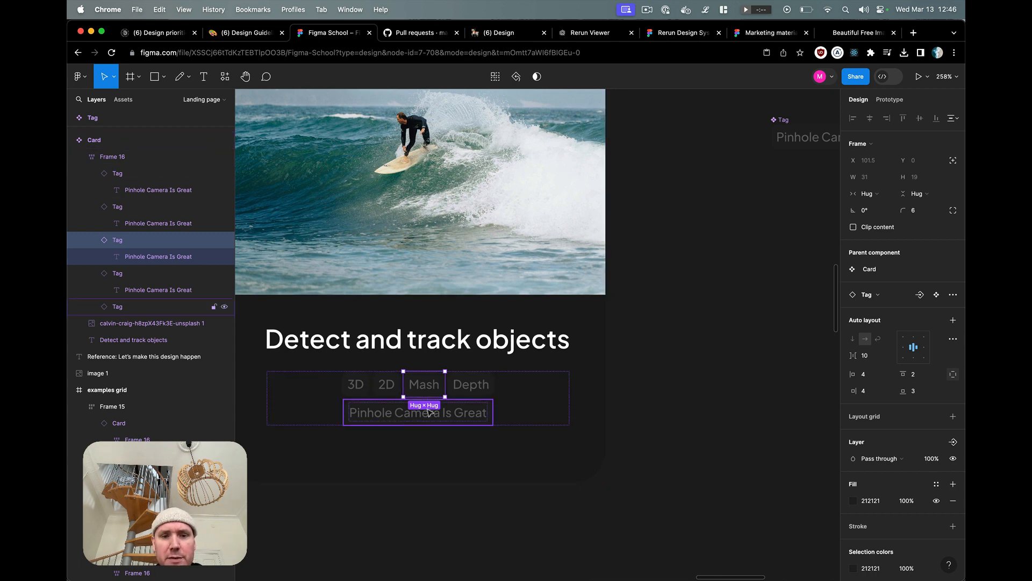
key("super+d")
key("Return")
key("Return")
type("Lo")
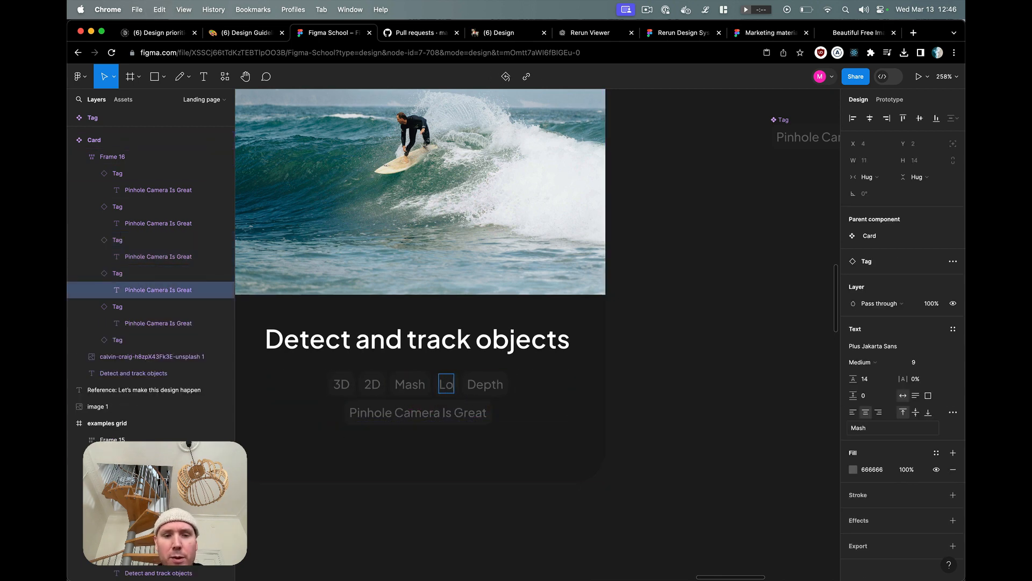
type("rem")
left_click(544, 479)
left_click(643, 512)
scroll(643, 512, "left", 2)
scroll(643, 512, "down", 1)
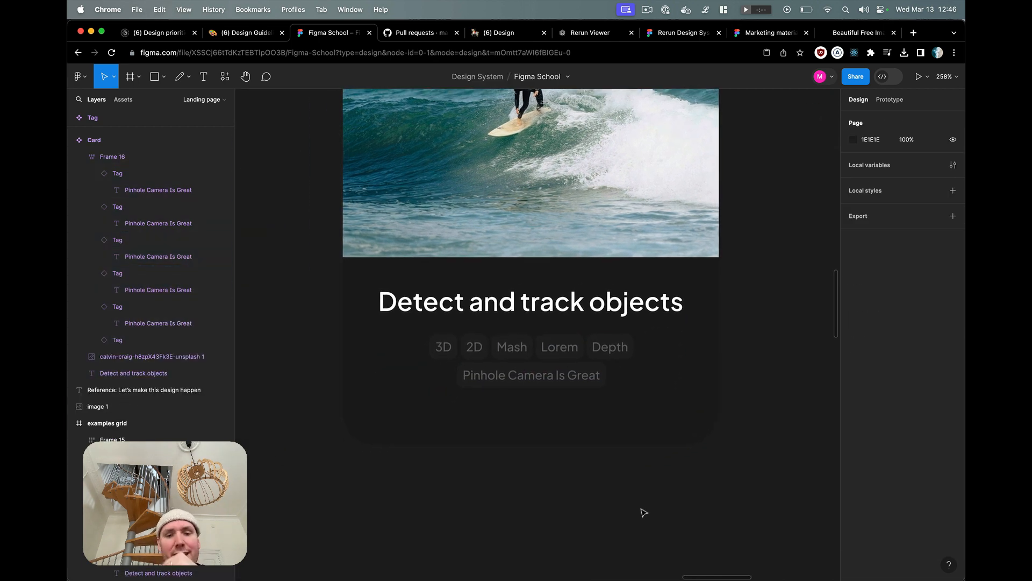
Step: Try lengthening the Lorem tag's text with "rgsrgsrg" to test the auto layout, and undo it
left_click(553, 353)
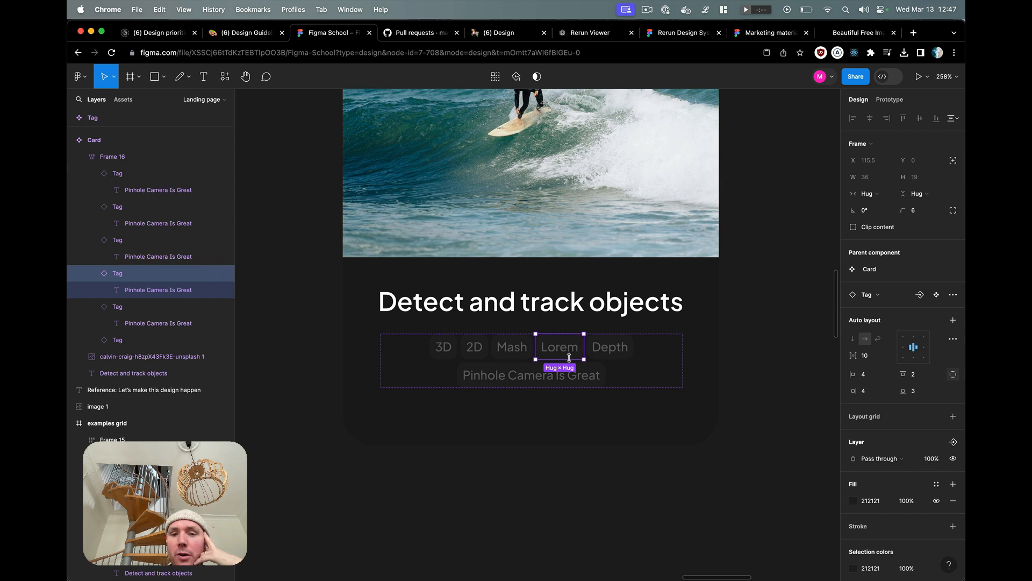
double_click(569, 348)
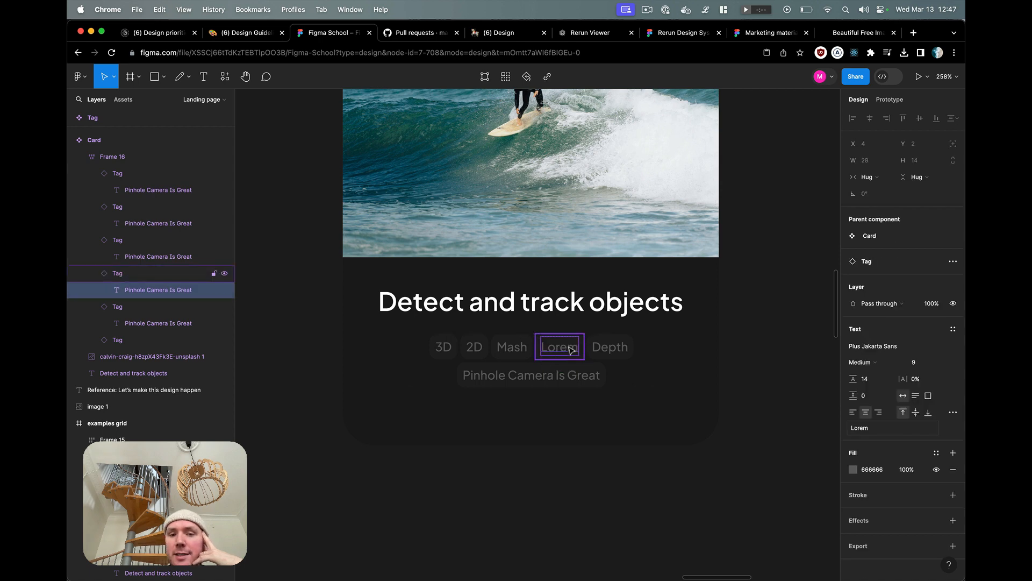
double_click(569, 348)
left_click(569, 349)
type("rgsrgsrg")
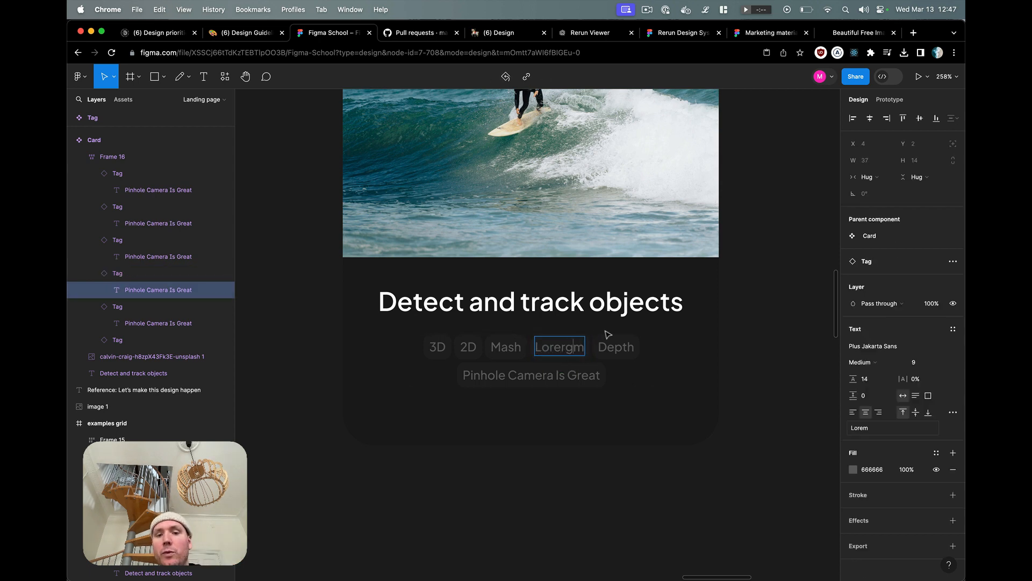
left_click(608, 342)
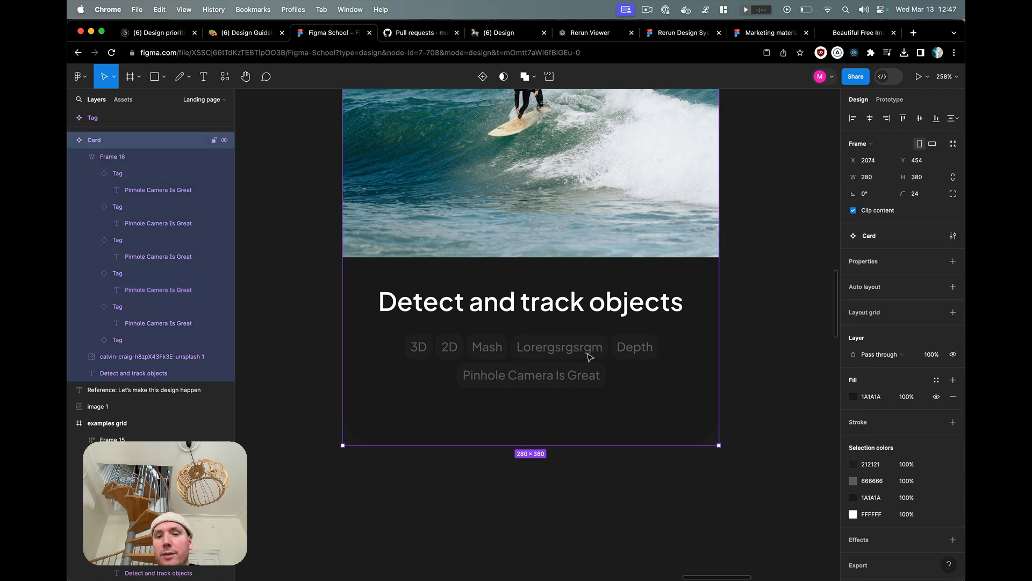
double_click(543, 348)
key("super+z")
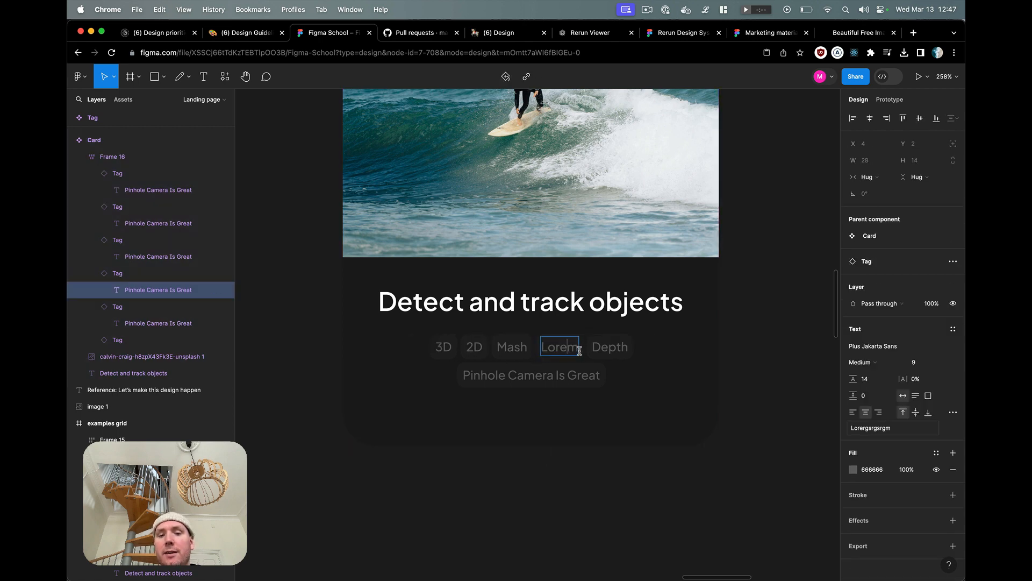
key("Escape")
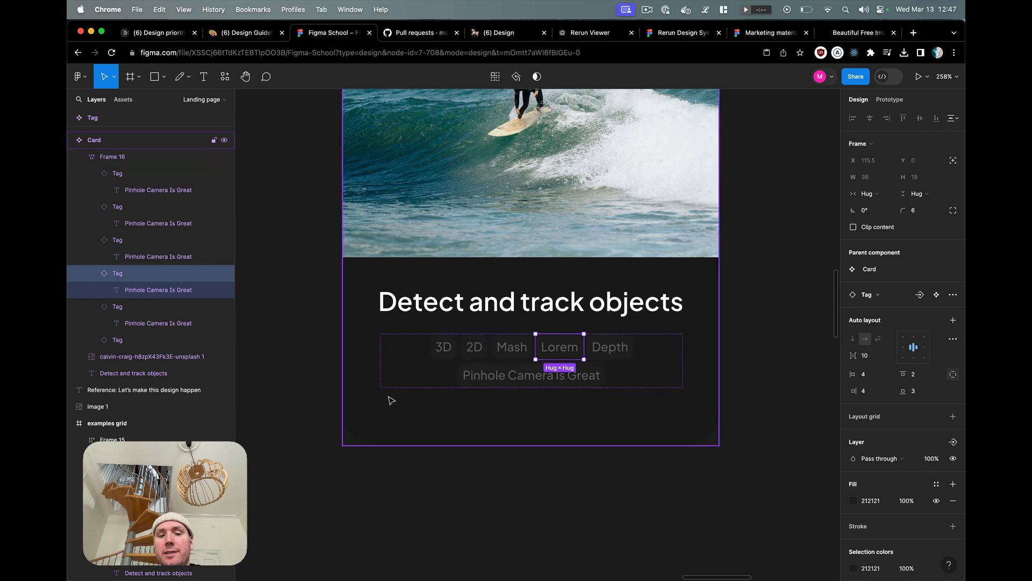
left_click(652, 386)
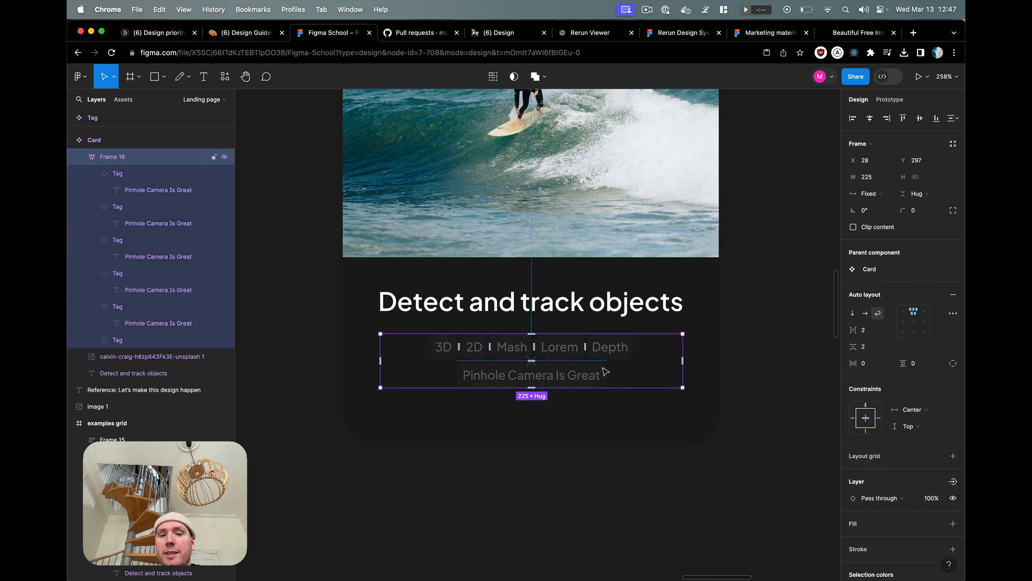
left_click(746, 408)
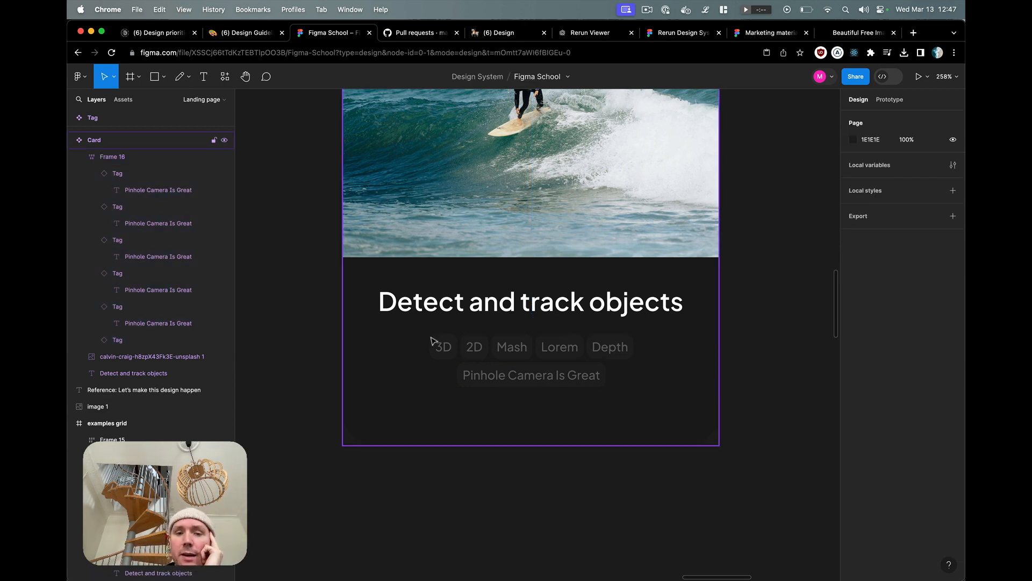
left_click(443, 348)
left_click(443, 349)
Step: Try red FF0000 as the text color of the main Tag component and return it to grey
scroll(621, 387, "down", 5)
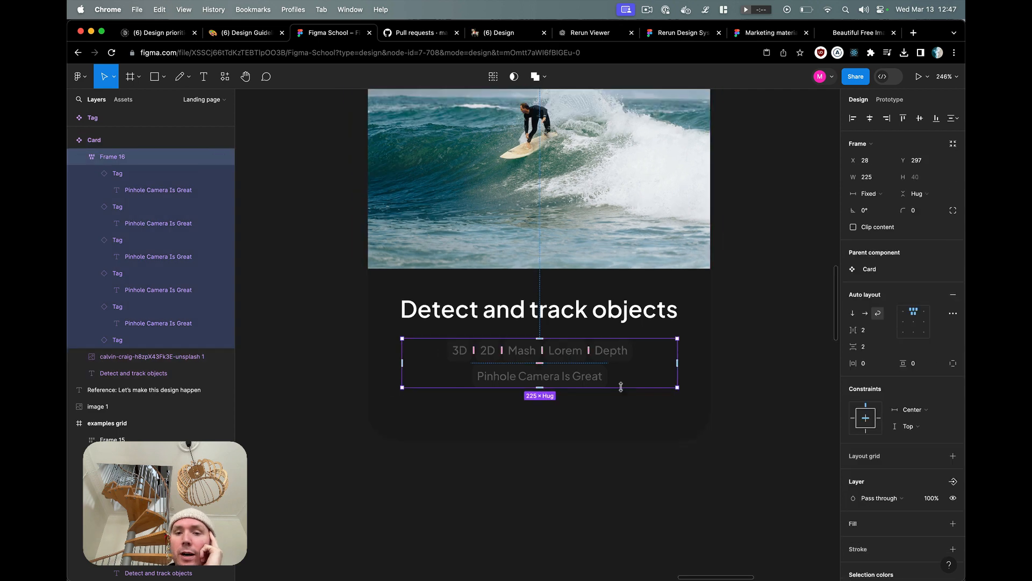
left_click(781, 226)
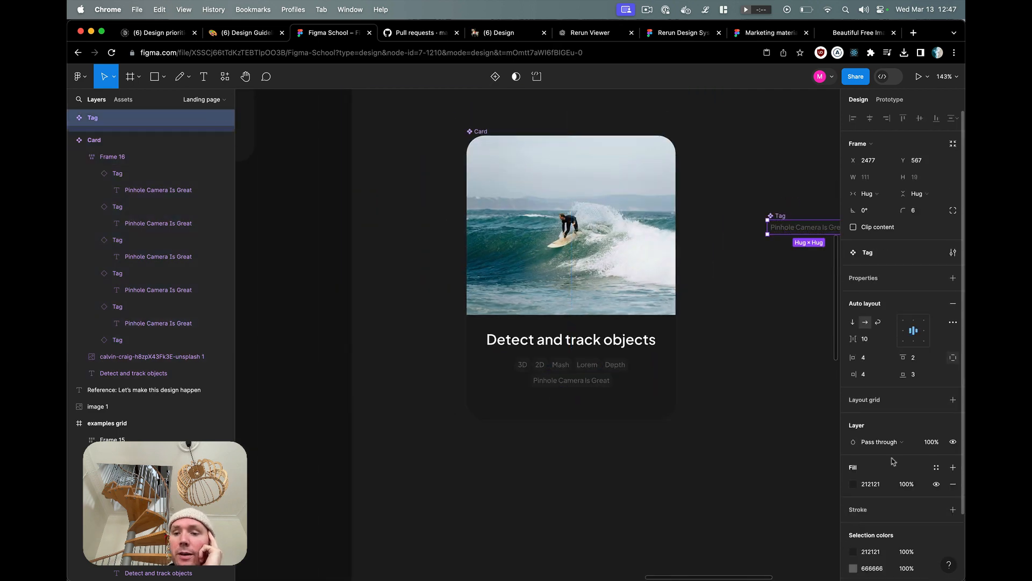
left_click(855, 569)
left_click_drag(770, 411, 864, 275)
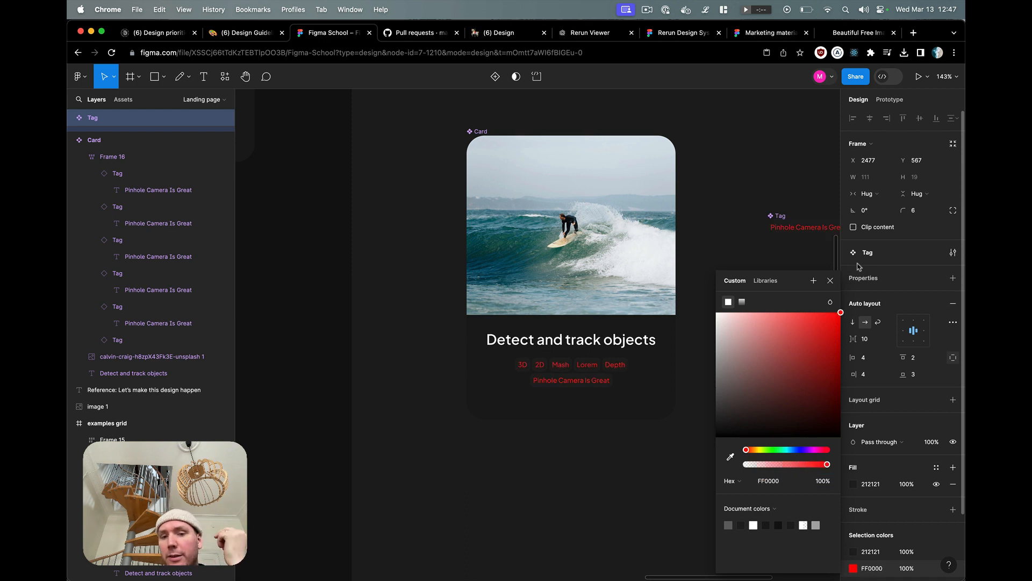
left_click_drag(840, 313, 706, 392)
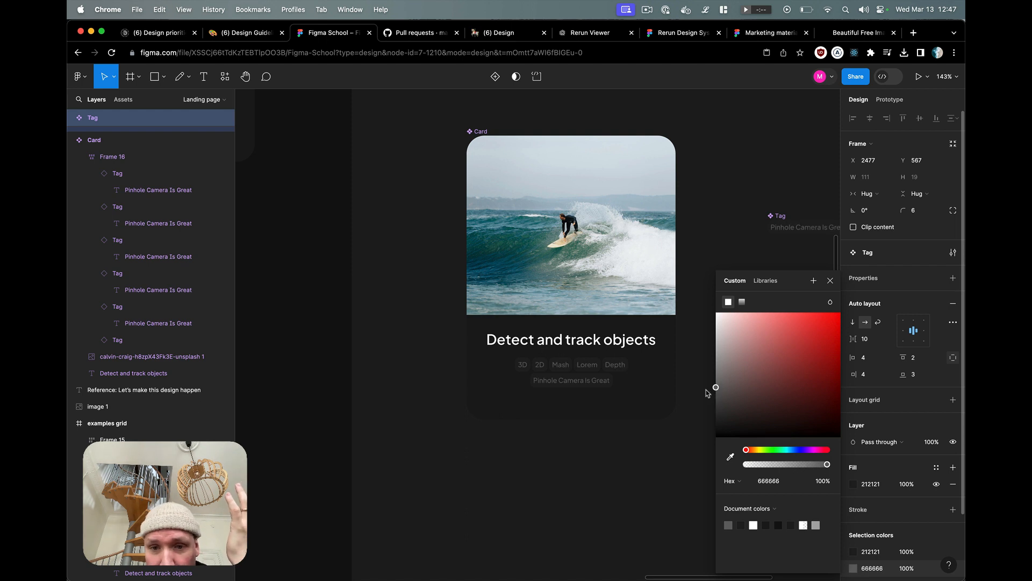
left_click(671, 482)
scroll(671, 482, "up", 1)
scroll(670, 482, "right", 1)
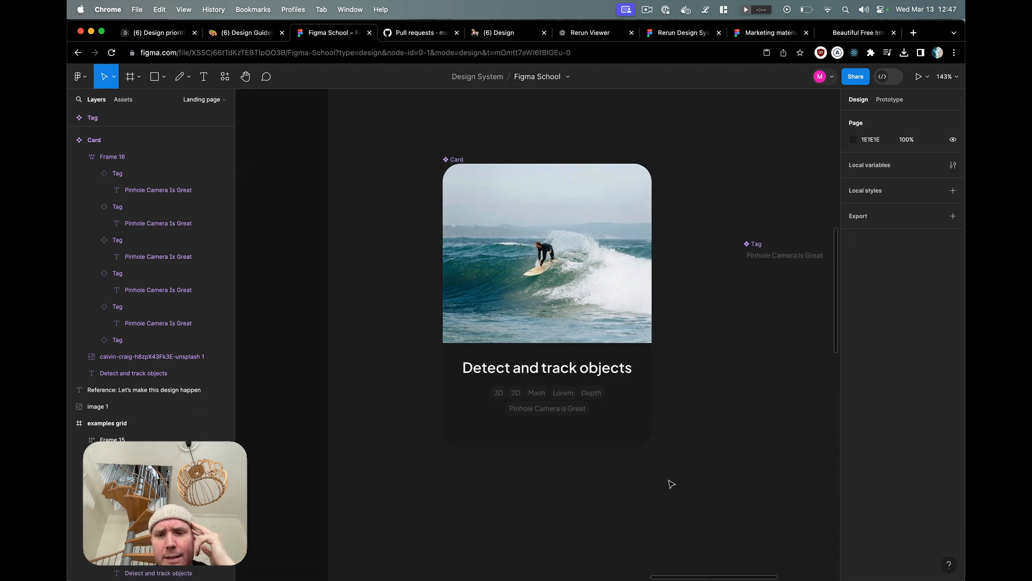
Step: Move the title and the tag frame of the main Card down together to make room for a taller image
double_click(557, 413)
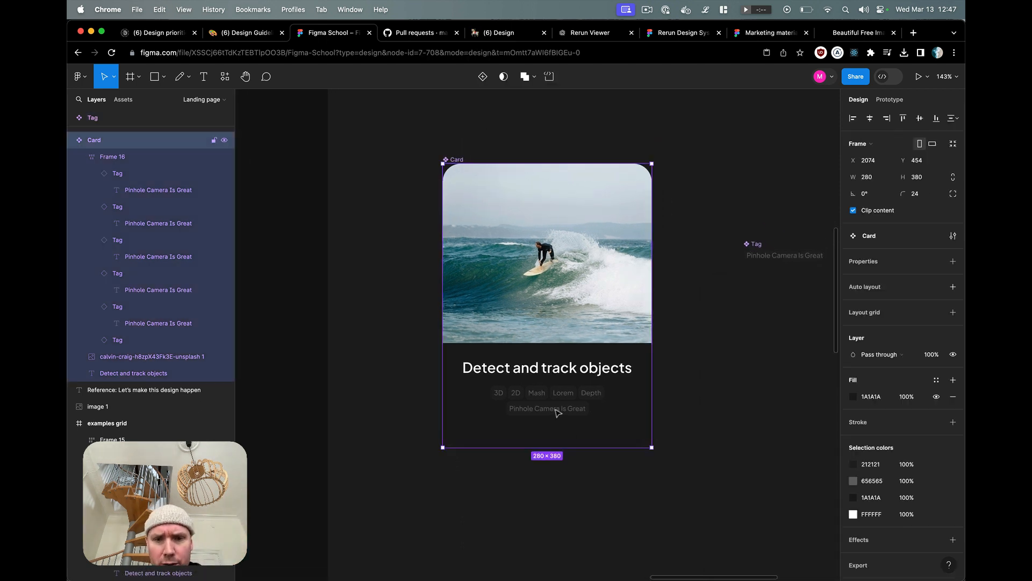
left_click(559, 370, "shift")
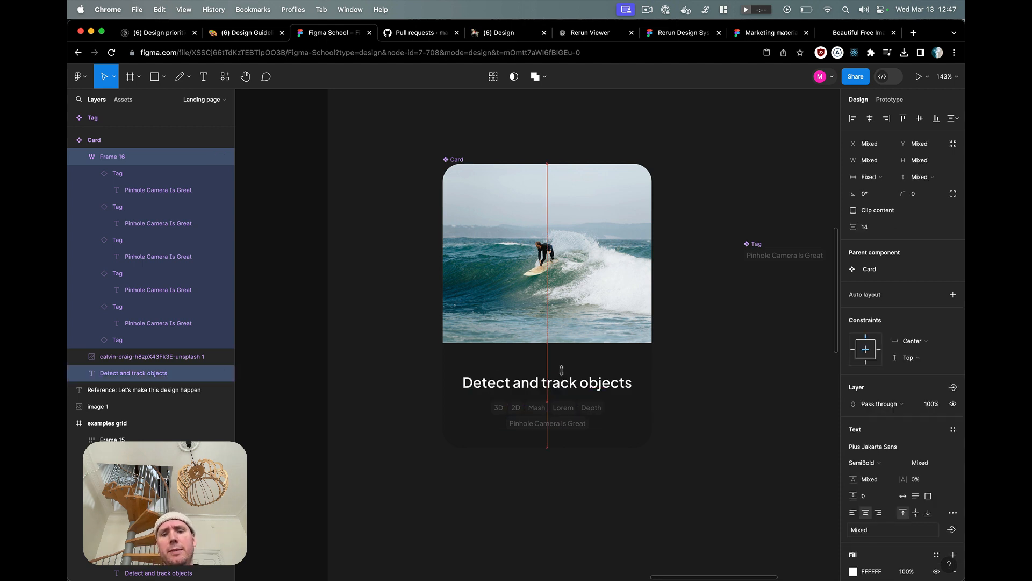
key("Up")
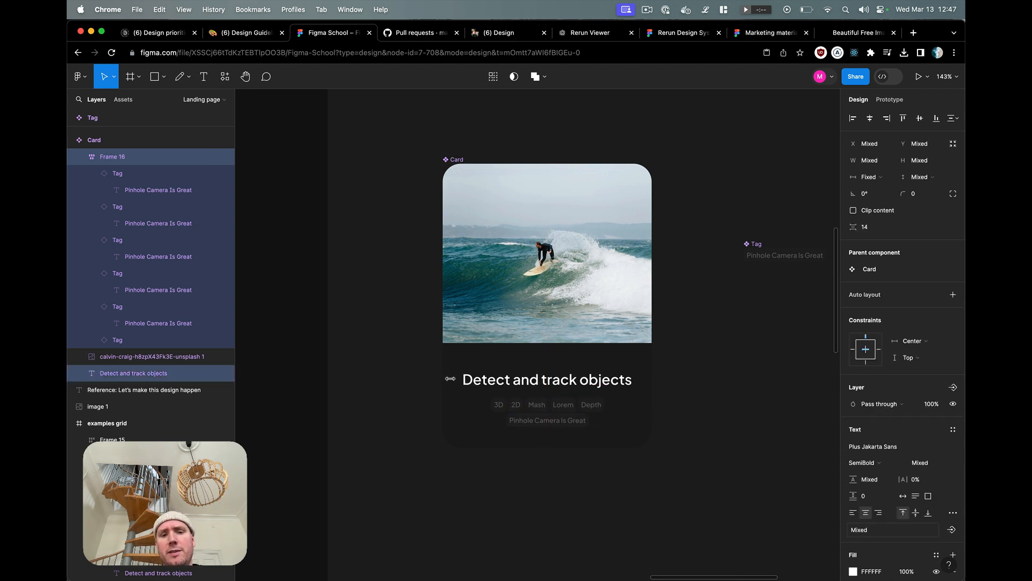
Step: Enlarge the main Card's image to 280 wide by 260 high
left_click(552, 341)
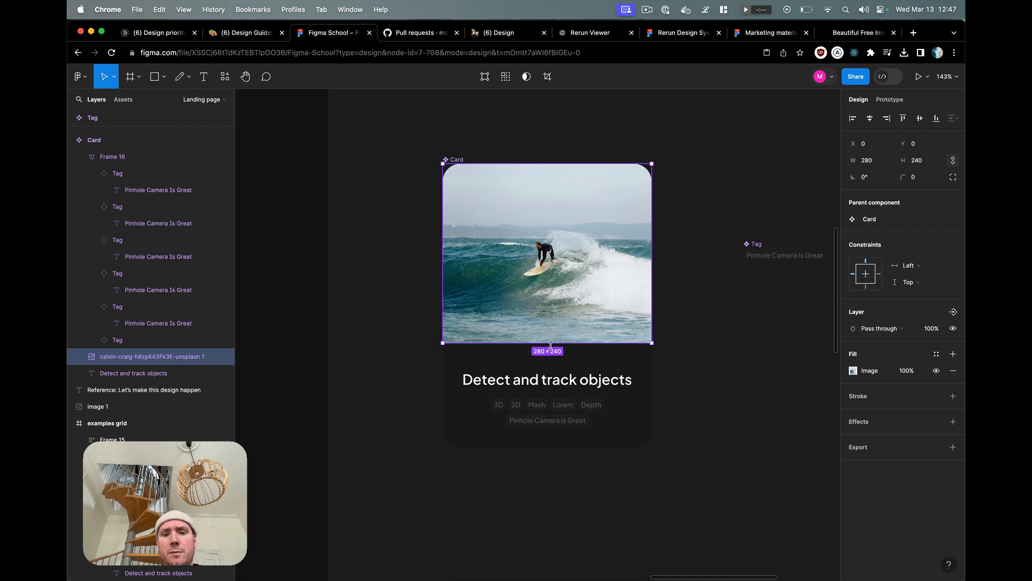
left_click_drag(550, 345, 550, 355)
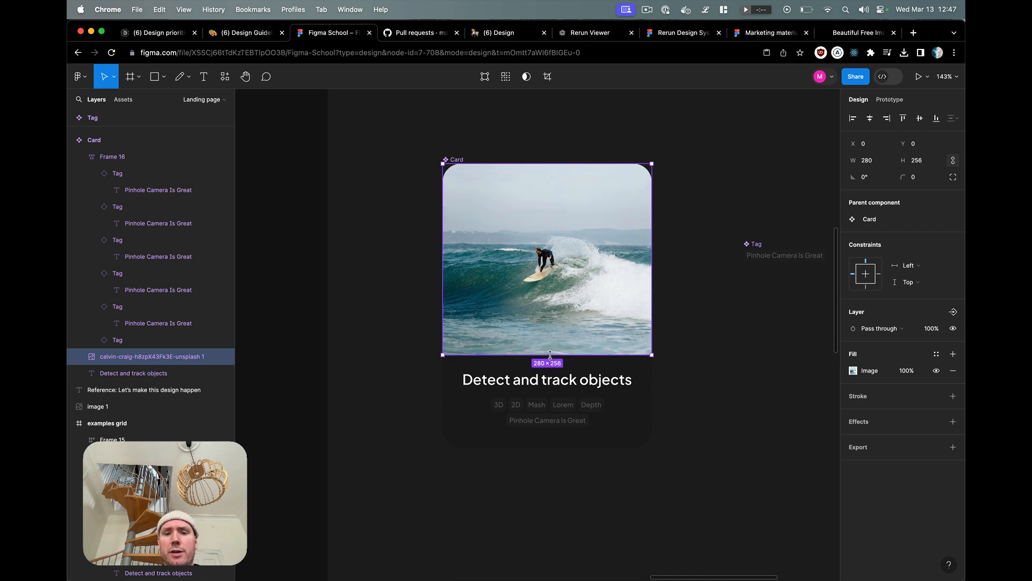
left_click(916, 165)
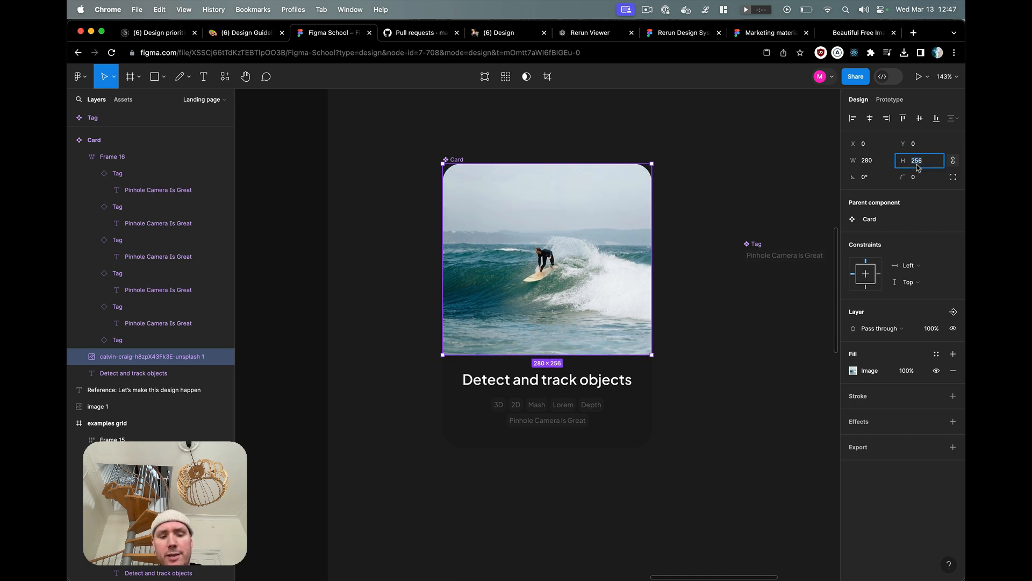
type("260")
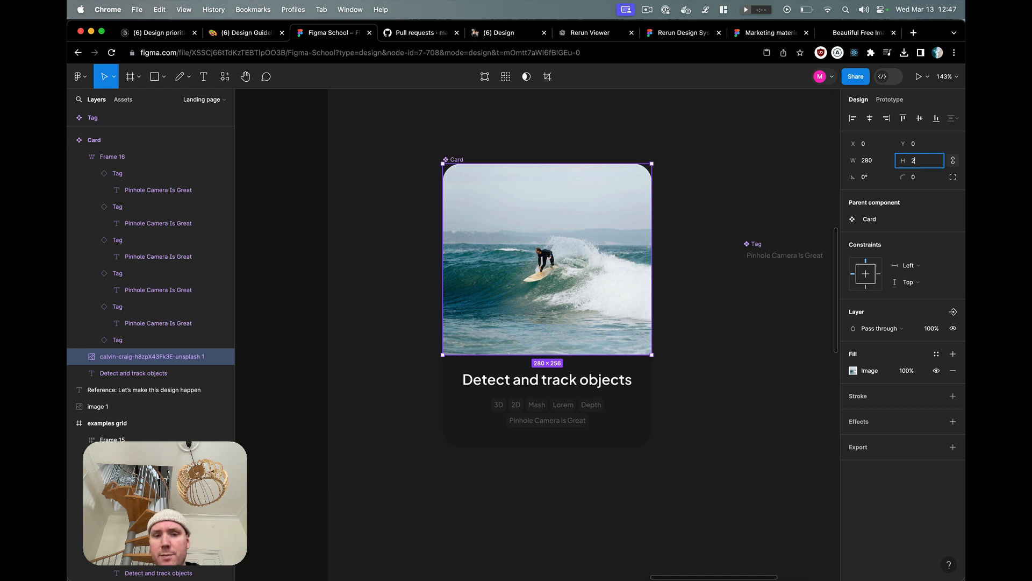
key("Return")
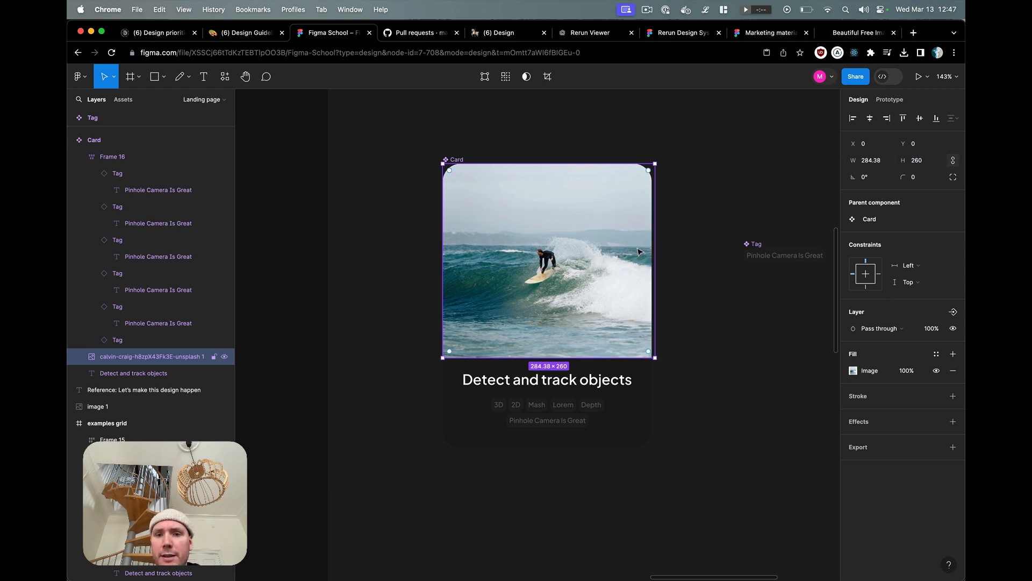
left_click_drag(655, 243, 653, 243)
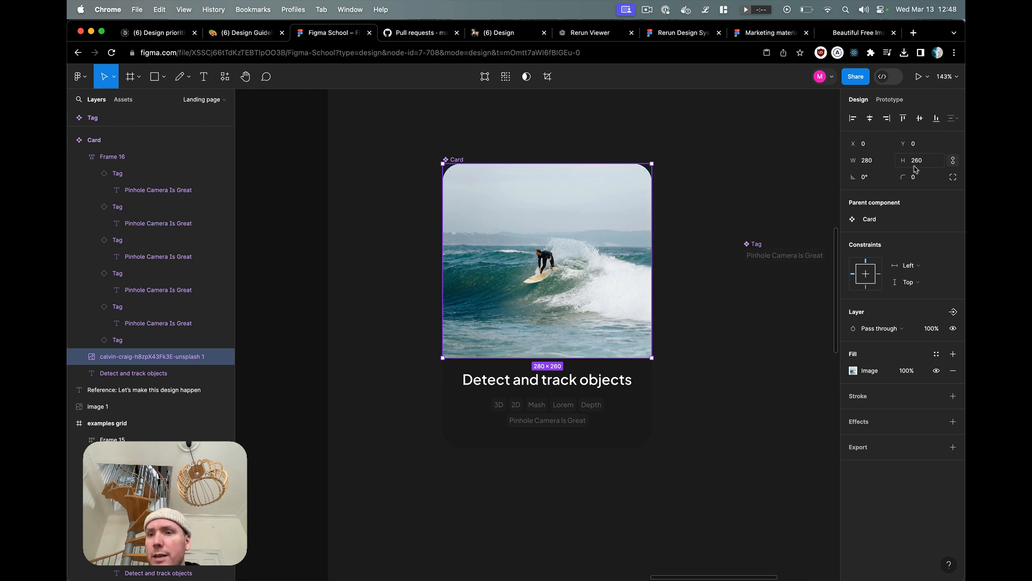
Step: Tighten the gap between the main Card's title and tags to 12, and fine-tune the vertical position of both together
left_click(613, 382)
left_click(579, 421, "shift")
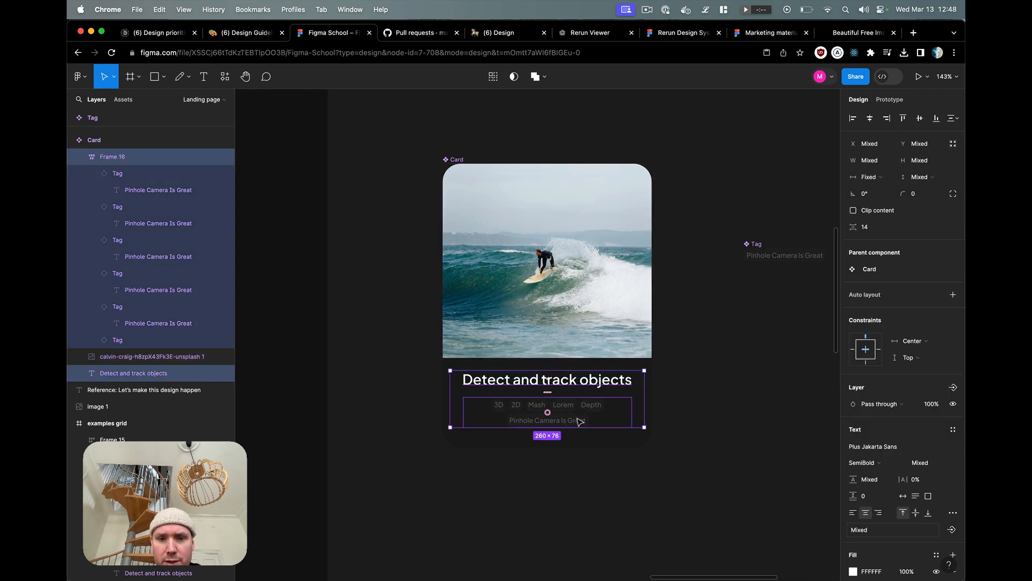
left_click(579, 421)
key("Up")
key("Up")
left_click(601, 380, "shift")
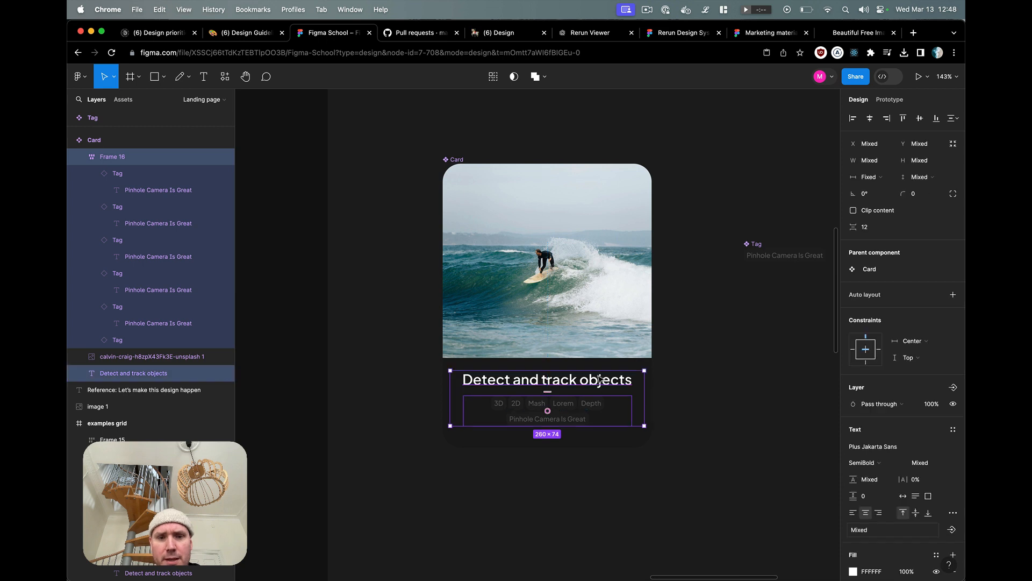
left_click_drag(601, 380, 597, 373)
left_click(700, 371)
Step: Duplicate the card in the second row of the examples grid three times to fill the row
scroll(339, 383, "left", 10)
scroll(340, 383, "down", 3)
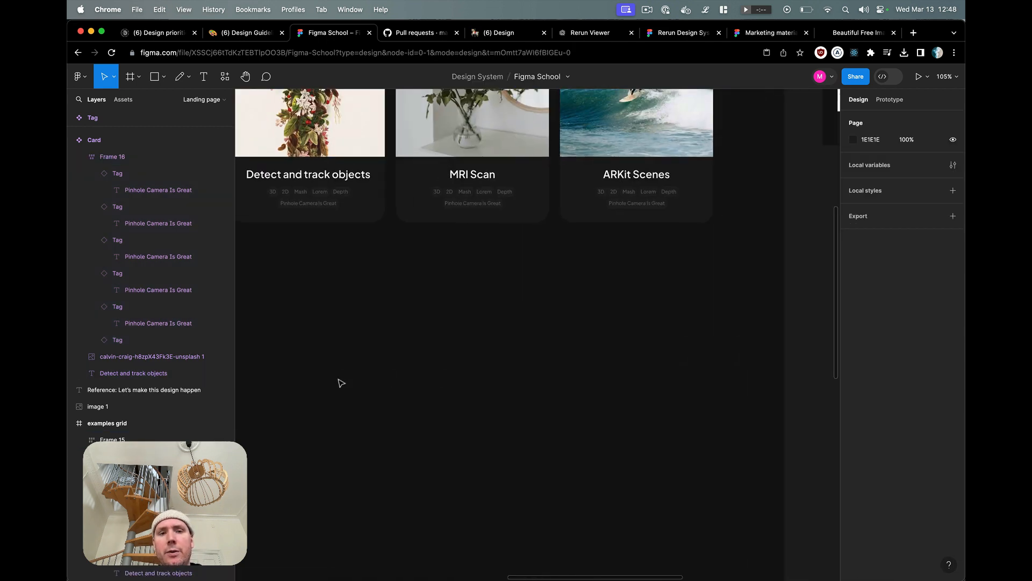
scroll(339, 383, "down", 8)
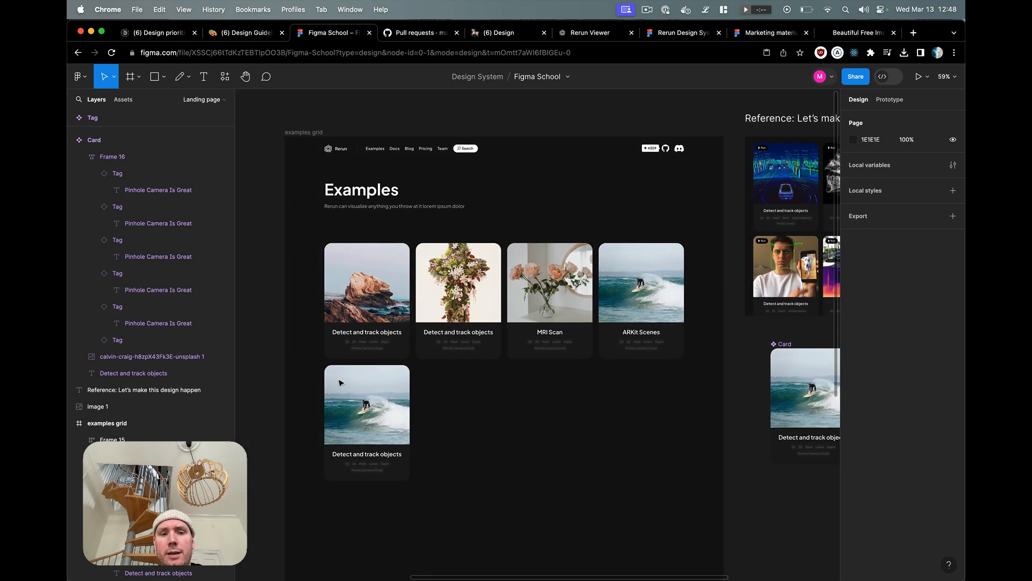
left_click(399, 413)
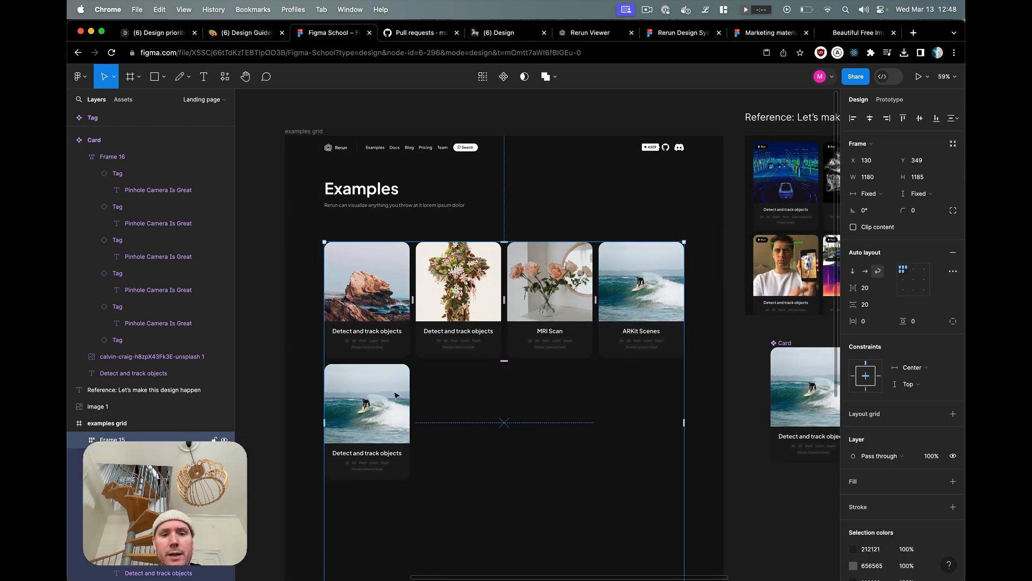
double_click(387, 292)
left_click(380, 442)
key("super+c")
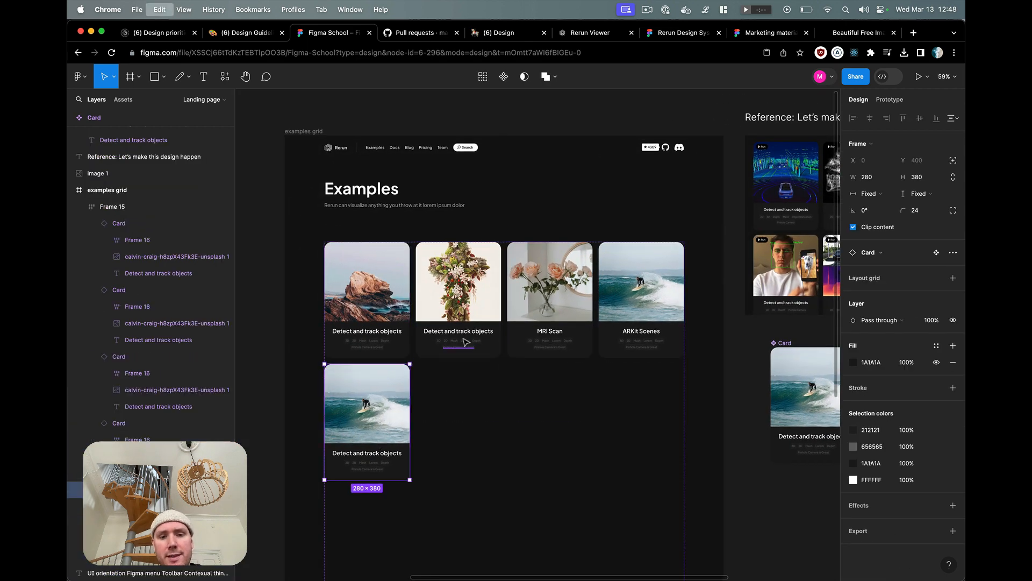
key("super+v")
key("super+v")
key("super+v")
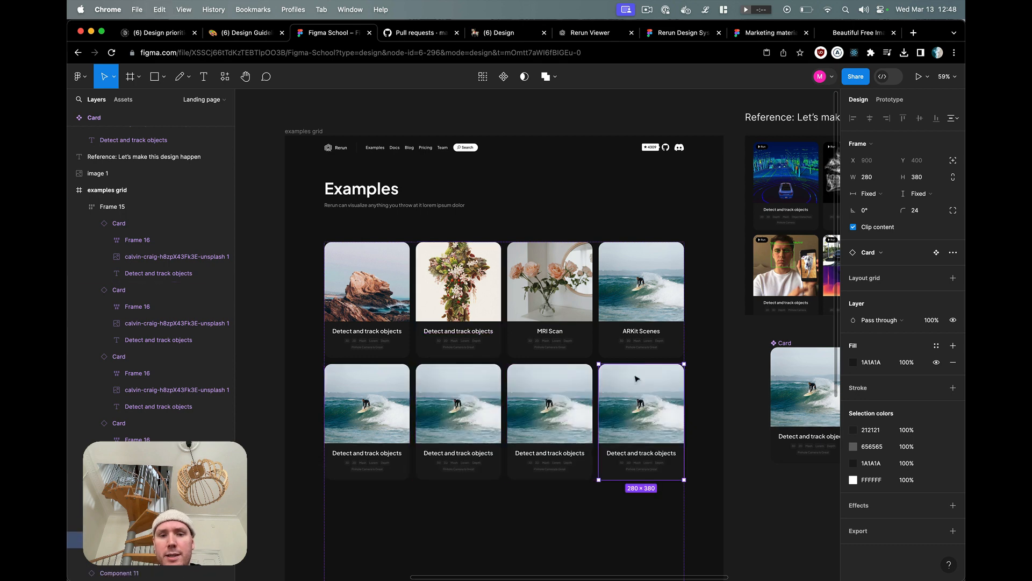
Step: Replace the image of the second card in the second row with the tn55Ct_eRmo-unsplash.jpg photo from Downloads
double_click(461, 422)
double_click(461, 423)
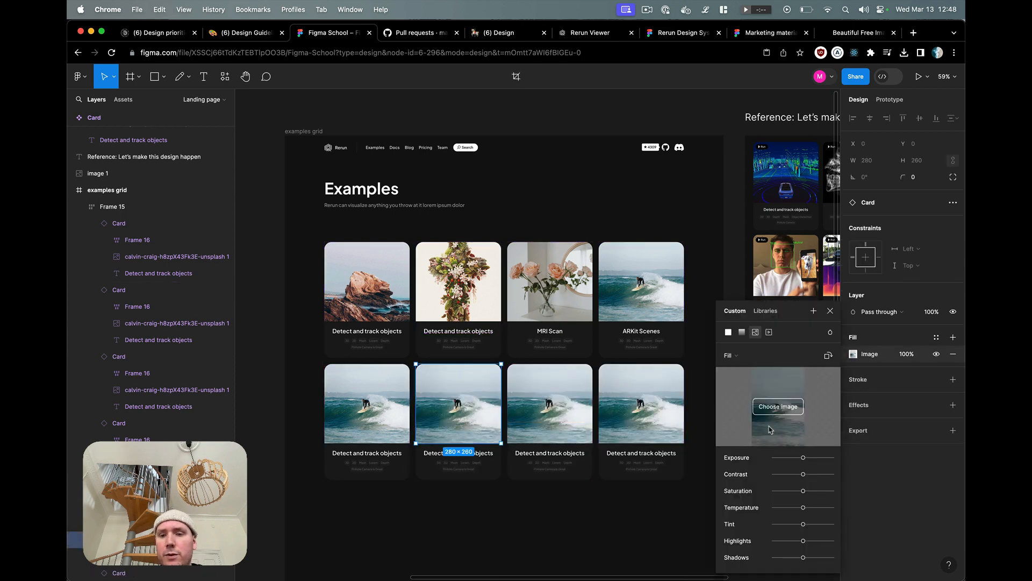
left_click(781, 412)
left_click(500, 280)
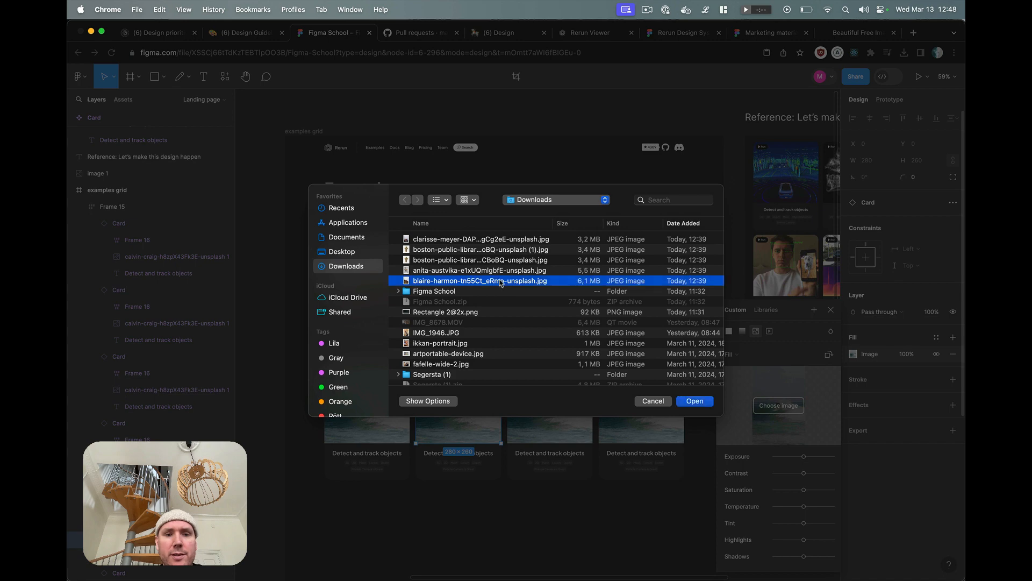
double_click(500, 280)
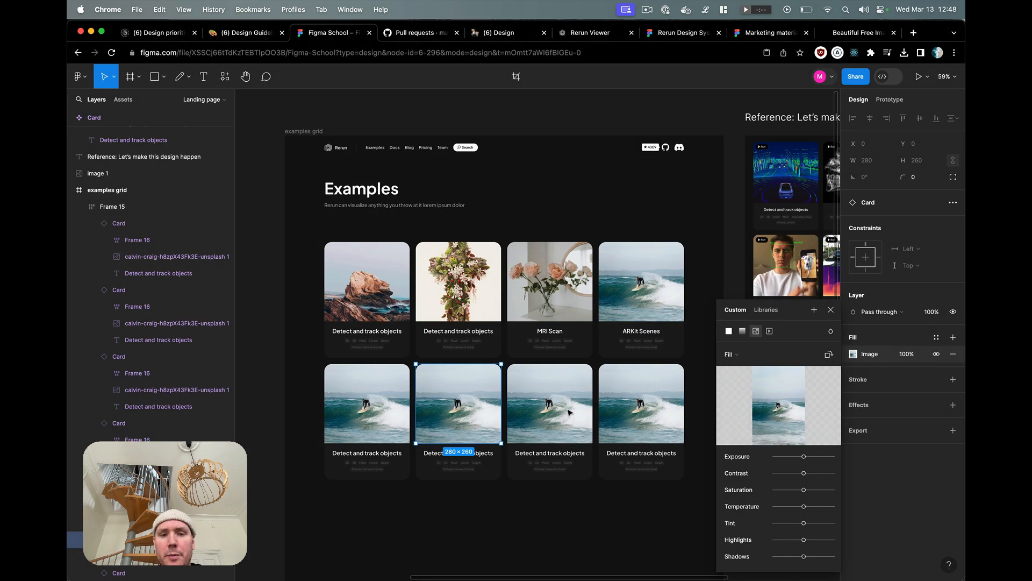
Step: Replace the image of the third card in the second row with the coastal rock photo whose file name ends in gCg2eE-unsplash.jpg
double_click(569, 413)
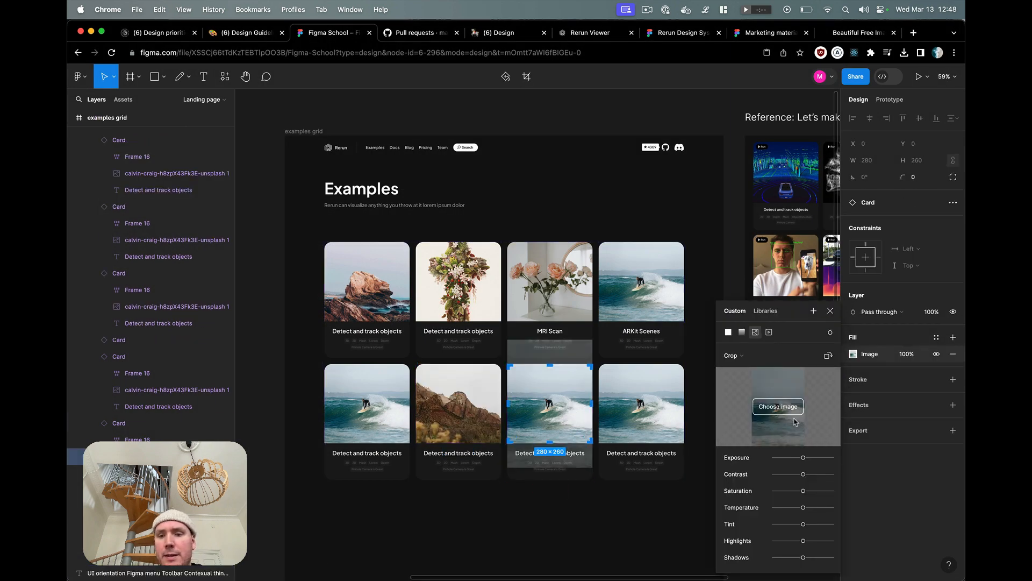
left_click(790, 406)
double_click(515, 239)
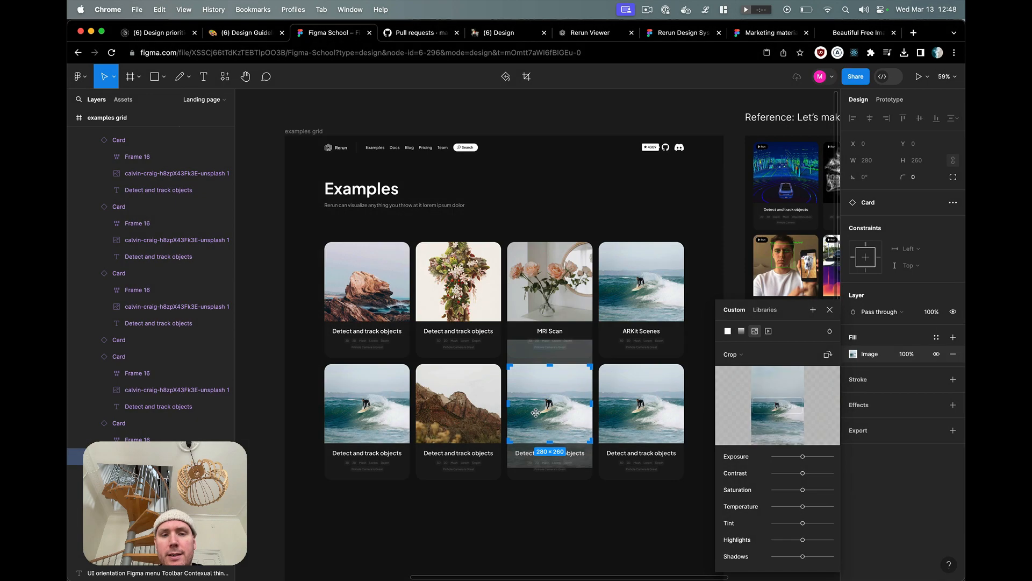
Step: Replace the image of the fourth card in the second row with the rose vase photo e1xUQmIgbfE-unsplash.jpg
double_click(660, 407)
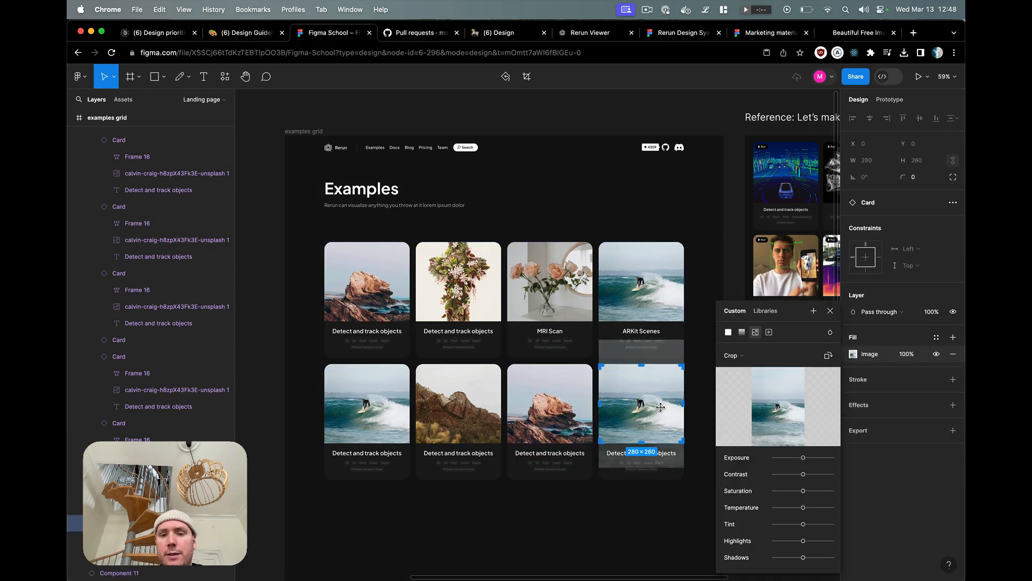
left_click(779, 409)
double_click(499, 240)
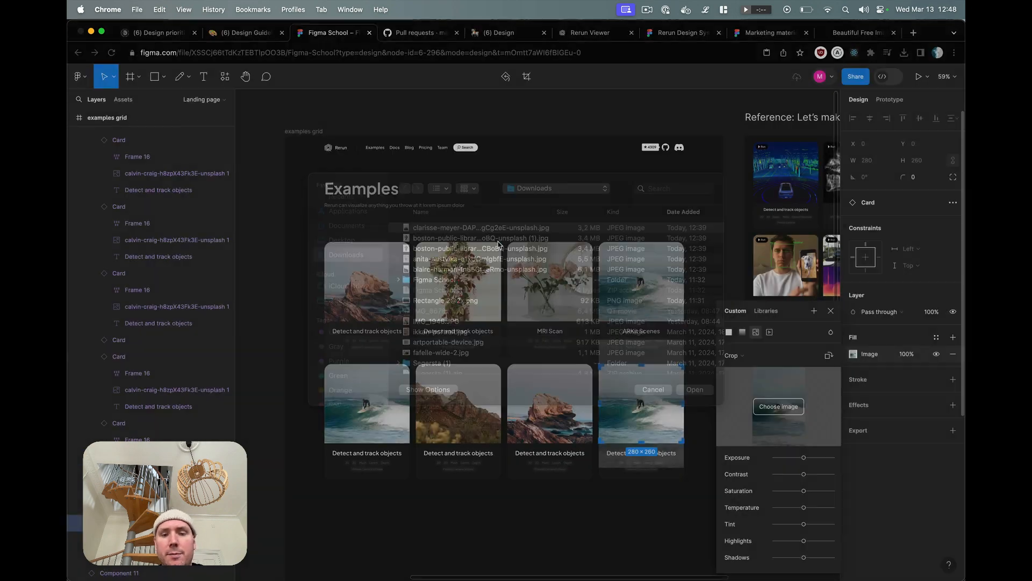
left_click(775, 413)
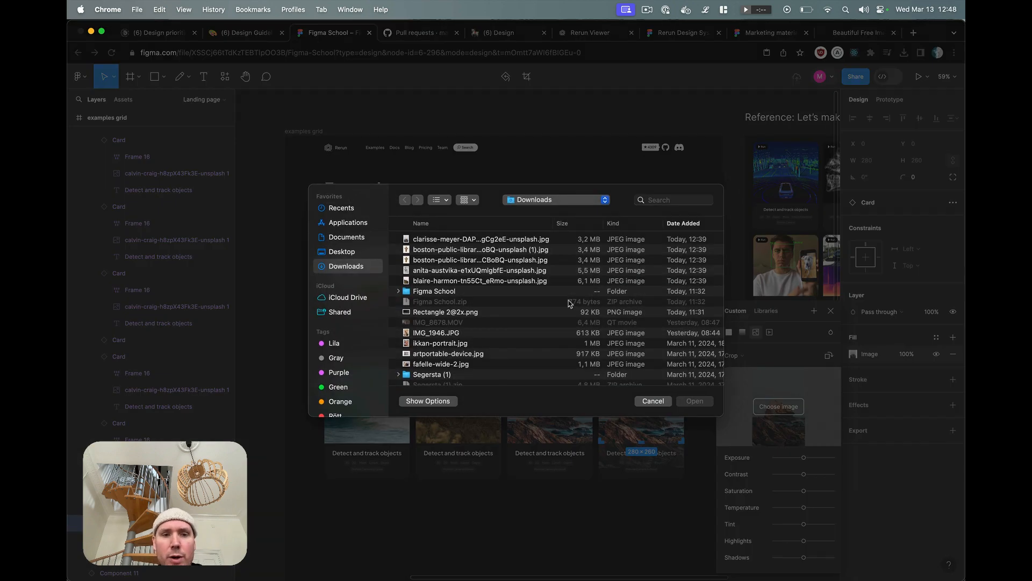
left_click(560, 274)
double_click(560, 274)
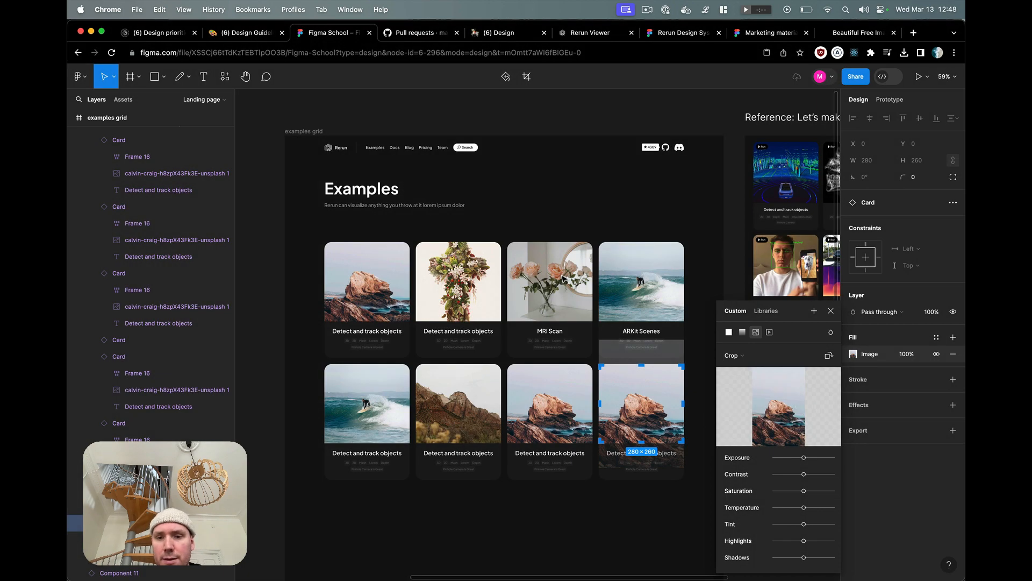
Step: Try the rose vase photo as the image of the ARKit Scenes card in the first row
left_click(640, 264)
double_click(641, 263)
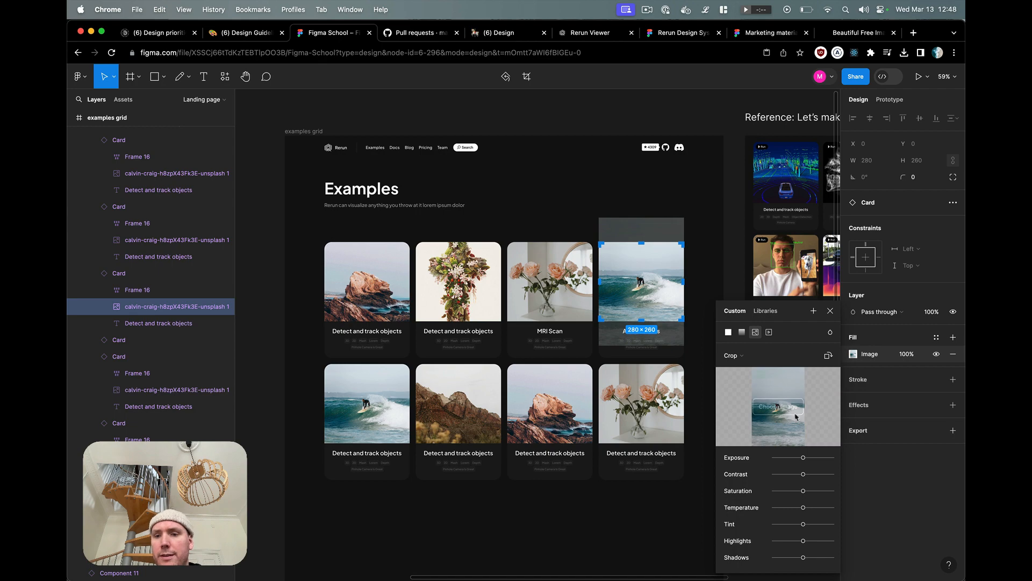
left_click(778, 406)
left_click(482, 273)
key("space")
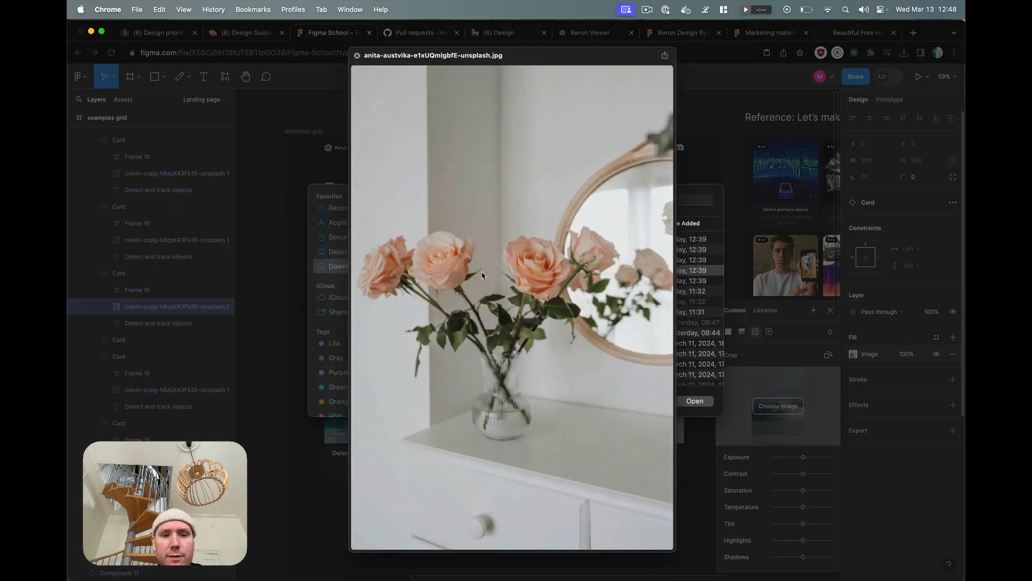
key("space")
double_click(482, 273)
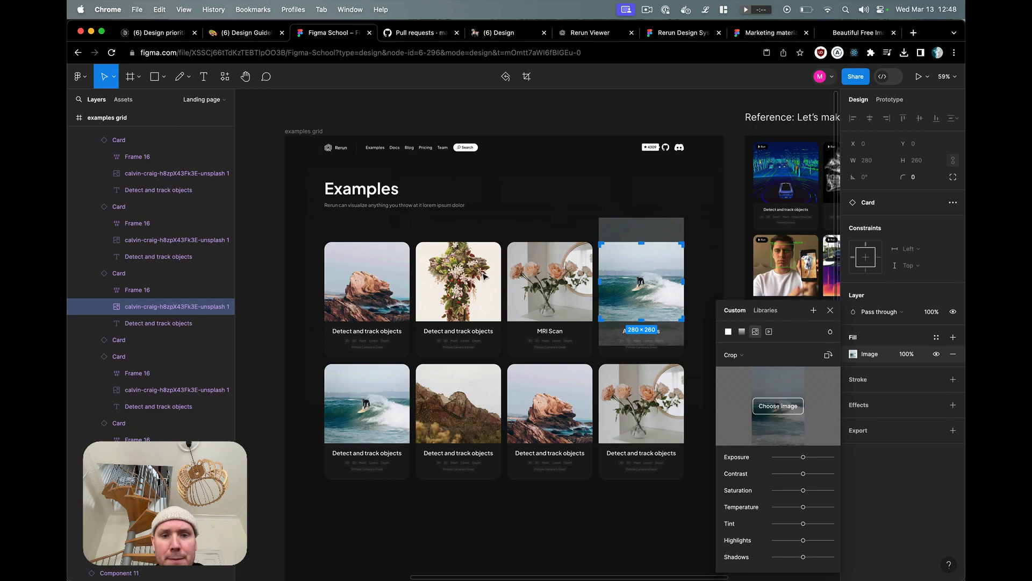
left_click(363, 416)
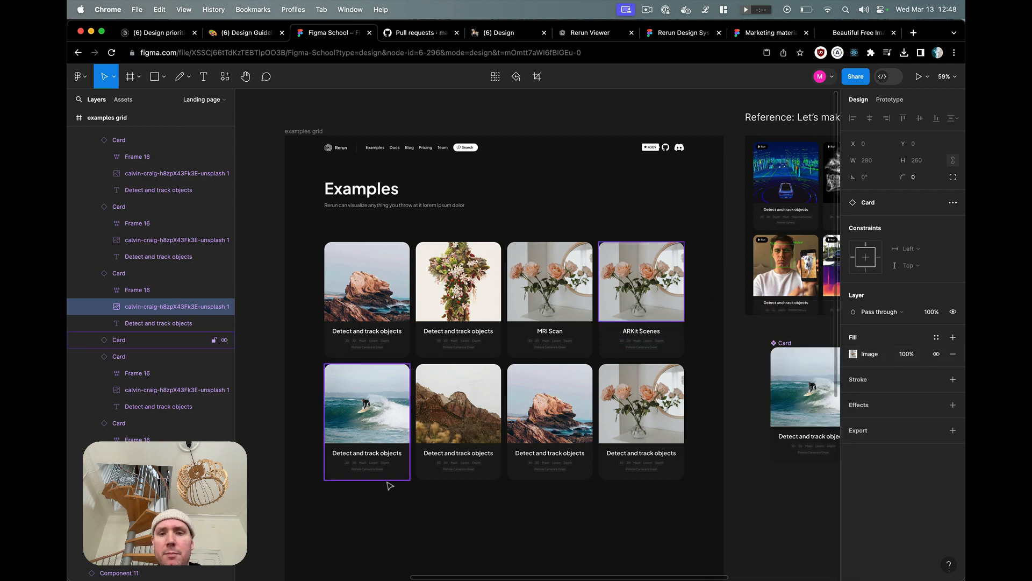
Step: Replace the ARKit Scenes card's image with the boston-public-library flower cross photo from Downloads
double_click(651, 297)
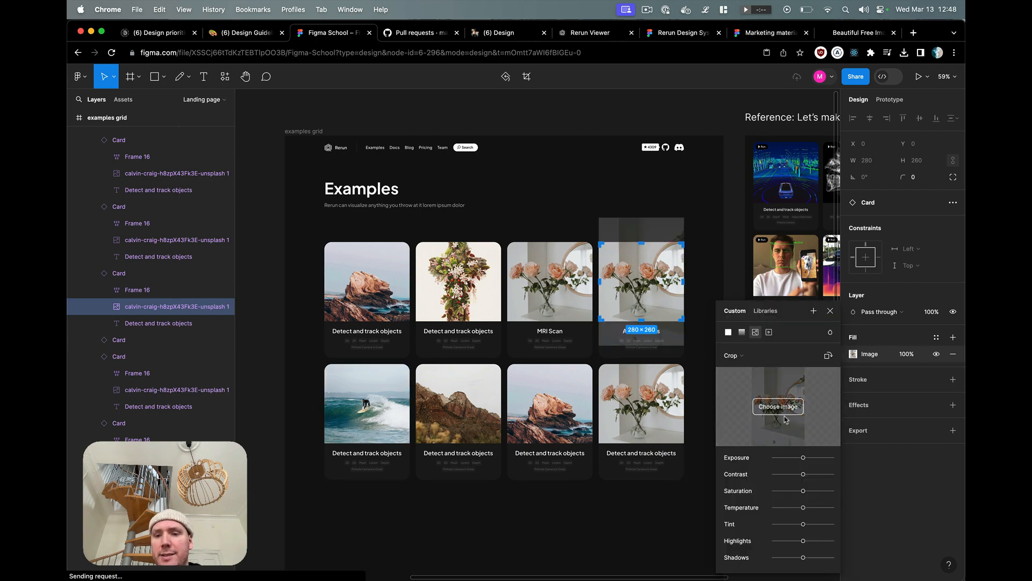
left_click(778, 406)
left_click(489, 260)
double_click(490, 260)
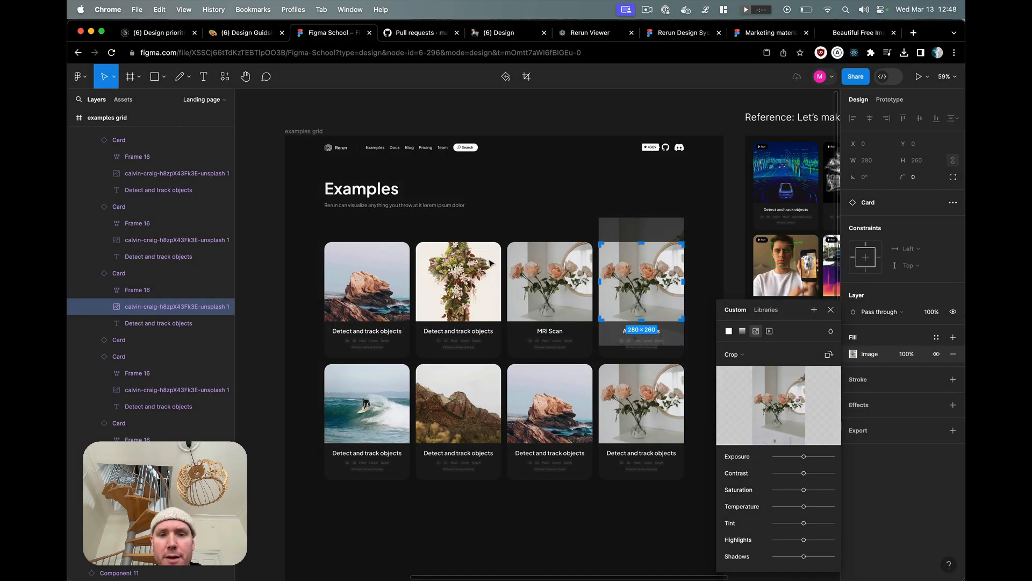
left_click(569, 126)
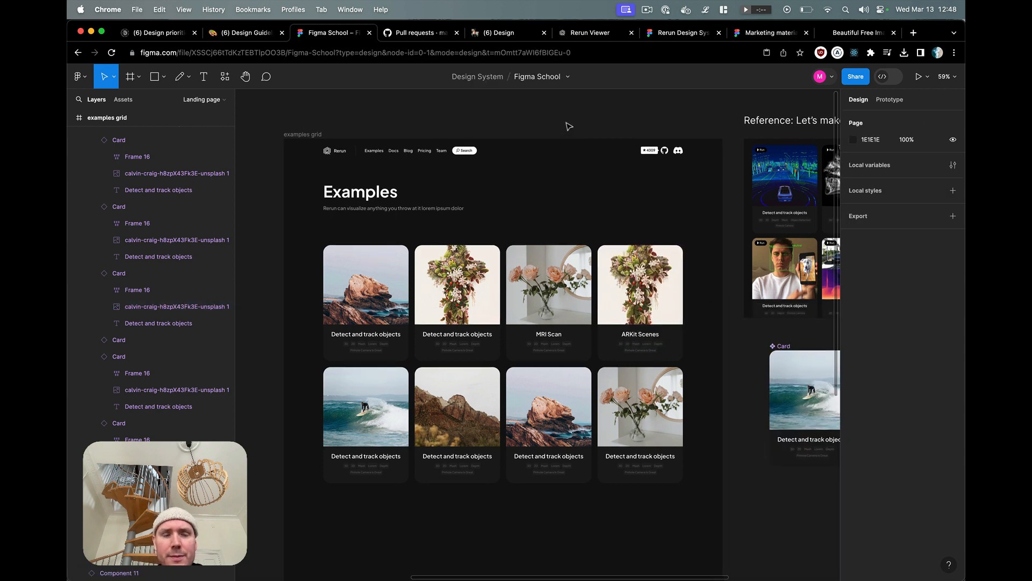
Step: Delete the reference image below the heading "Reference: Let's make this design happen"
scroll(569, 126, "right", 2)
scroll(569, 126, "up", 2)
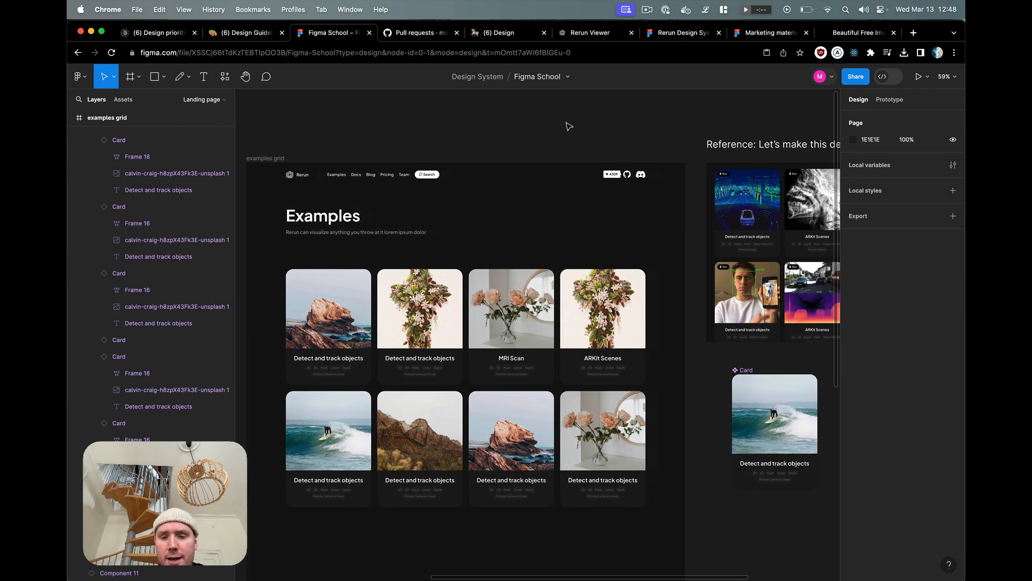
scroll(686, 204, "right", 5)
scroll(685, 205, "up", 1)
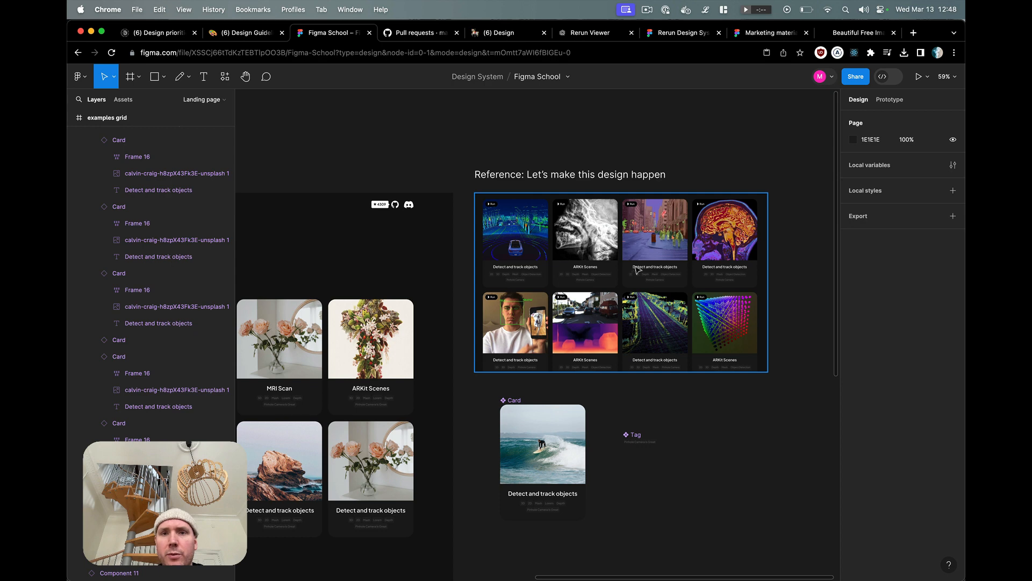
left_click(686, 206)
key("Delete")
Step: View the examples grid at 100% zoom with the interface hidden
scroll(541, 289, "left", 6)
scroll(542, 289, "down", 2)
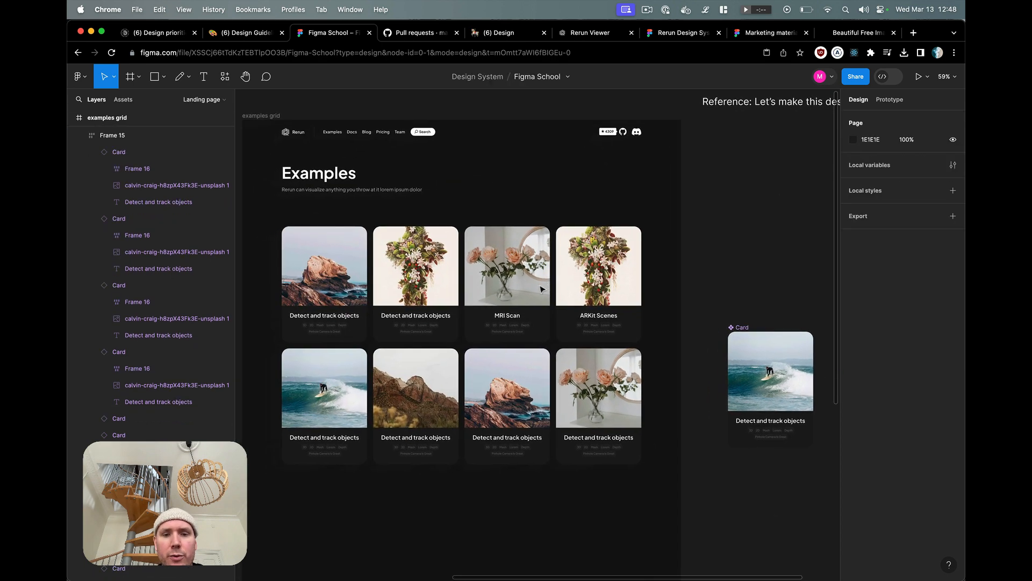
key("shift+0")
key("super+backslash")
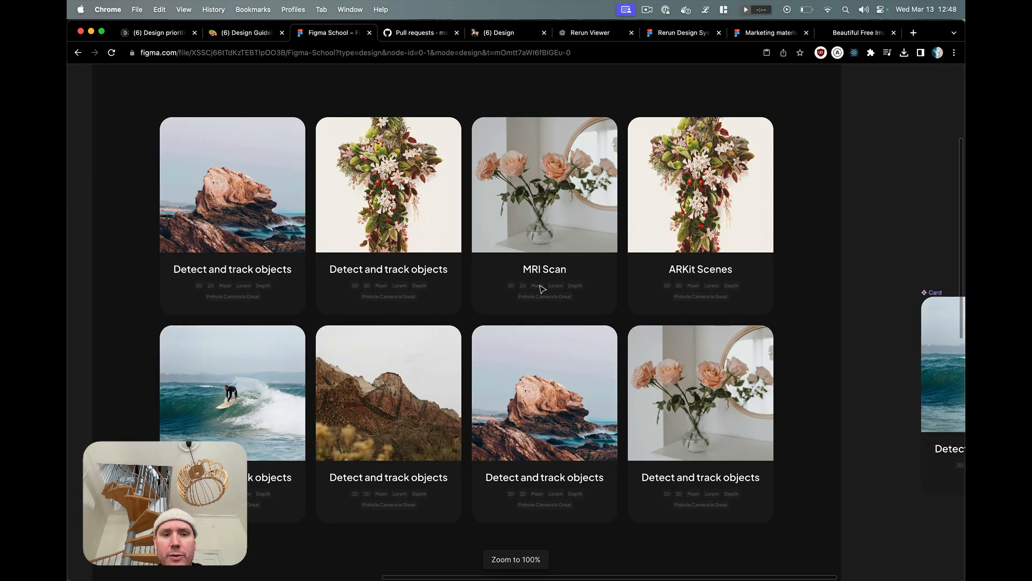
scroll(570, 282, "up", 3)
scroll(570, 282, "left", 2)
Step: Move the whole card grid frame up slightly, closer to the Examples subtitle
left_click(603, 275)
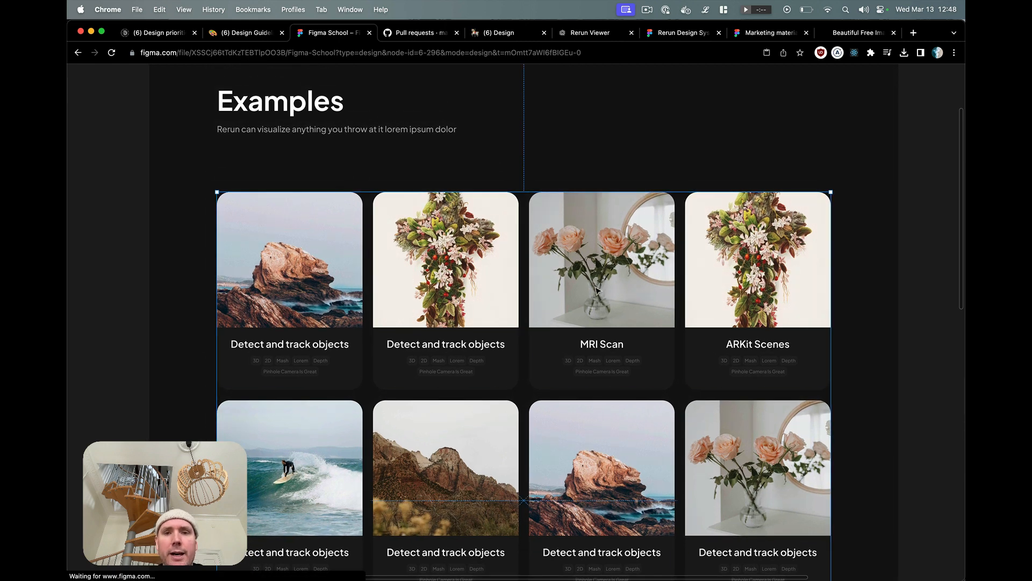
scroll(599, 285, "down", 2)
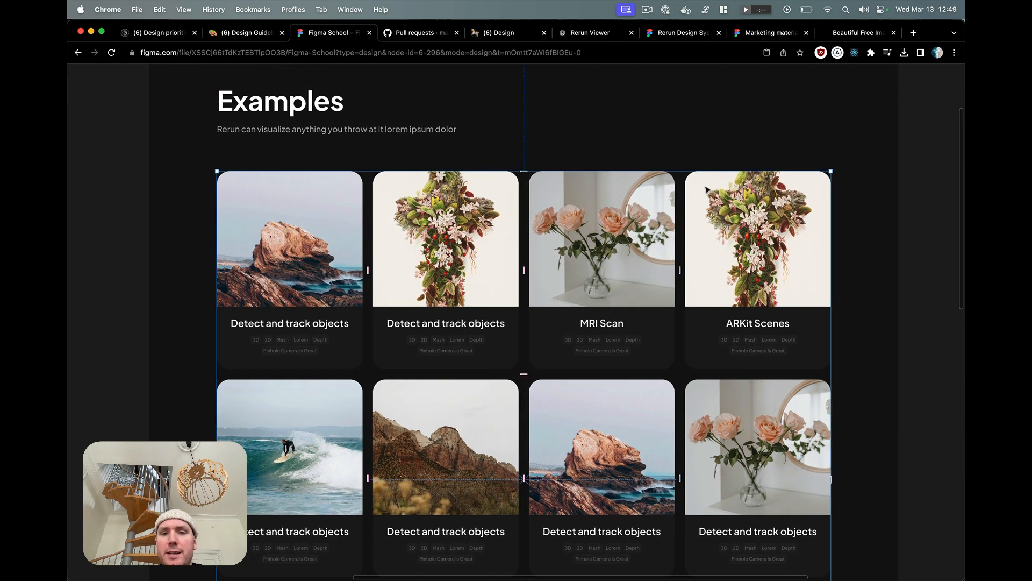
left_click(729, 128)
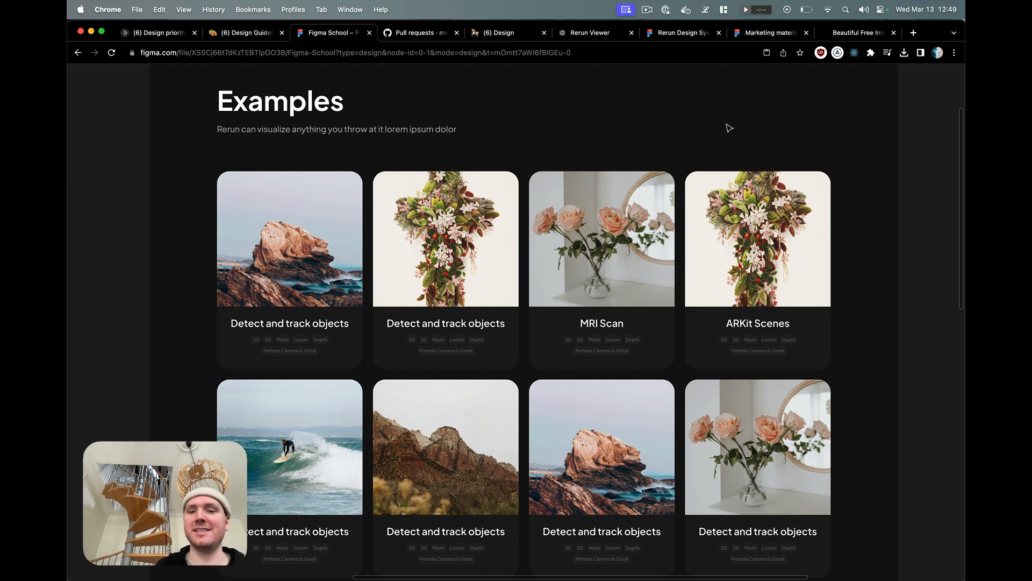
scroll(729, 128, "up", 3)
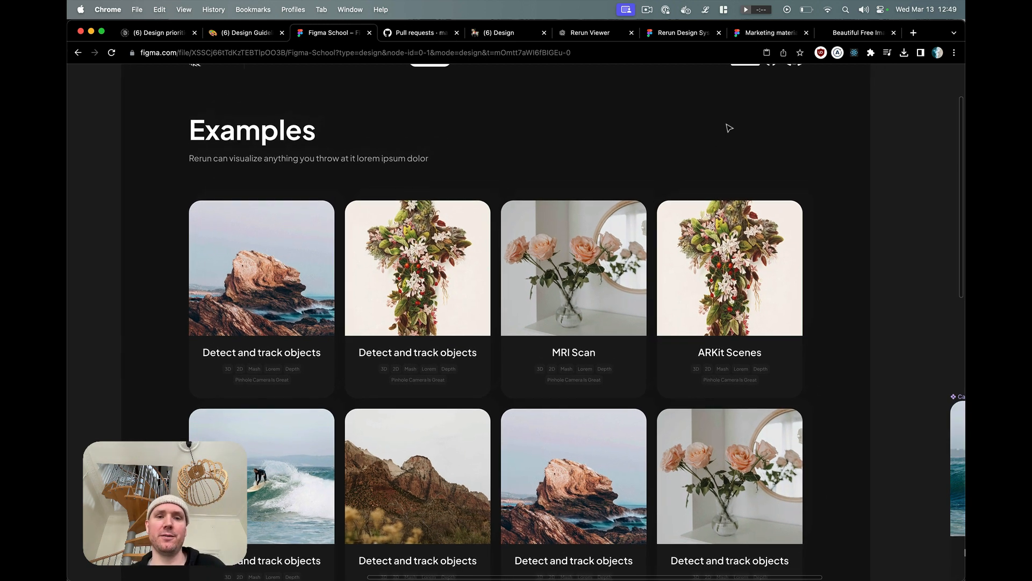